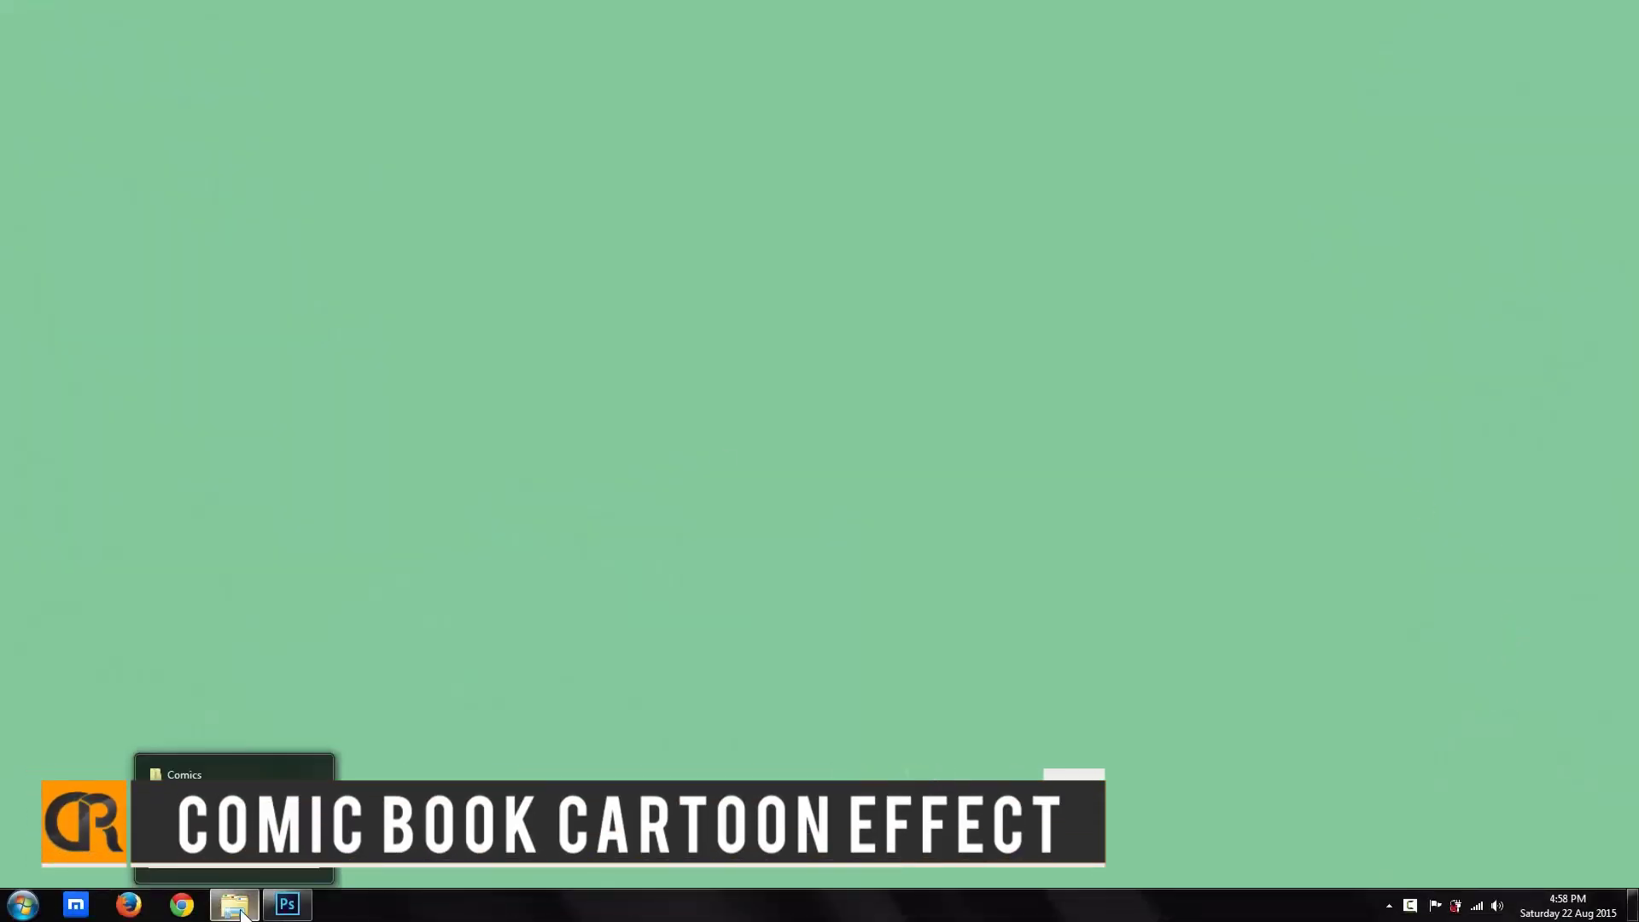
# Open Comic AFTR.jpg from the Comics folder in Picasa Photo Viewer.
pyautogui.click(242, 912)
pyautogui.click(399, 120)
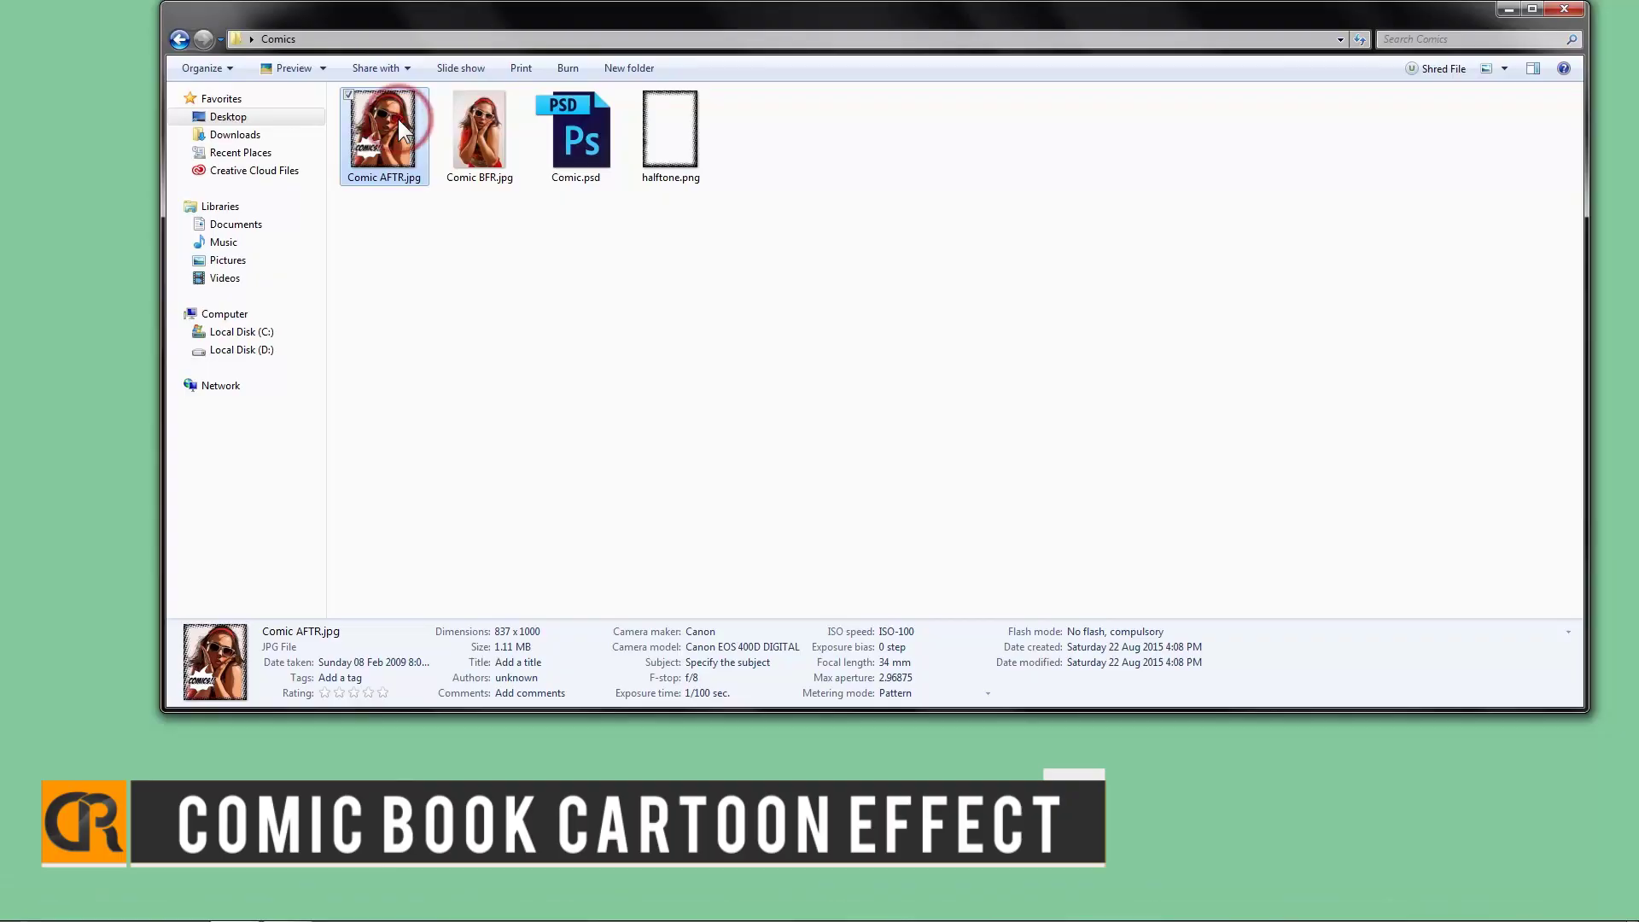
pyautogui.doubleClick(397, 120)
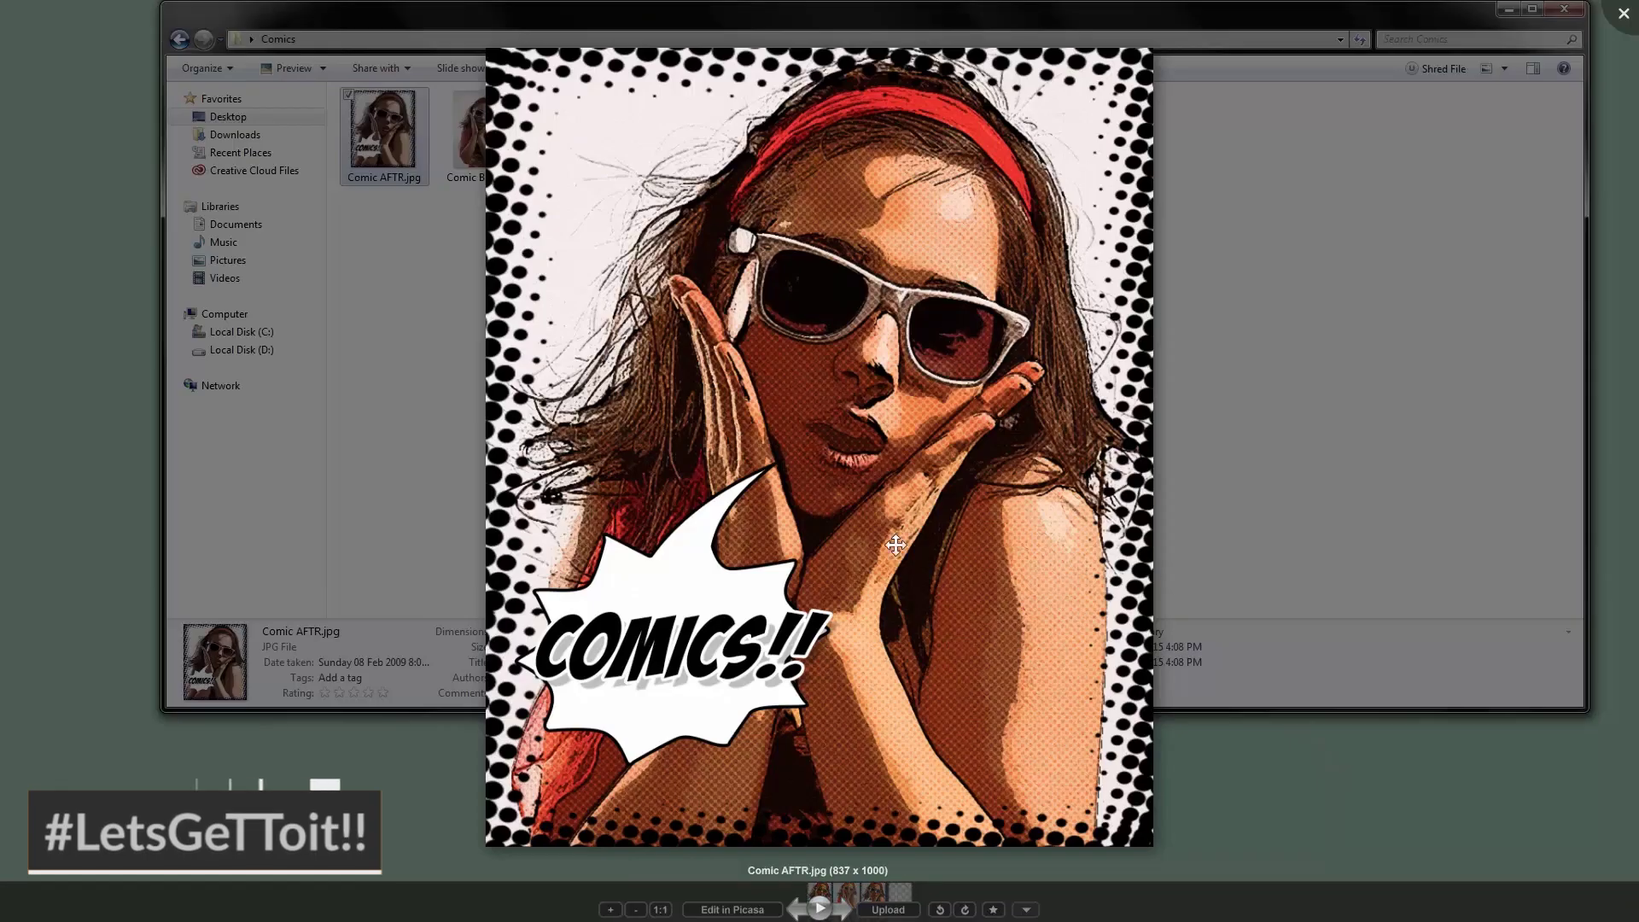
# Flip through Comic BFR.jpg, Comic AFTR.jpg and halftone.png, then close the viewer and minimize Explorer.
pyautogui.click(847, 908)
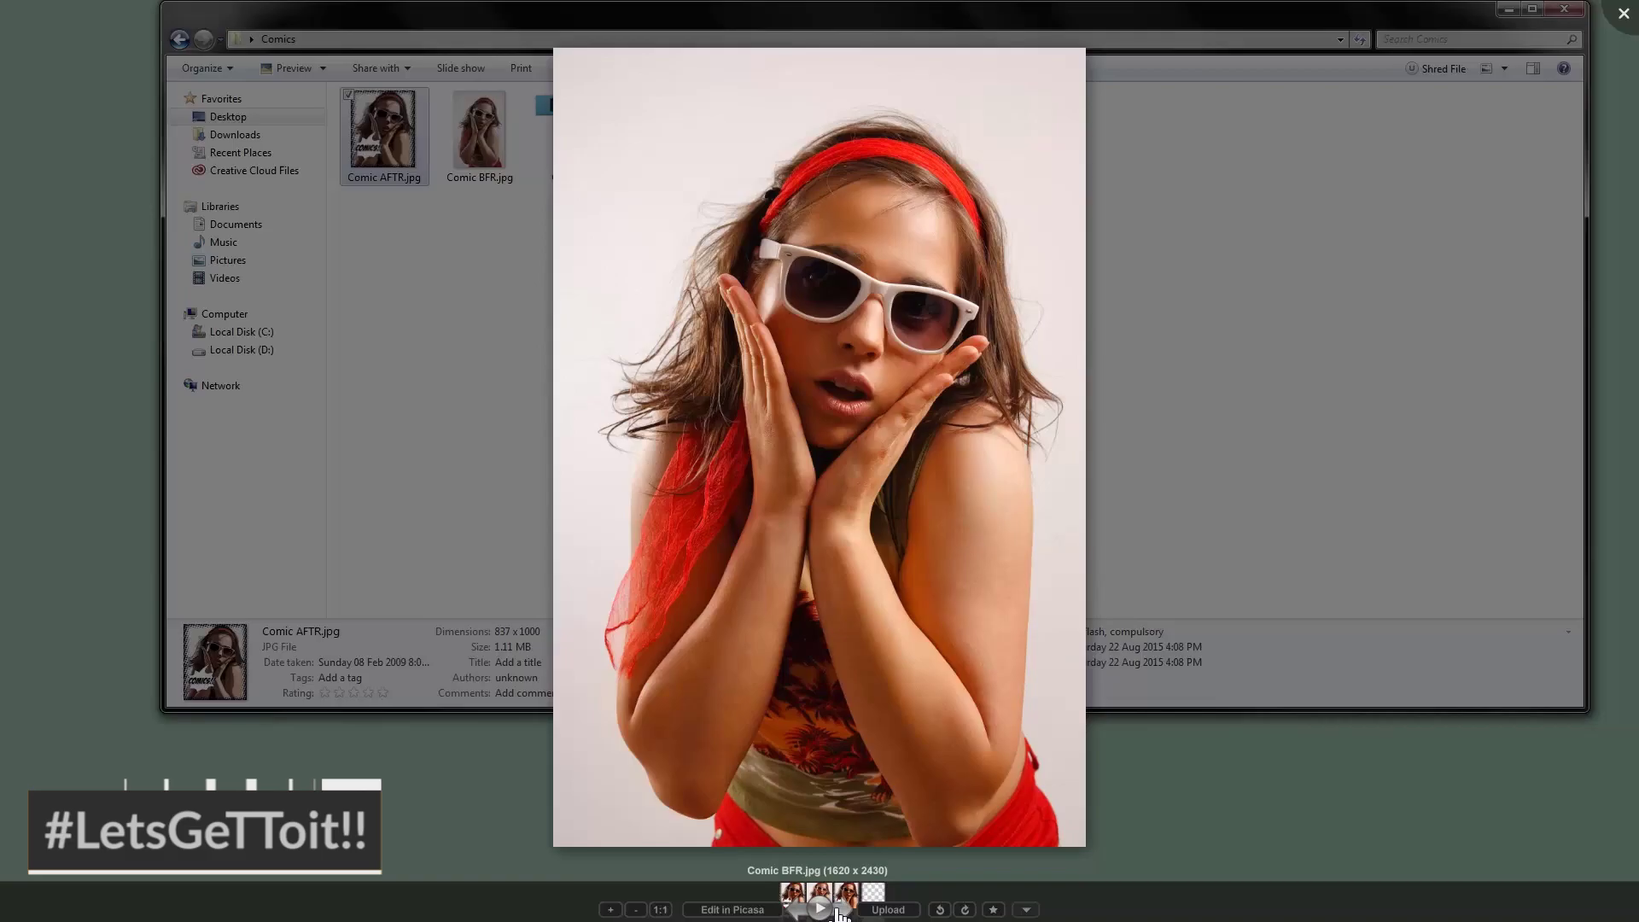
pyautogui.click(796, 908)
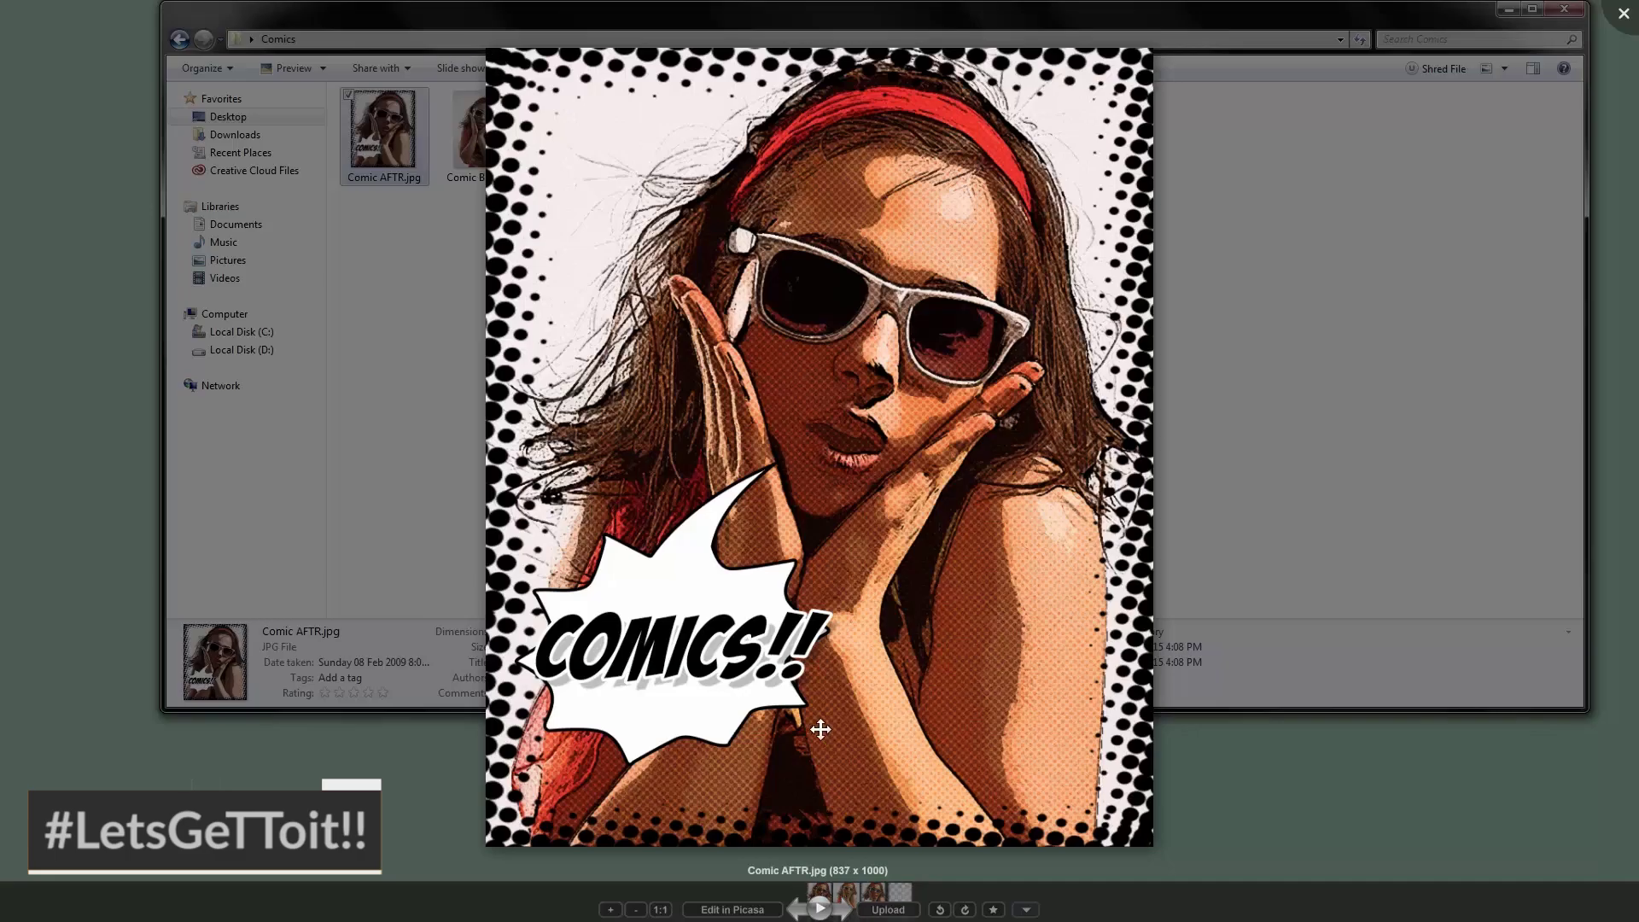
pyautogui.click(851, 911)
pyautogui.click(851, 912)
pyautogui.click(851, 912)
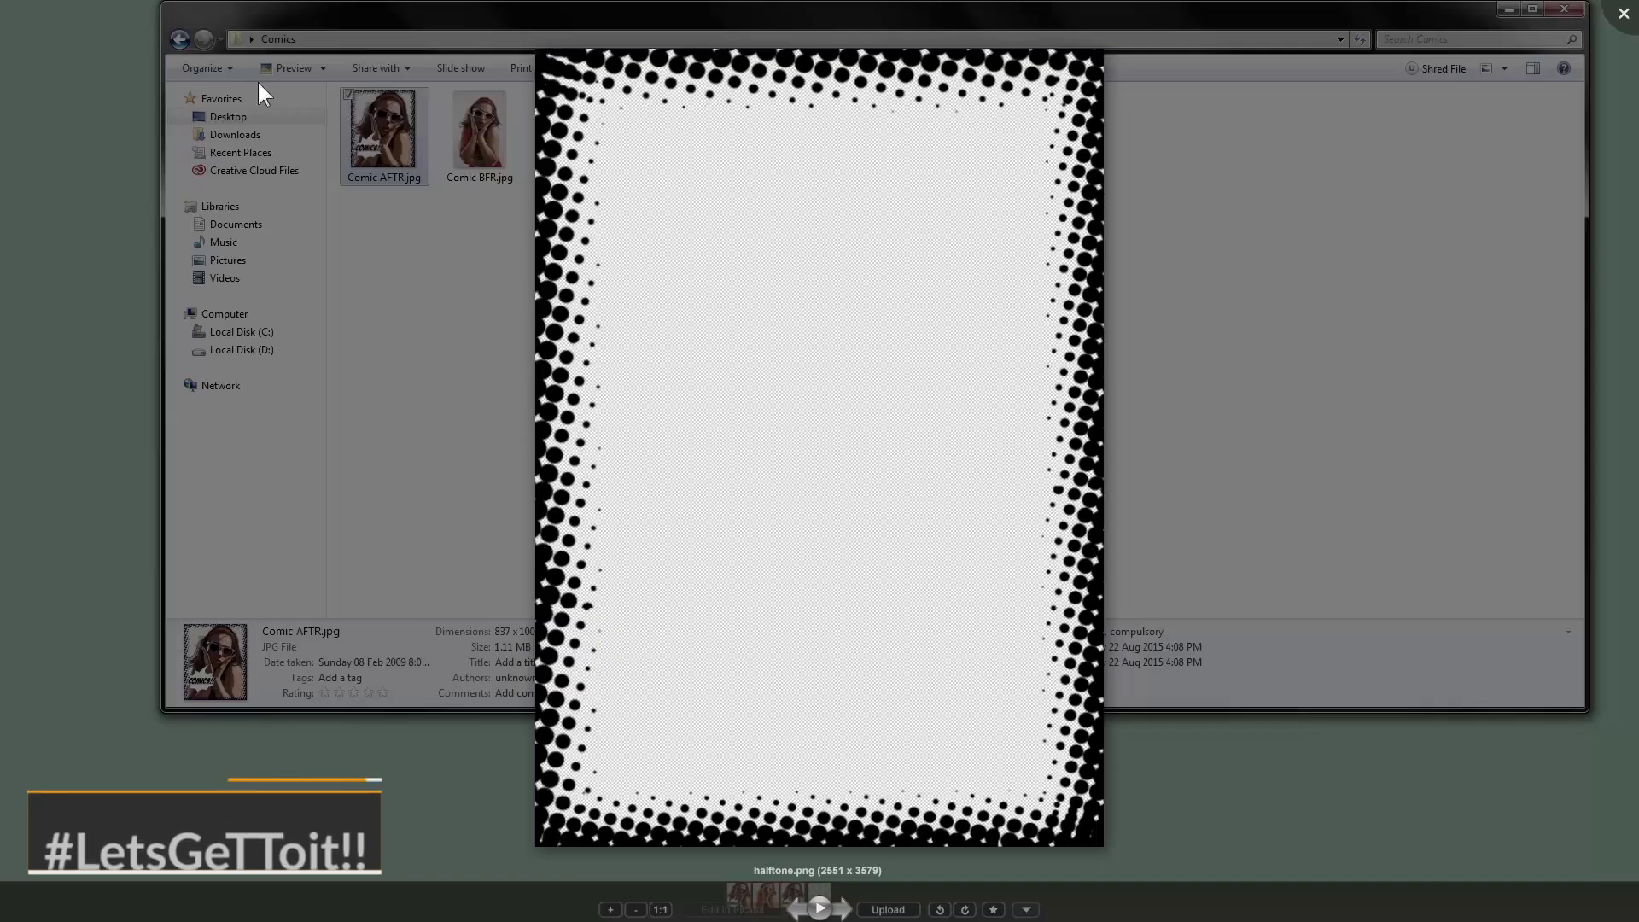
pyautogui.click(1624, 14)
pyautogui.click(1509, 11)
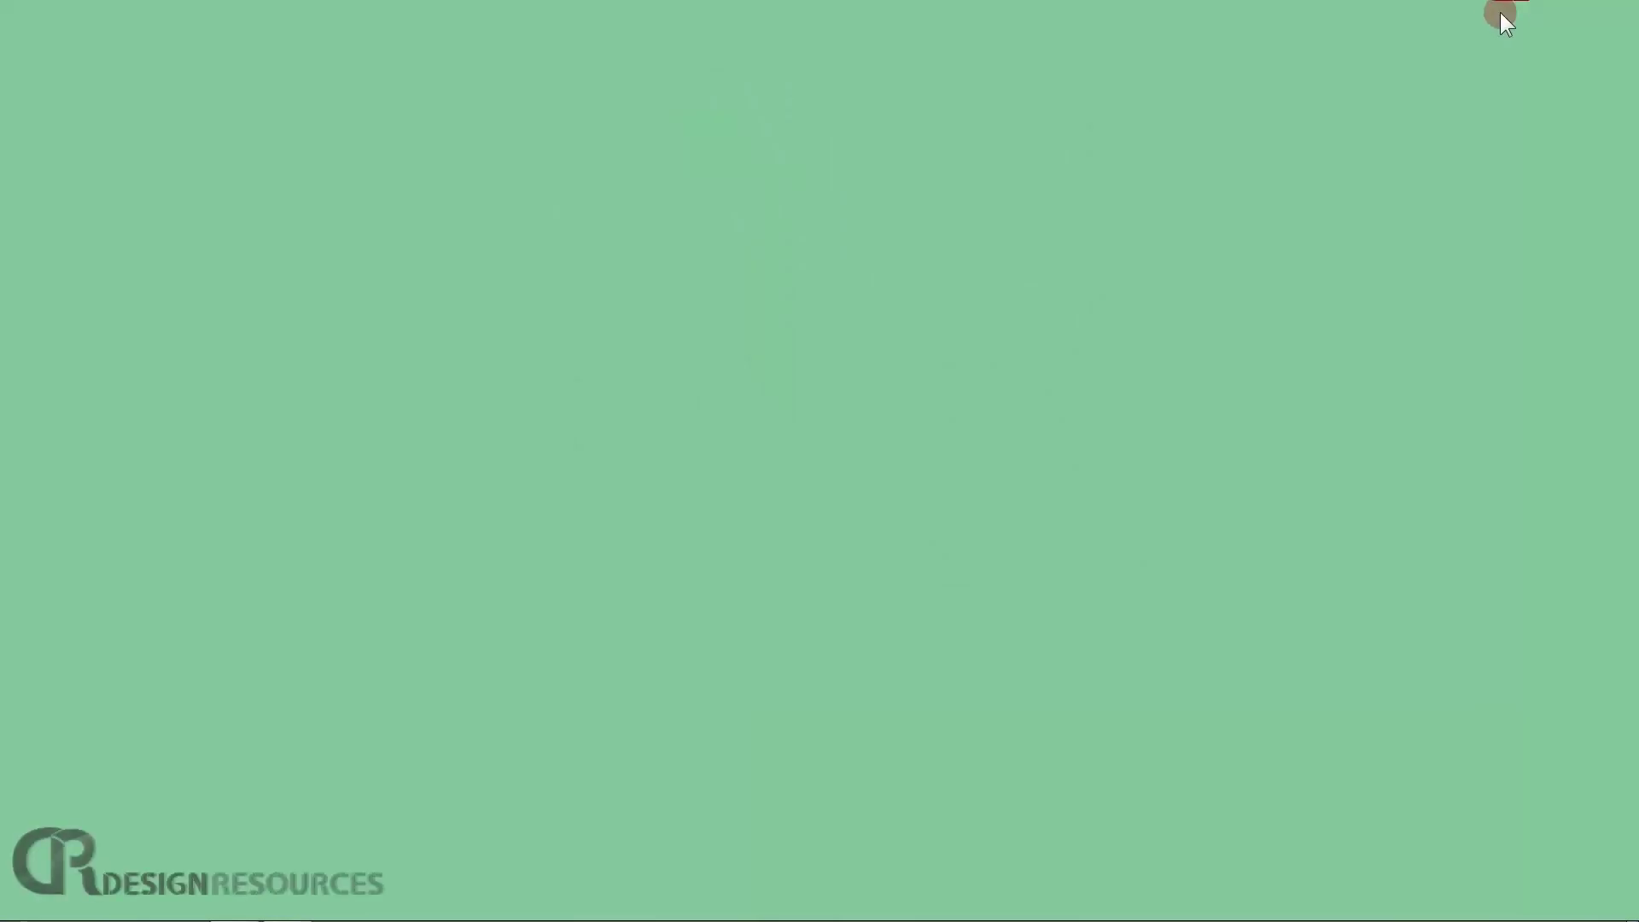
# Drag Comic BFR.jpg from the Comics folder into Photoshop to open it.
pyautogui.click(287, 904)
pyautogui.click(235, 907)
pyautogui.moveTo(479, 130); pyautogui.dragTo(137, 473)
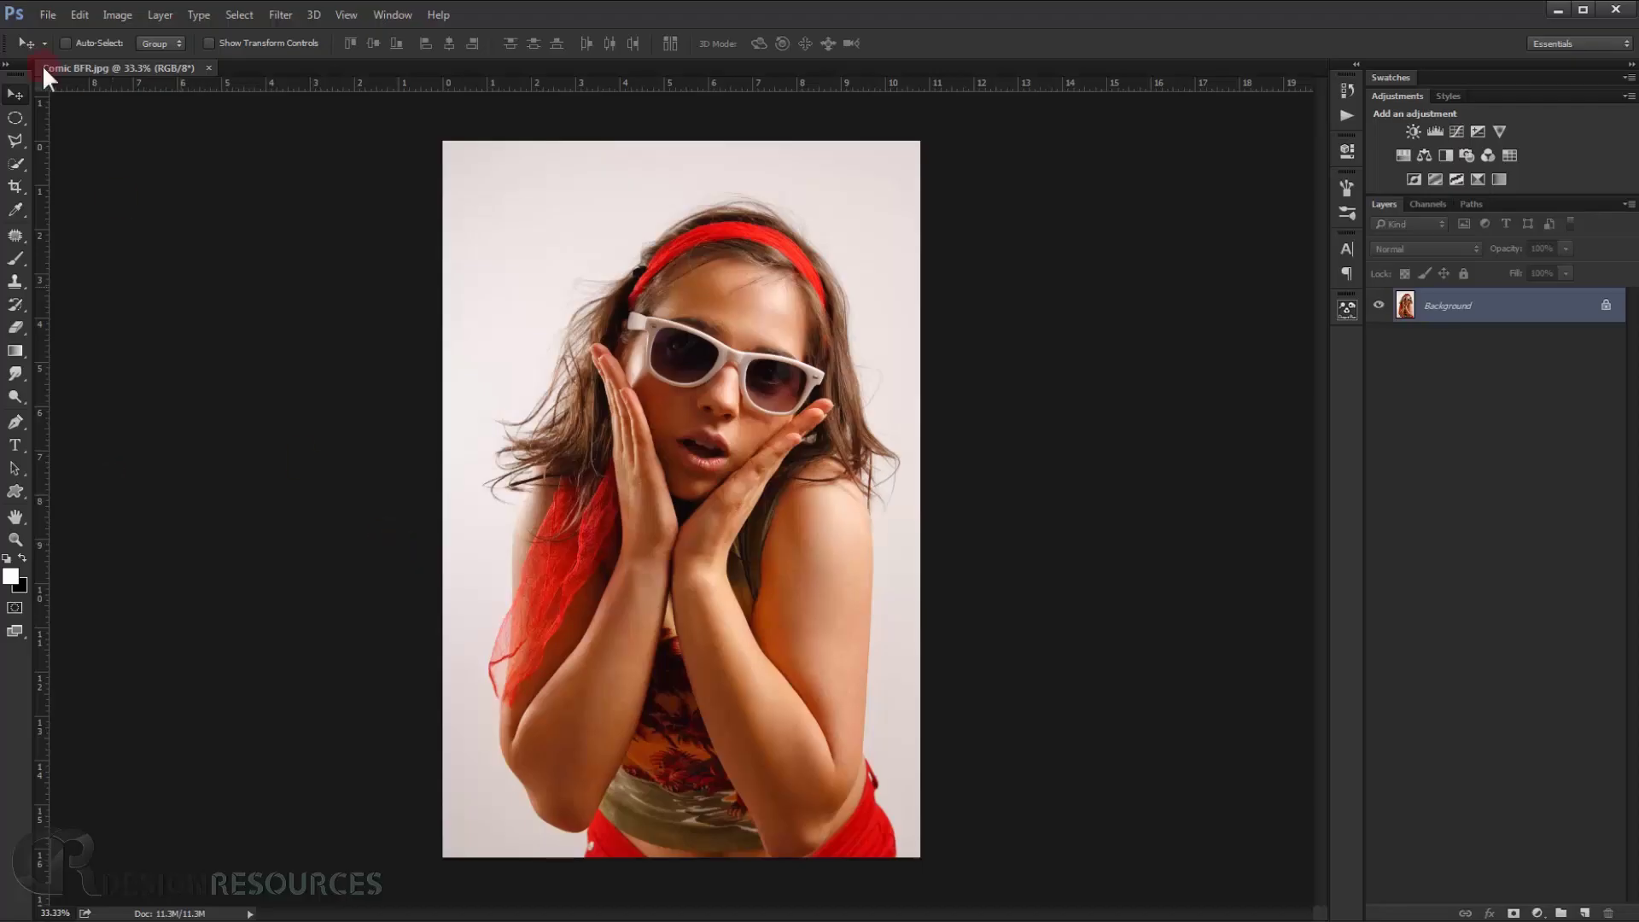
pyautogui.click(111, 16)
pyautogui.click(162, 106)
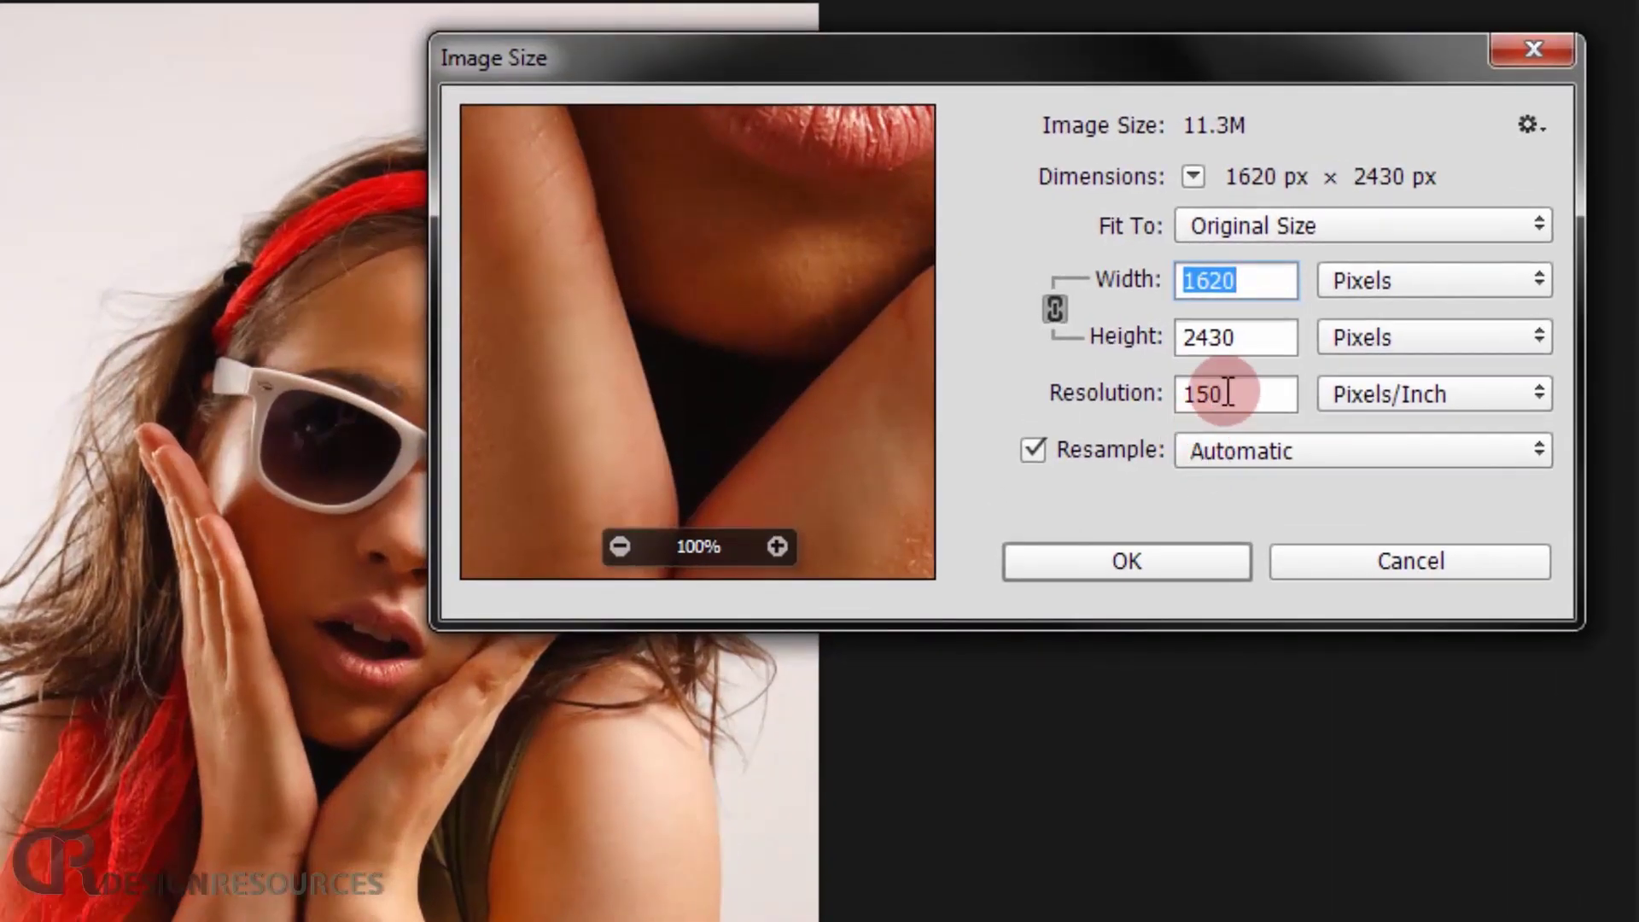
pyautogui.doubleClick(1226, 393)
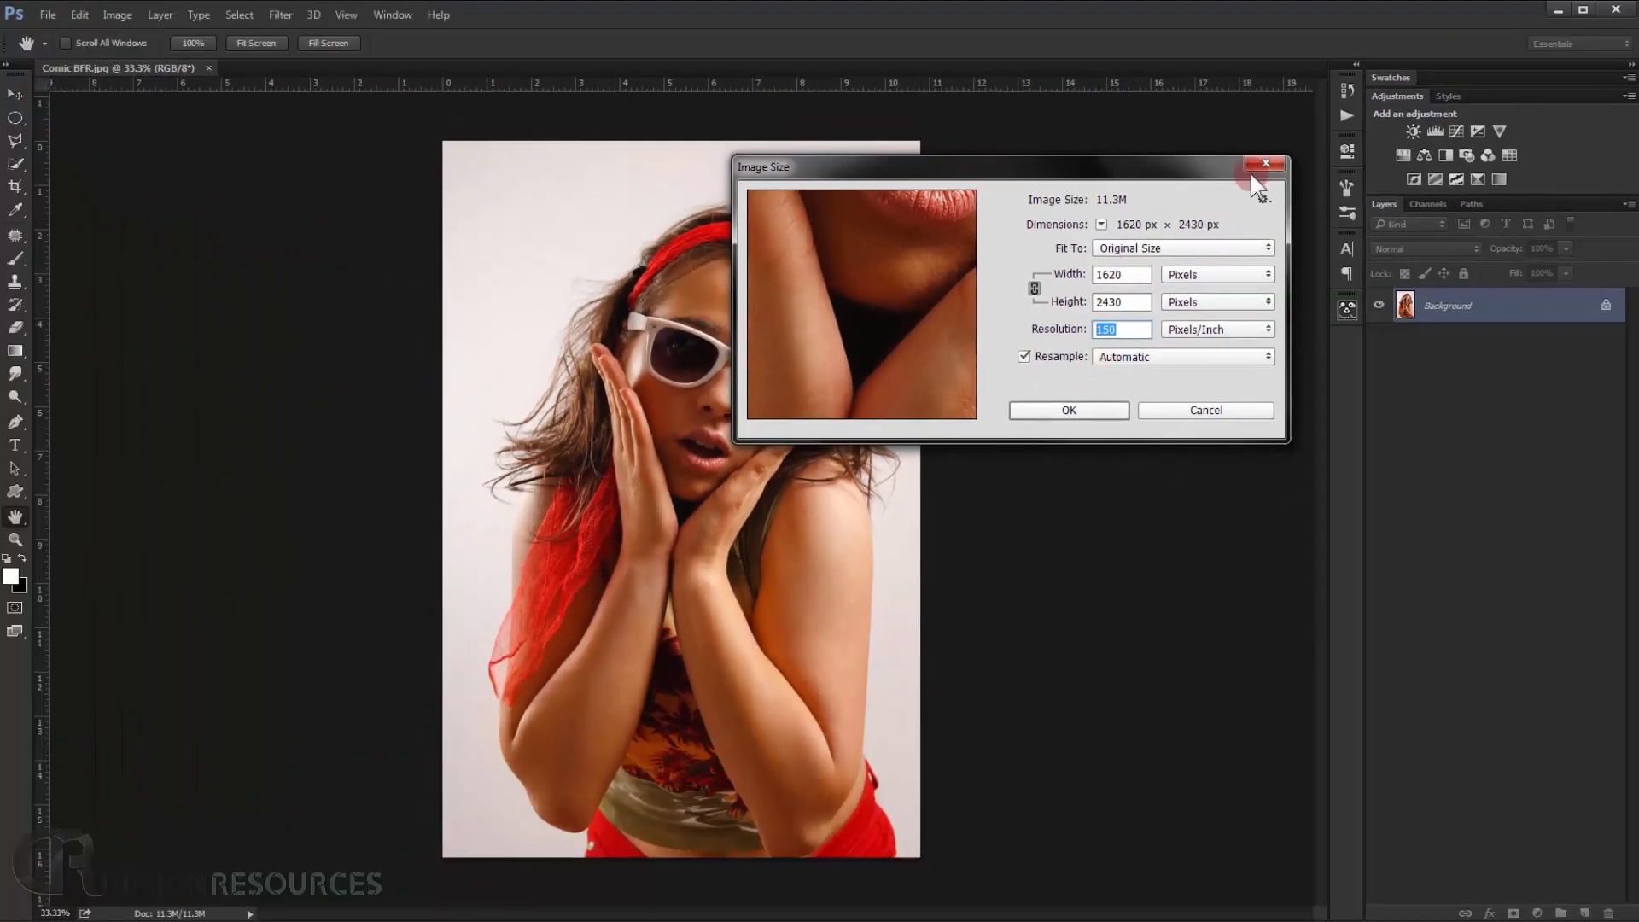
pyautogui.click(1264, 159)
pyautogui.press('v')
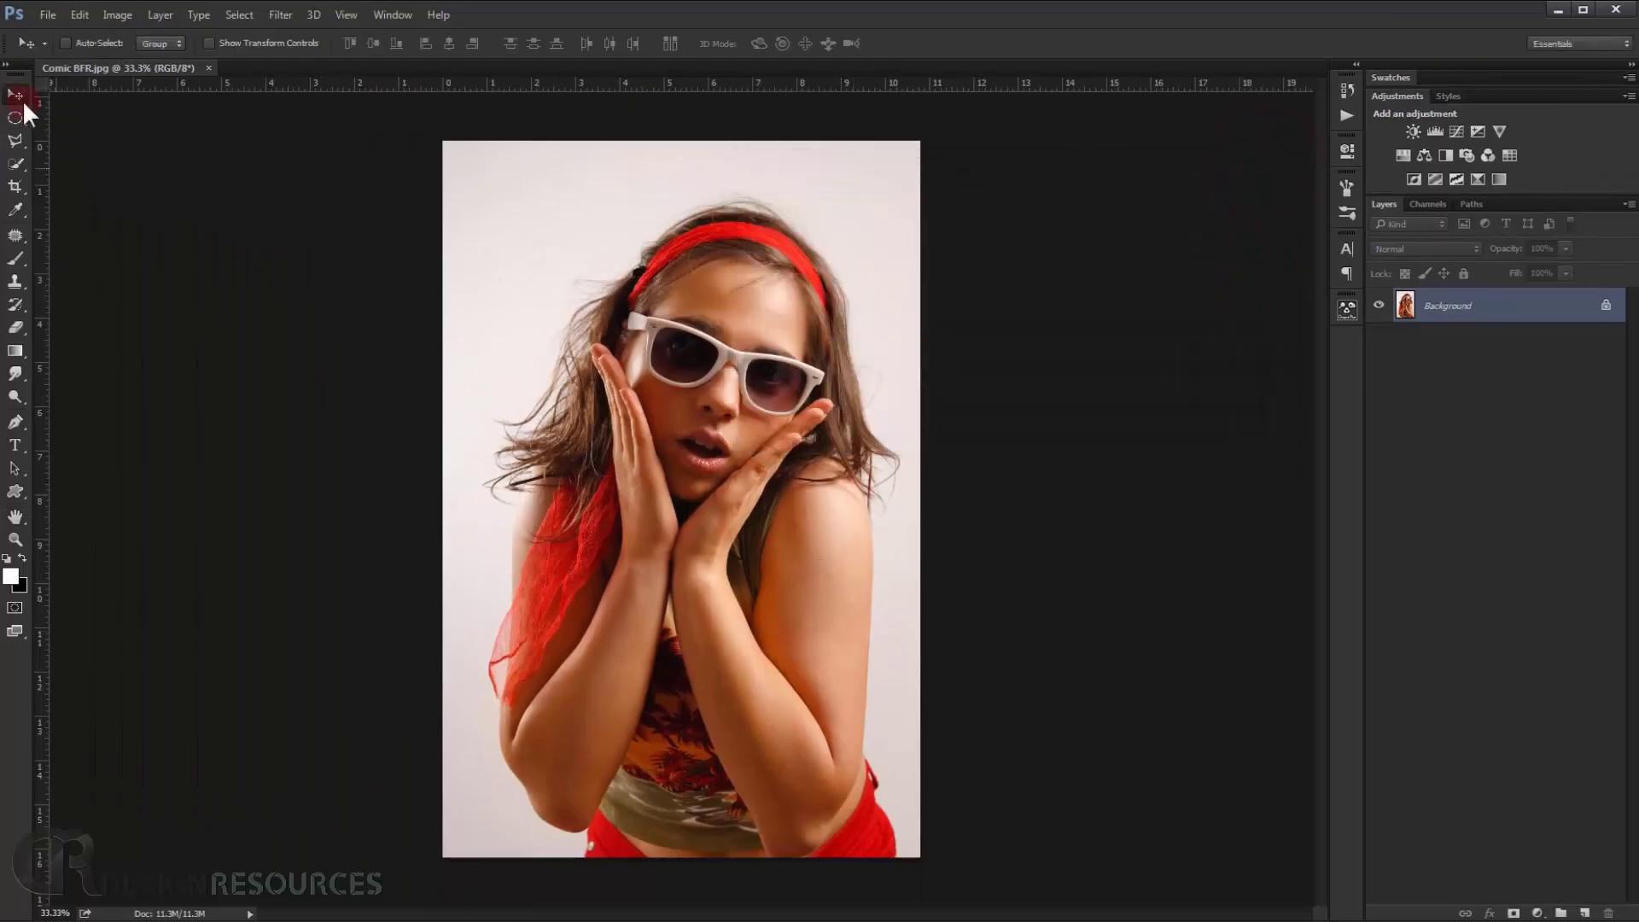
# Crop the photo inward from the corner, left and top edges around the girl, then fit it to the window.
pyautogui.click(15, 187)
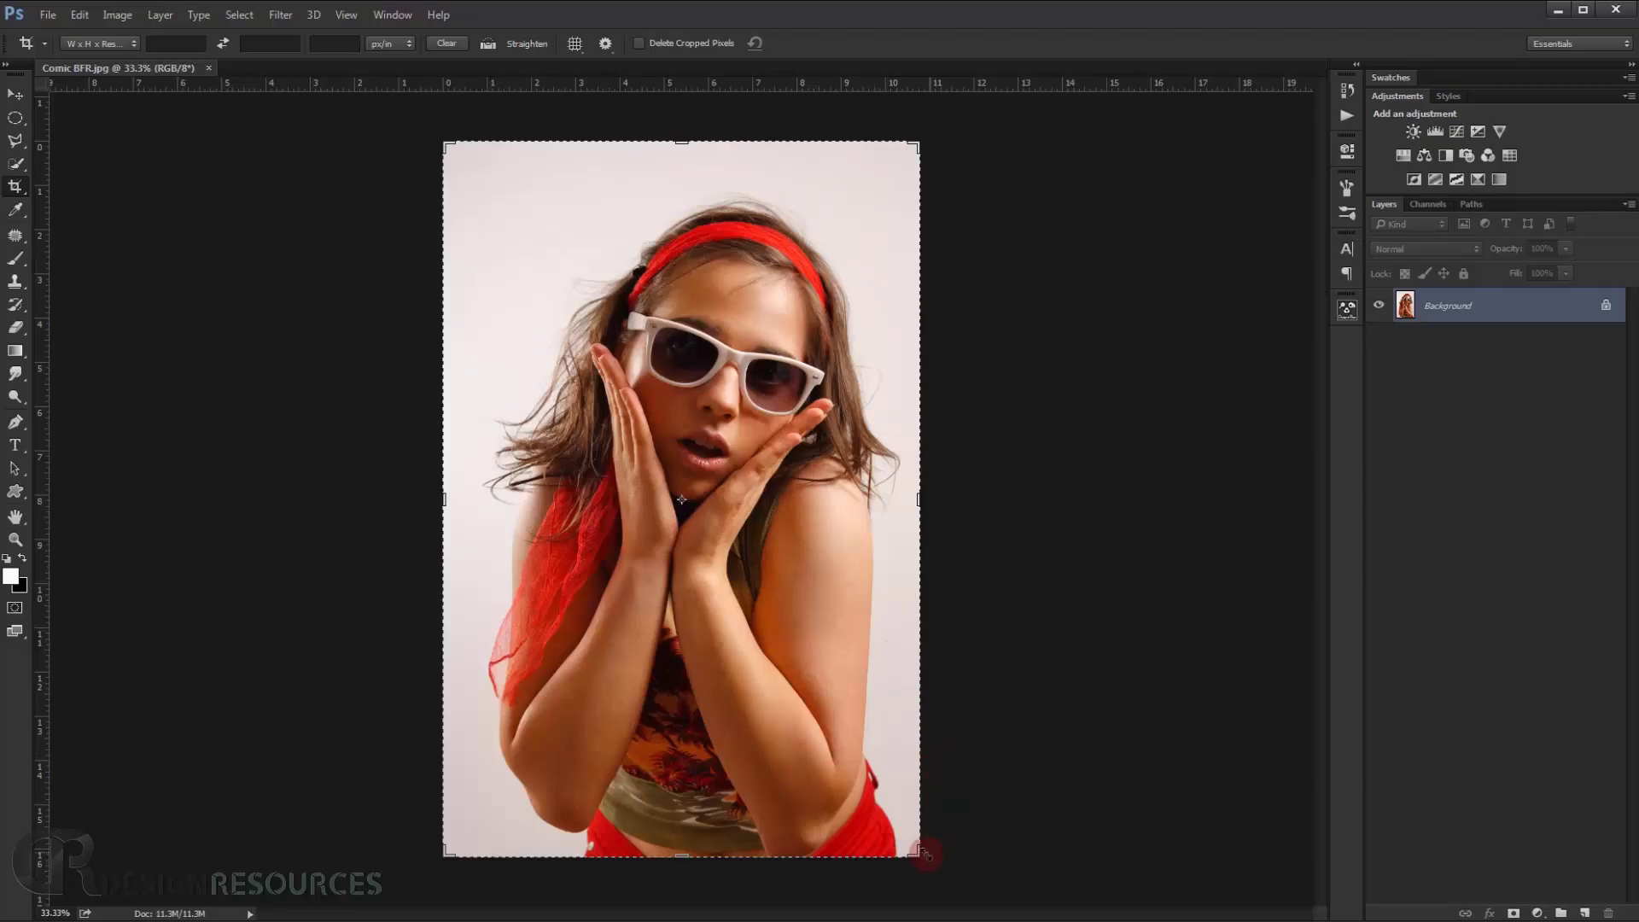
pyautogui.moveTo(917, 854); pyautogui.dragTo(903, 802)
pyautogui.moveTo(461, 498); pyautogui.dragTo(494, 497)
pyautogui.moveTo(682, 191); pyautogui.dragTo(693, 219)
pyautogui.moveTo(846, 459)
pyautogui.mouseDown()
pyautogui.moveTo(828, 493)
pyautogui.moveTo(835, 471)
pyautogui.moveTo(821, 476)
pyautogui.mouseUp()
pyautogui.press('Return')
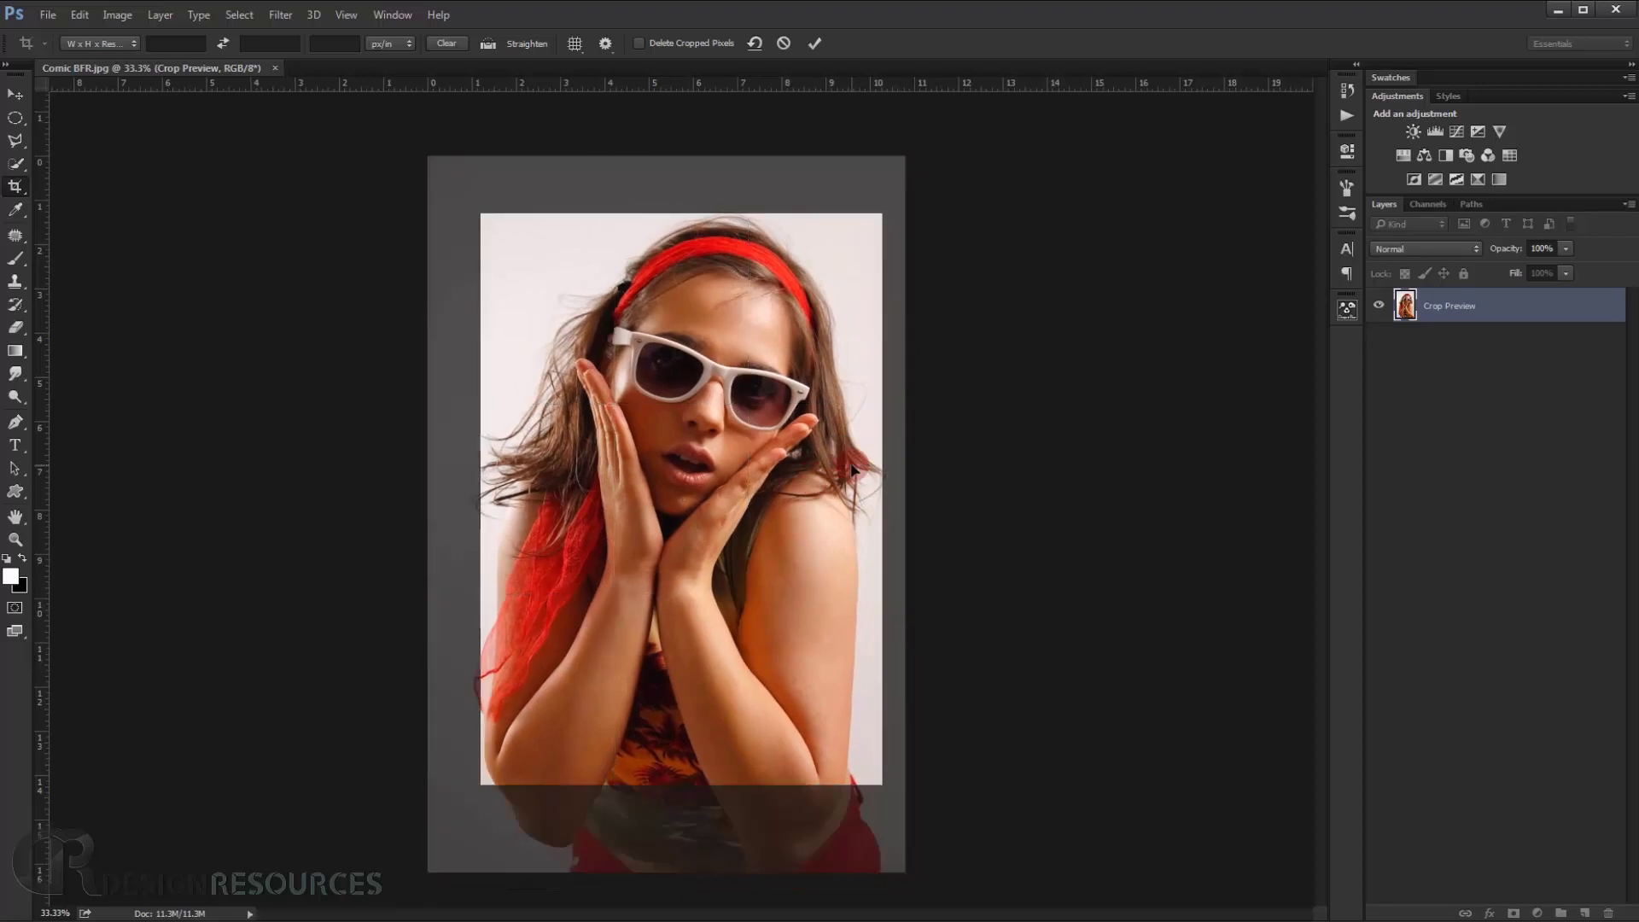
pyautogui.hotkey('ctrl', '0')
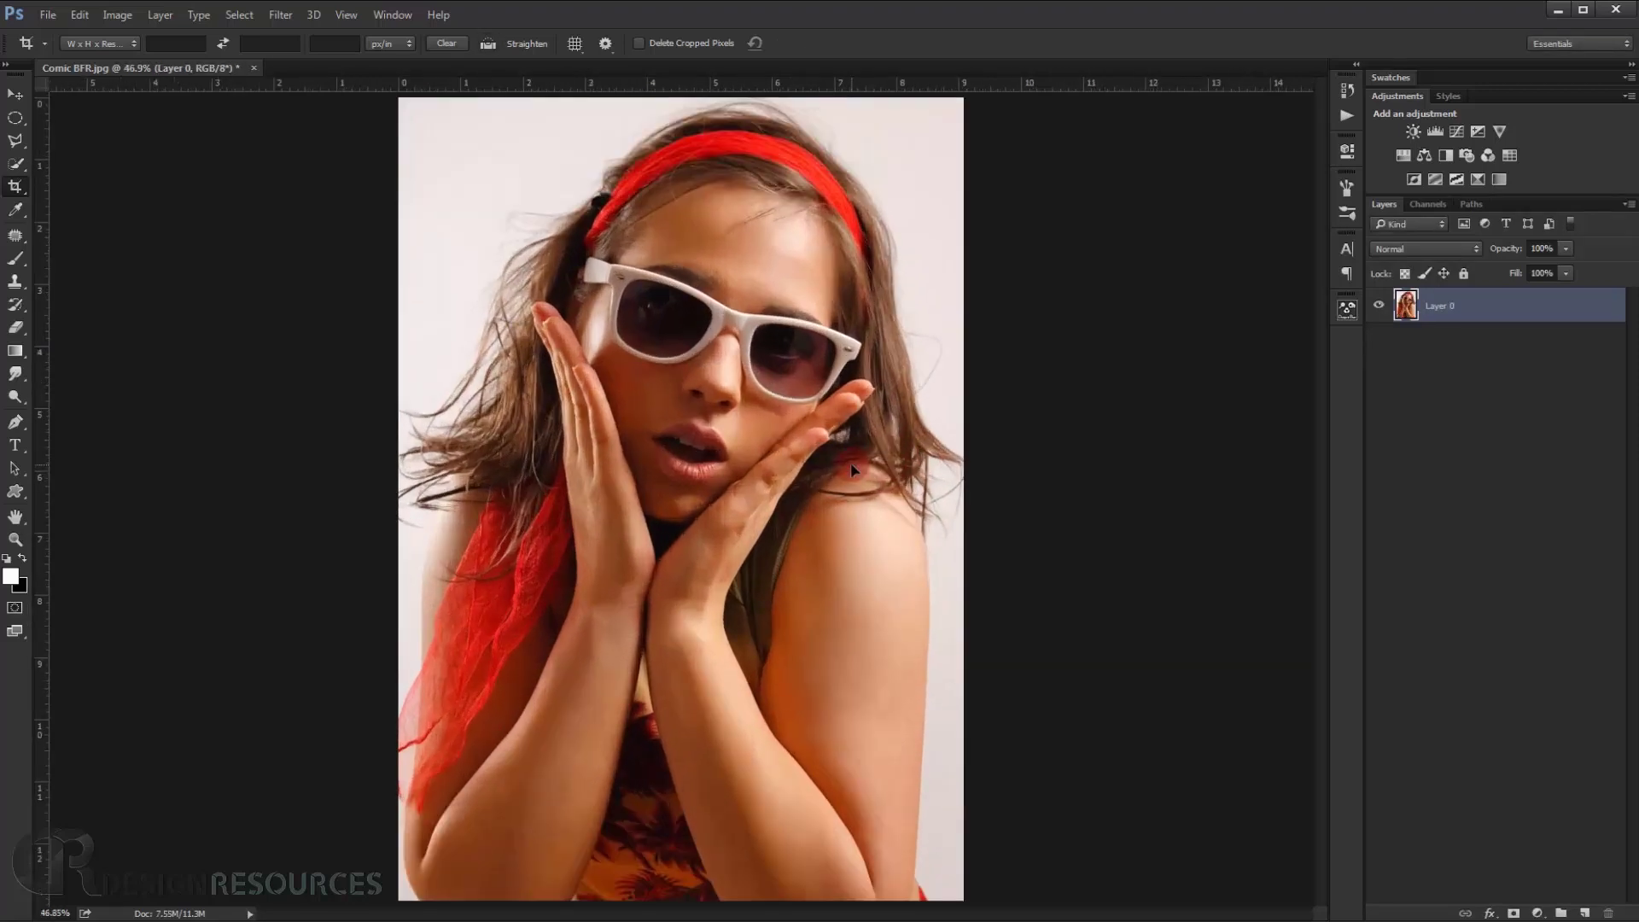
pyautogui.click(1521, 312)
pyautogui.click(14, 94)
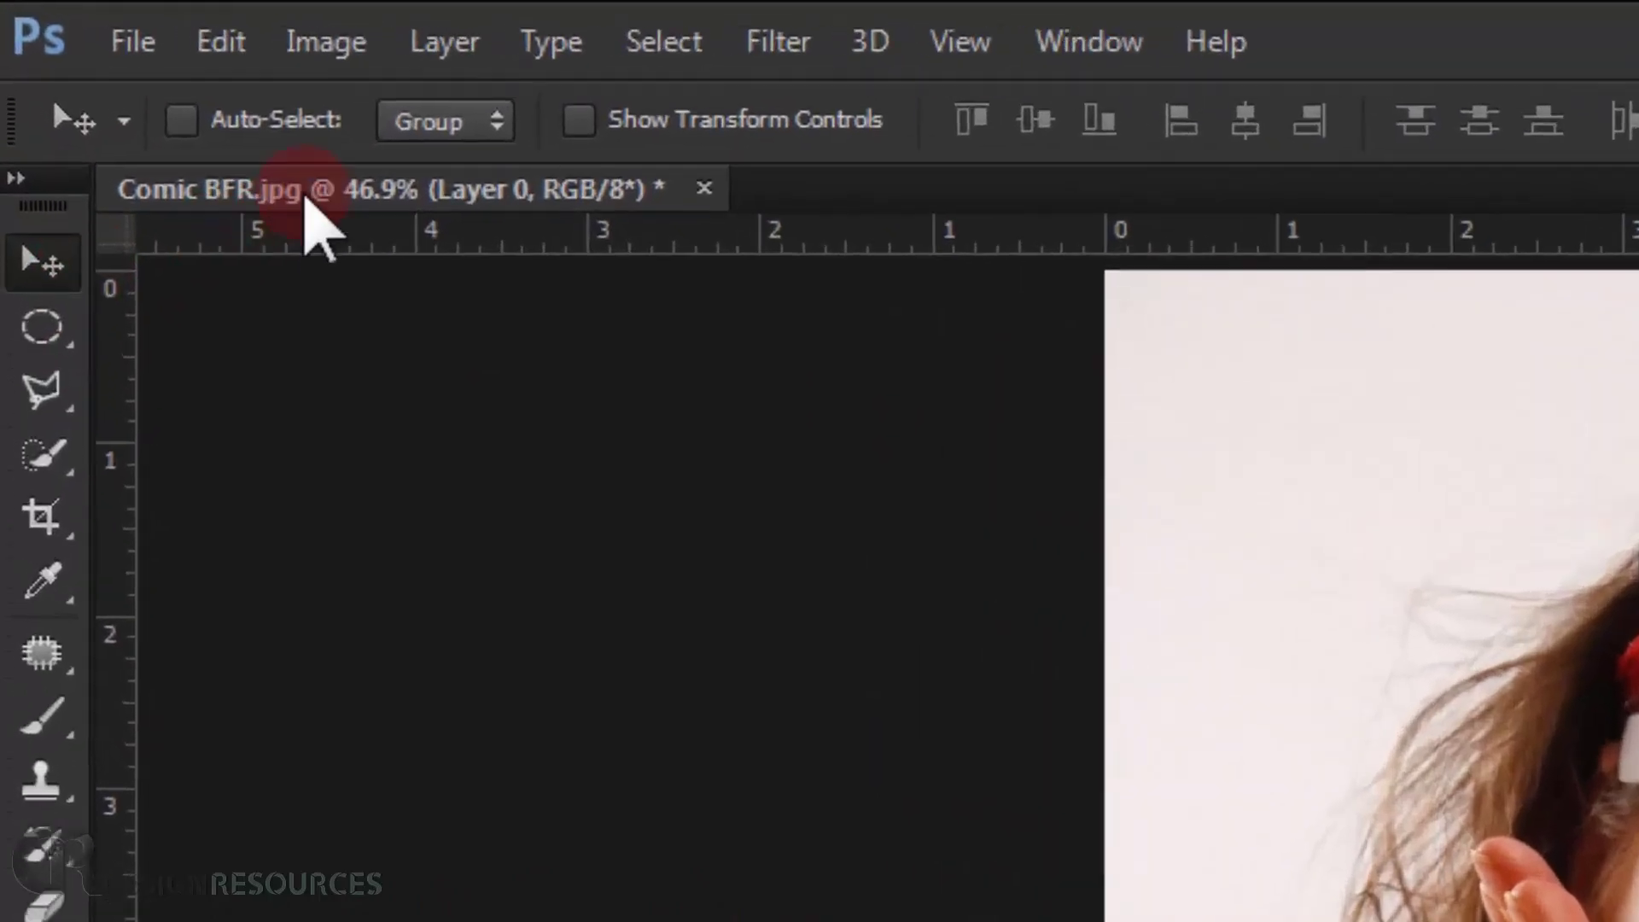
# Open Shadows/Highlights and set Shadows Amount to 15% and Tone to 20%.
pyautogui.click(117, 16)
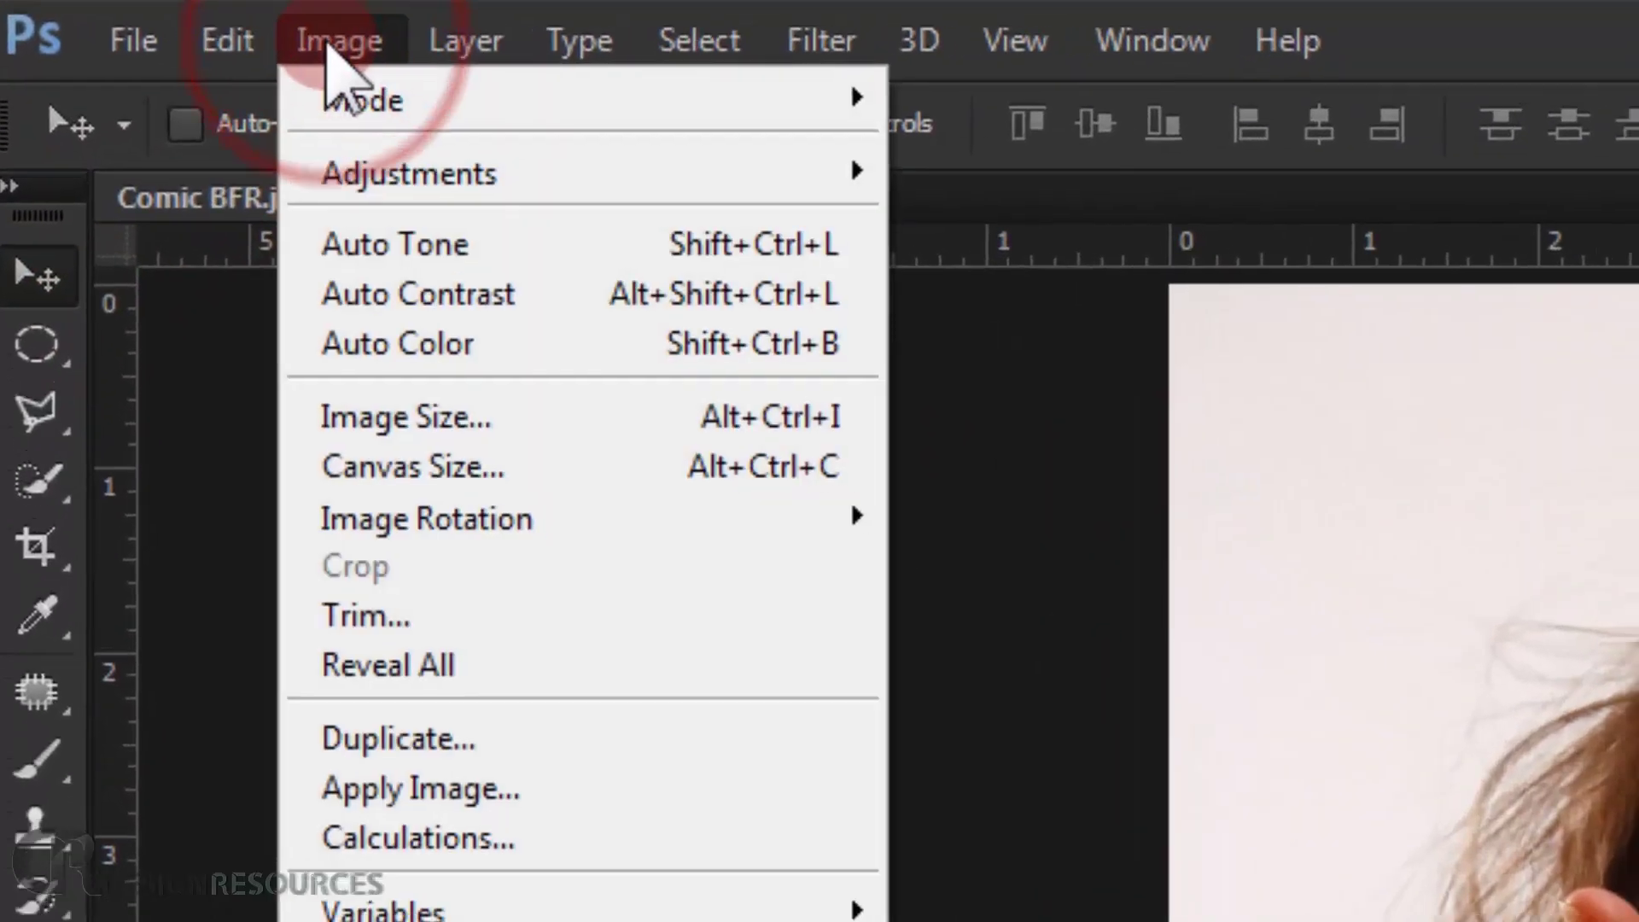
pyautogui.click(367, 170)
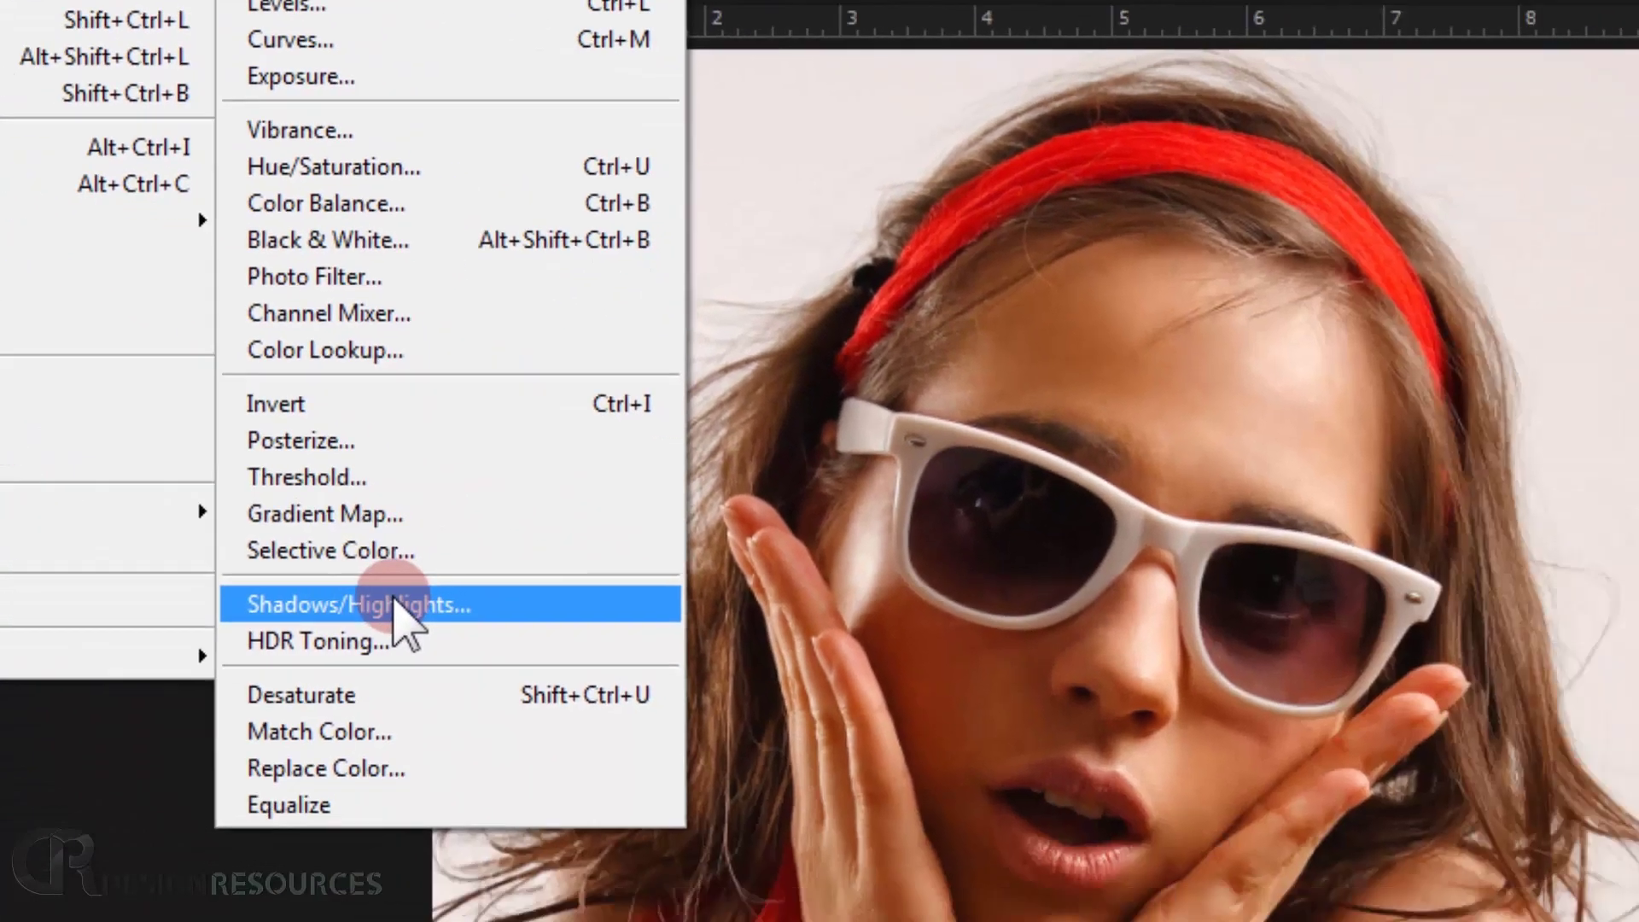
pyautogui.click(395, 604)
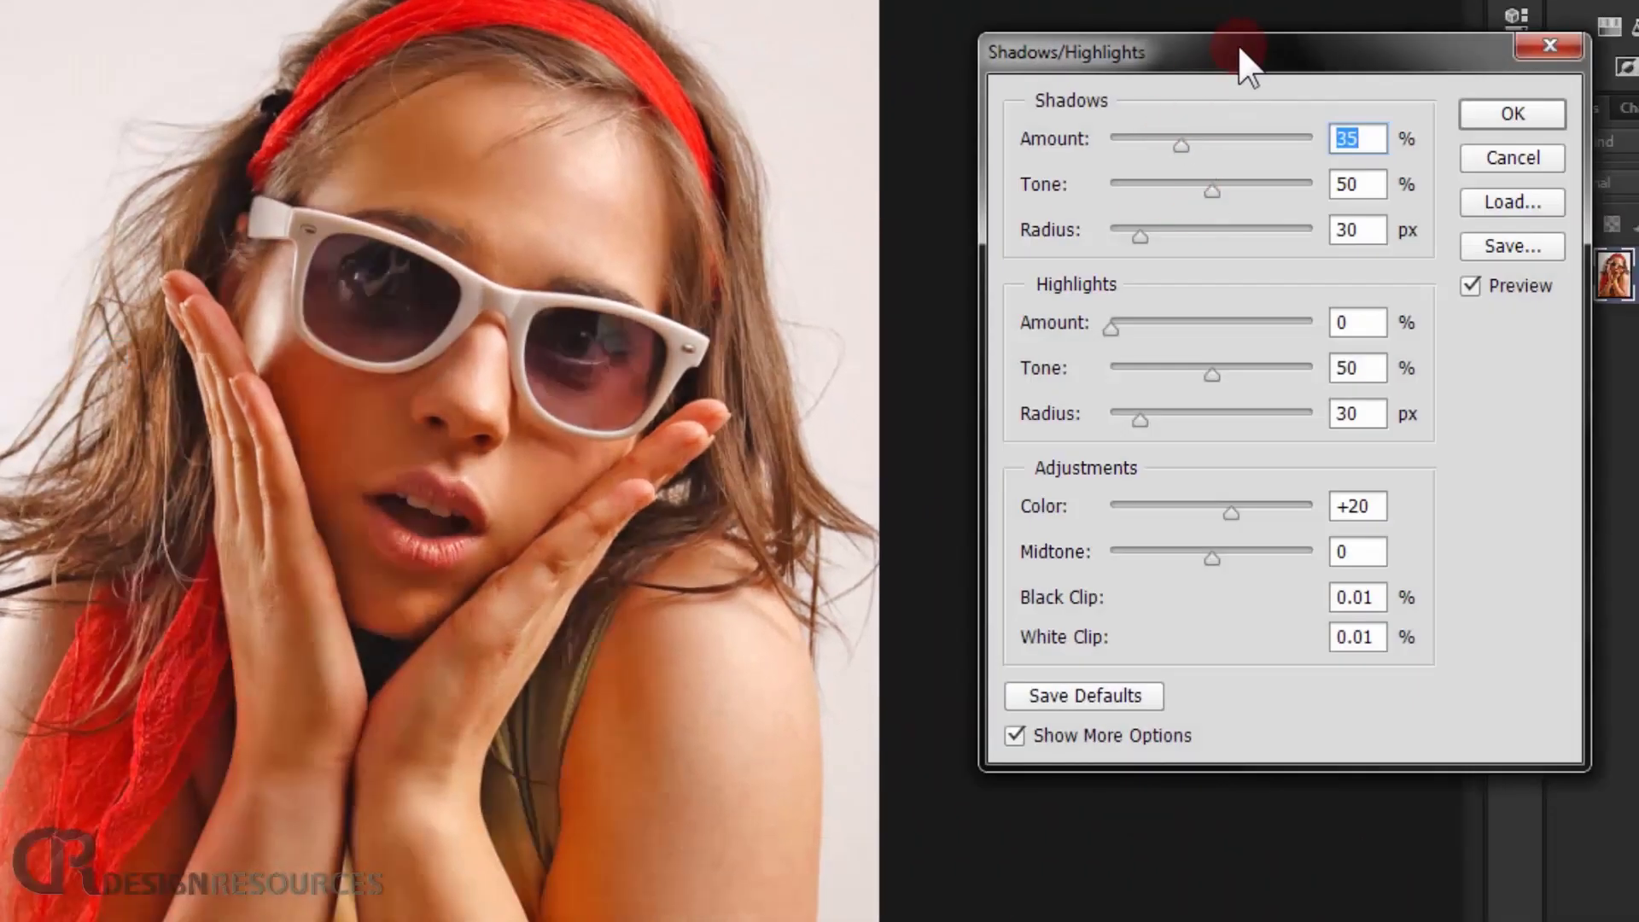
pyautogui.moveTo(1238, 44); pyautogui.dragTo(1191, 37)
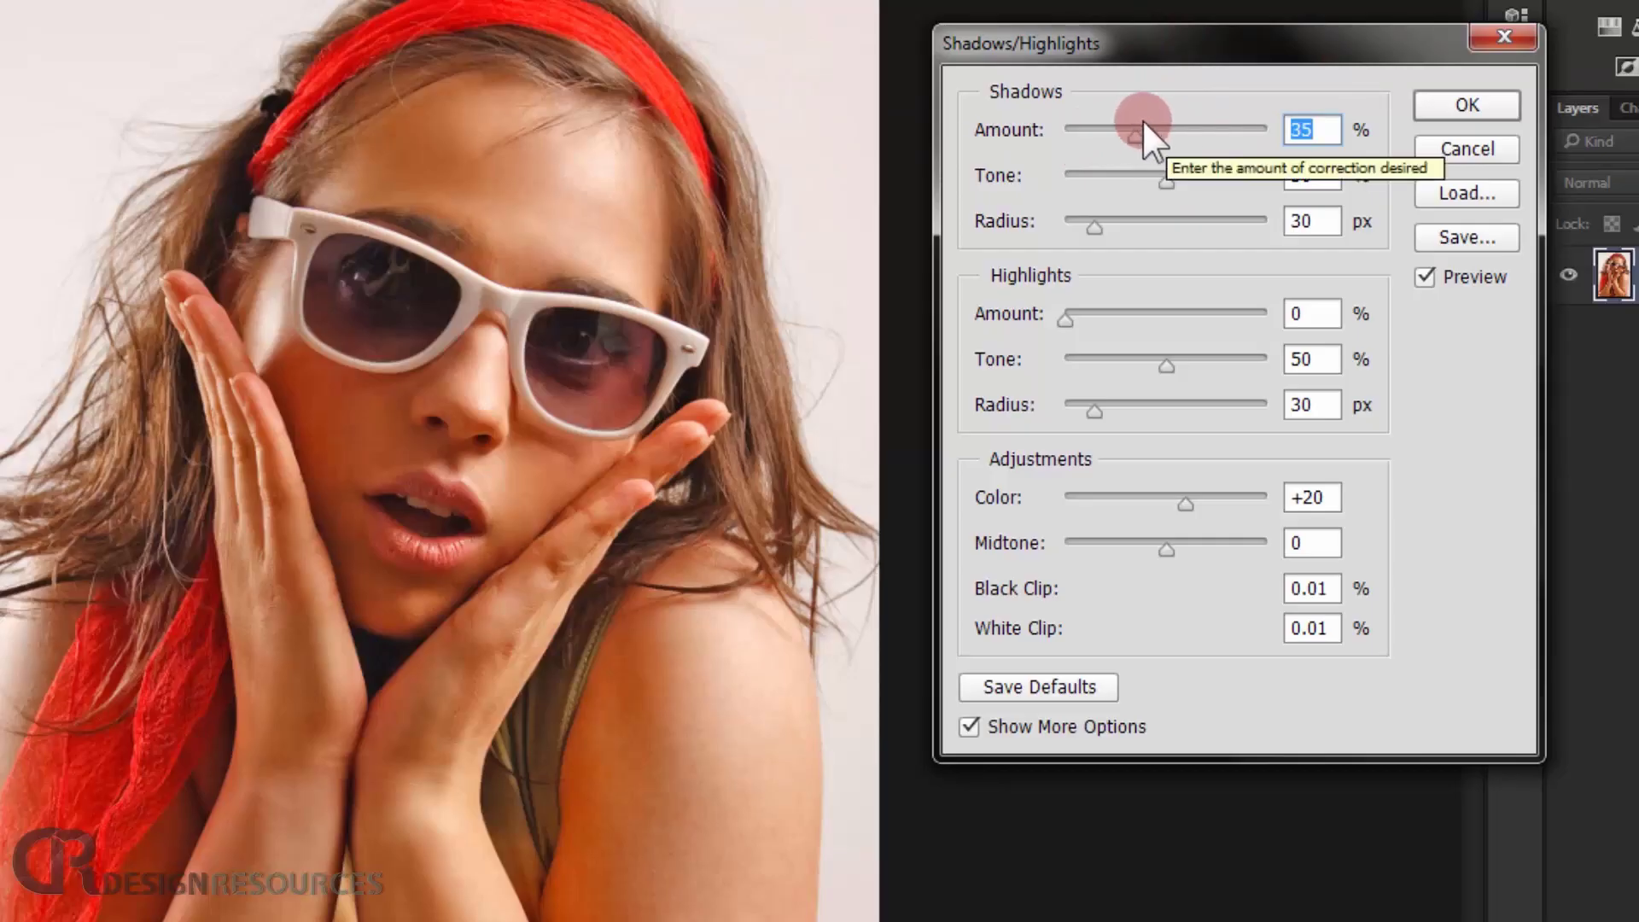
pyautogui.write('15')
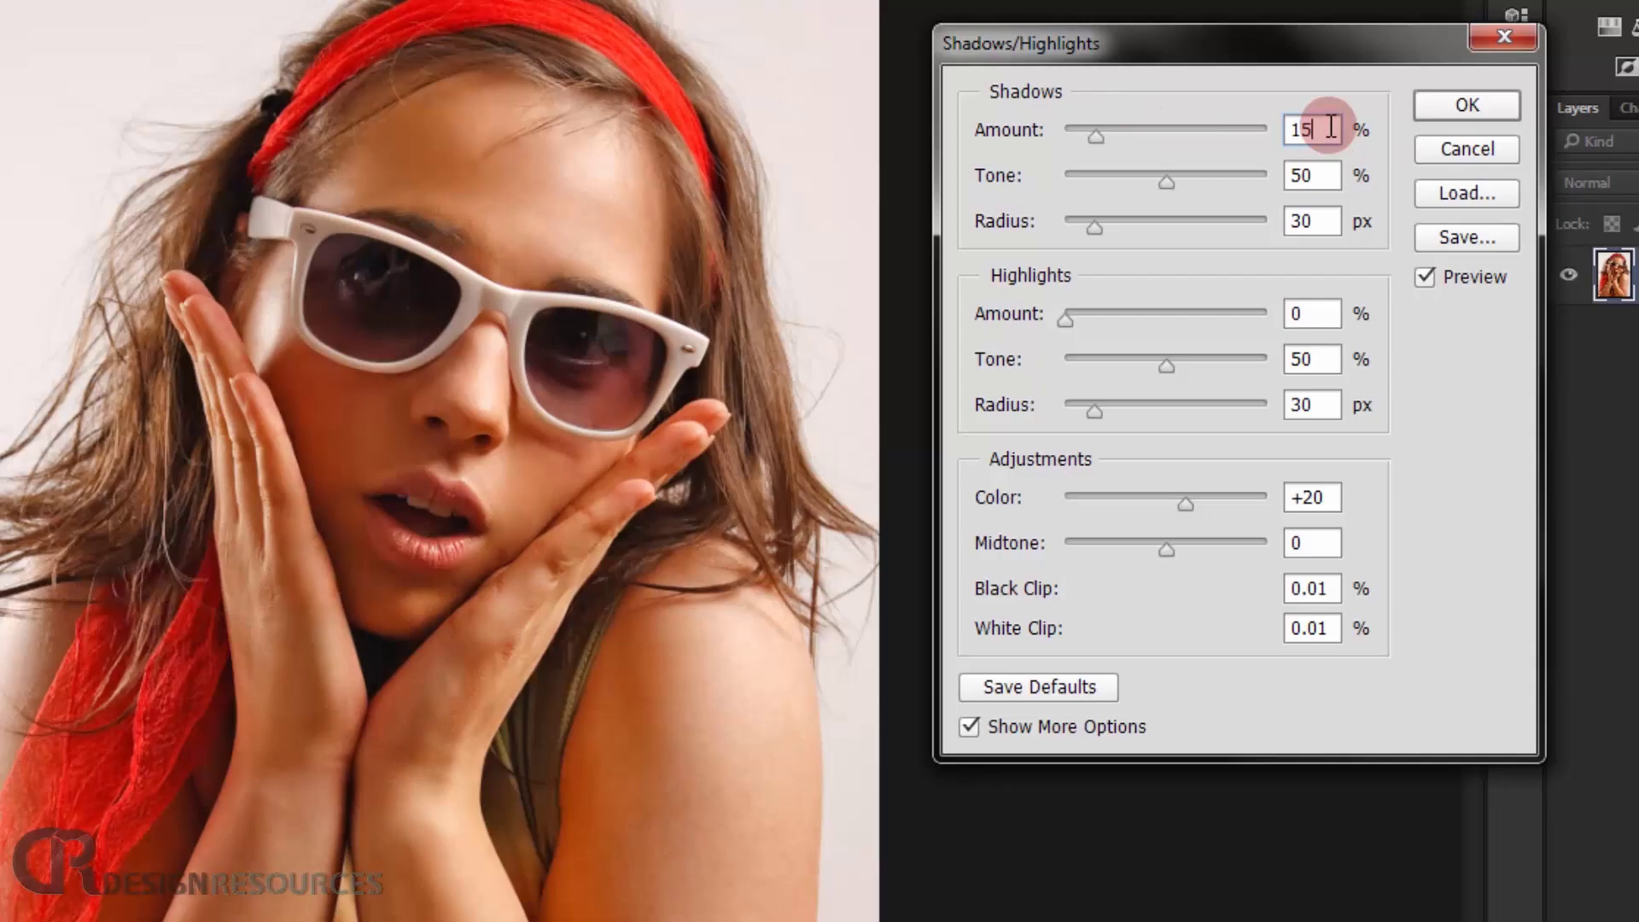
pyautogui.click(1302, 173)
pyautogui.write('20')
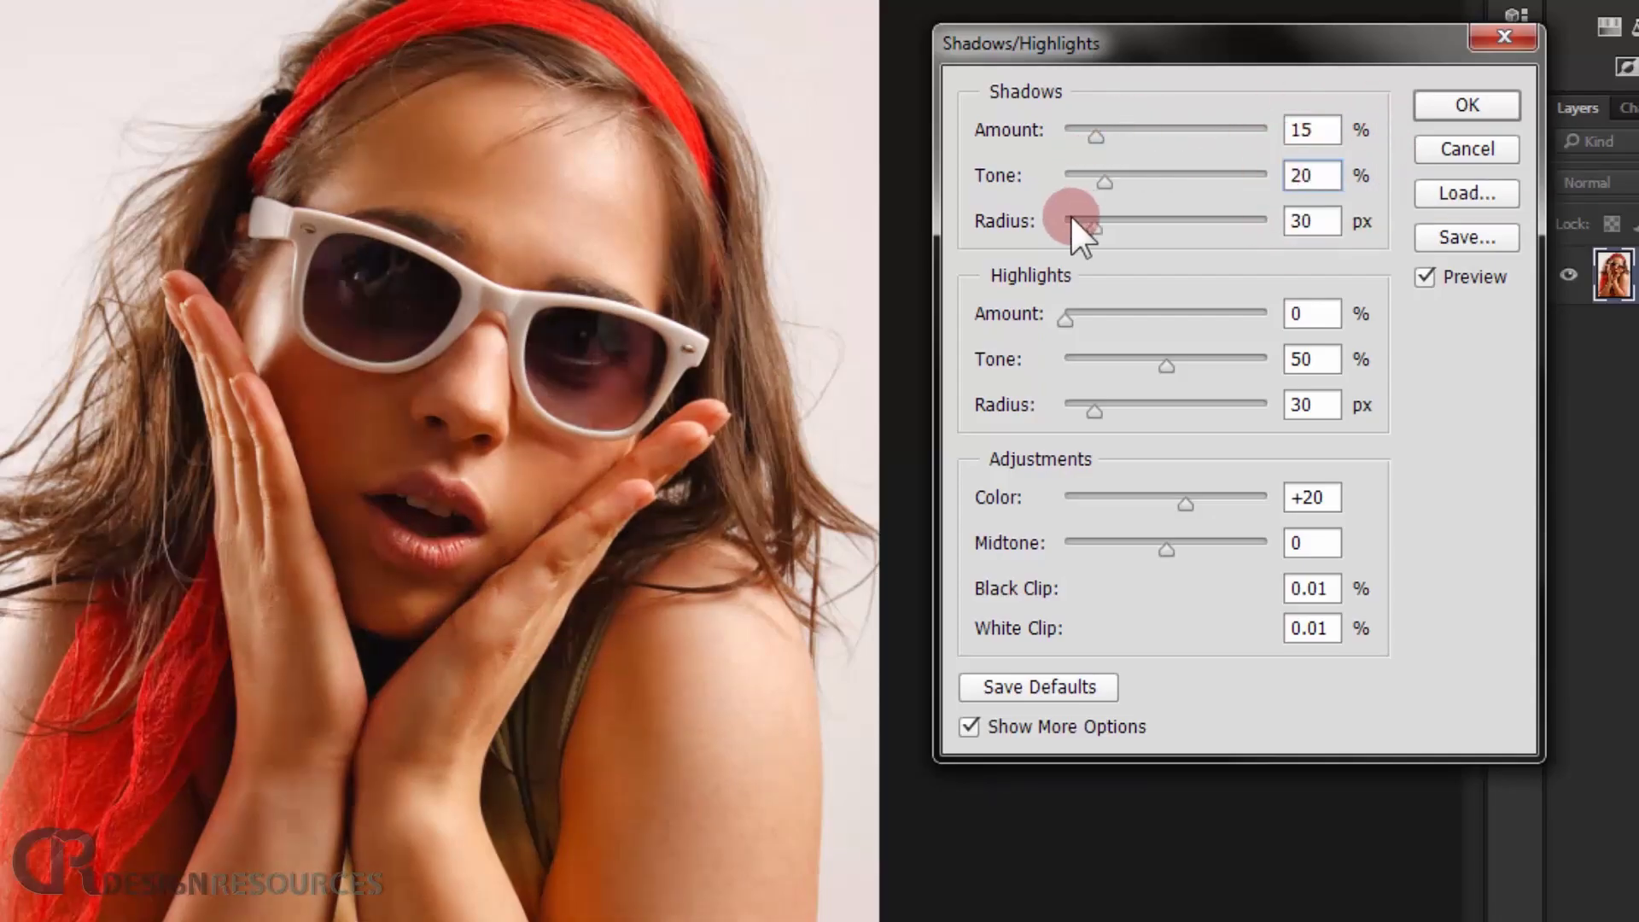
pyautogui.click(1079, 300)
# Set Highlights Amount to 15% and Tone to 20%, compare with the preview, and apply.
pyautogui.doubleClick(1293, 314)
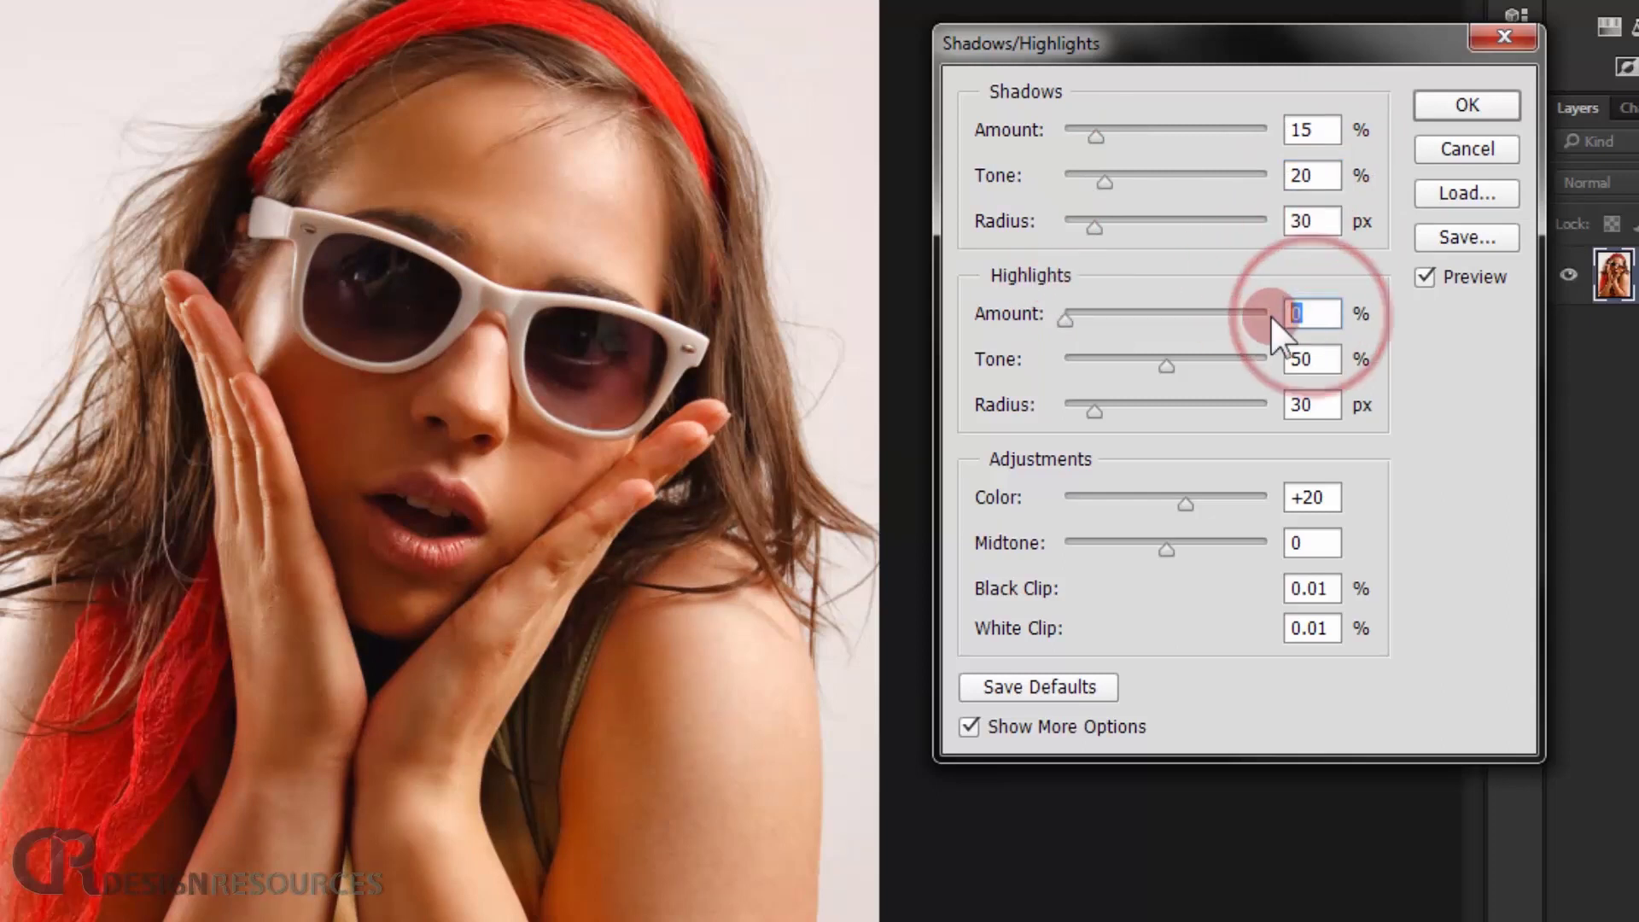
pyautogui.write('15')
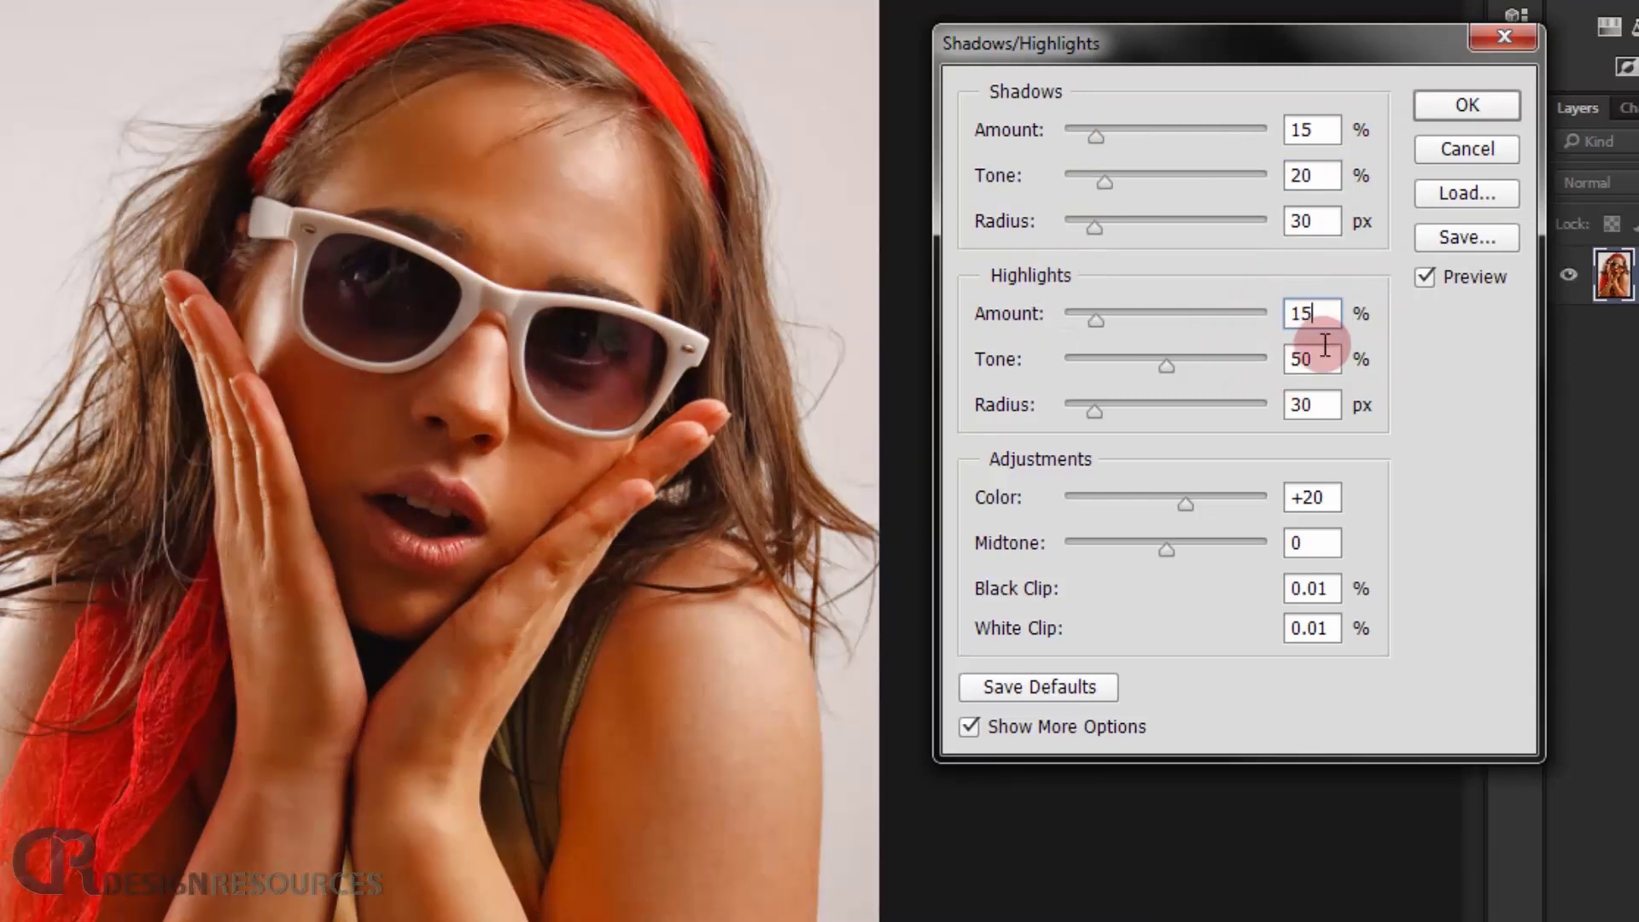
pyautogui.doubleClick(1282, 362)
pyautogui.write('20')
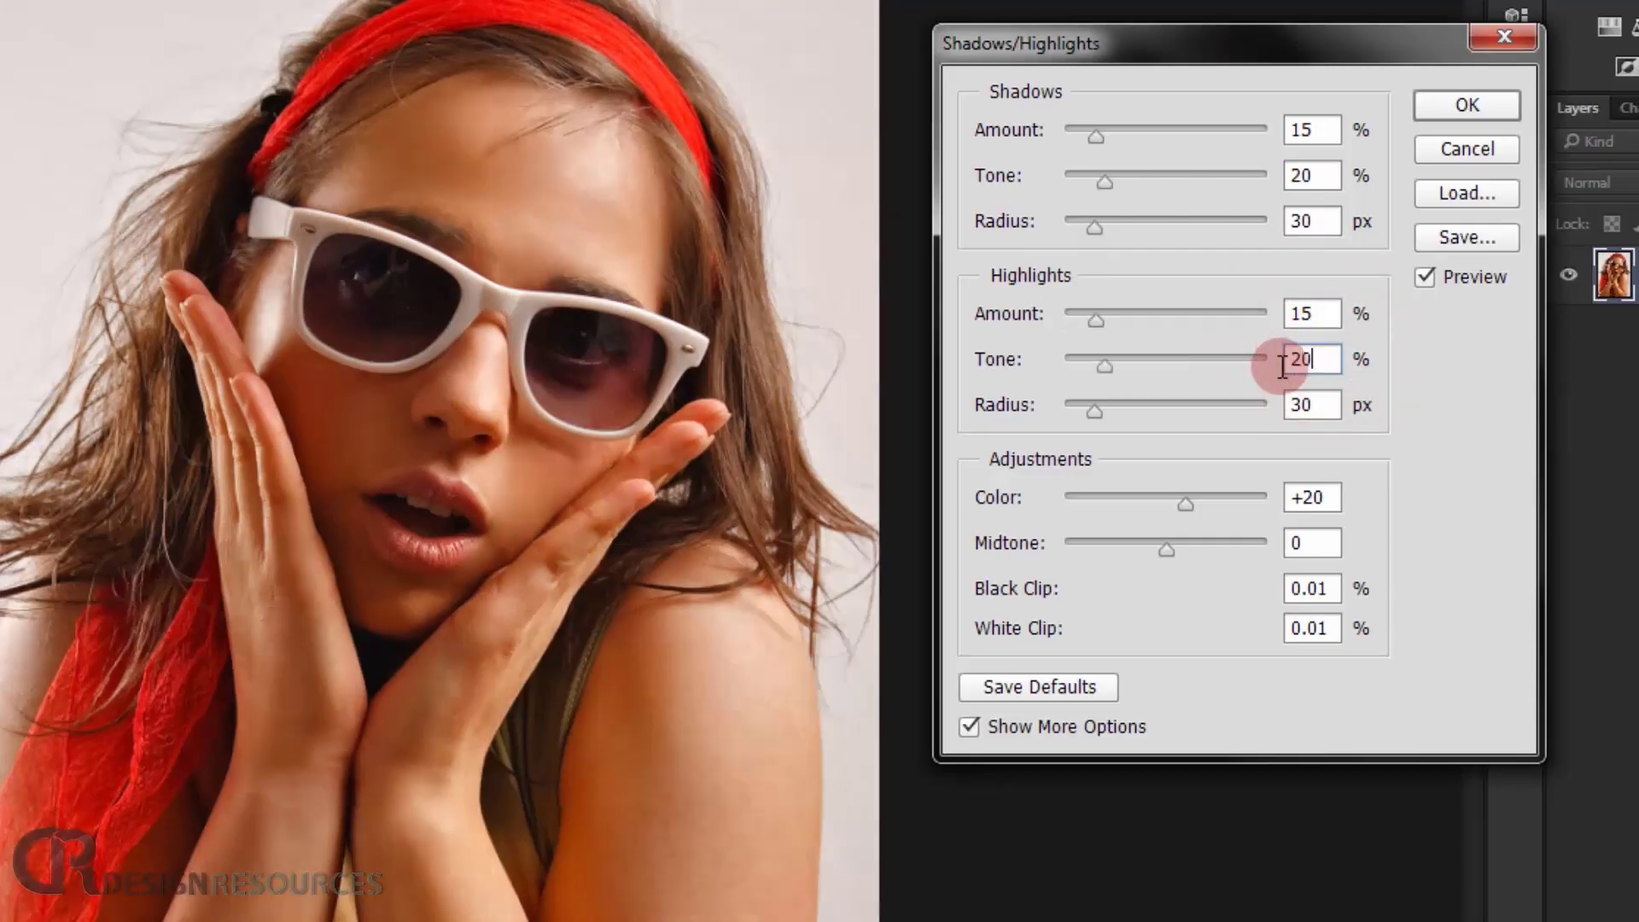
pyautogui.click(1103, 406)
pyautogui.click(1426, 275)
pyautogui.click(1426, 273)
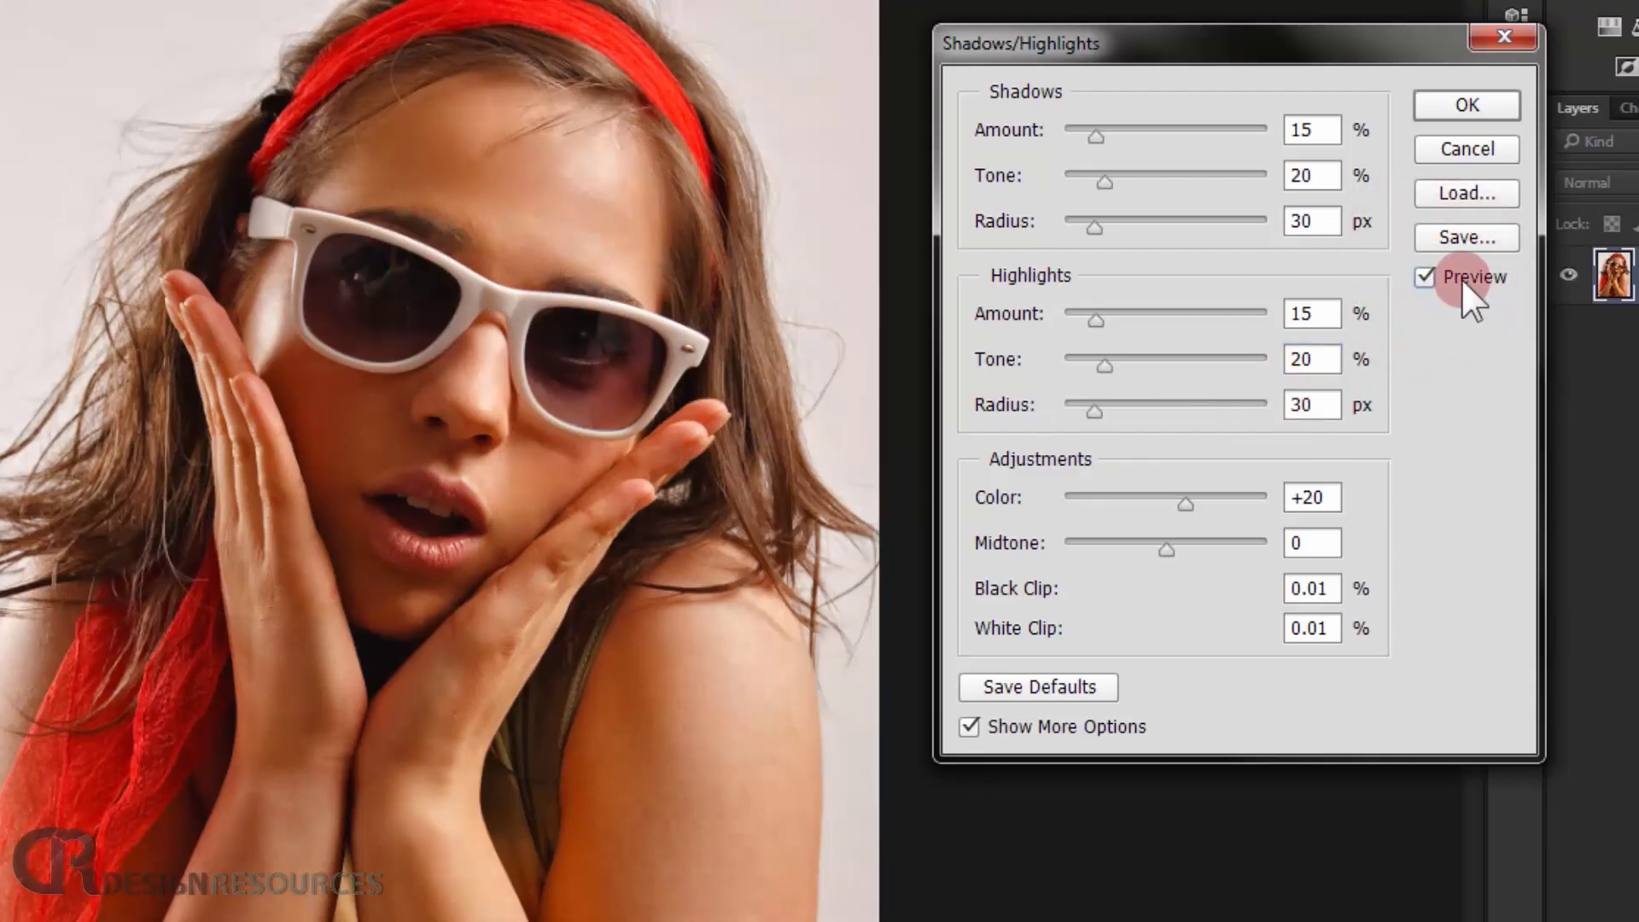
pyautogui.click(1426, 274)
pyautogui.click(1426, 274)
pyautogui.click(1451, 106)
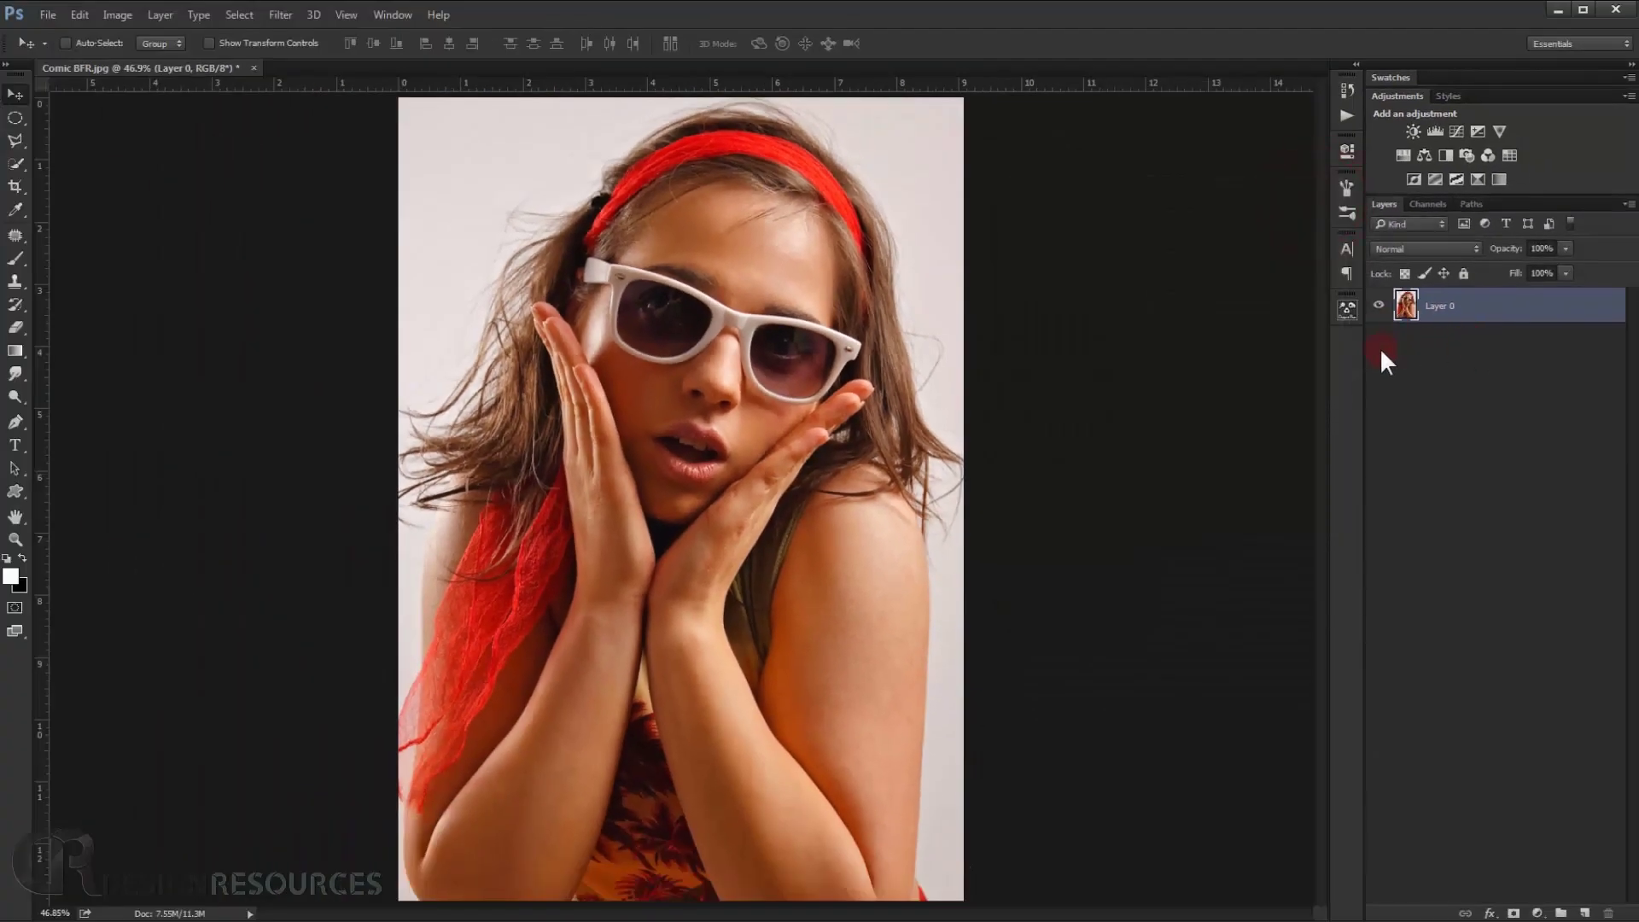
pyautogui.click(1456, 311)
# Duplicate Layer 0 as a layer named Lines and hide it.
pyautogui.click(1524, 302)
pyautogui.hotkey('ctrl', 'j')
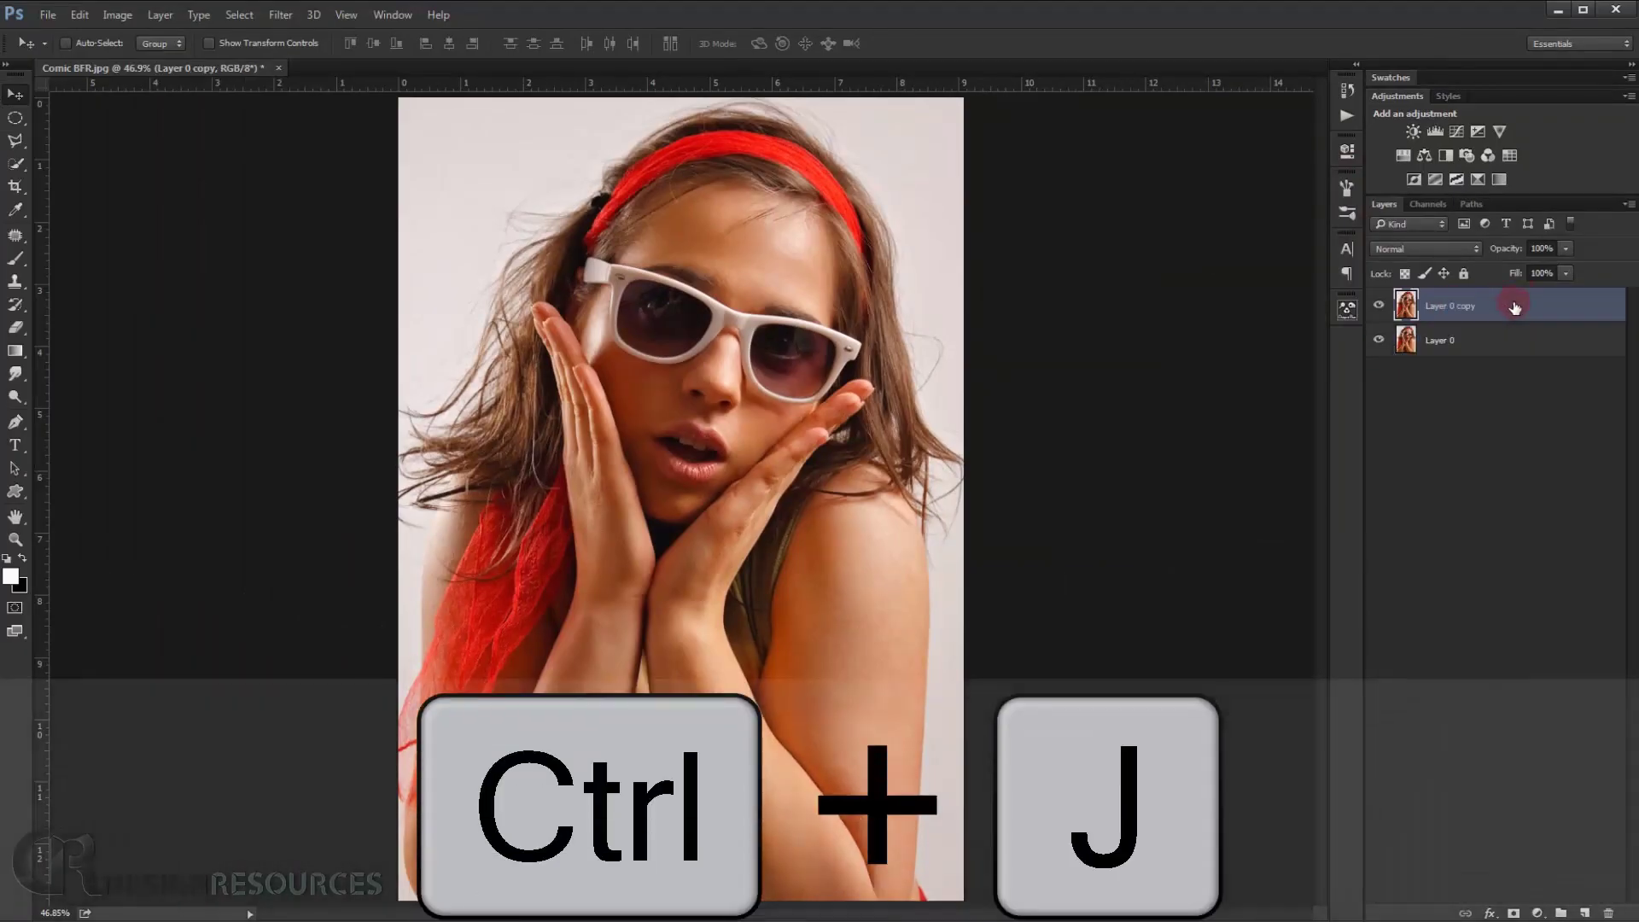
pyautogui.doubleClick(1454, 305)
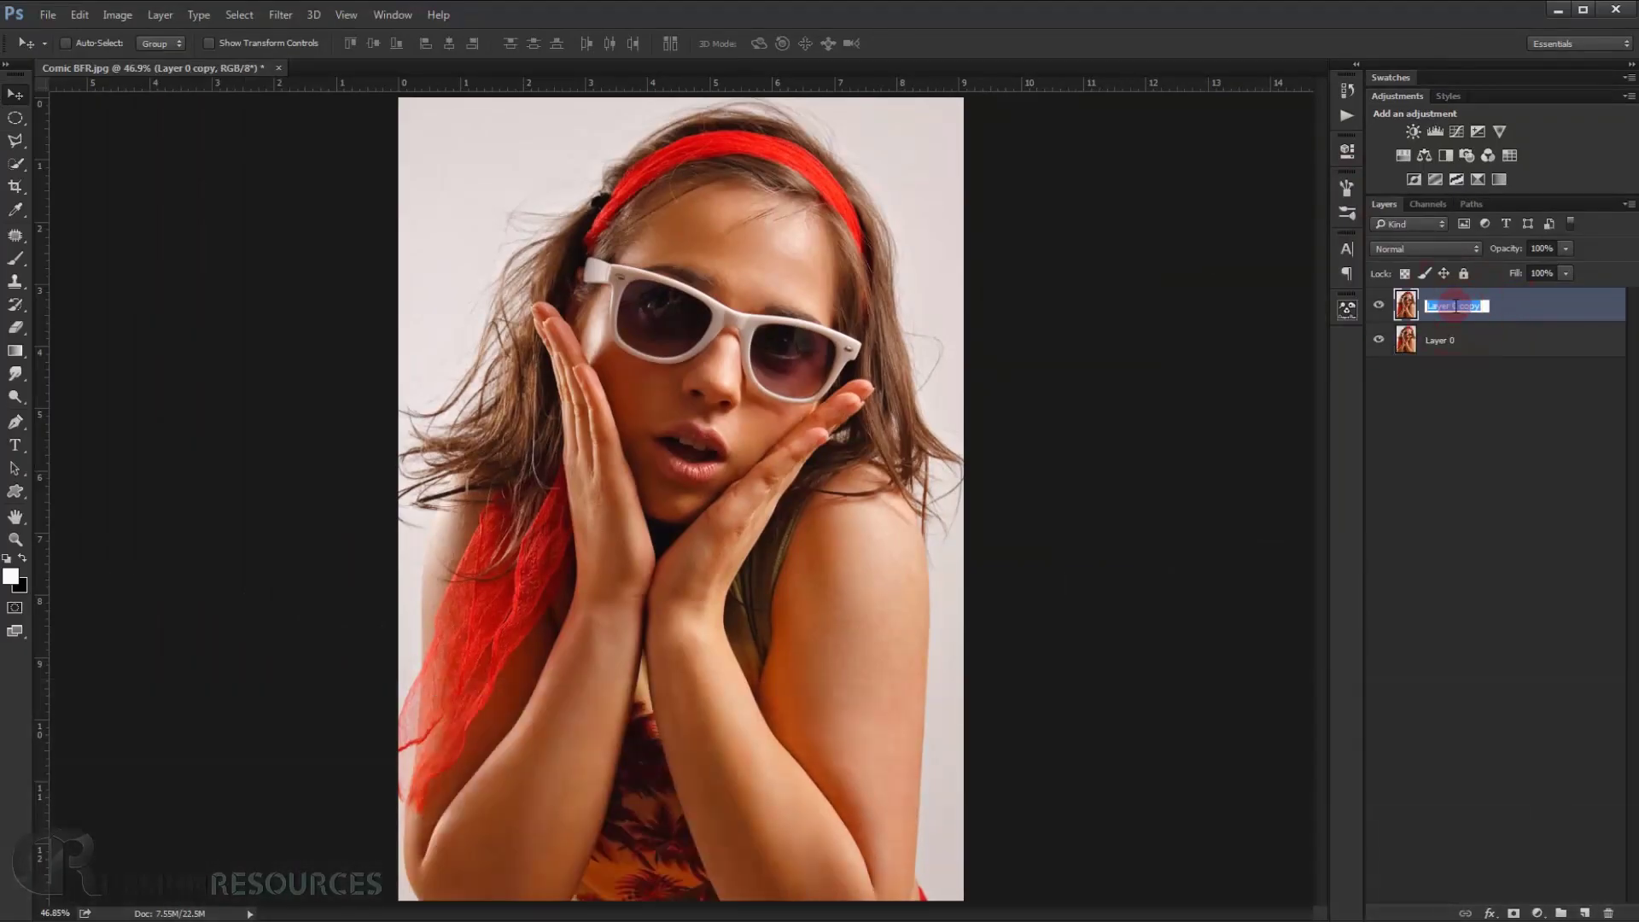
pyautogui.click(1534, 299)
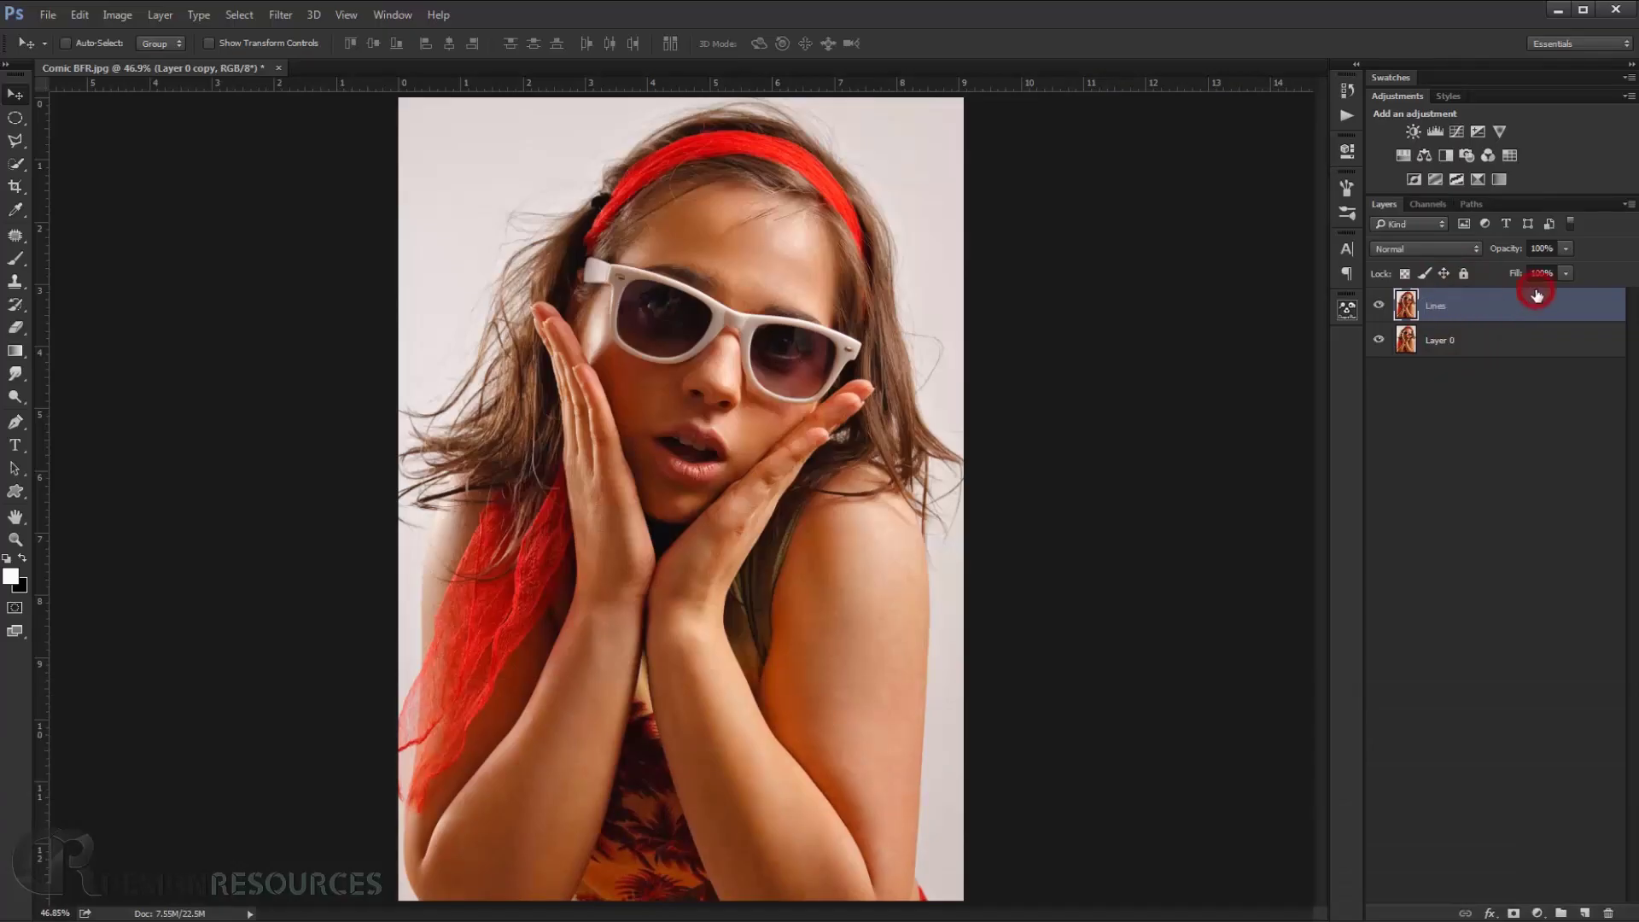
pyautogui.click(1378, 305)
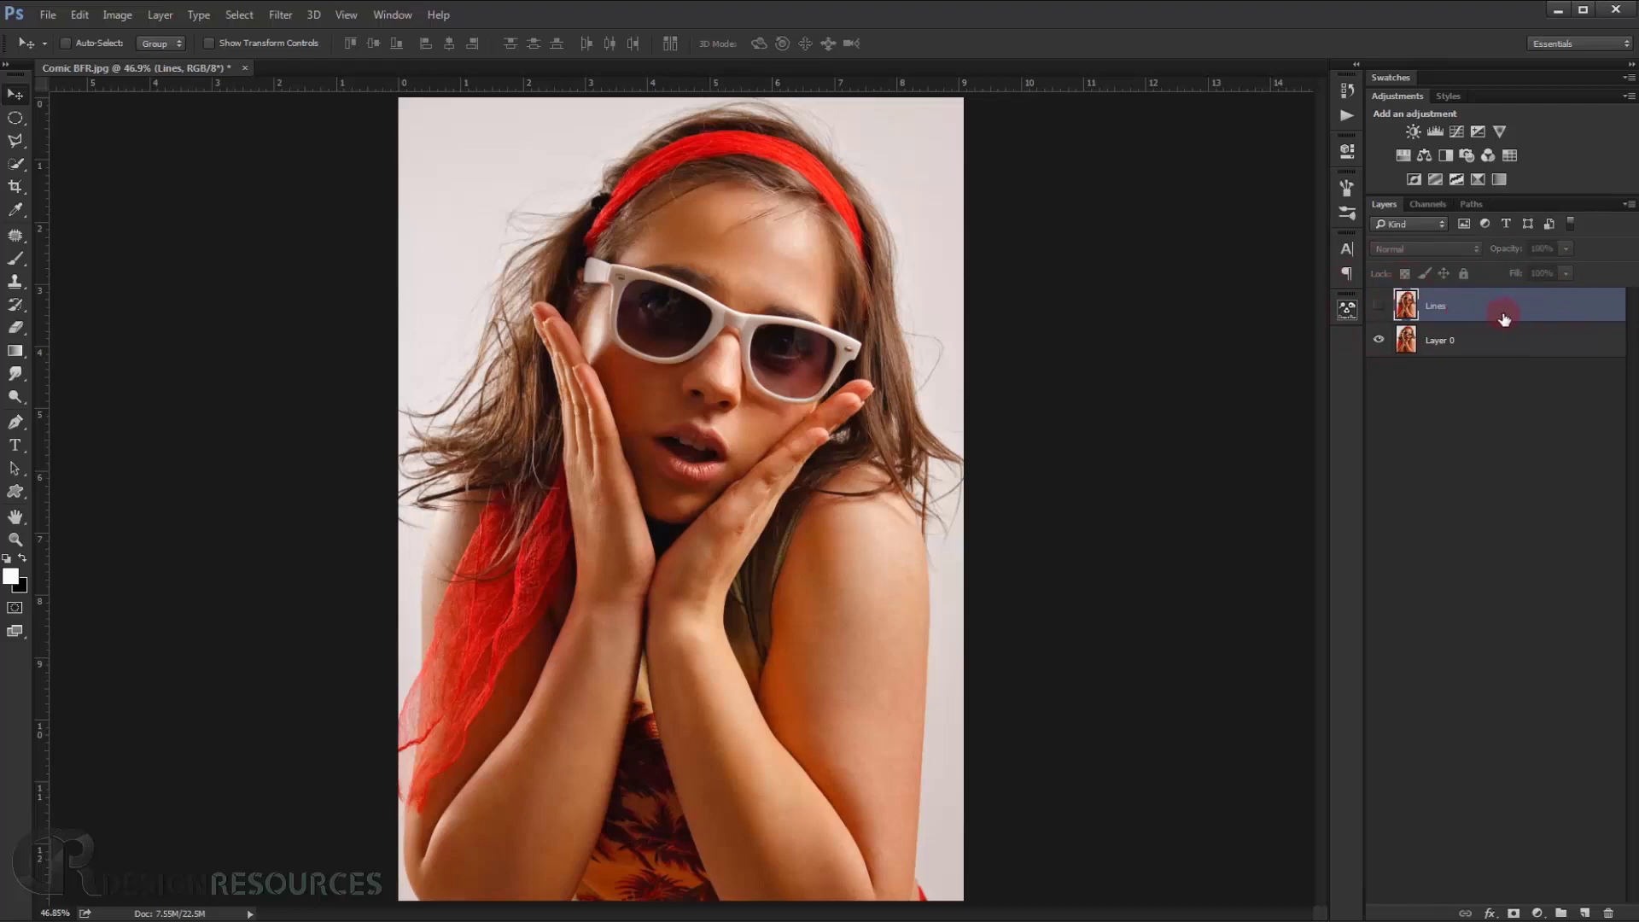
# Convert Layer 0 into a smart object.
pyautogui.click(1549, 343)
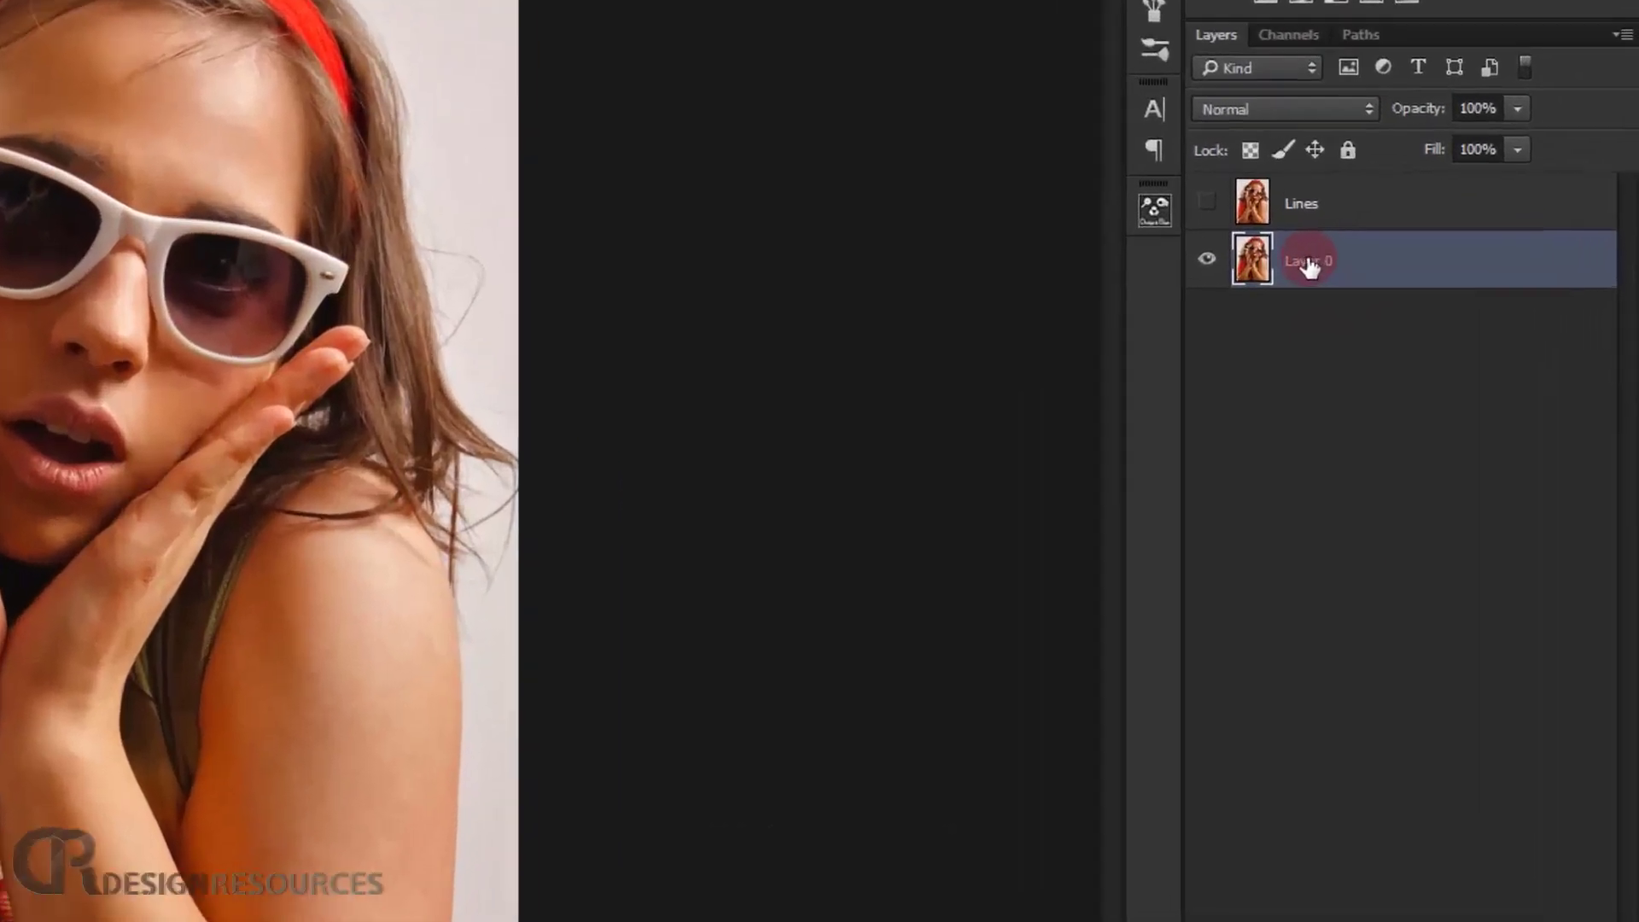
pyautogui.rightClick(1451, 338)
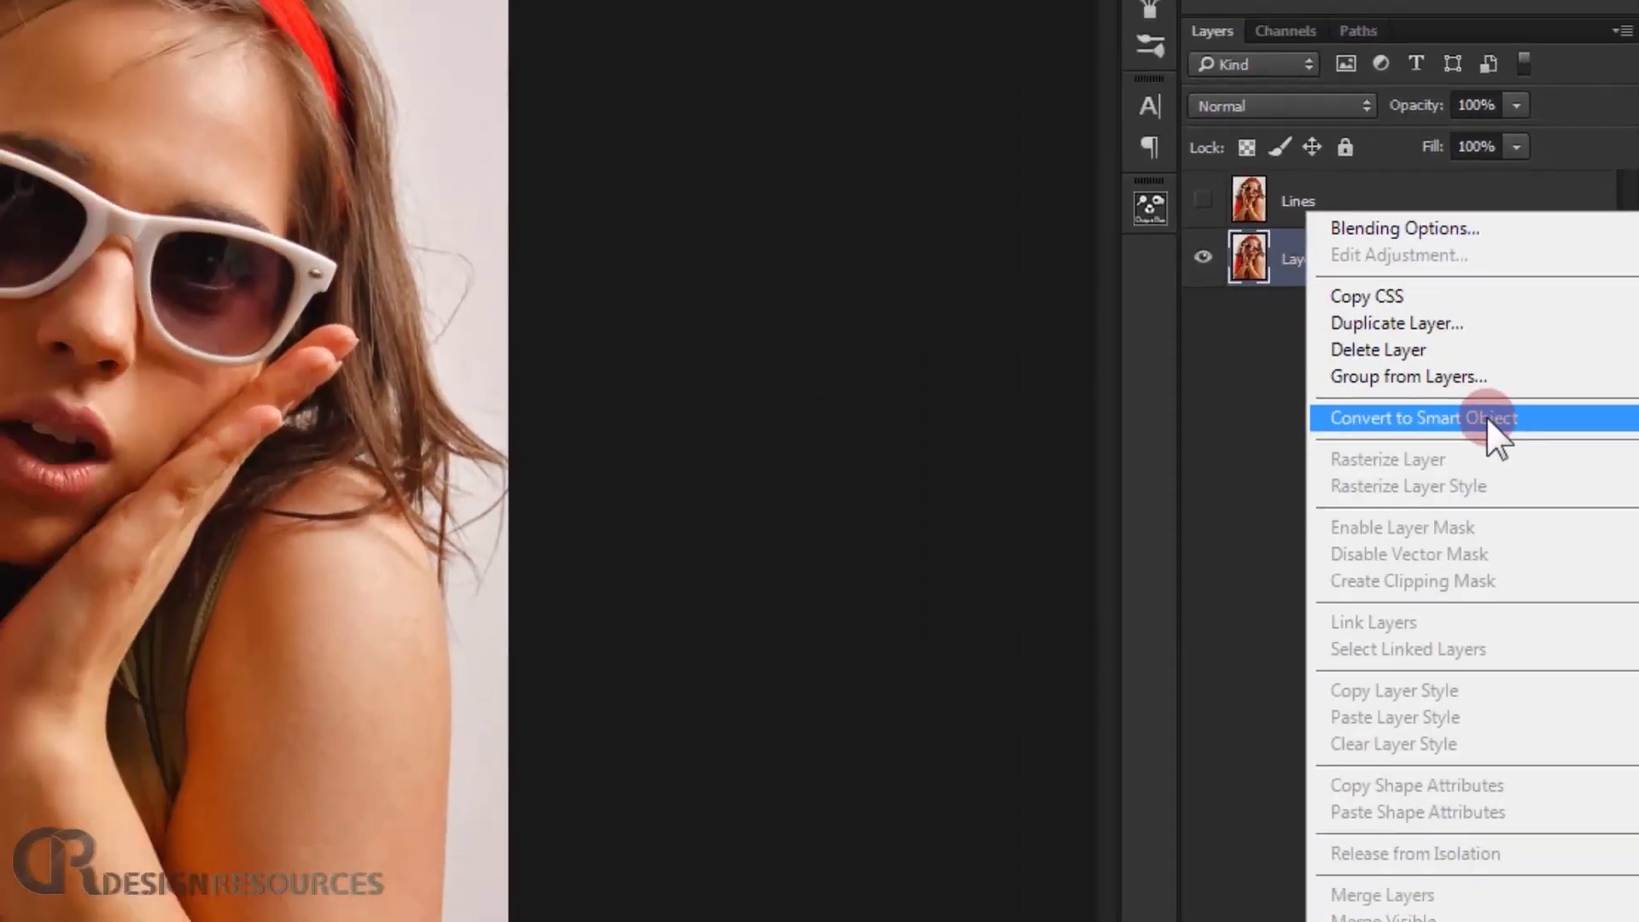
pyautogui.click(1465, 415)
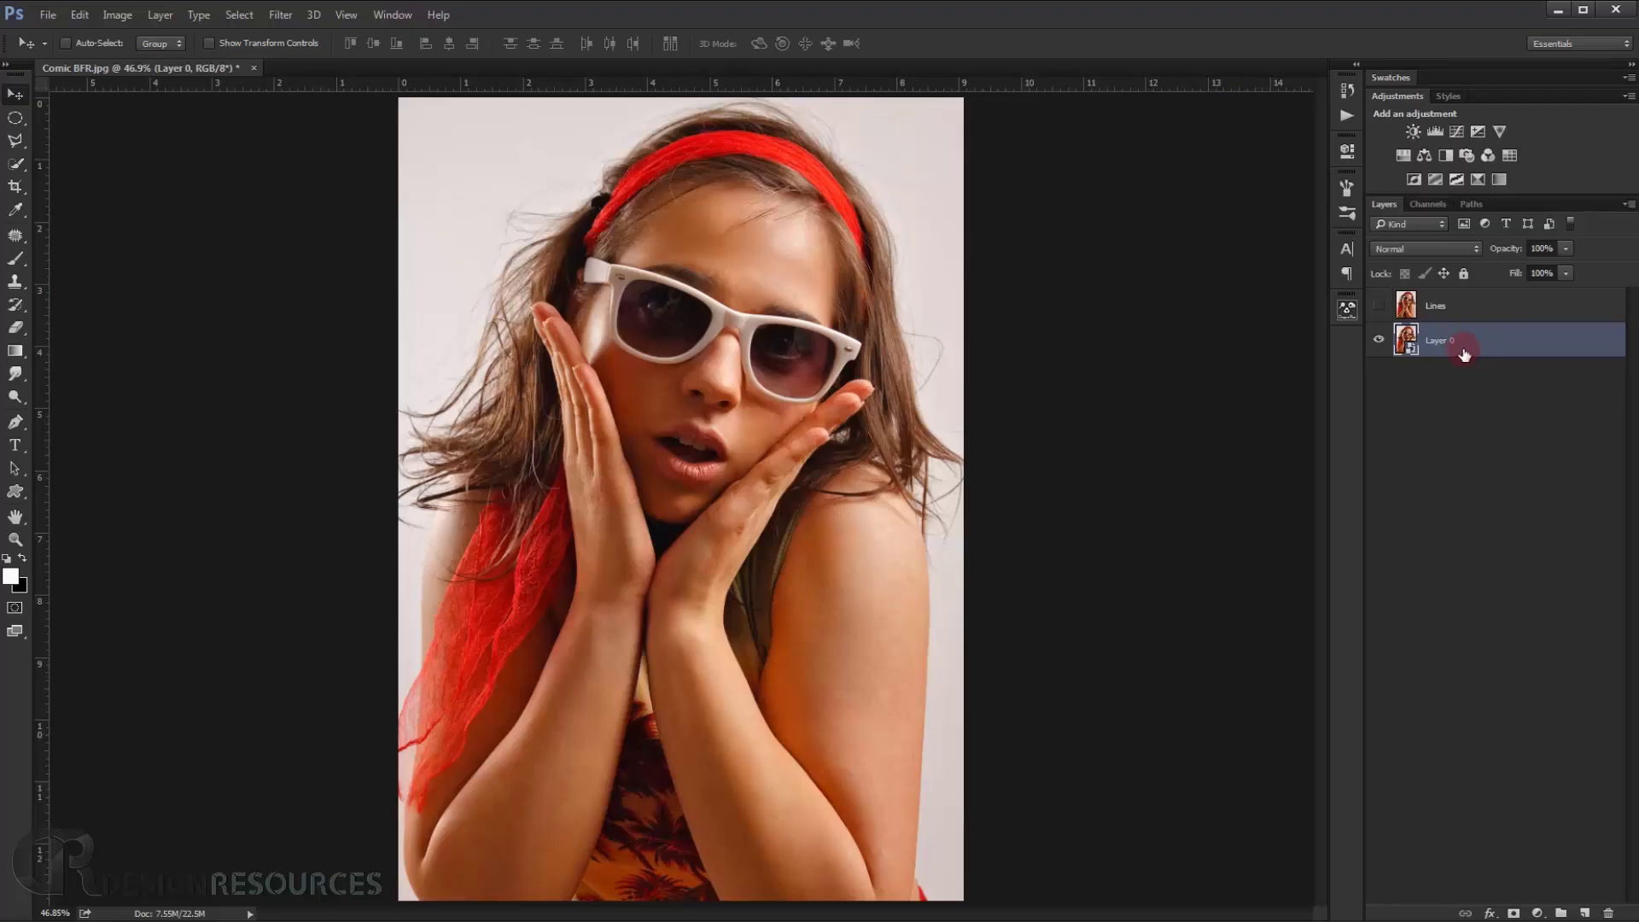
# Apply Filter Gallery's Artistic > Poster Edges with Edge Thickness 0, Edge Intensity 8, Posterization 0.
pyautogui.click(281, 16)
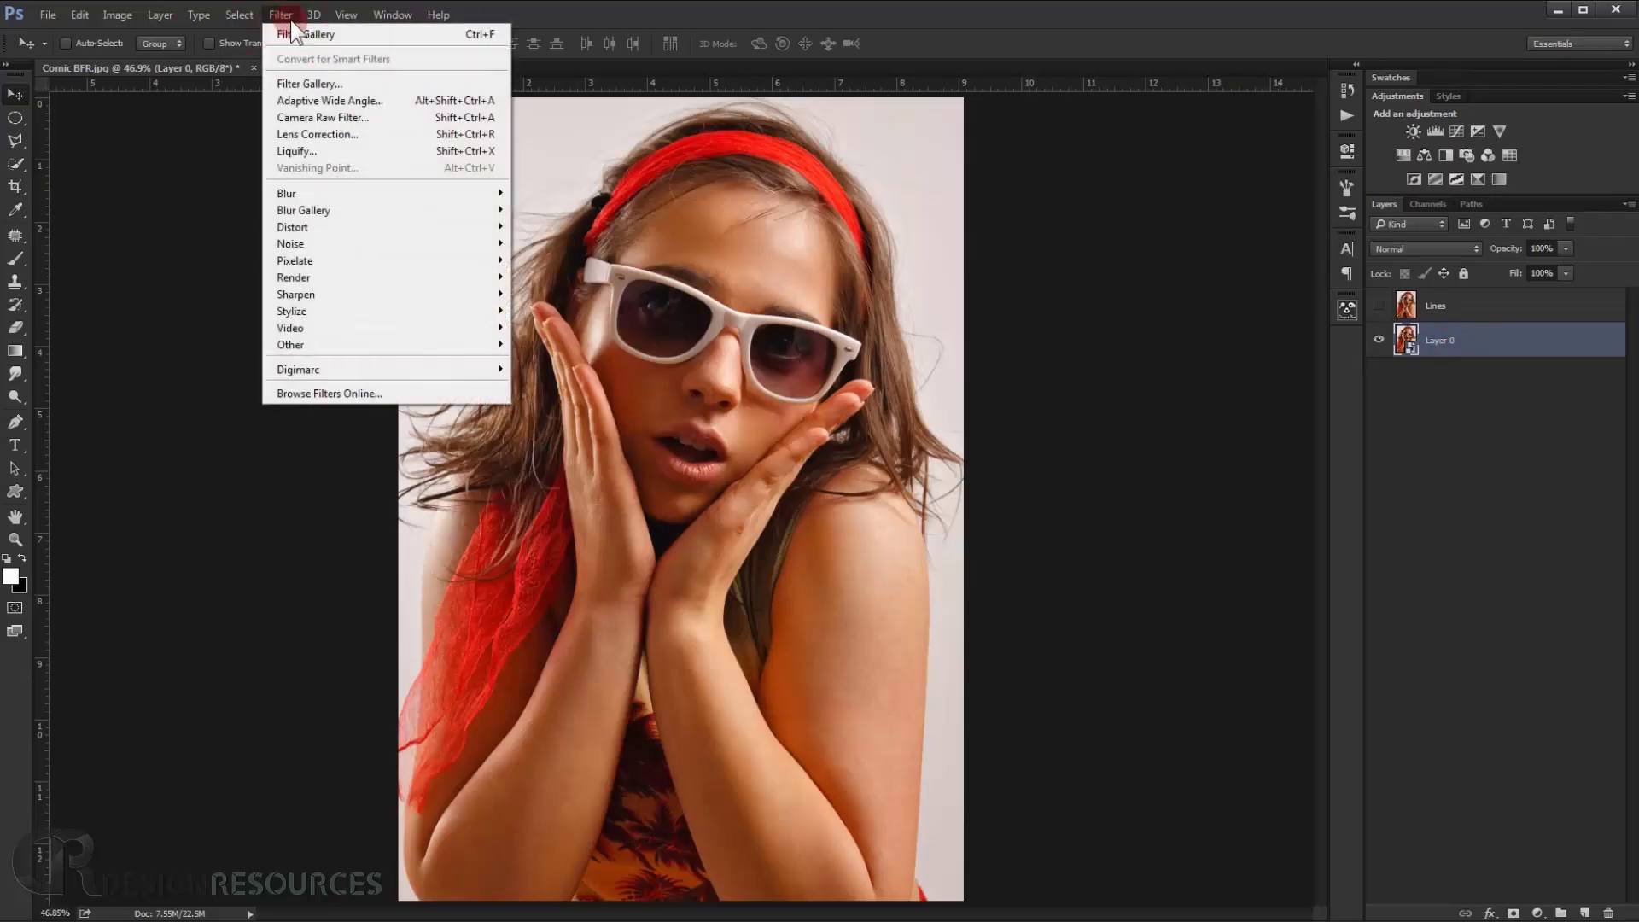
pyautogui.click(314, 80)
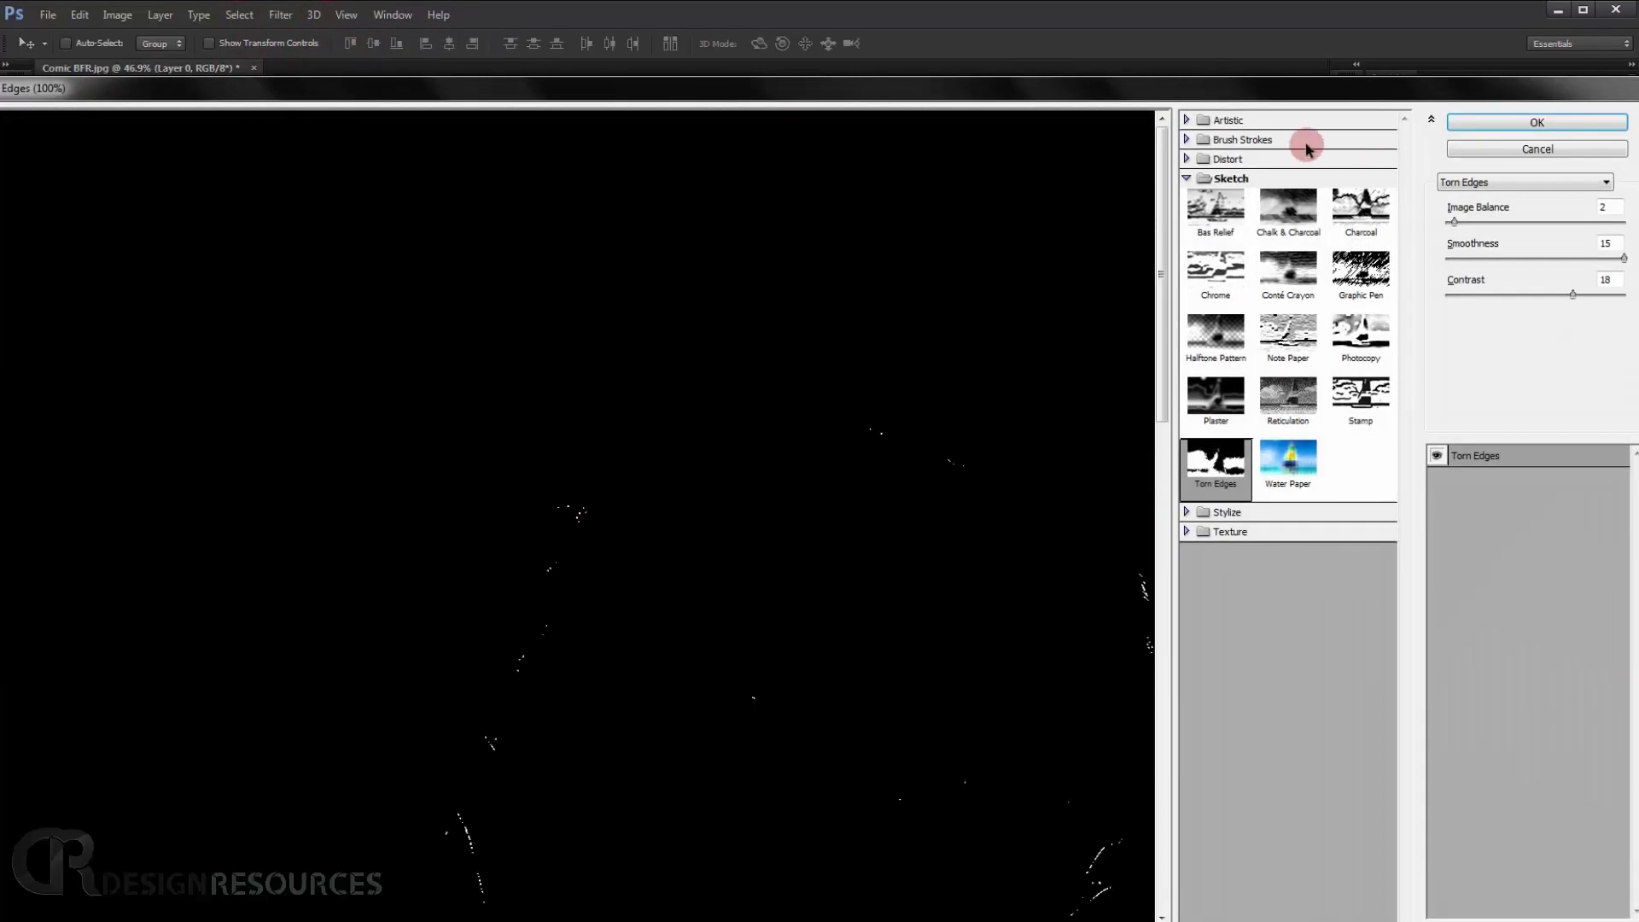
pyautogui.click(1187, 178)
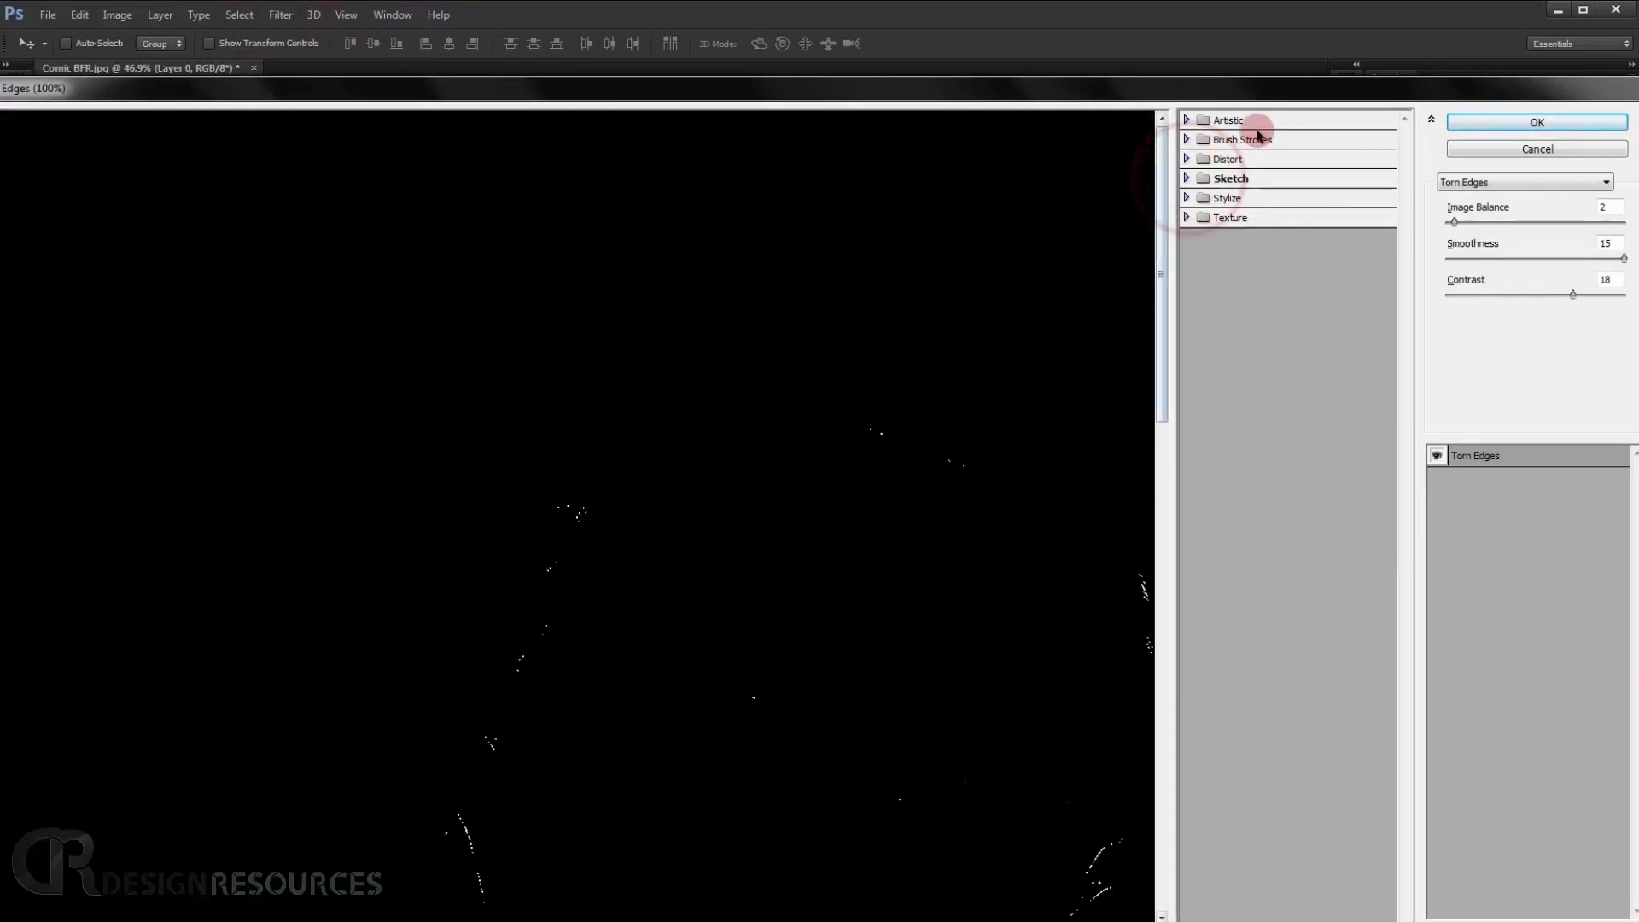
pyautogui.click(1188, 120)
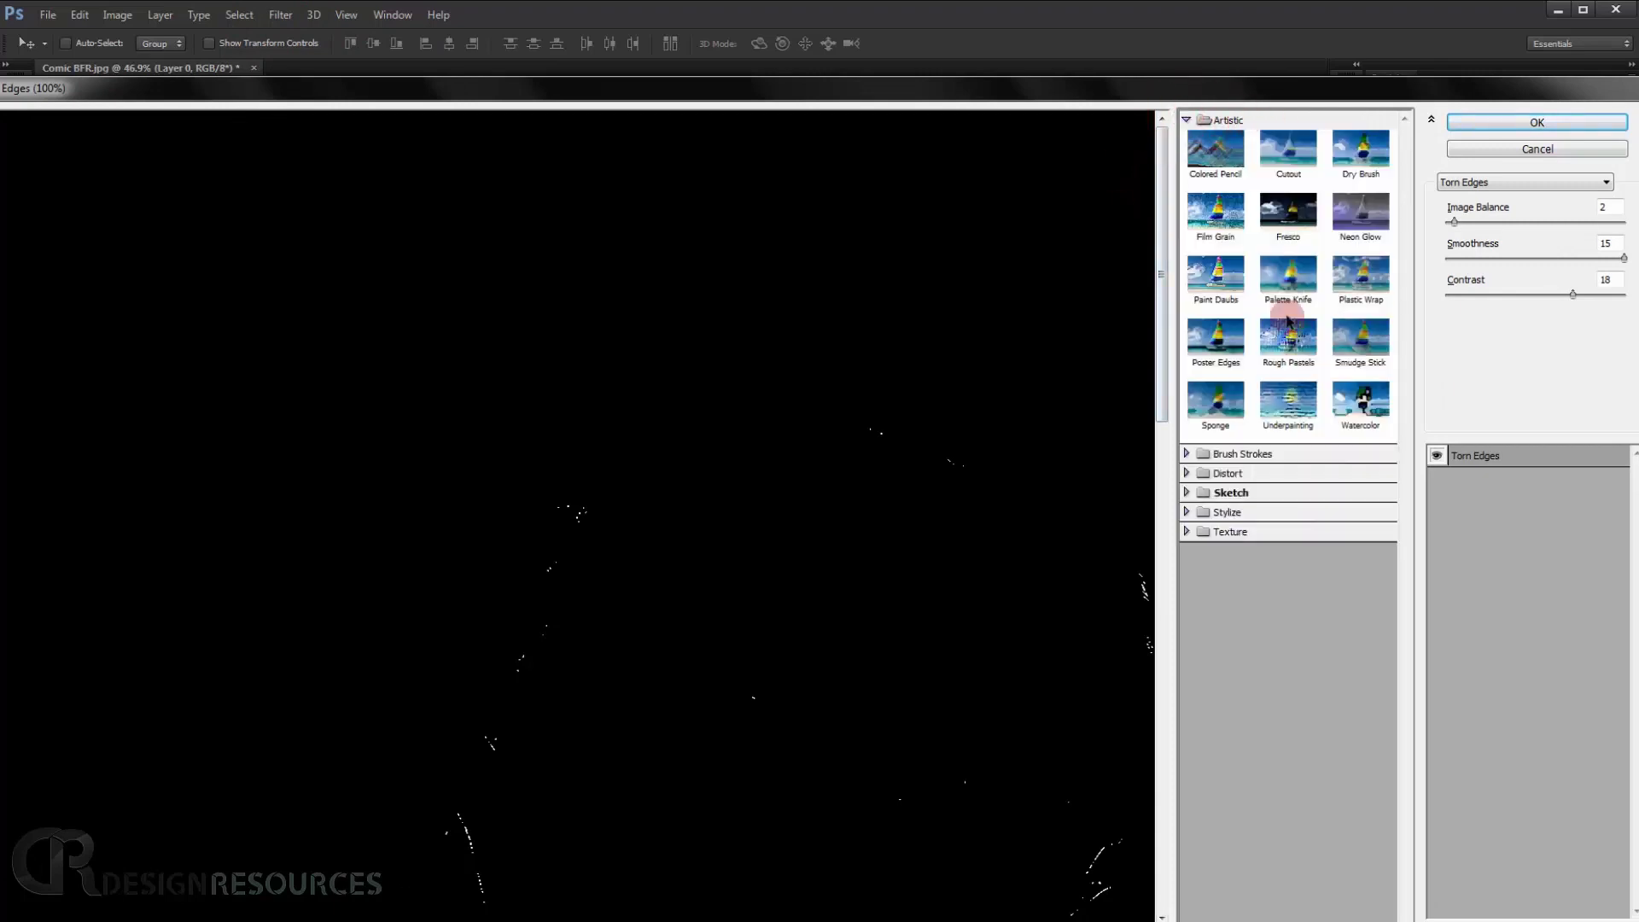
pyautogui.click(1214, 350)
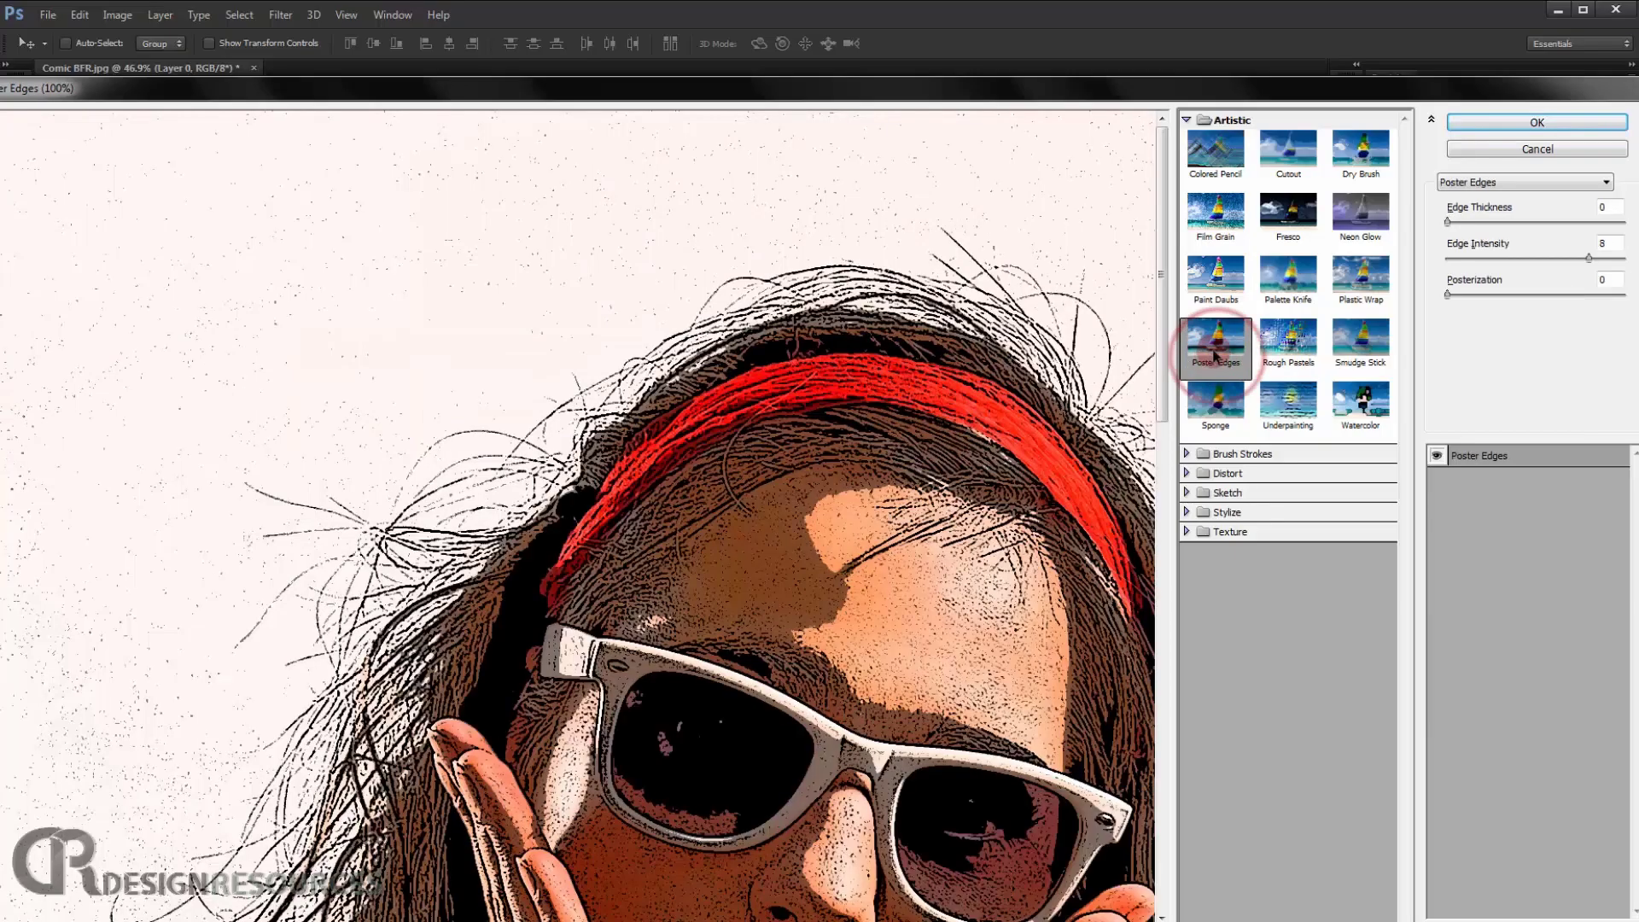
pyautogui.scroll(-3, 925, 474)
pyautogui.scroll(-2, 925, 474)
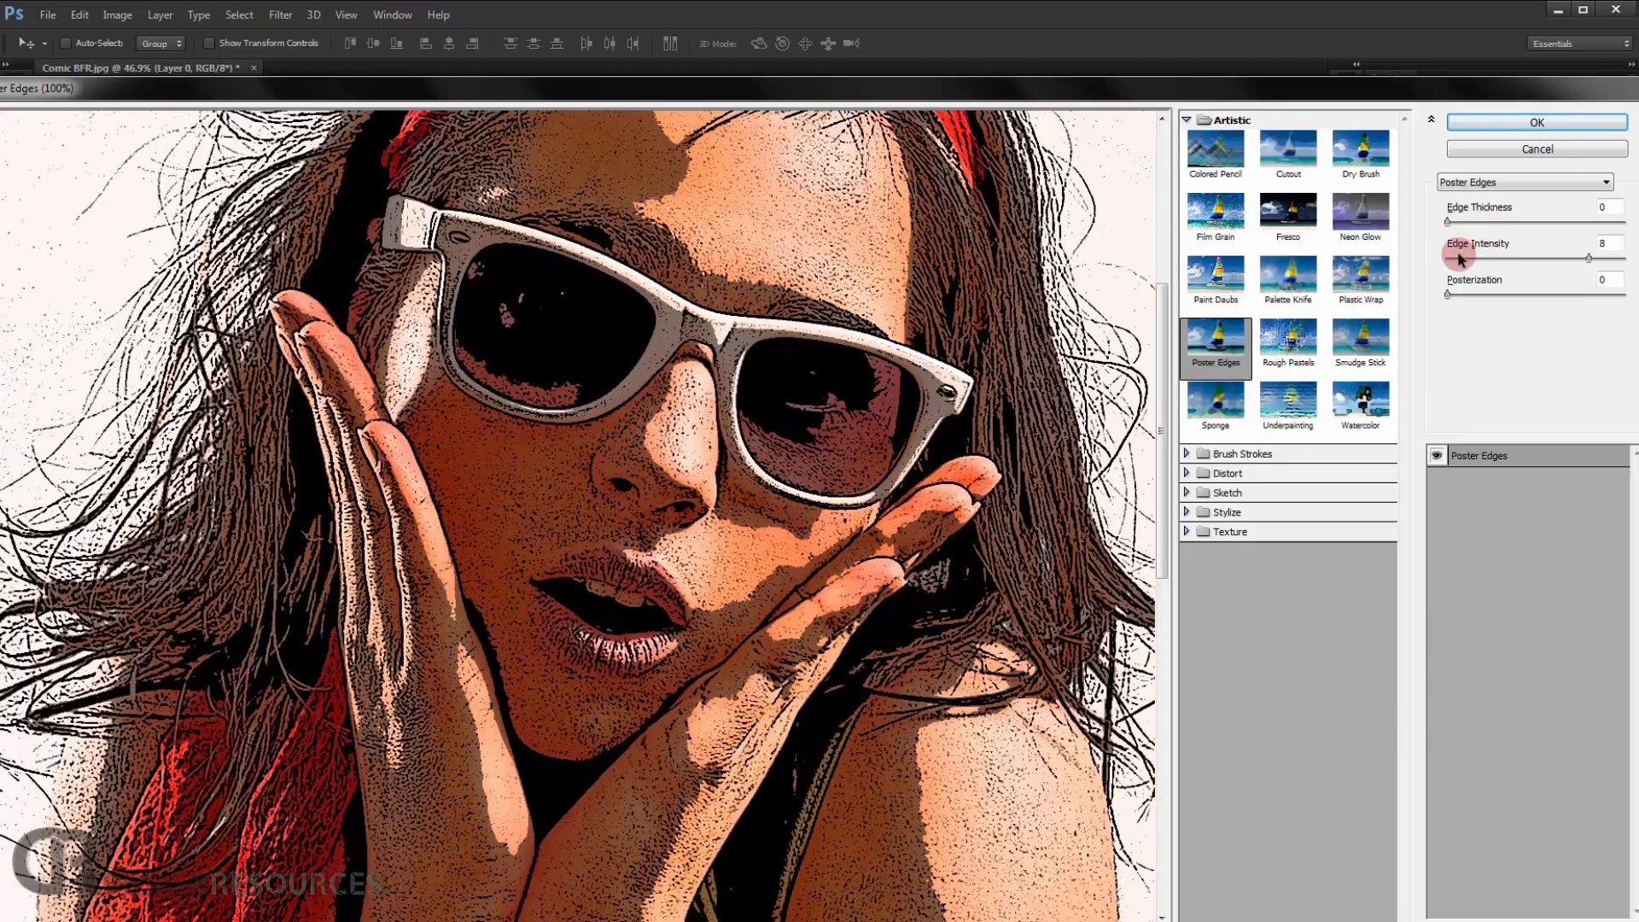
pyautogui.click(1607, 204)
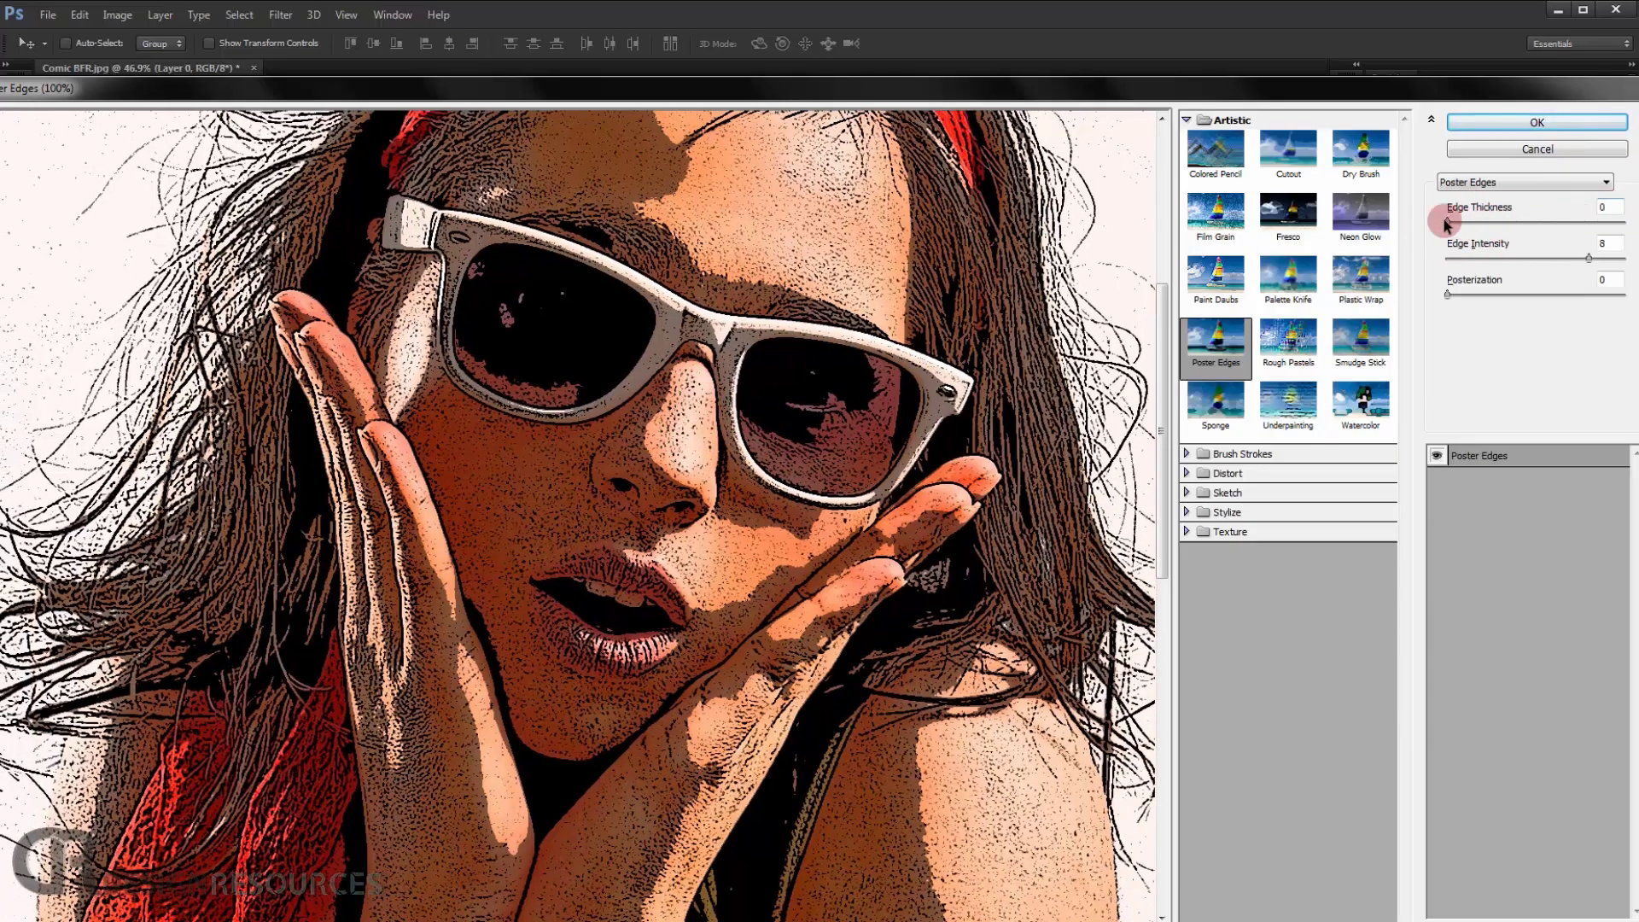
pyautogui.click(1607, 207)
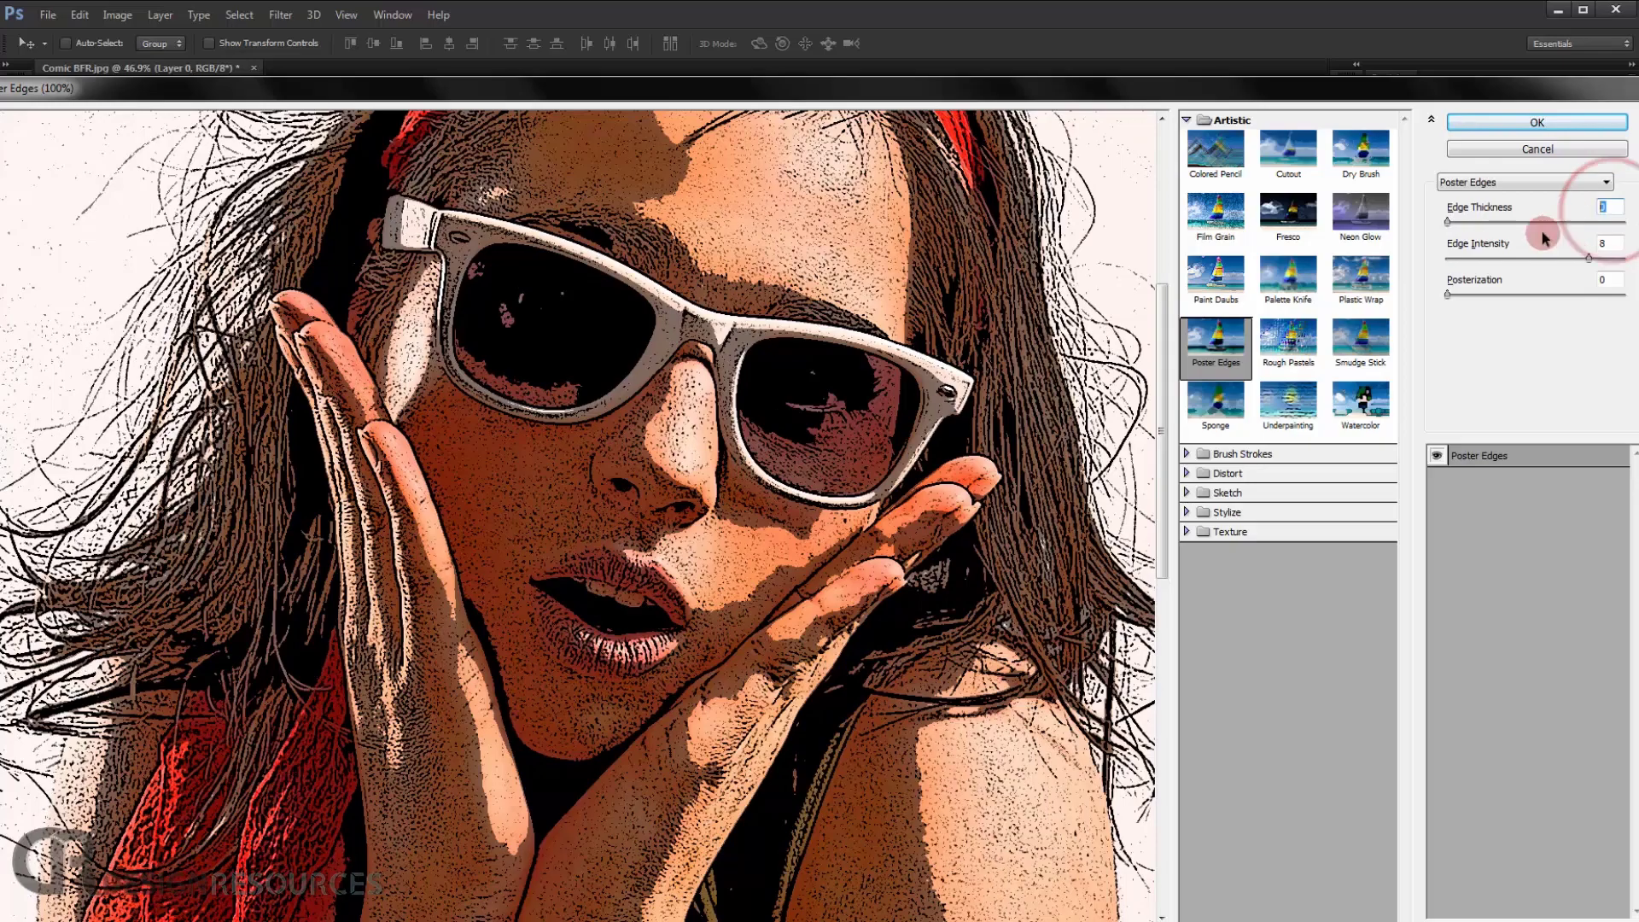
pyautogui.click(1605, 243)
pyautogui.click(1611, 280)
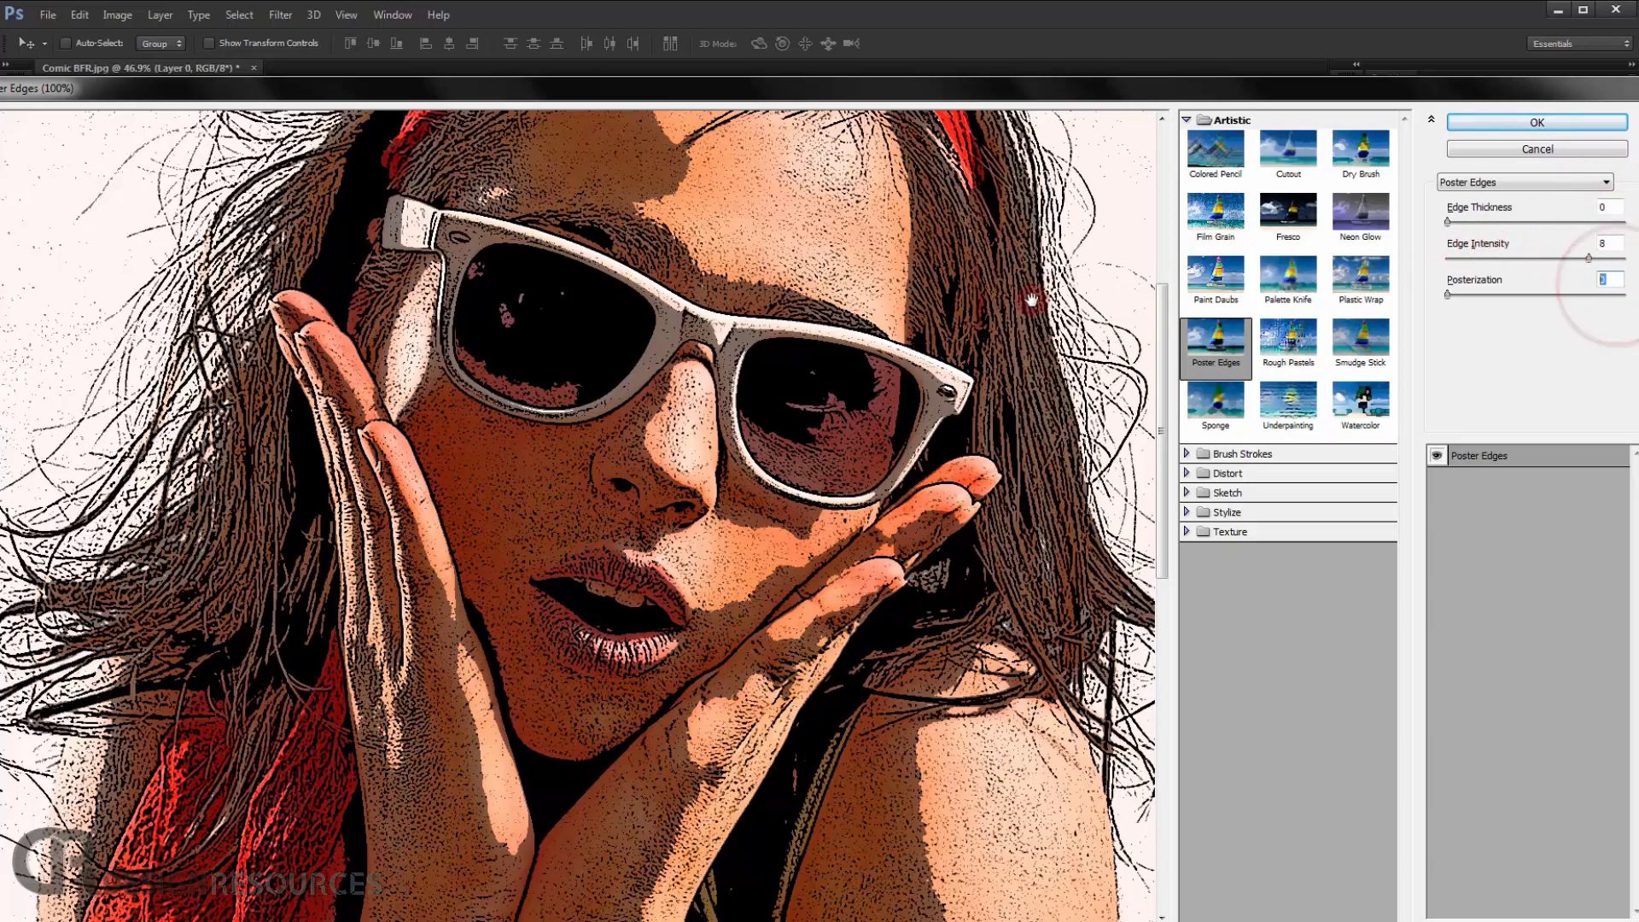
pyautogui.click(1537, 125)
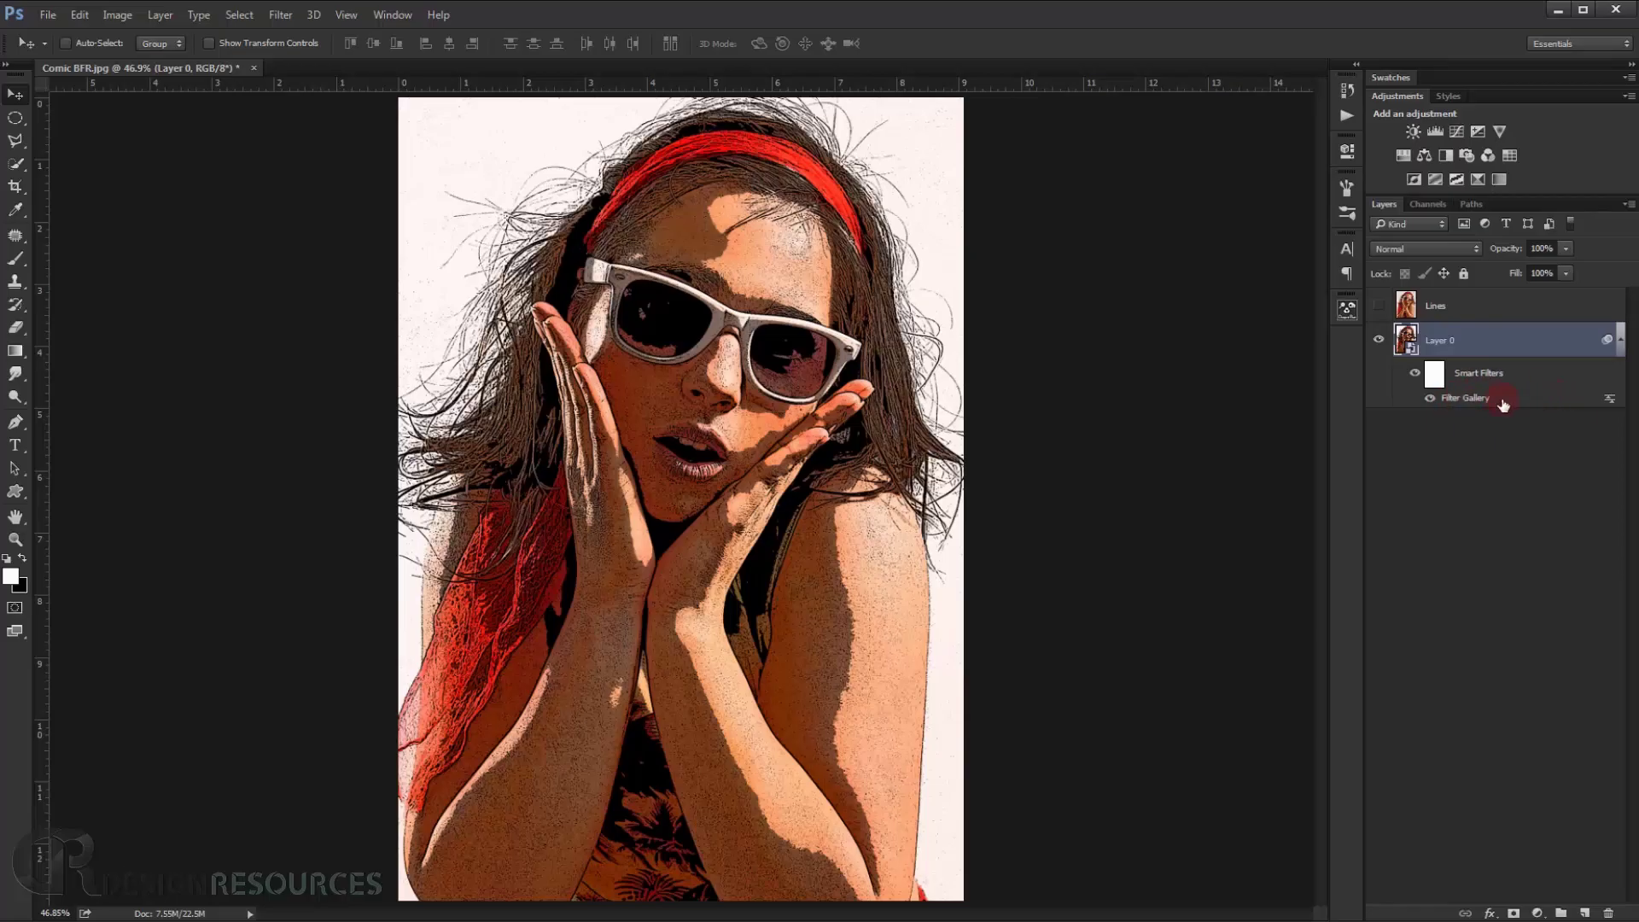
# Set the Poster Edges smart filter's blending opacity to 70%.
pyautogui.doubleClick(1614, 401)
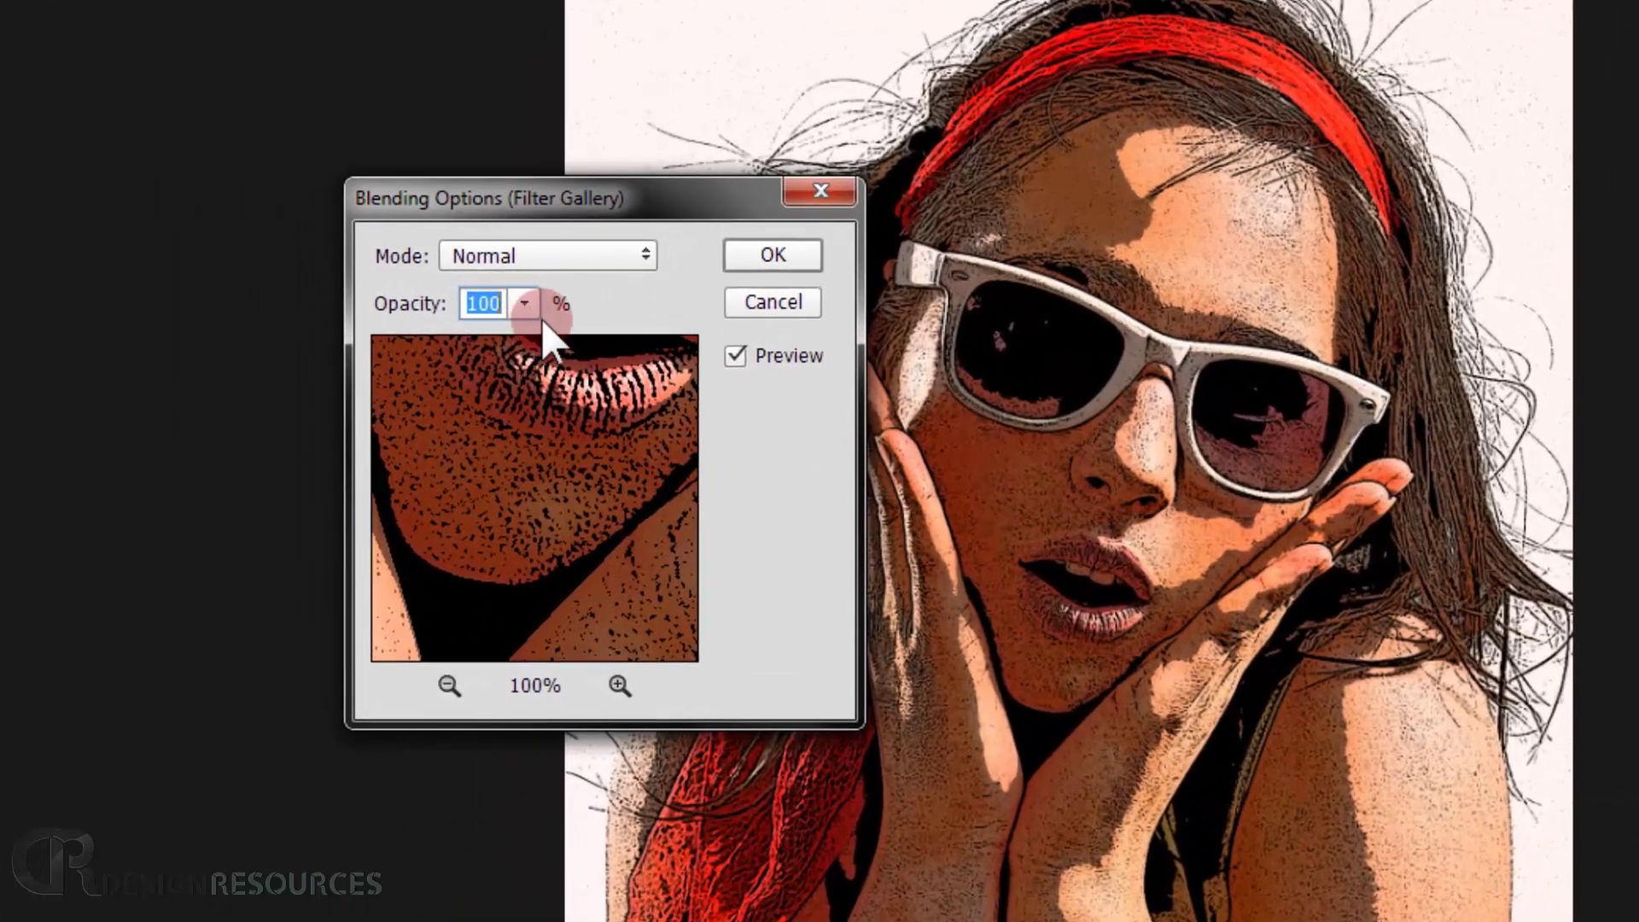
pyautogui.moveTo(519, 303); pyautogui.dragTo(488, 340)
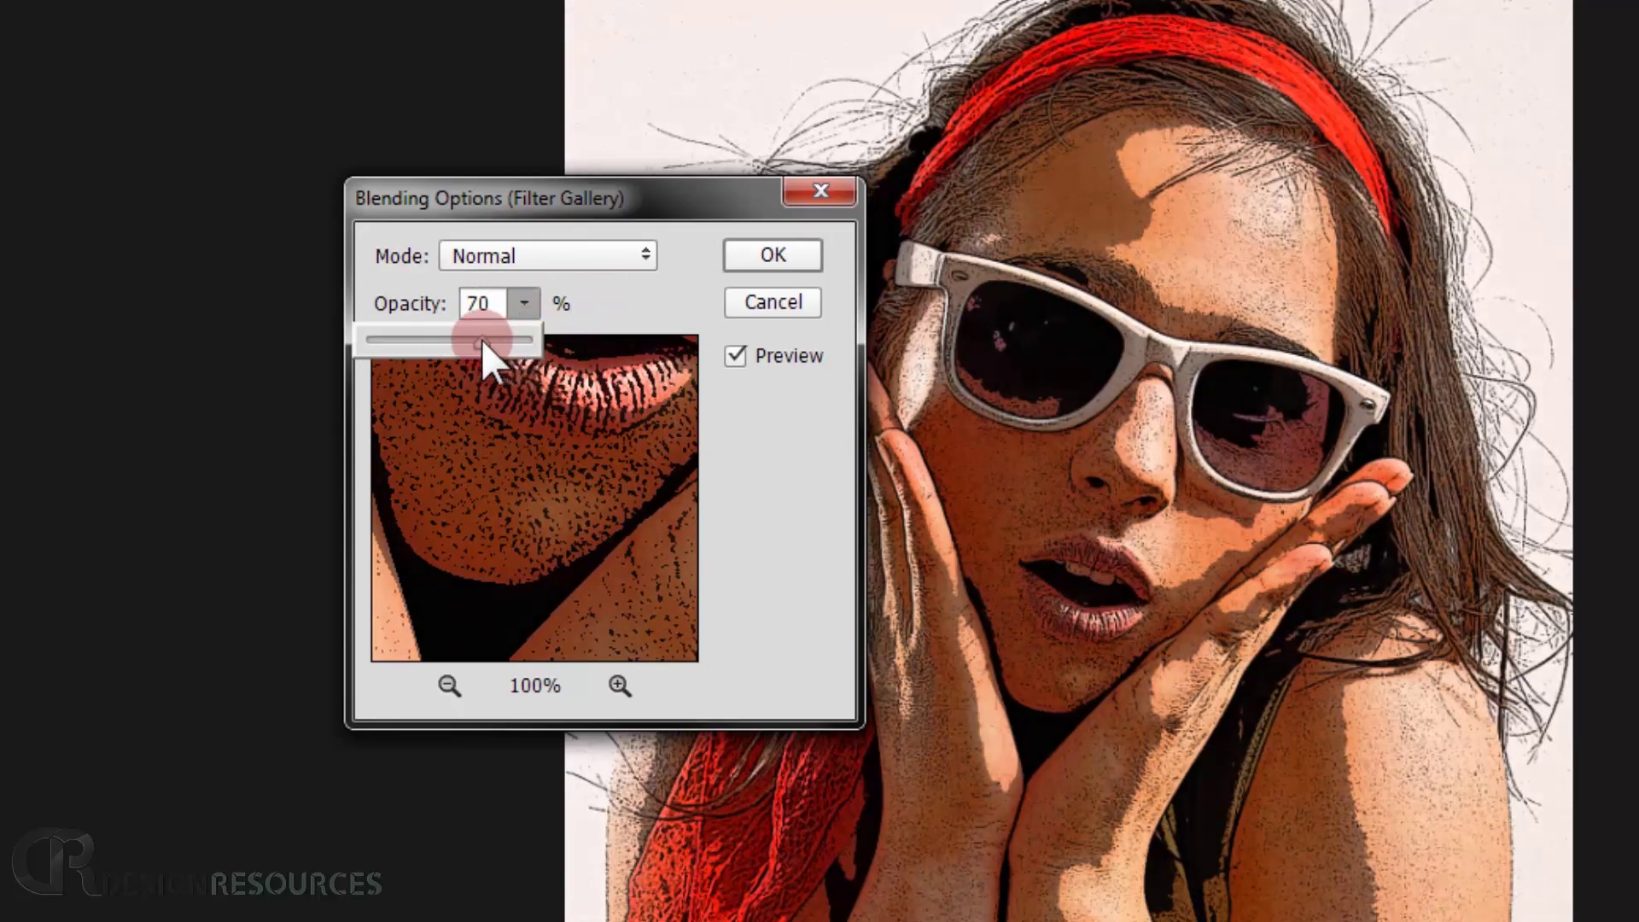
pyautogui.click(769, 253)
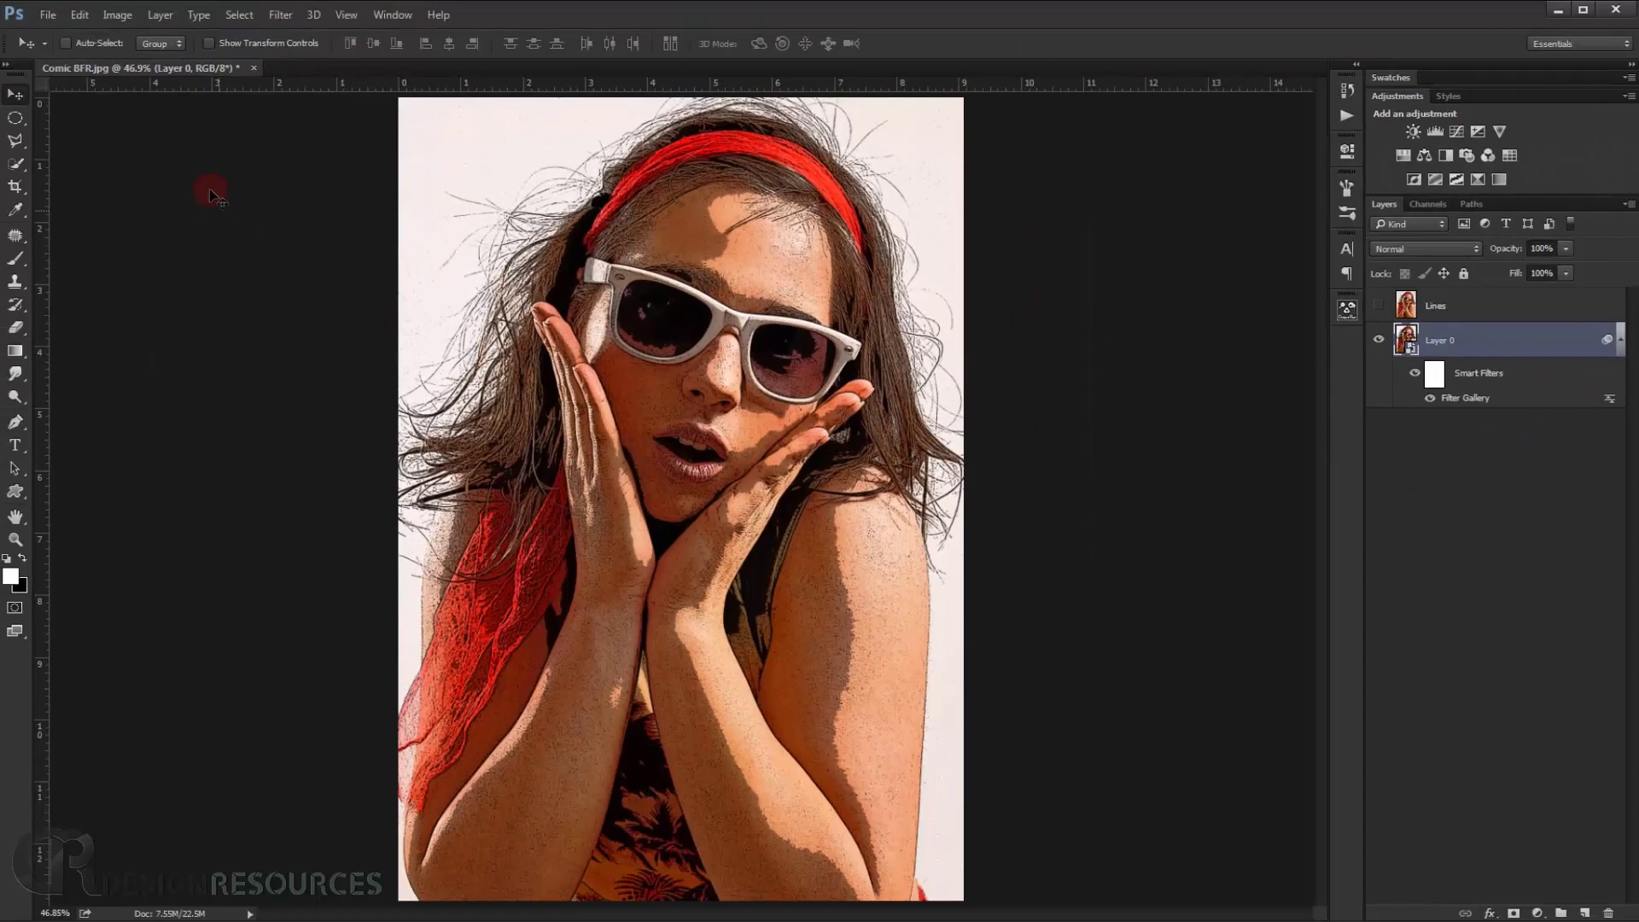
pyautogui.click(271, 14)
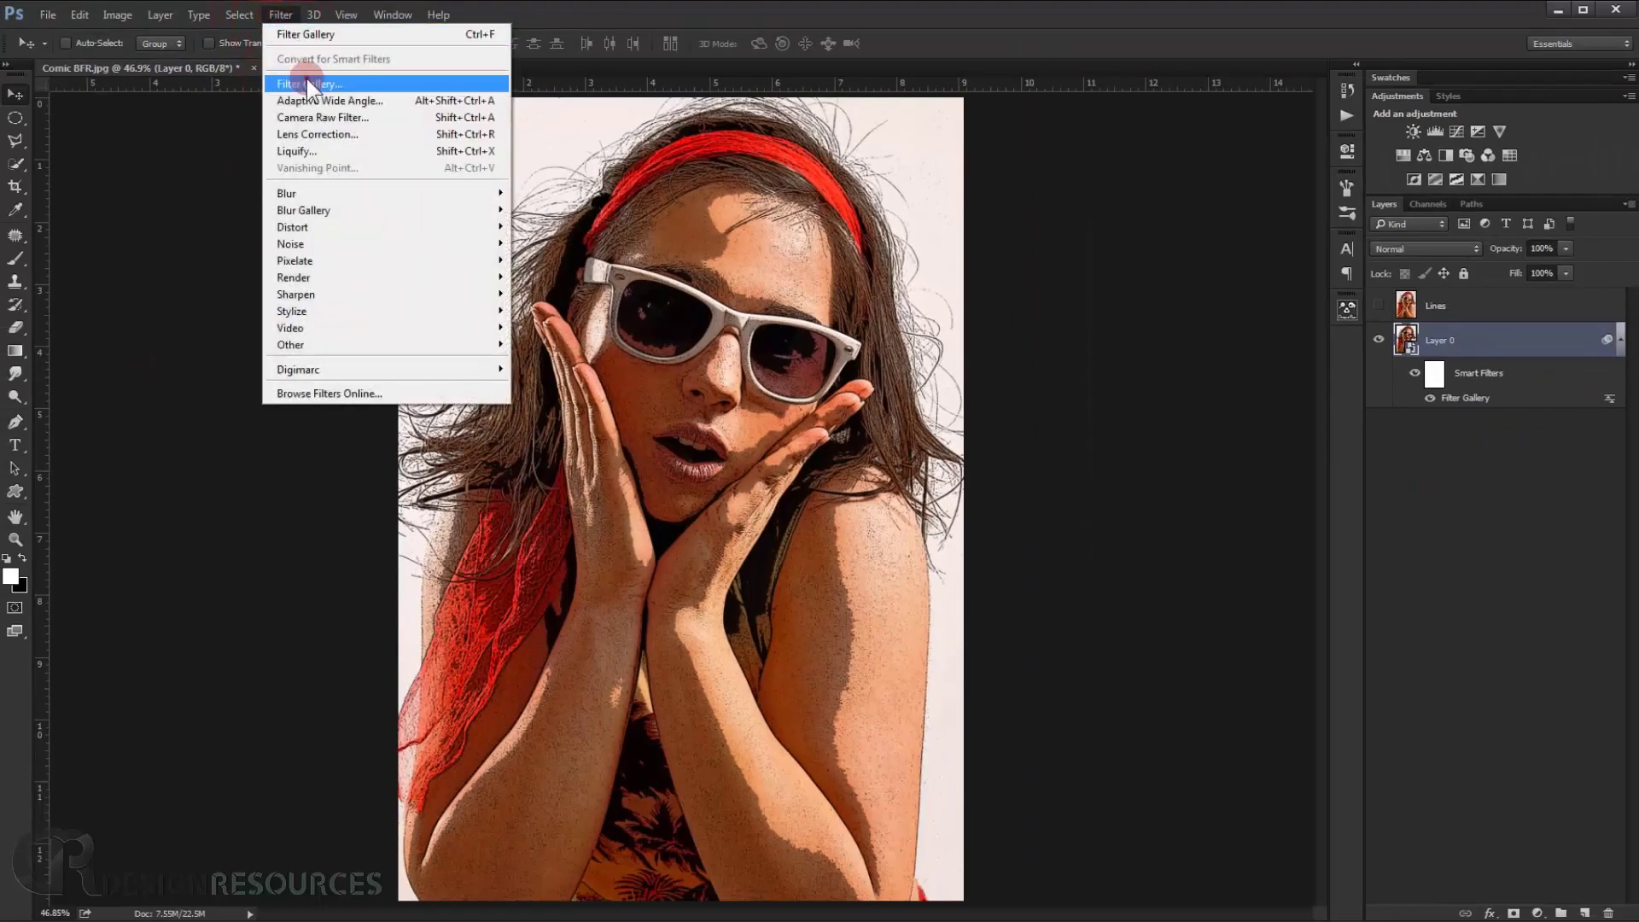
# Apply Filter Gallery's Artistic > Cutout with 6 levels, Edge Simplicity 4 and Edge Fidelity 2.
pyautogui.click(306, 81)
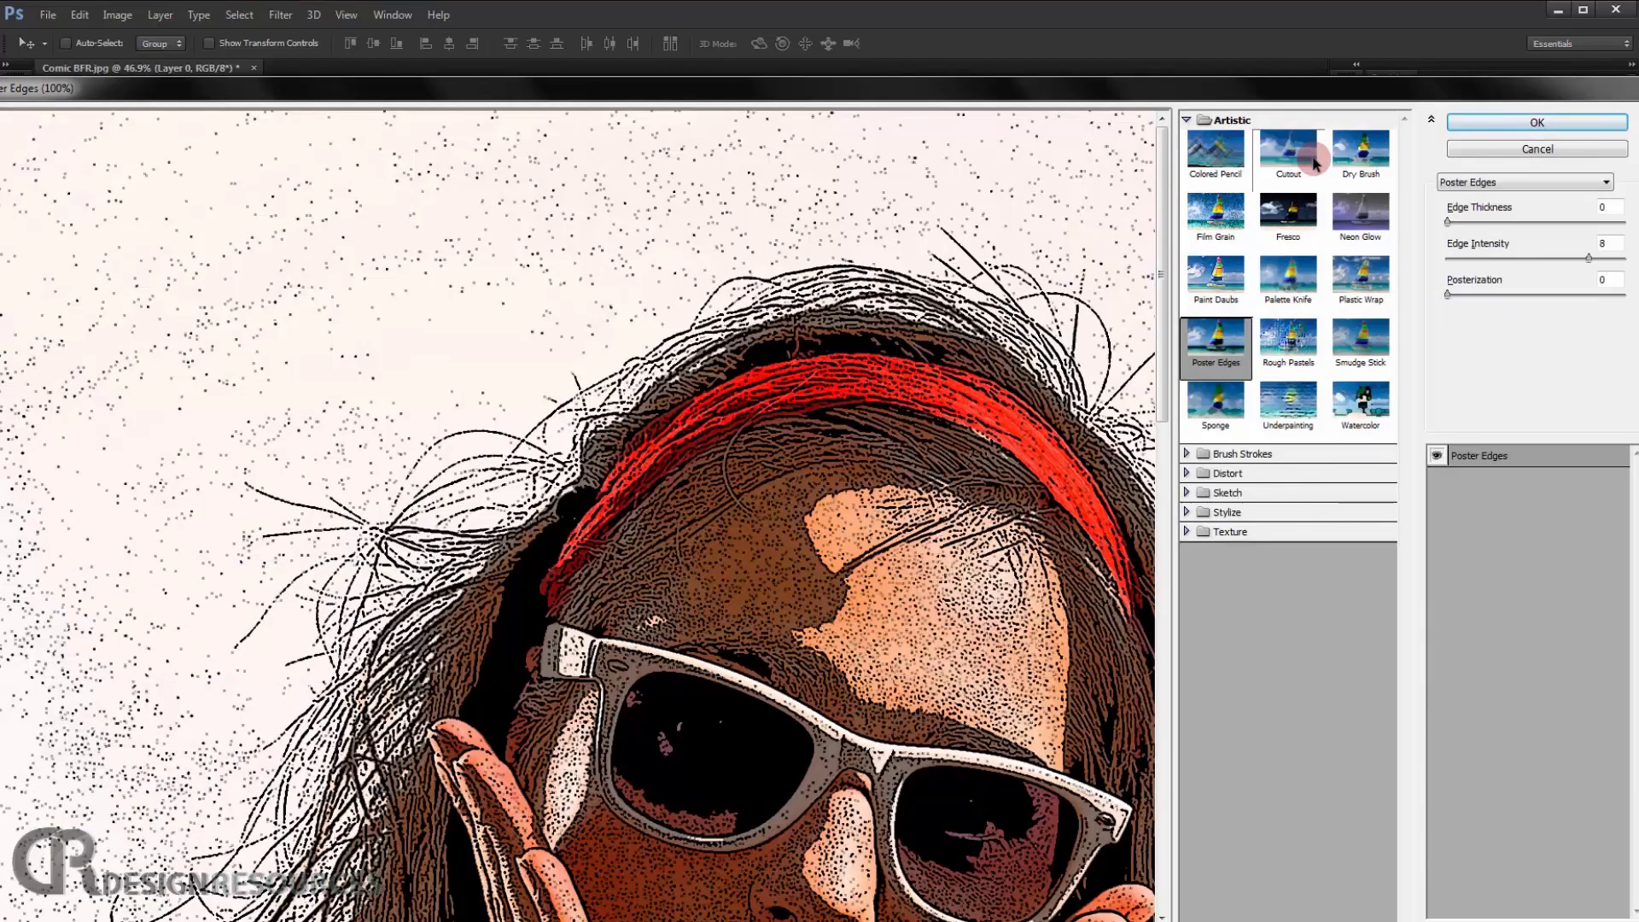
pyautogui.moveTo(1074, 499); pyautogui.dragTo(786, 256)
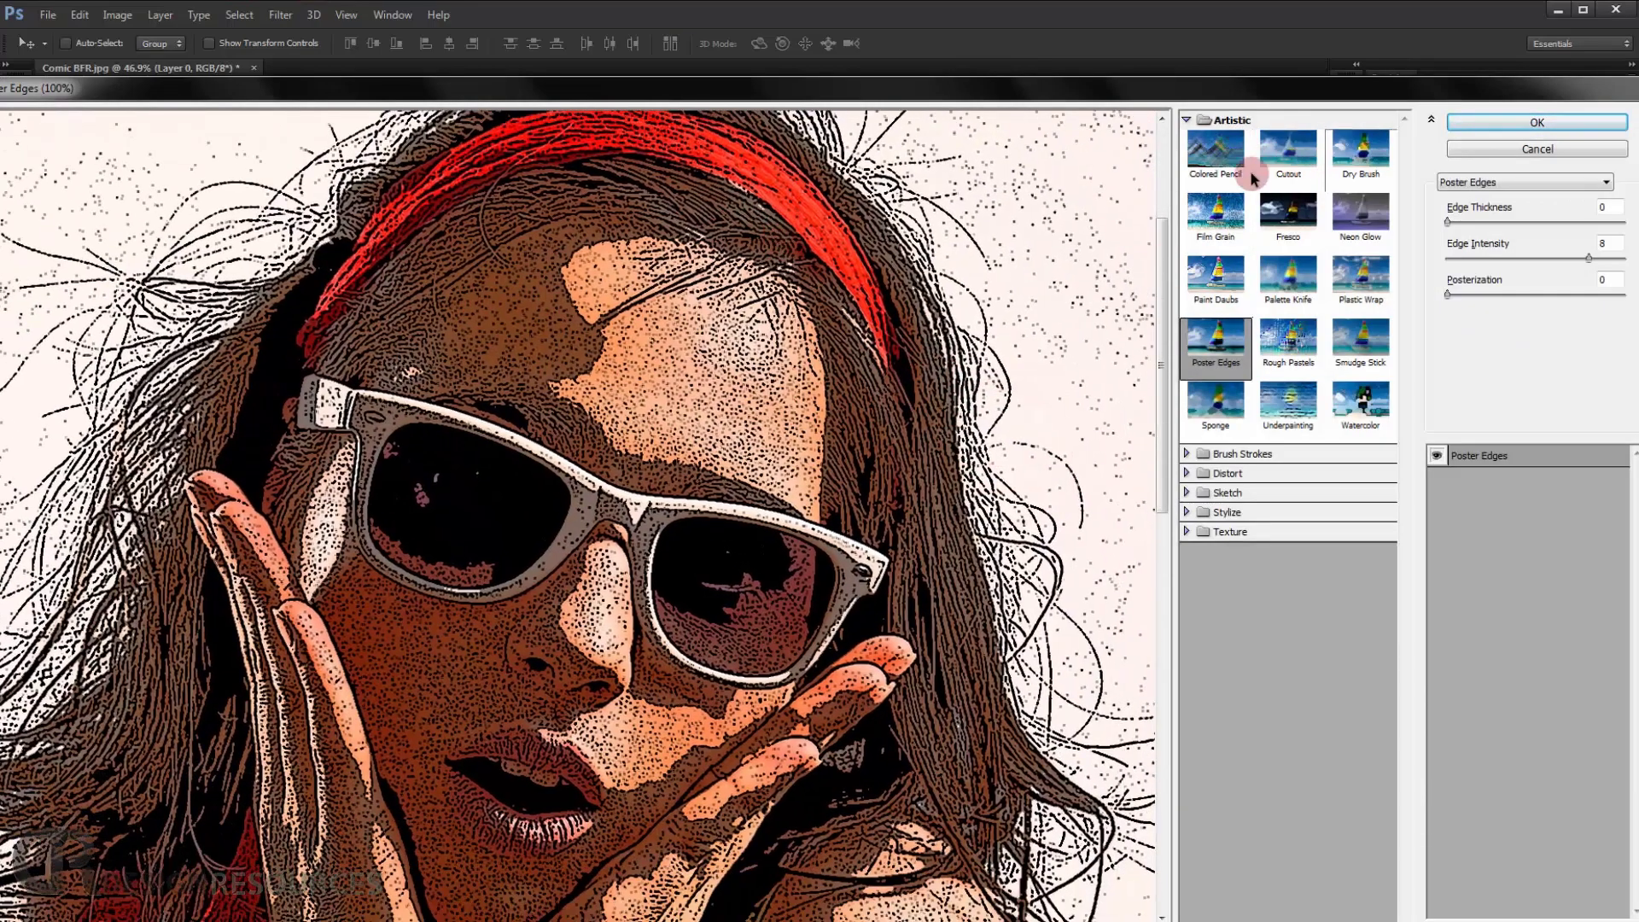
pyautogui.click(1291, 164)
pyautogui.moveTo(688, 491)
pyautogui.mouseDown()
pyautogui.moveTo(707, 305)
pyautogui.moveTo(779, 376)
pyautogui.mouseUp()
pyautogui.click(1610, 239)
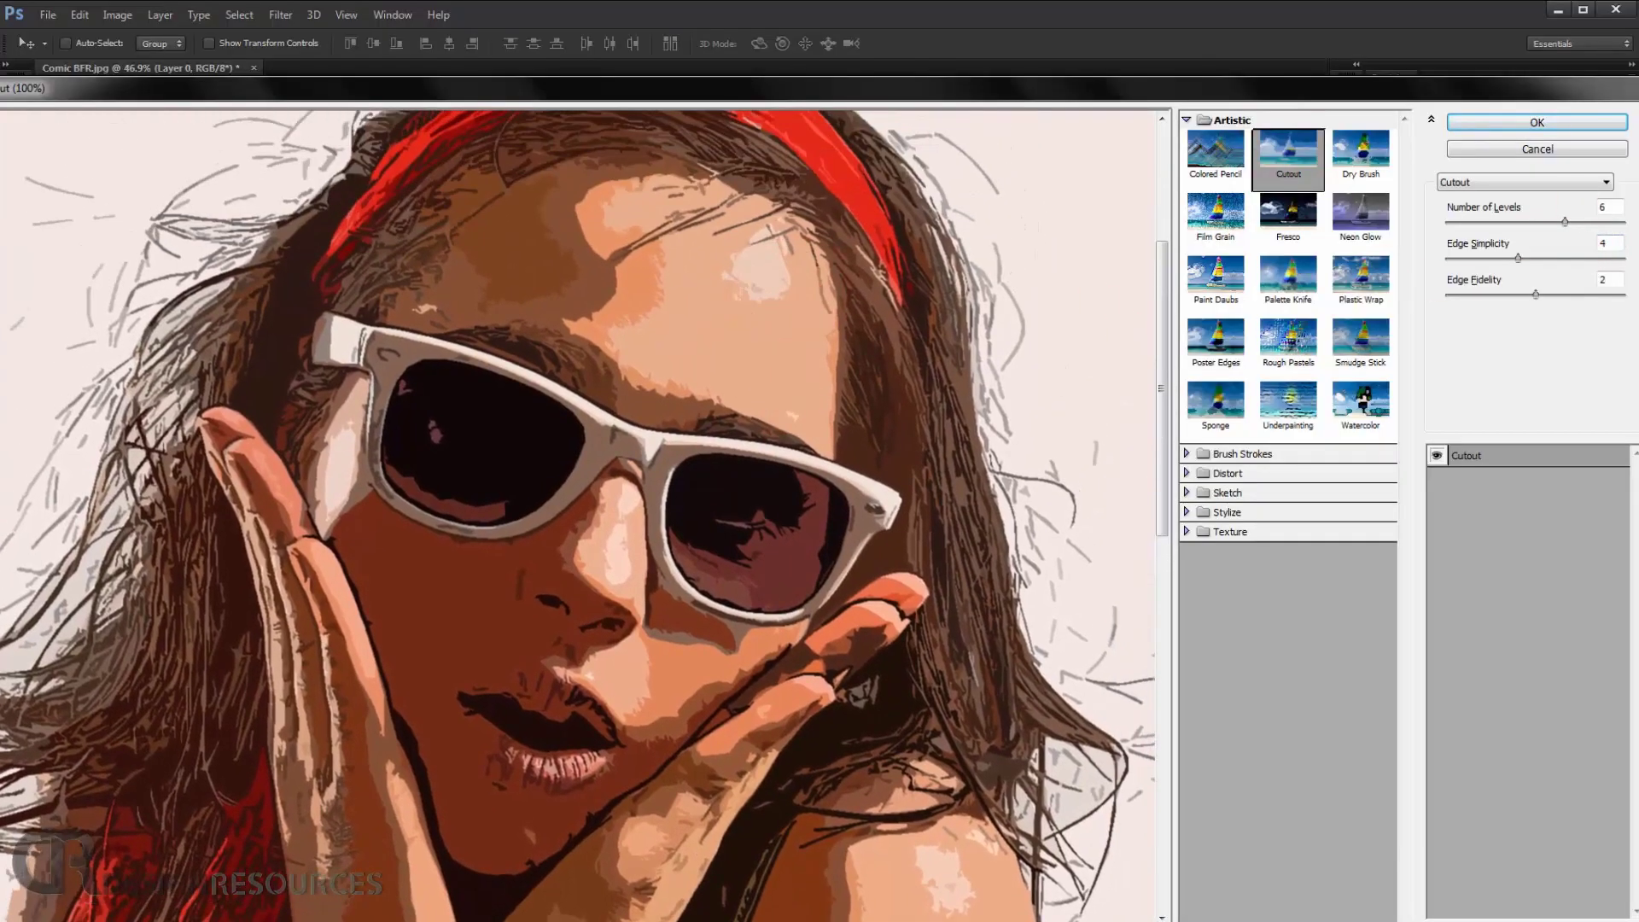
pyautogui.click(1606, 207)
pyautogui.click(1609, 243)
pyautogui.click(1611, 280)
pyautogui.click(1612, 278)
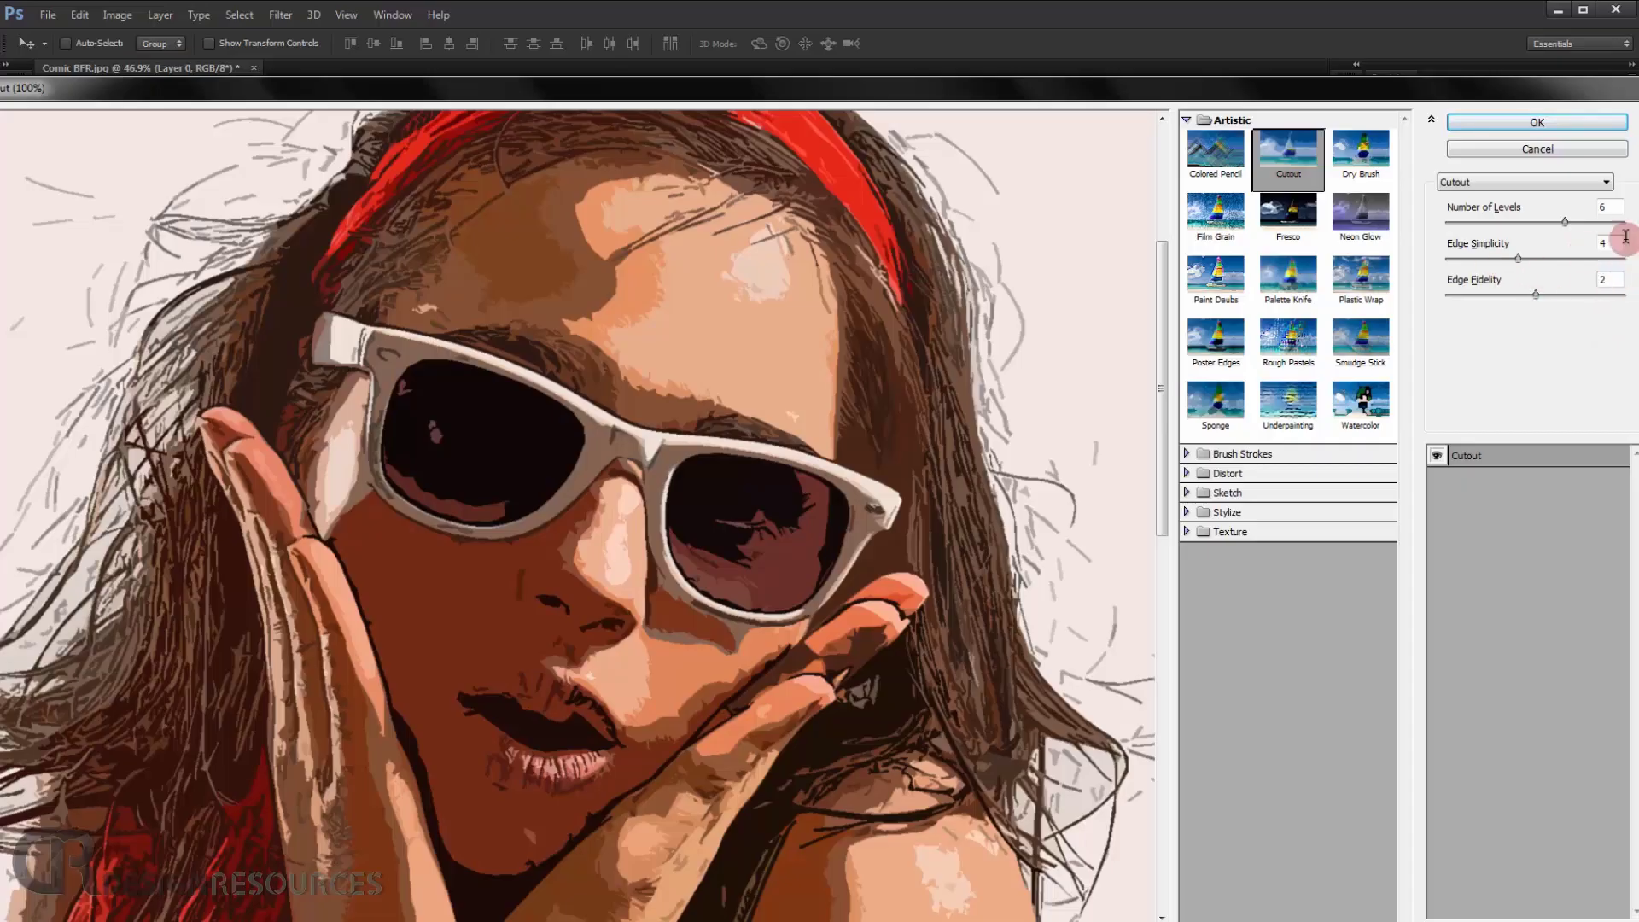
pyautogui.click(1534, 125)
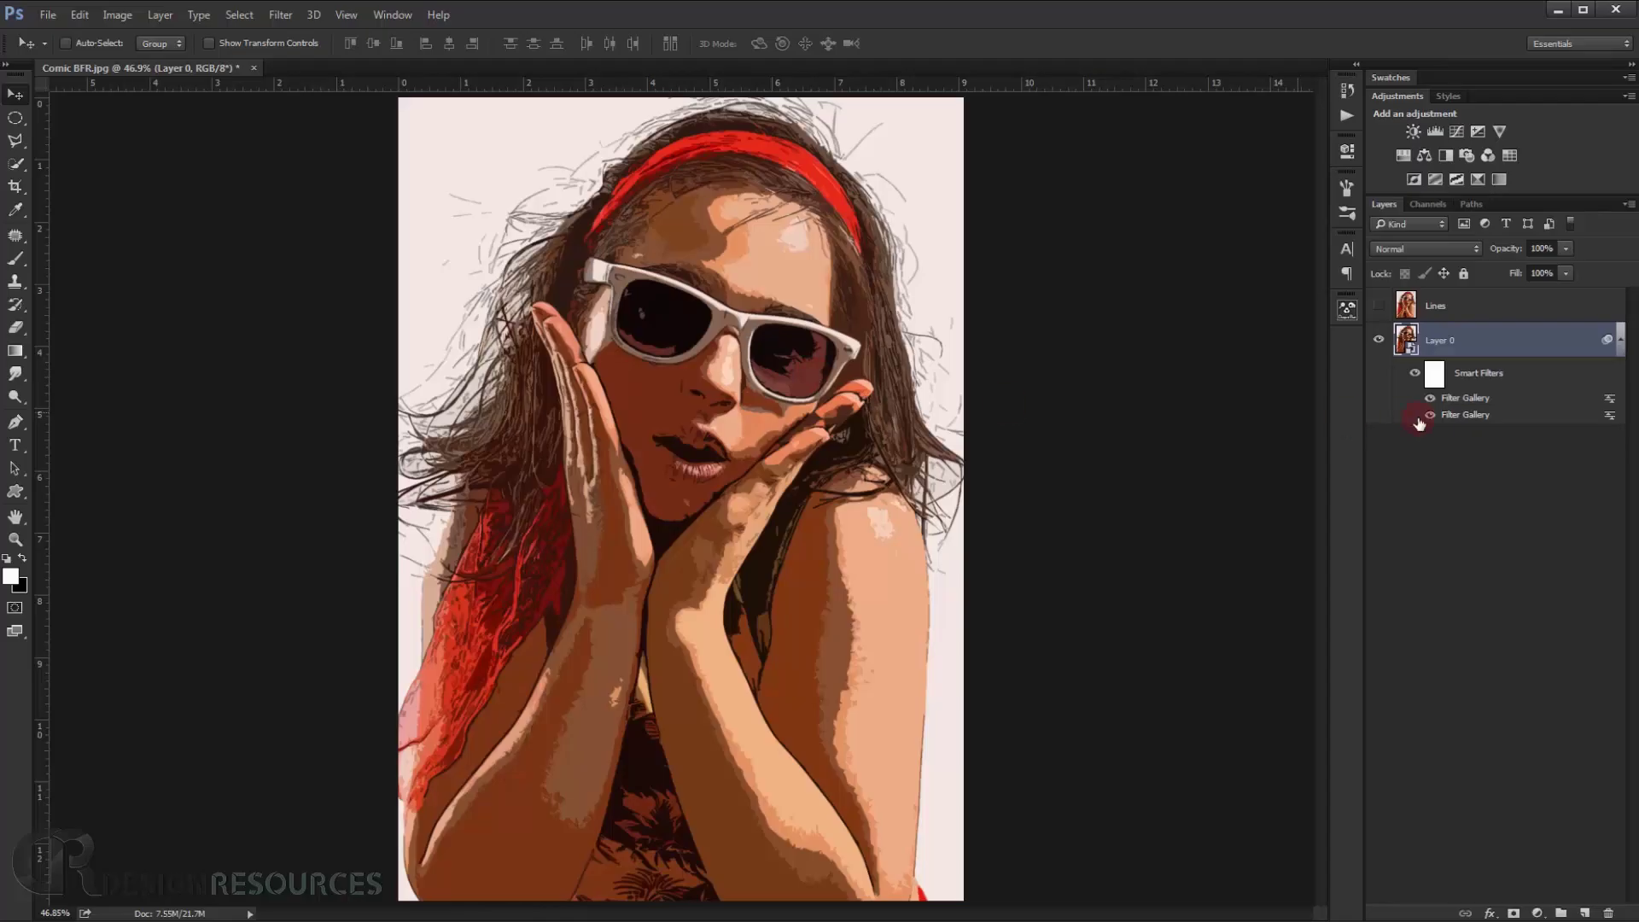
# Lower the Cutout smart filter's blending opacity to 60%.
pyautogui.doubleClick(1611, 403)
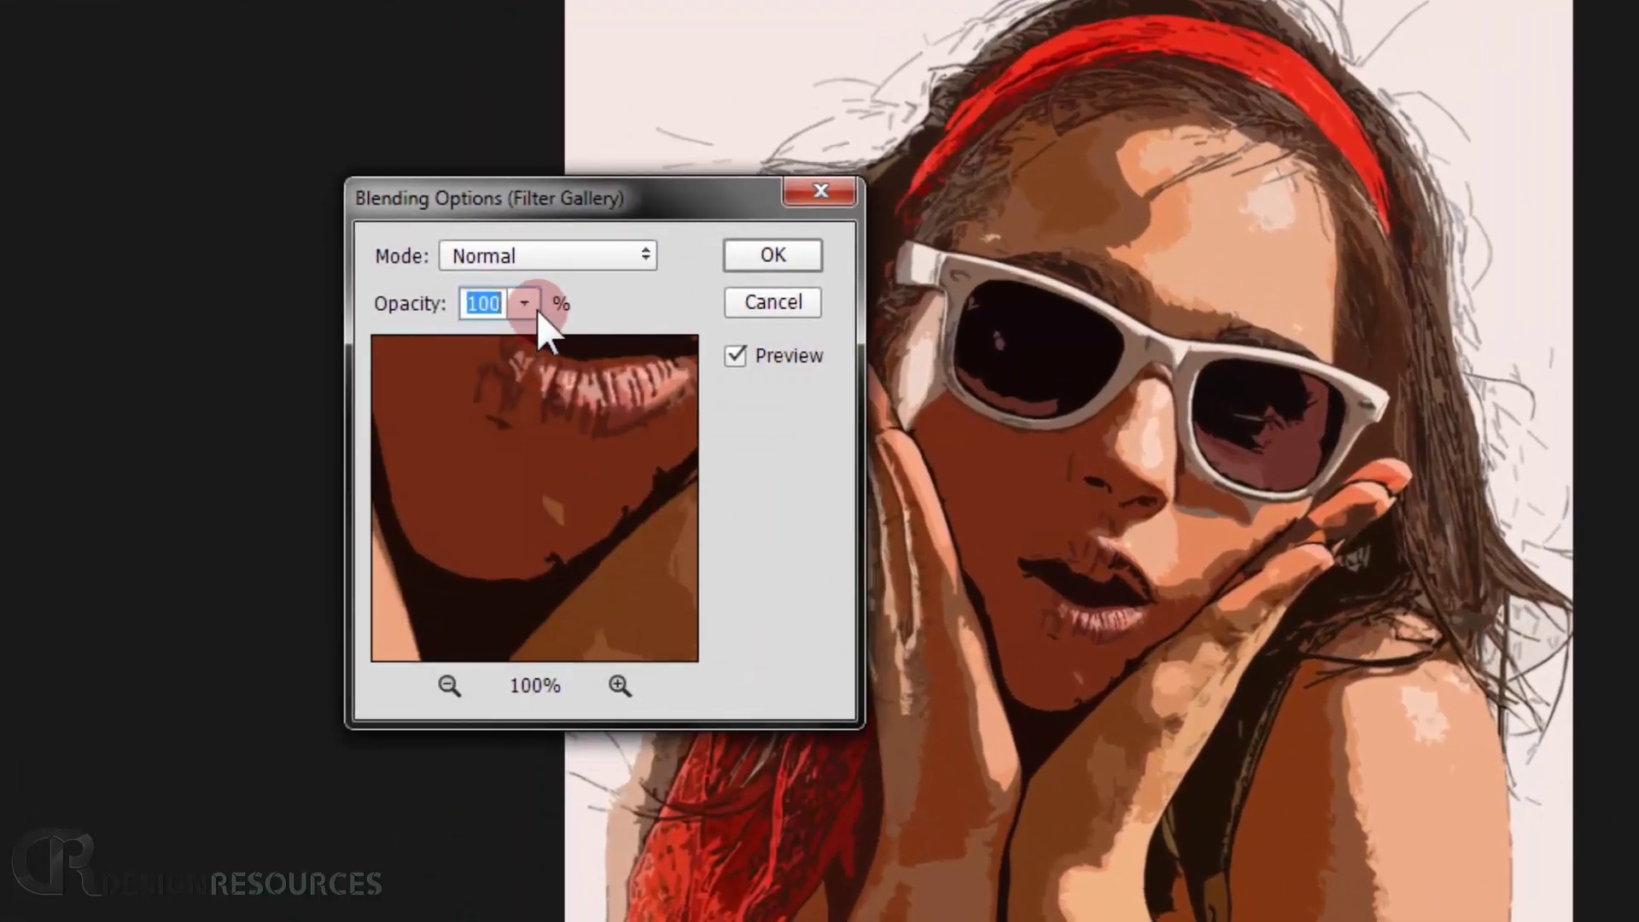
pyautogui.click(536, 309)
pyautogui.click(531, 301)
pyautogui.click(531, 302)
pyautogui.moveTo(527, 341); pyautogui.dragTo(489, 347)
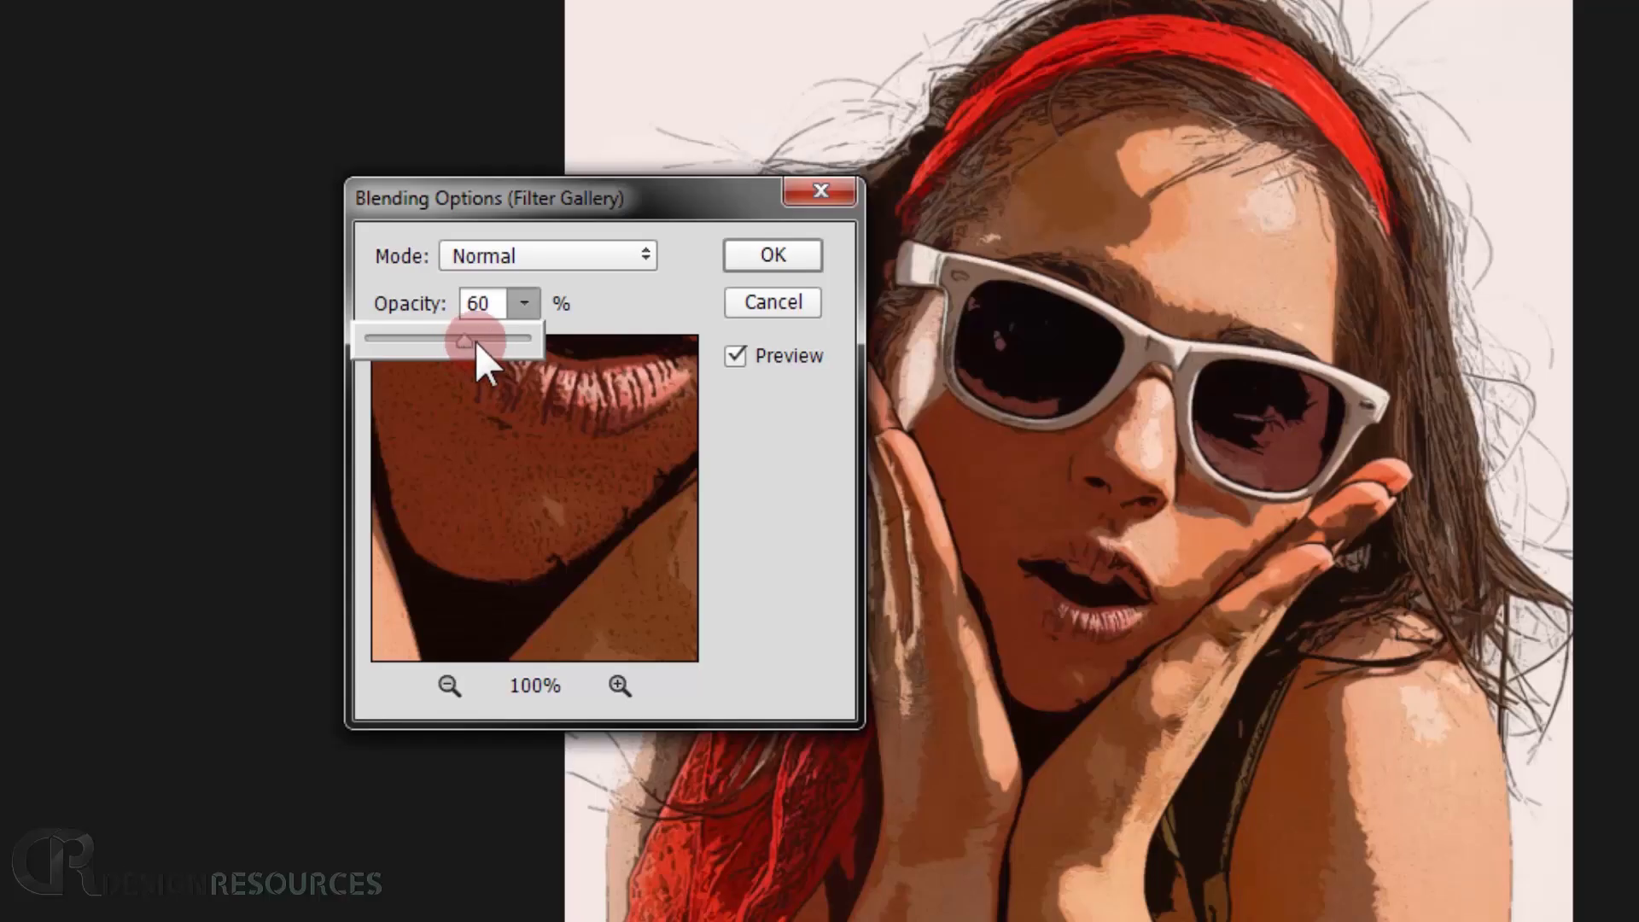
pyautogui.click(773, 255)
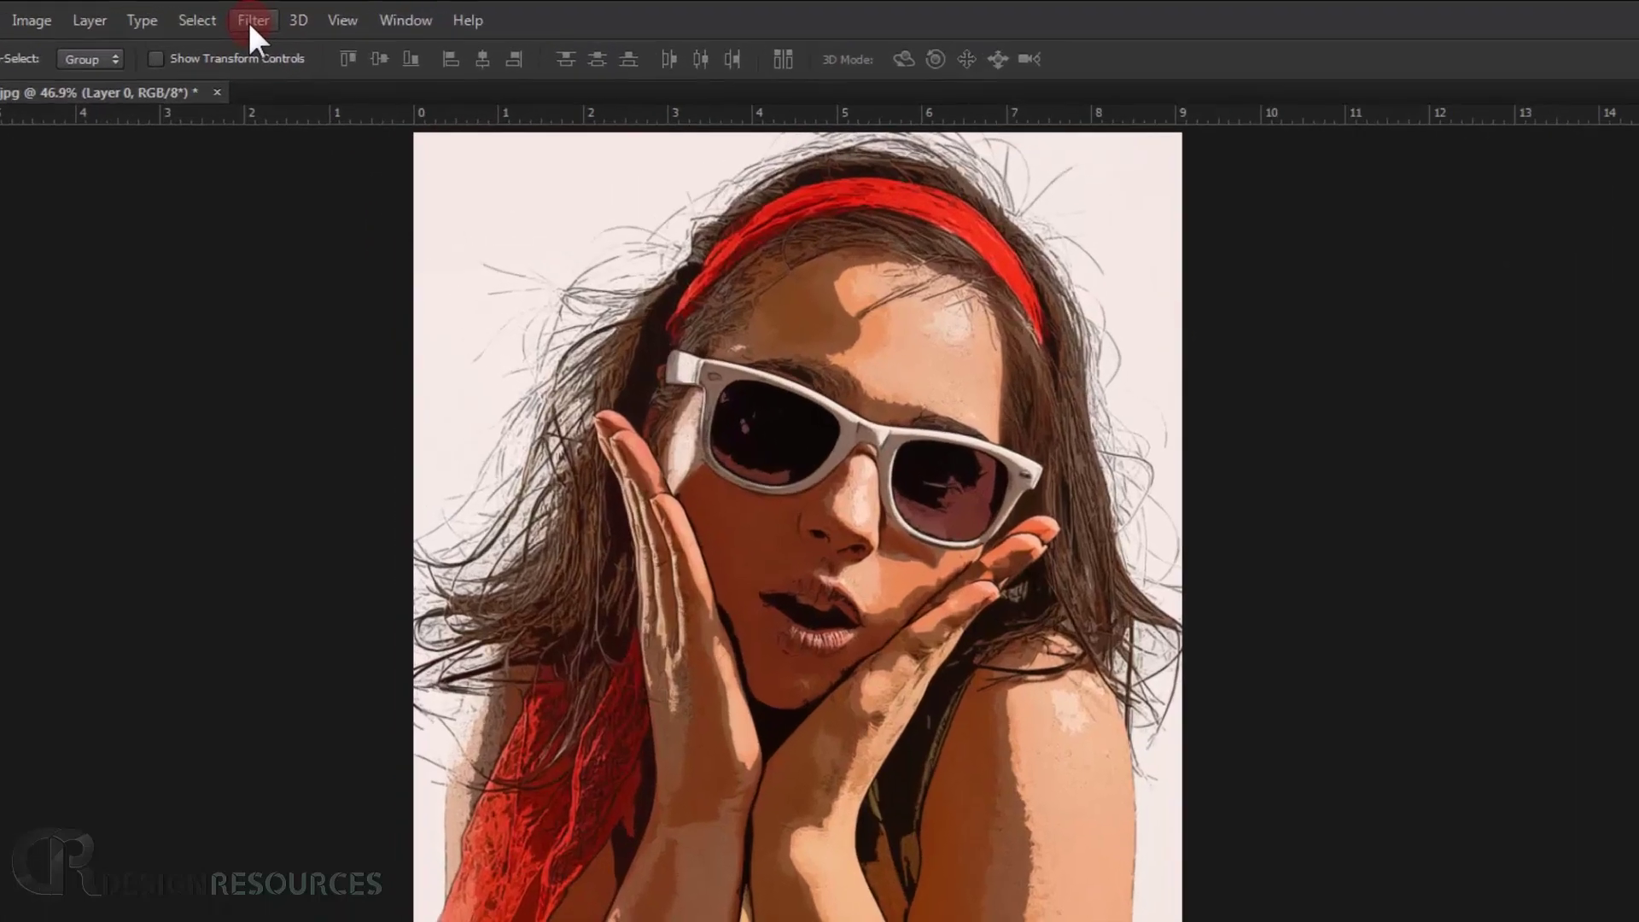
# Apply a Color Halftone filter to the photo with Max. Radius 6 and 45° on every channel.
pyautogui.click(280, 15)
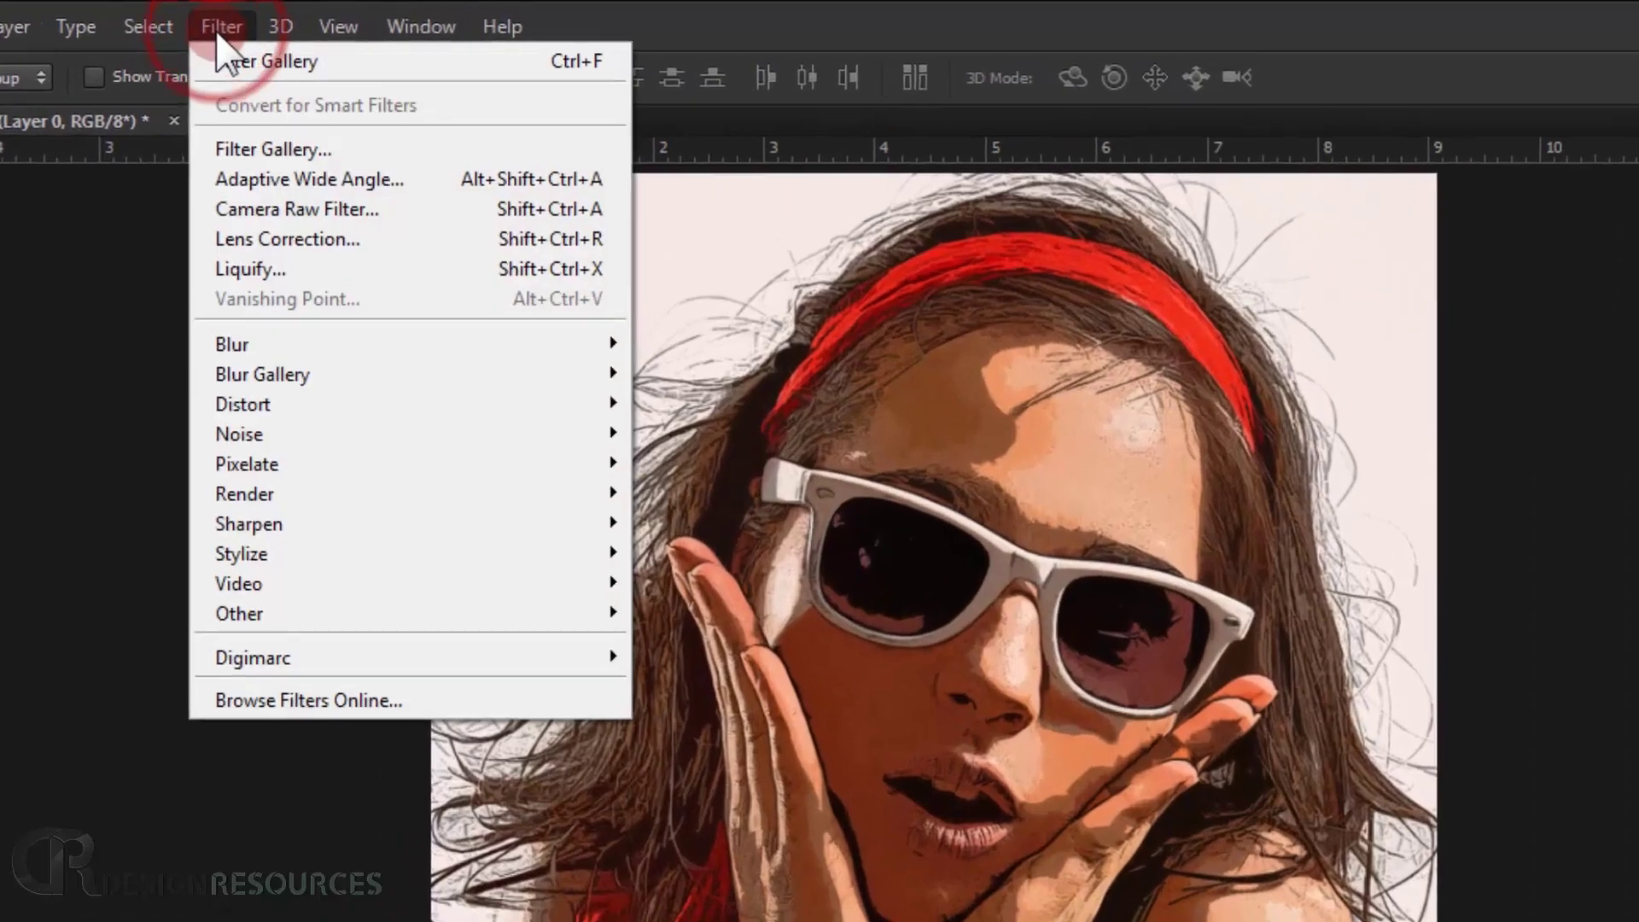
pyautogui.moveTo(220, 505)
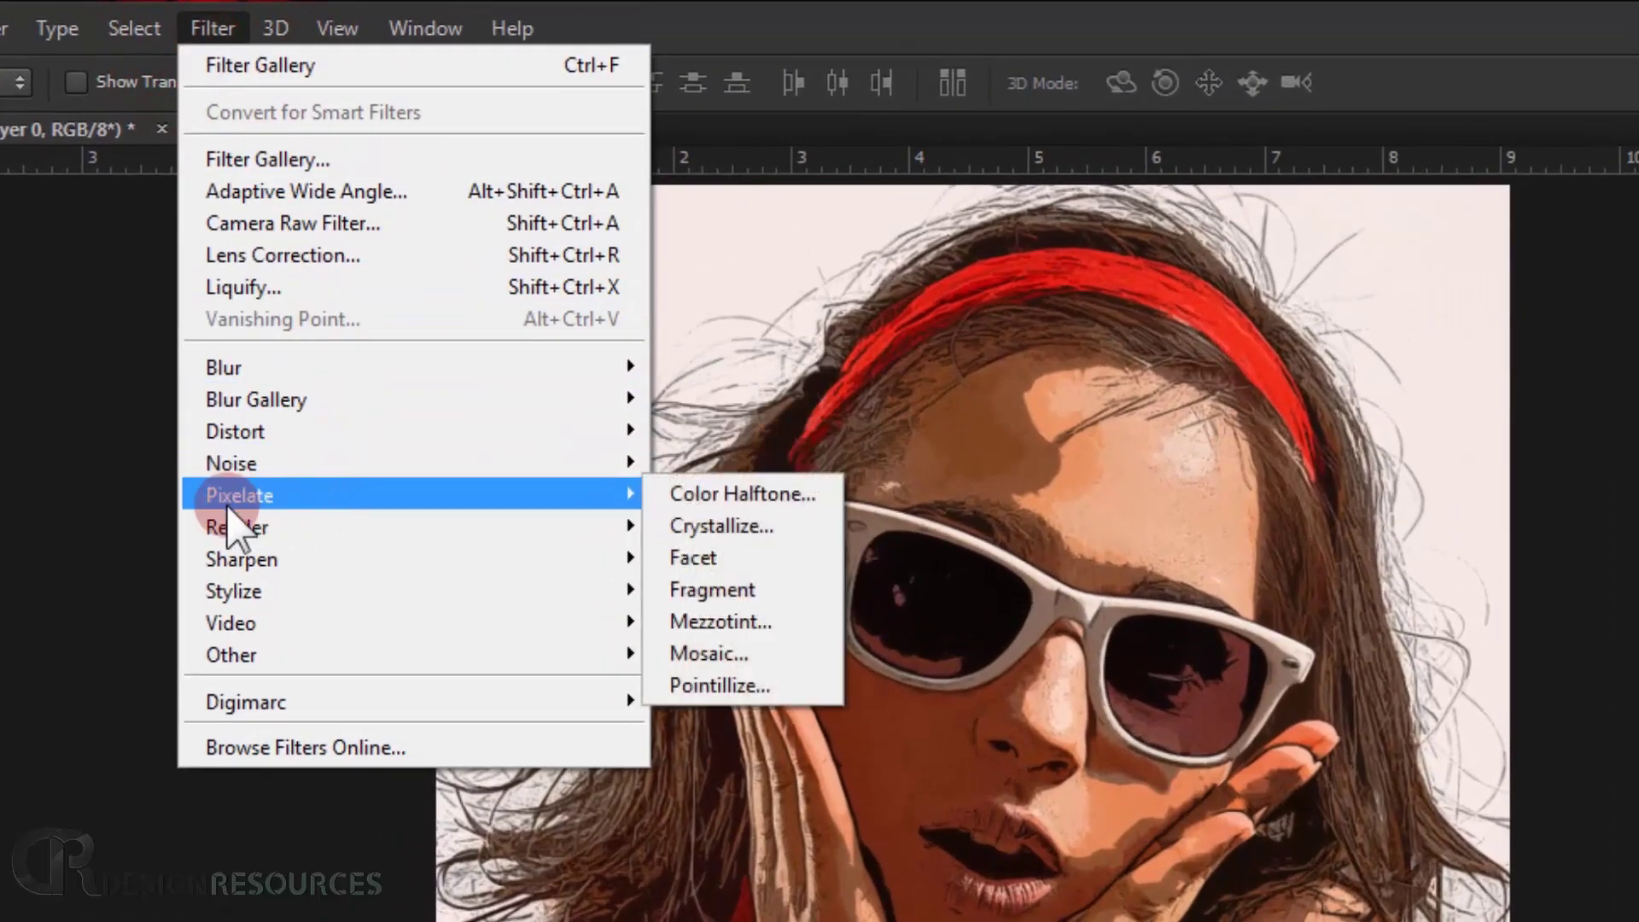
pyautogui.click(693, 495)
pyautogui.moveTo(227, 366); pyautogui.dragTo(68, 350)
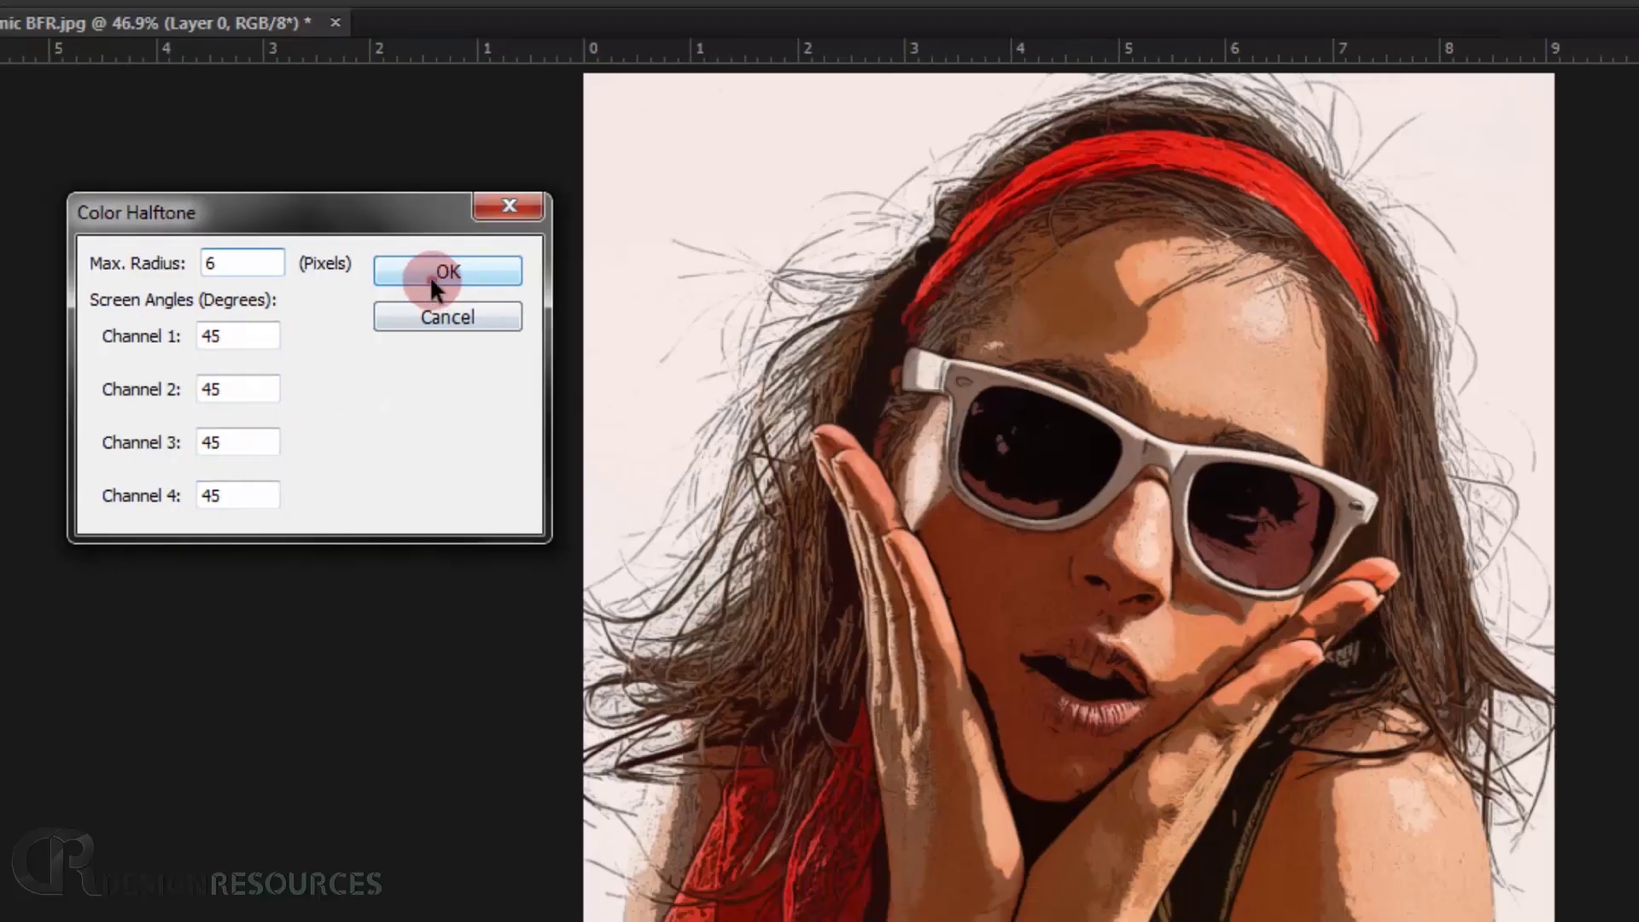
pyautogui.click(434, 278)
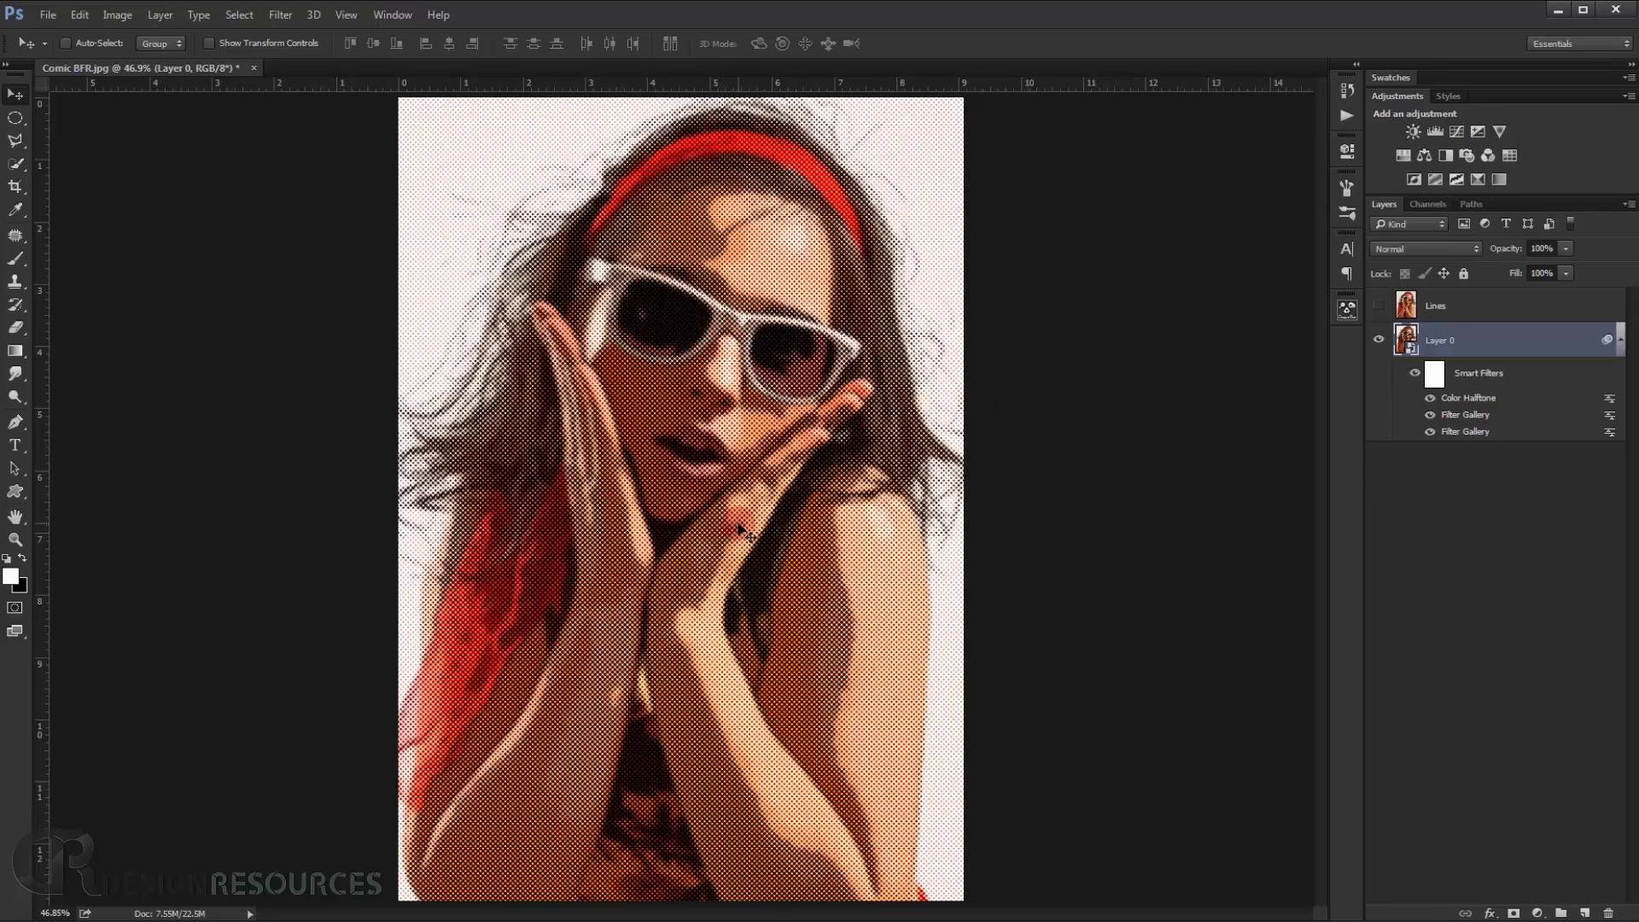
# Set the Color Halftone smart filter's blending to Soft Light mode at 70% opacity.
pyautogui.doubleClick(1612, 400)
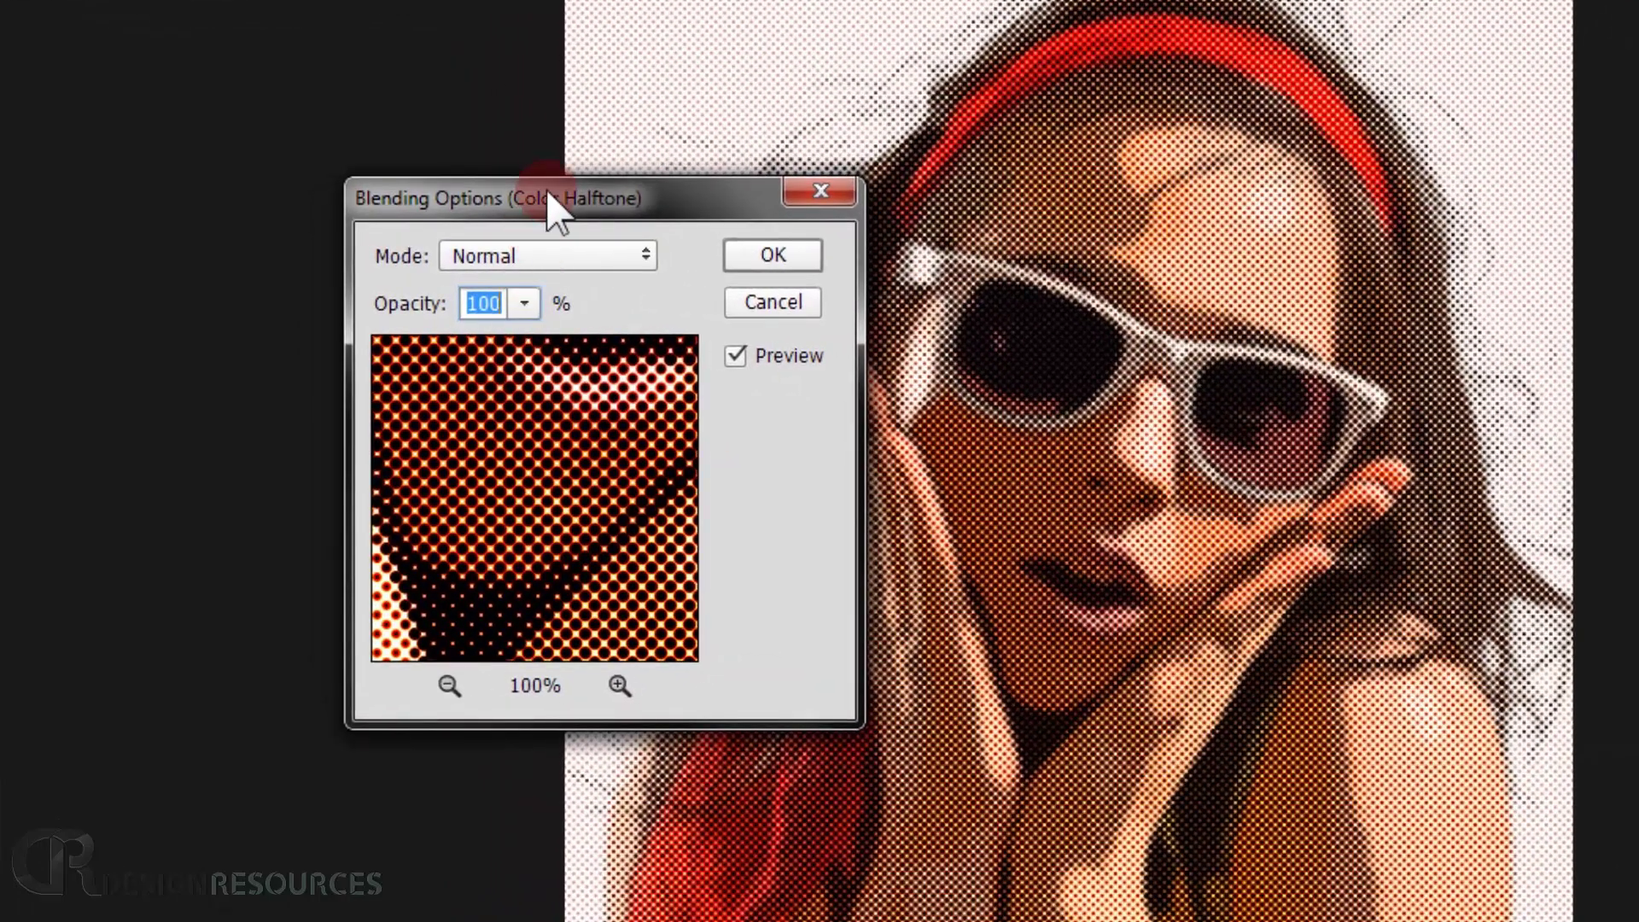
pyautogui.moveTo(548, 193); pyautogui.dragTo(455, 194)
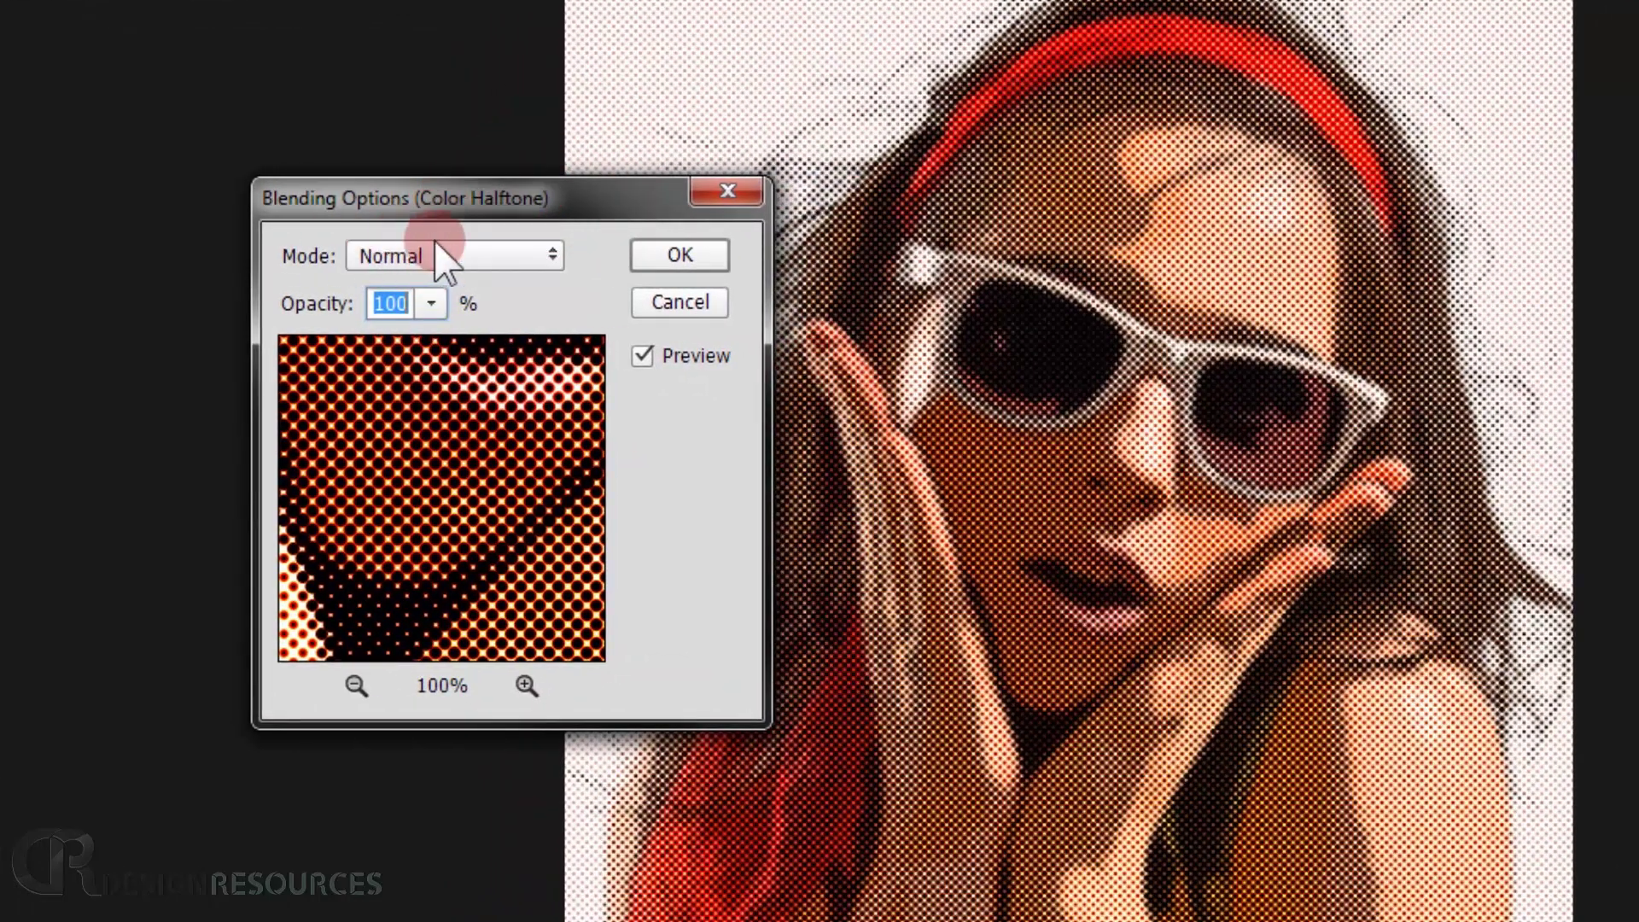
pyautogui.click(456, 248)
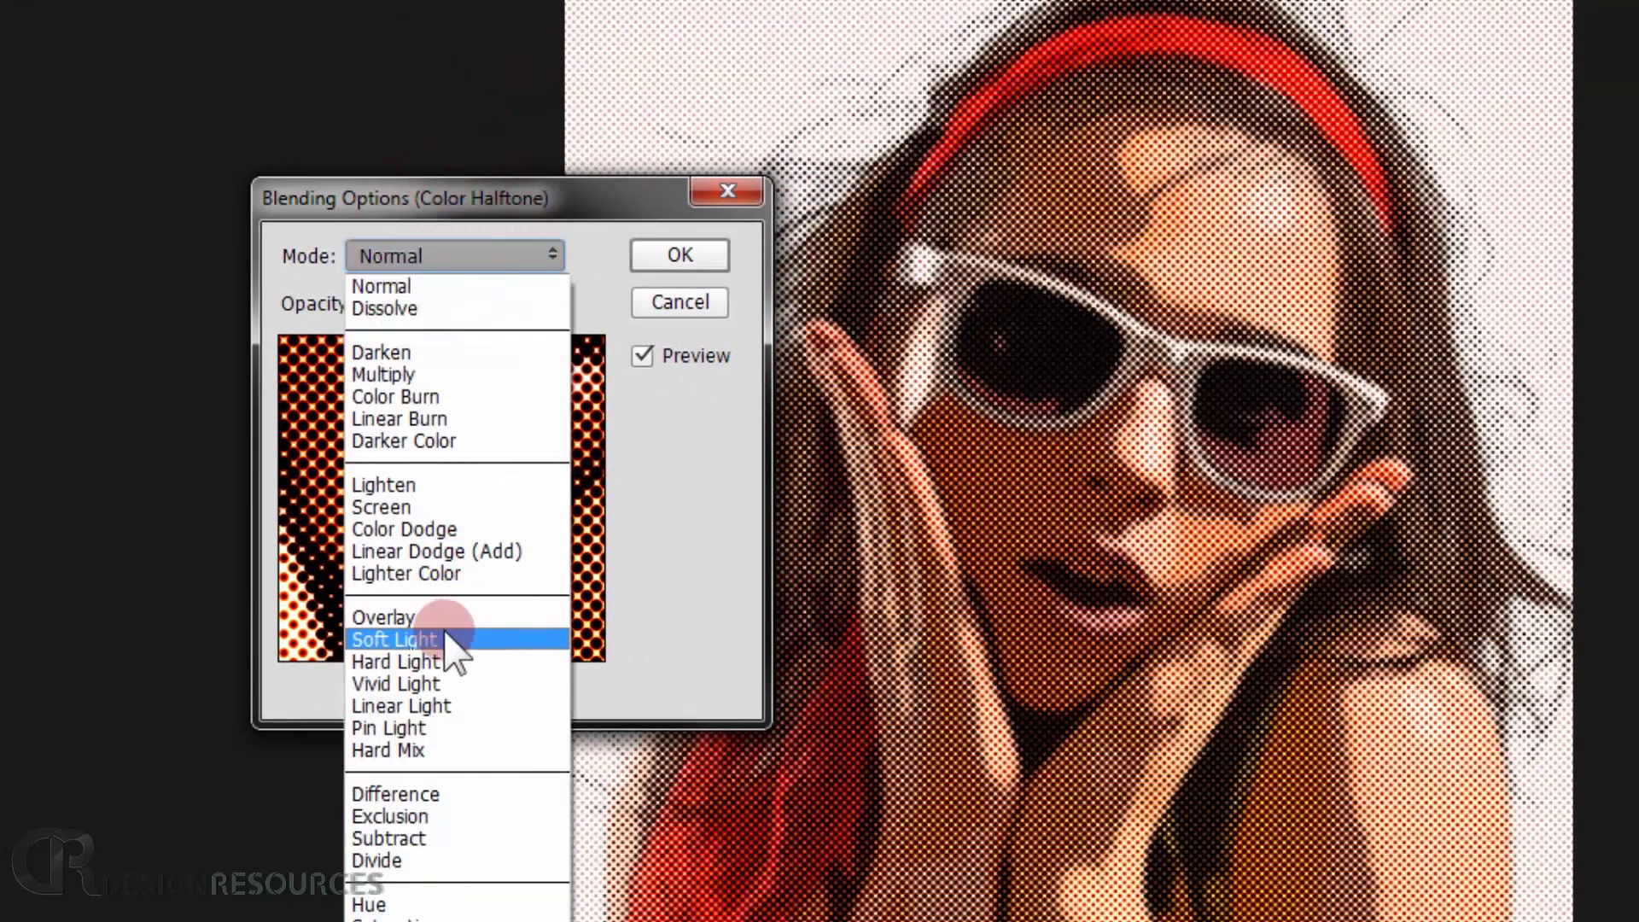
pyautogui.click(401, 637)
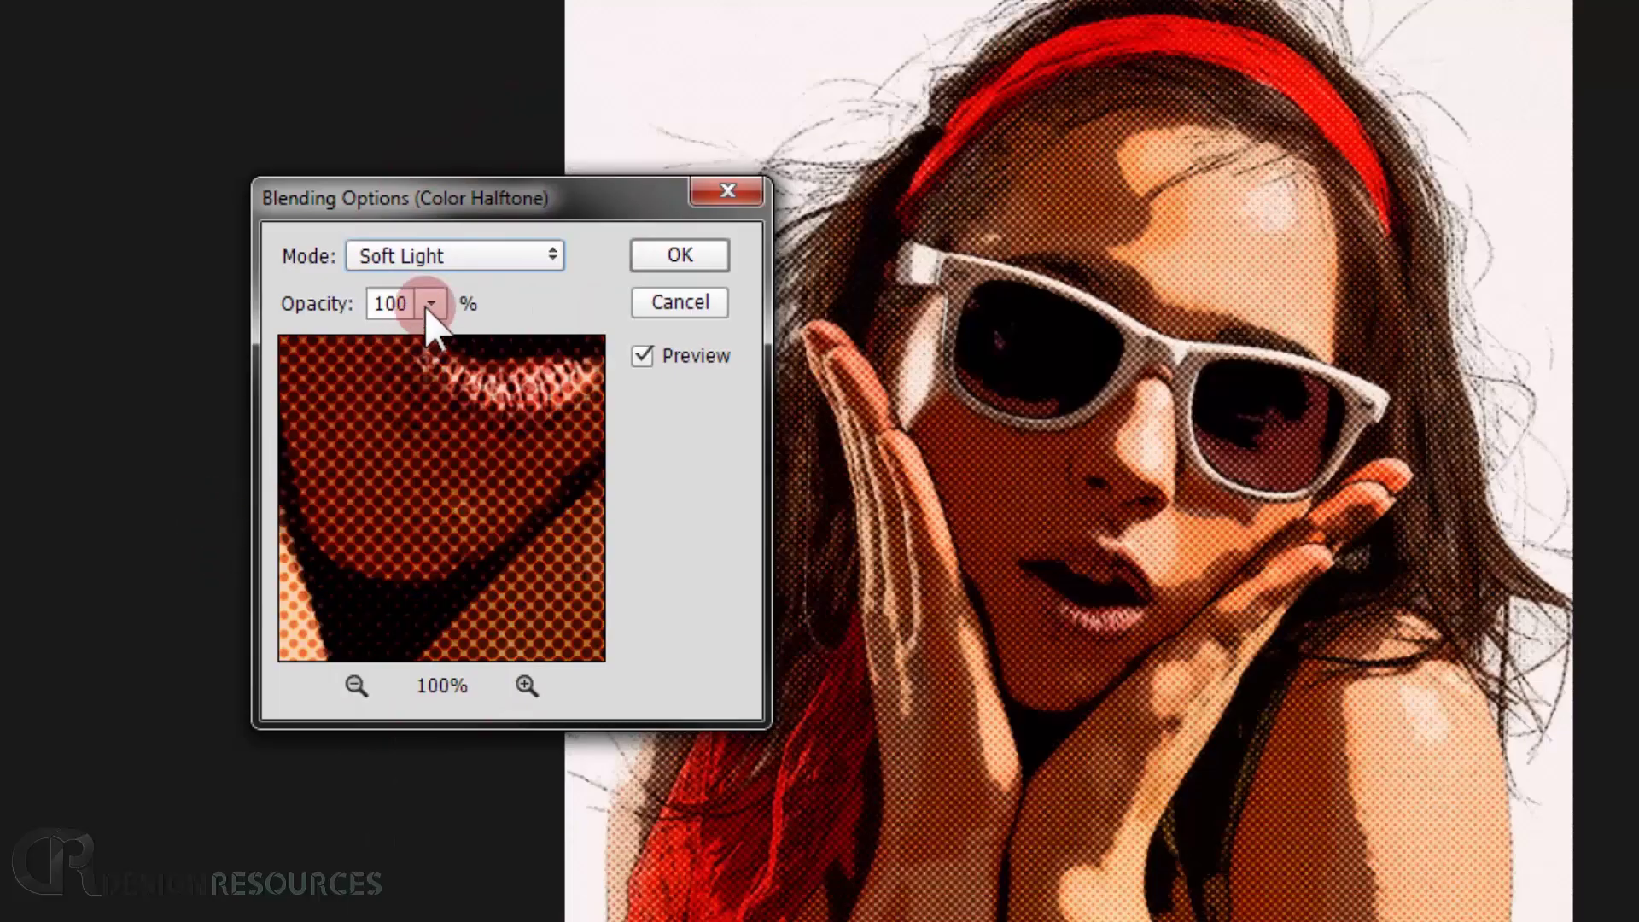
pyautogui.click(429, 304)
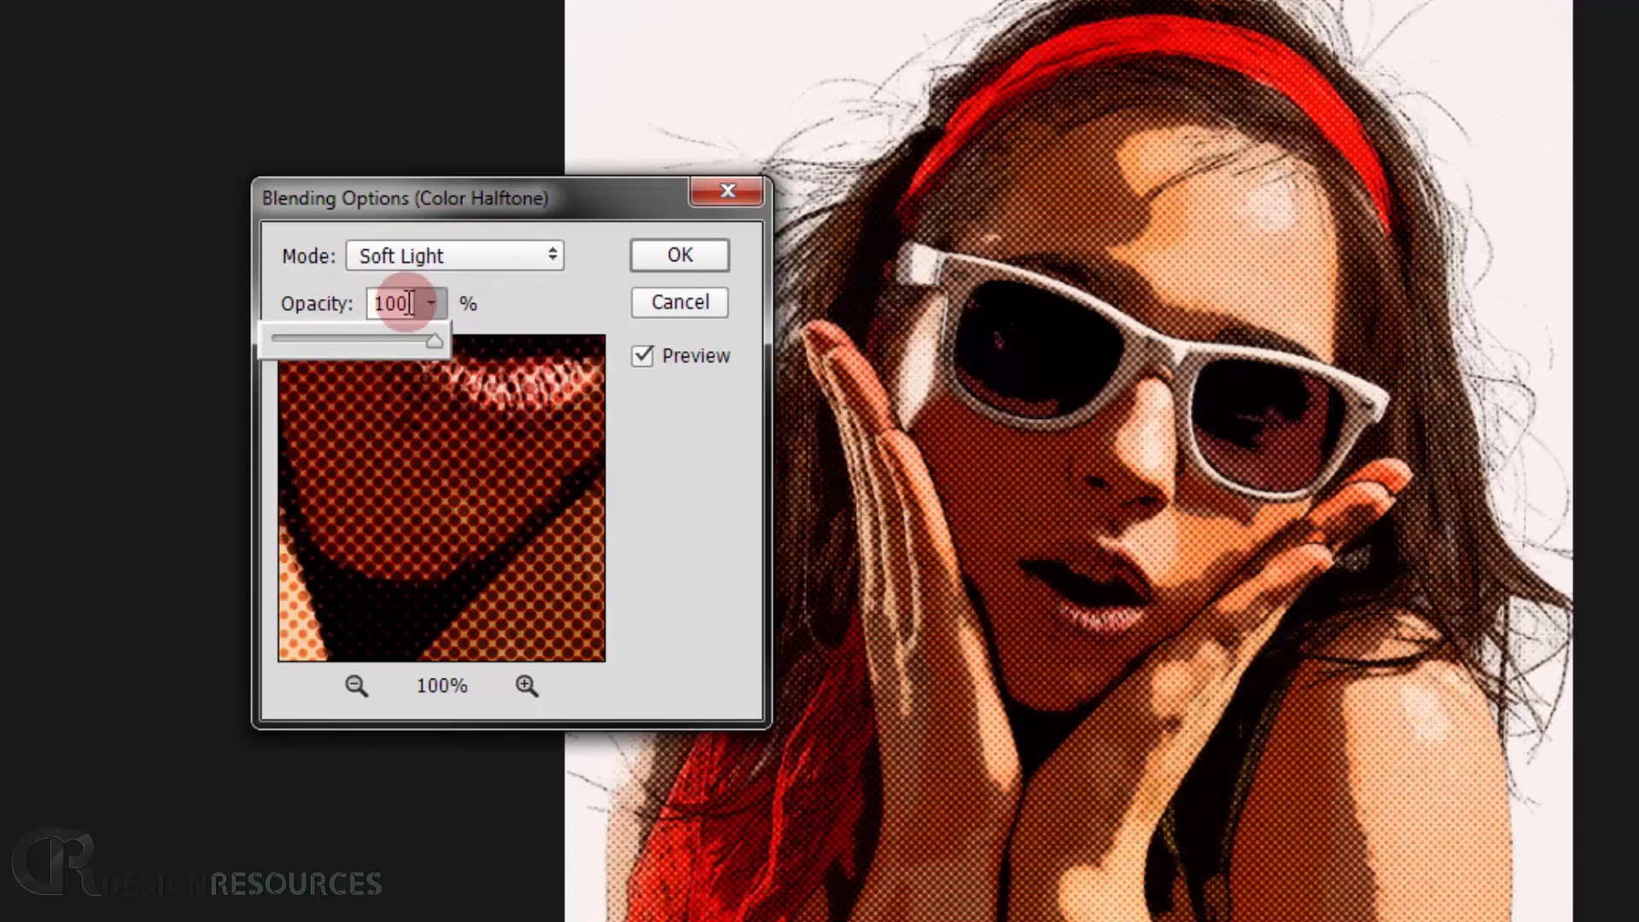
pyautogui.doubleClick(408, 303)
pyautogui.write('70')
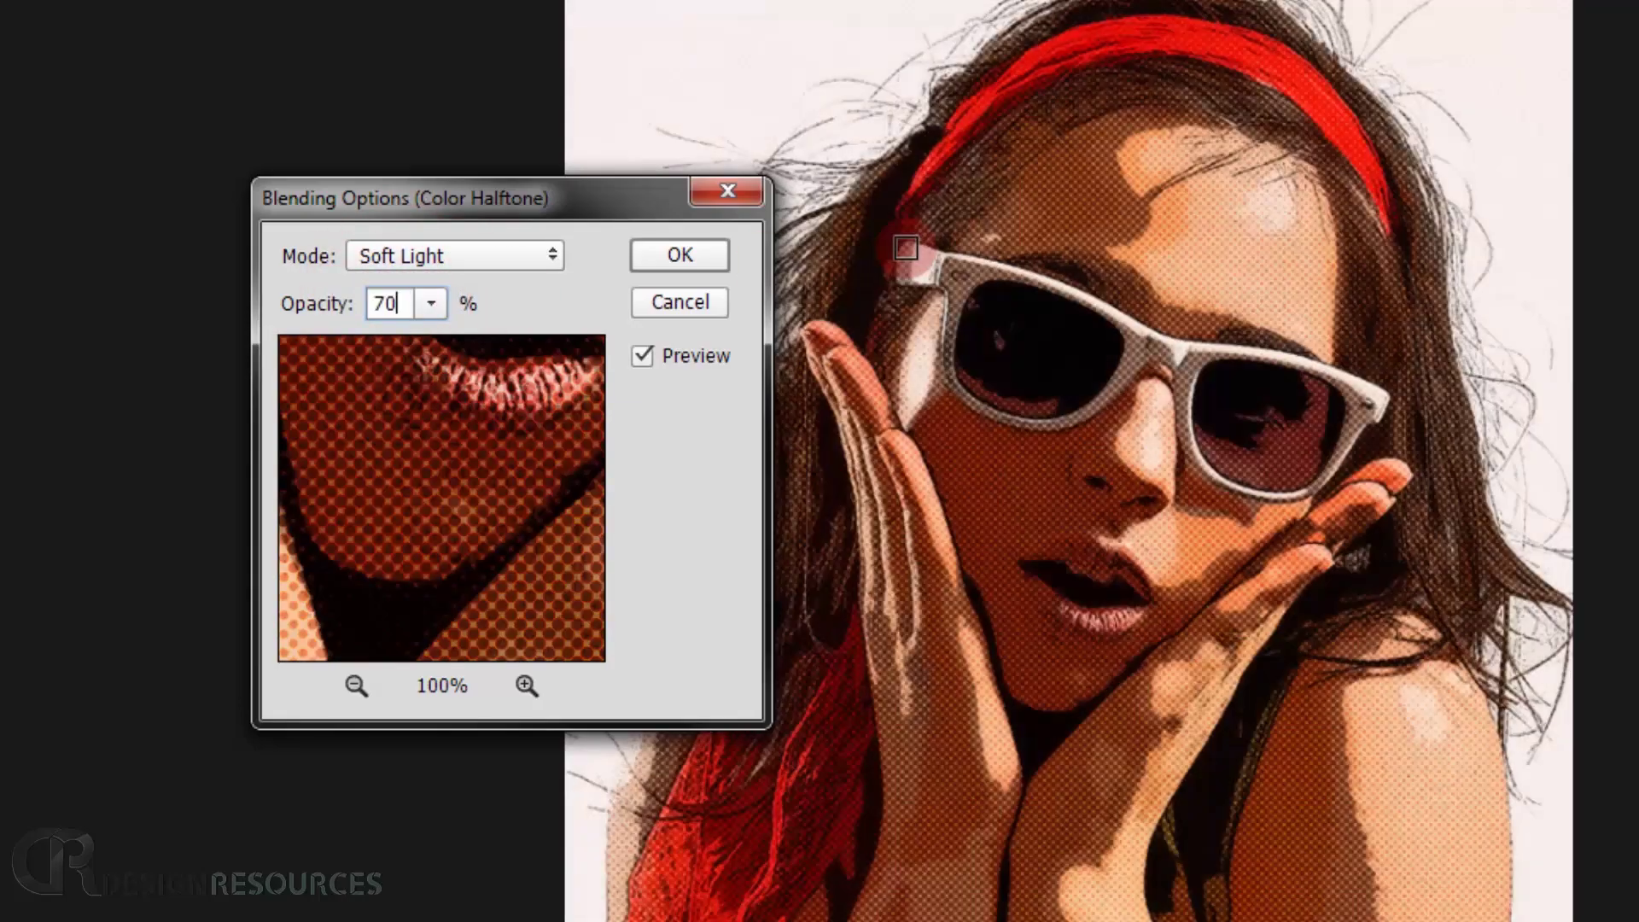
pyautogui.click(675, 256)
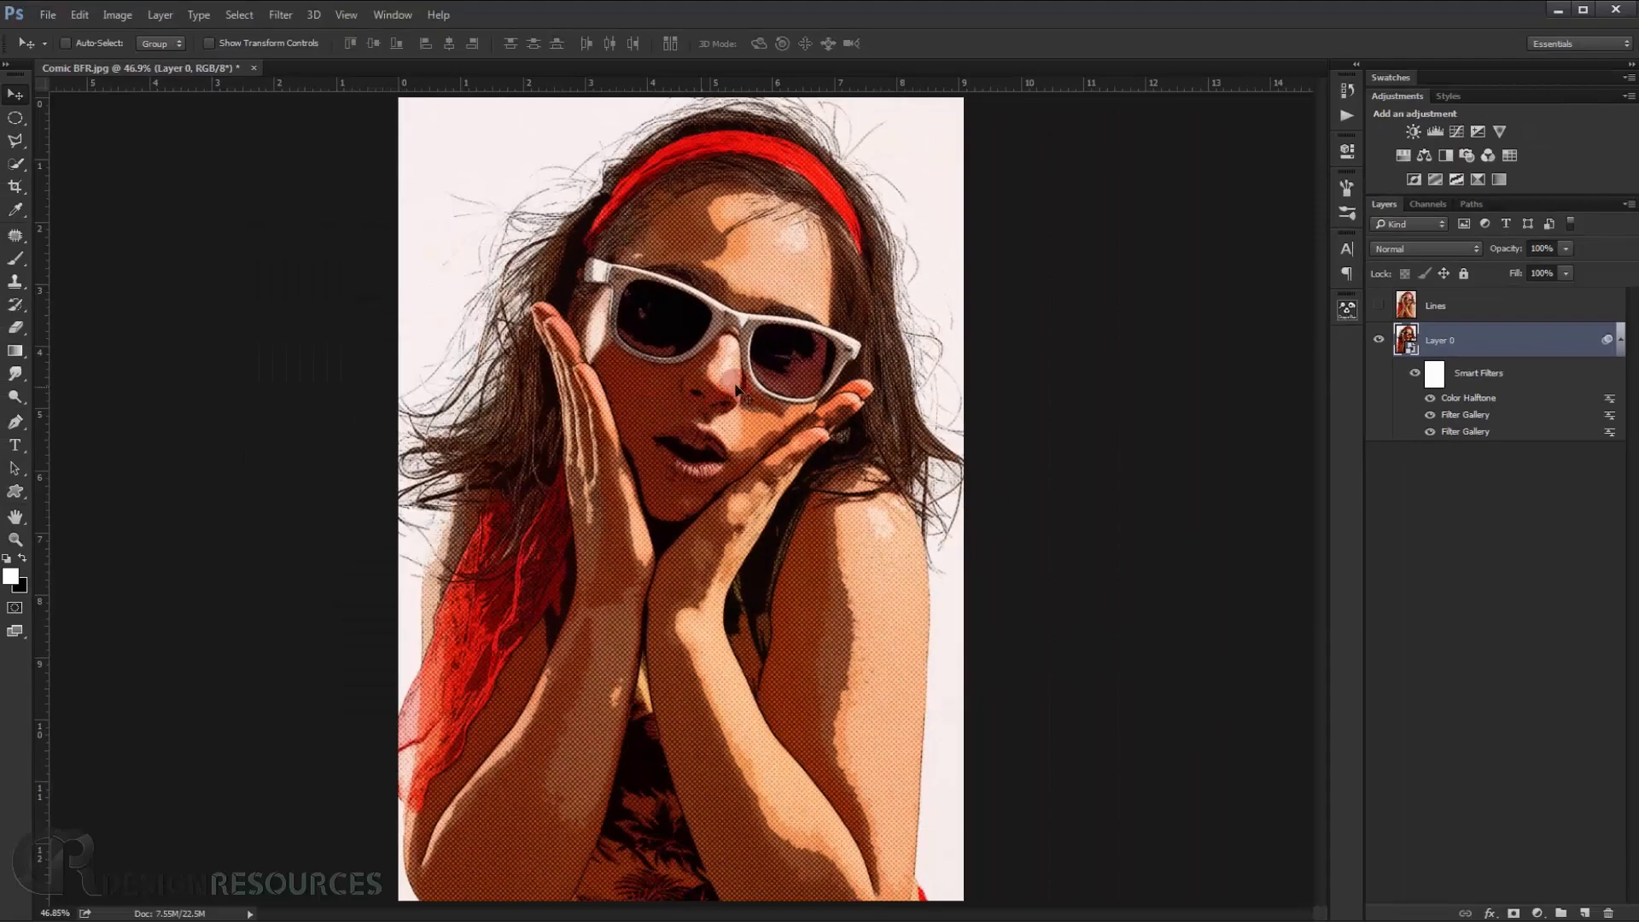
pyautogui.hotkey('ctrl', ';')
pyautogui.hotkey('ctrl', ';')
# Recheck the halftone blending options without changes, then select the Lines layer.
pyautogui.doubleClick(1612, 399)
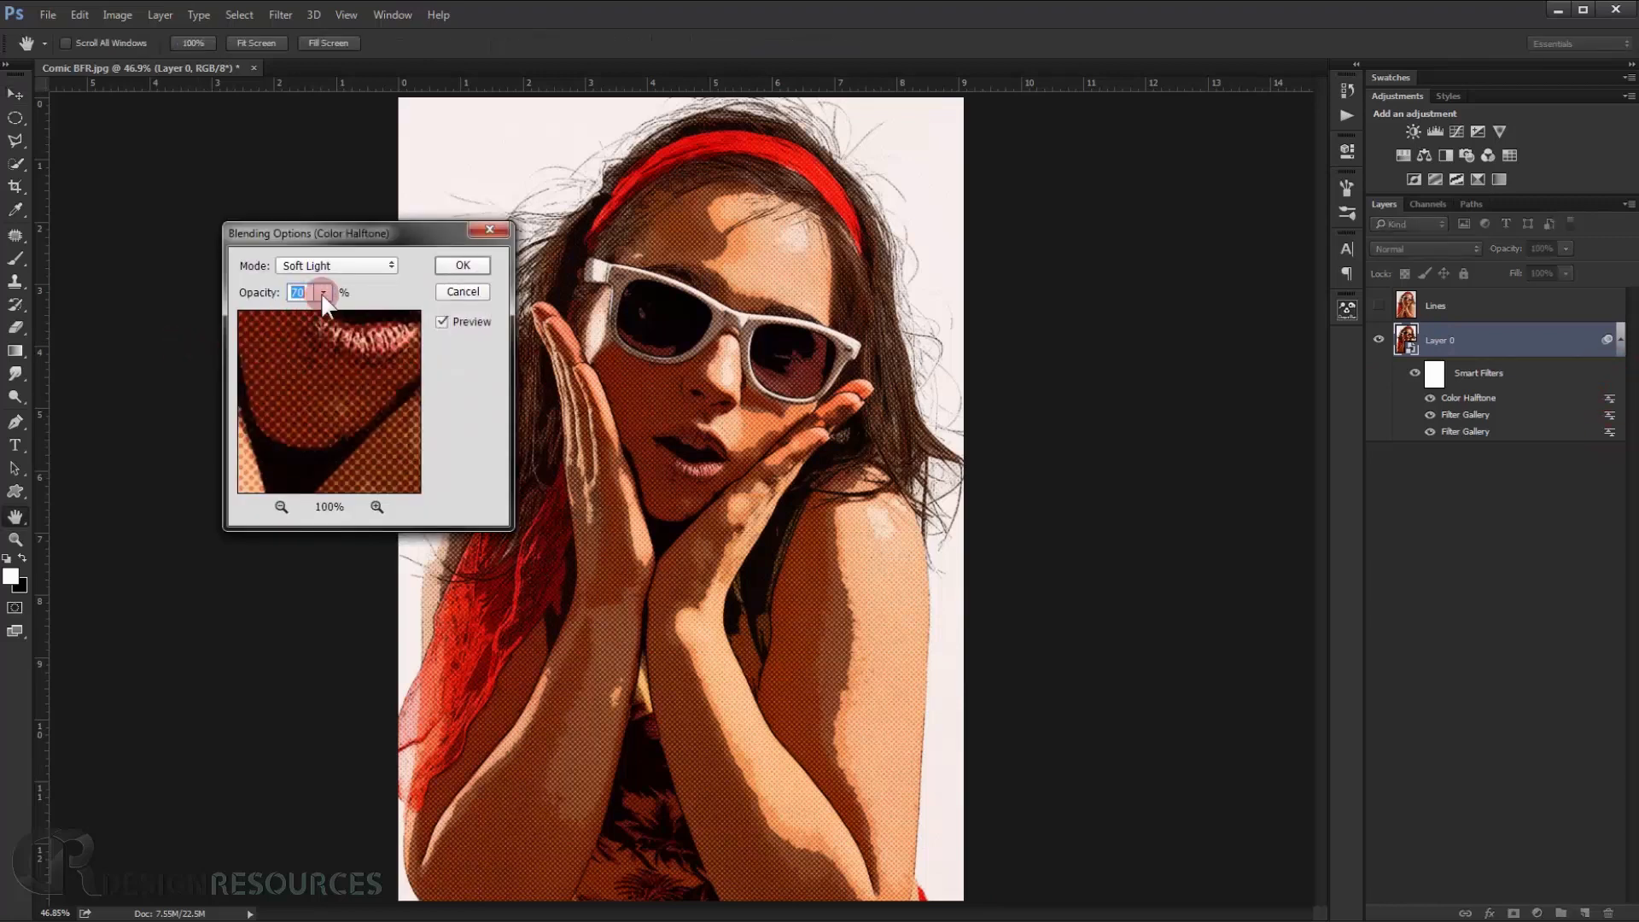
pyautogui.click(472, 270)
pyautogui.click(491, 232)
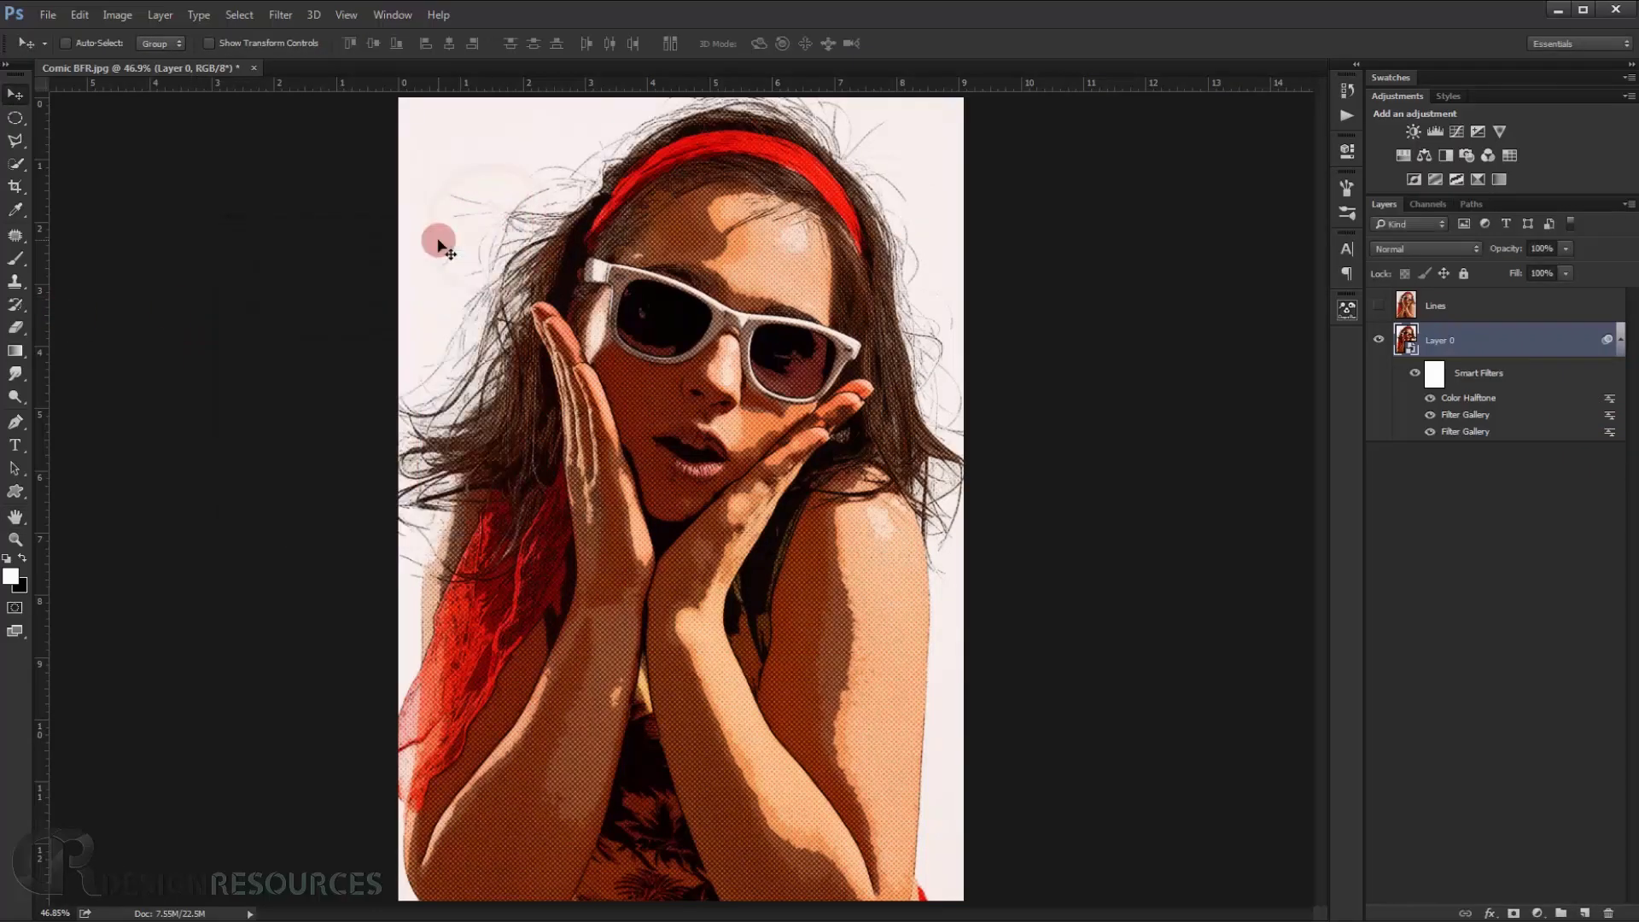
pyautogui.click(1552, 306)
# Make the Lines layer visible above the halftone image.
pyautogui.click(1379, 309)
pyautogui.click(1378, 311)
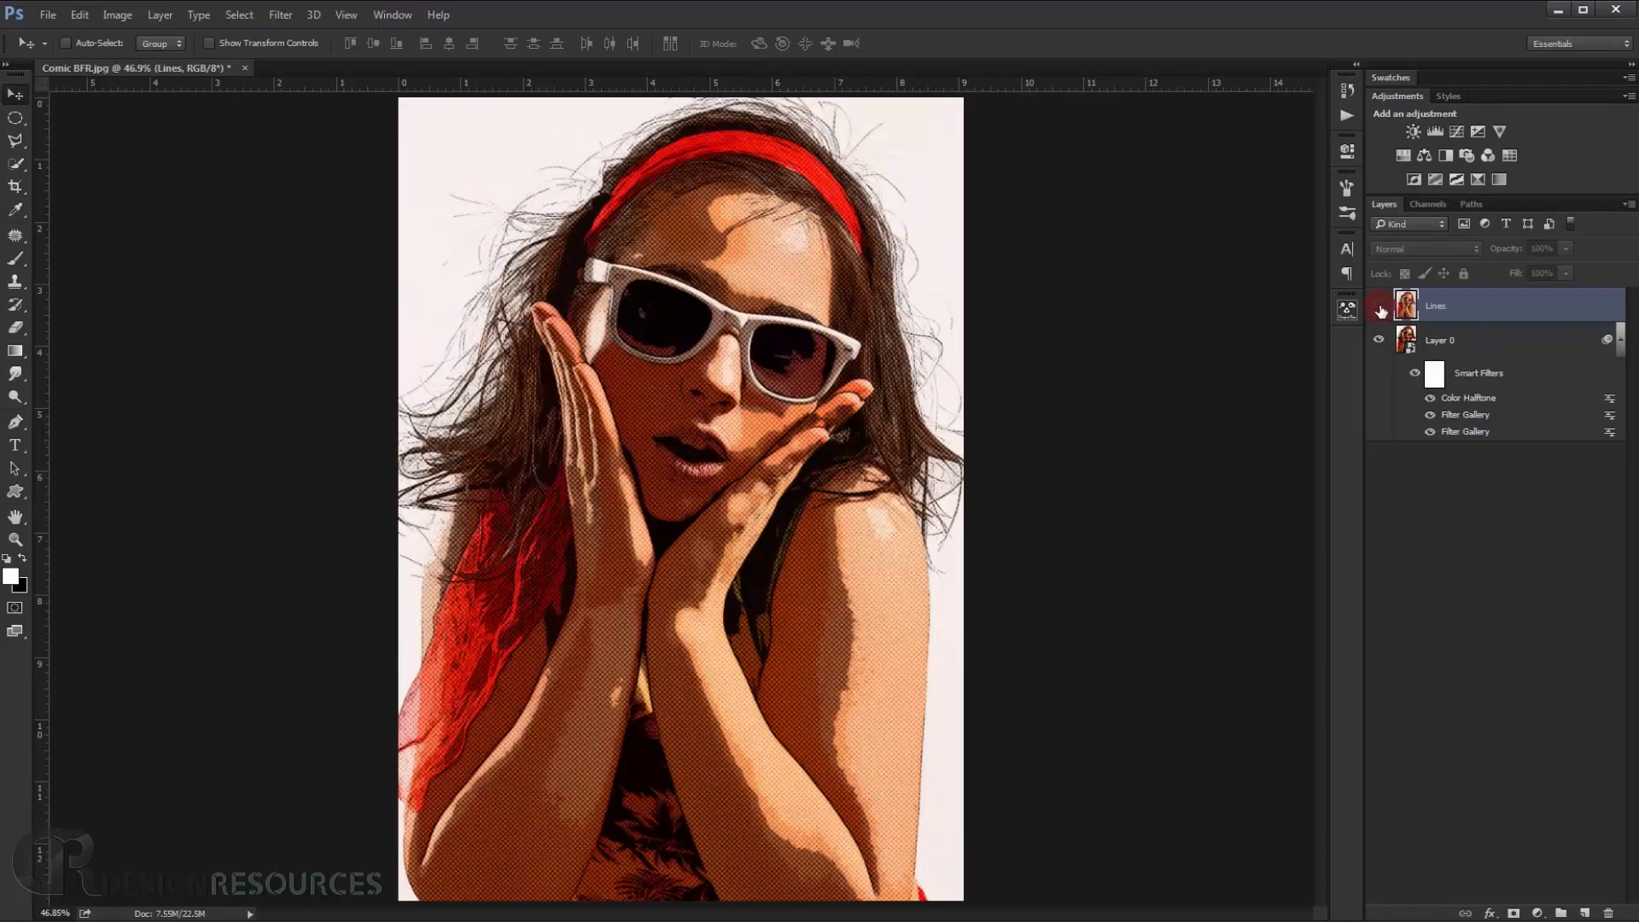
pyautogui.click(1380, 308)
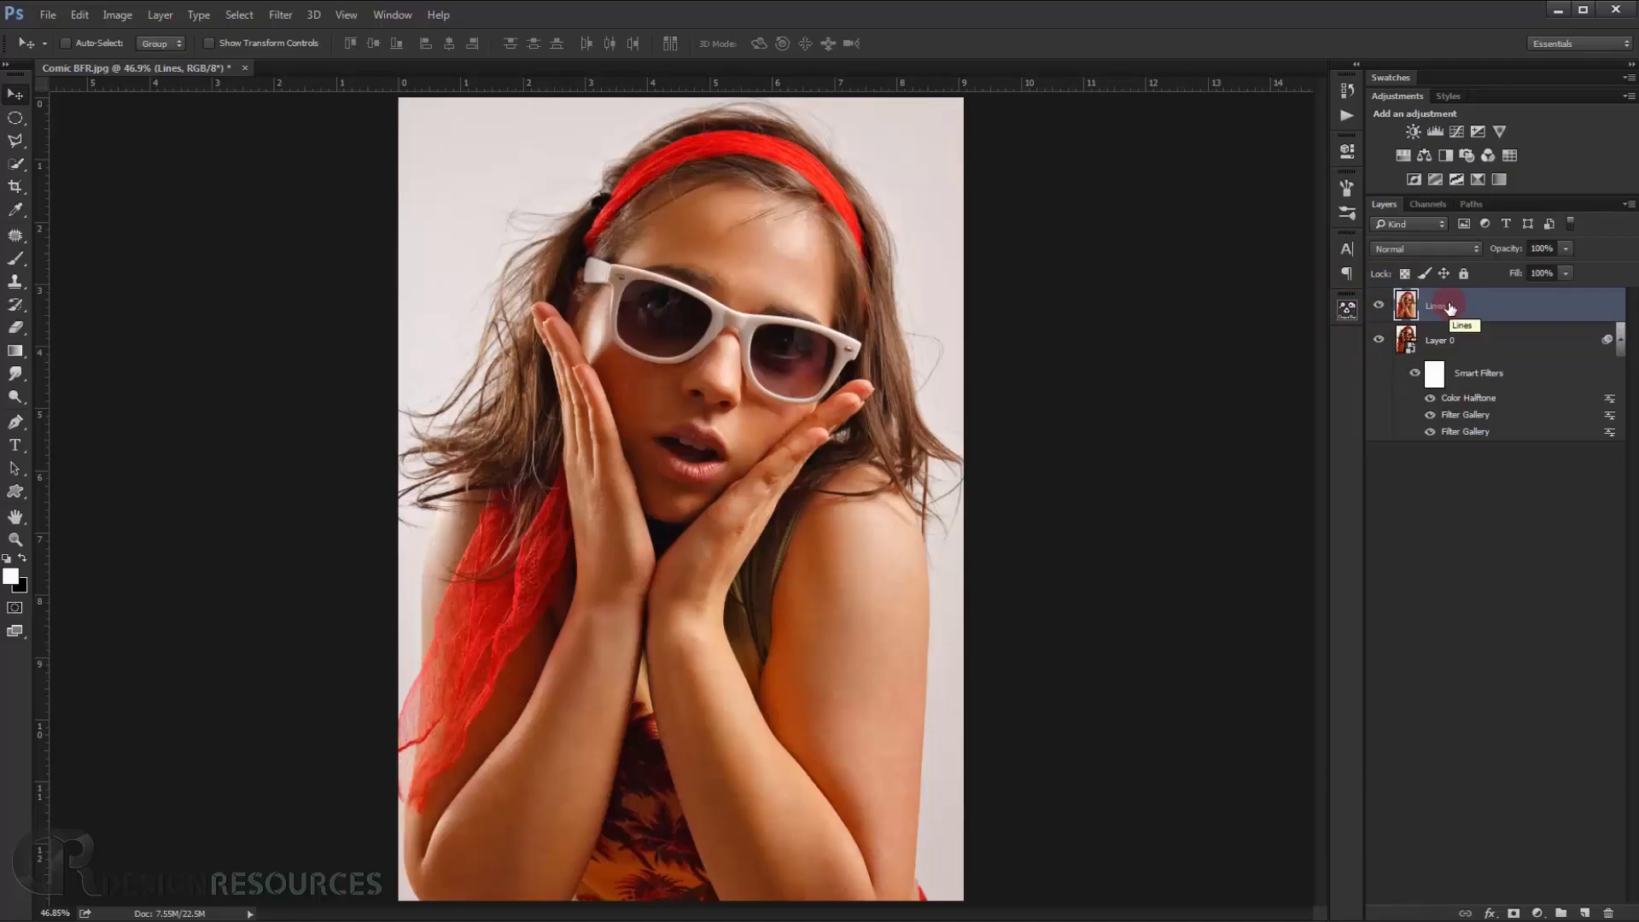
# Apply Glowing Edges from the Filter Gallery with edge width 1, brightness 4, smoothness 15.
pyautogui.click(276, 14)
pyautogui.click(335, 81)
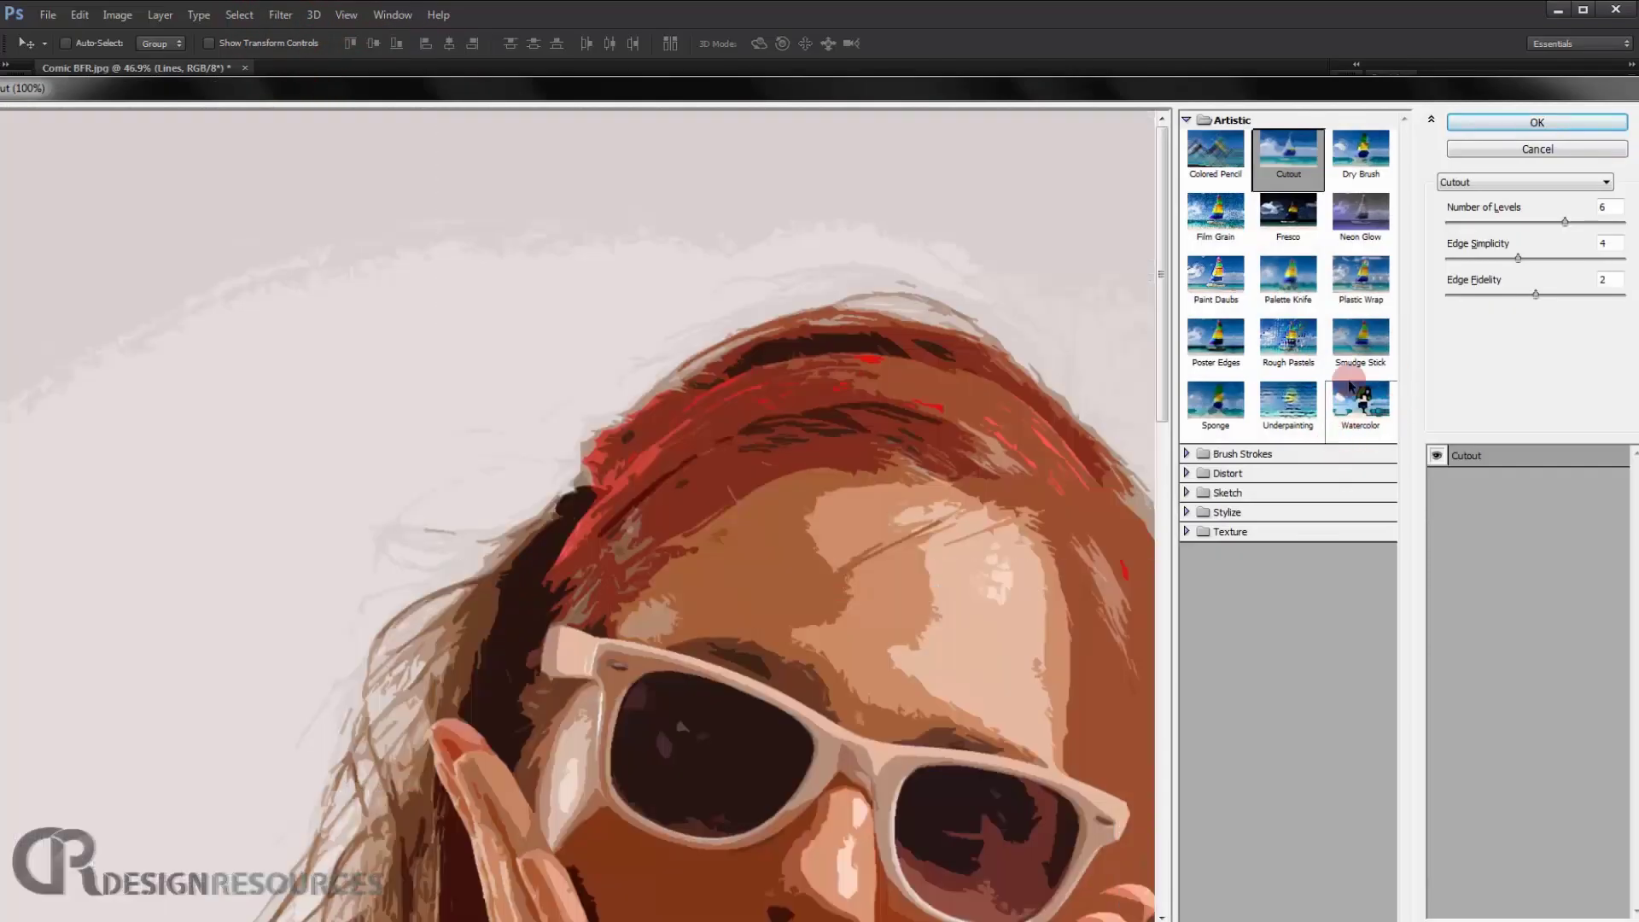
pyautogui.click(1186, 120)
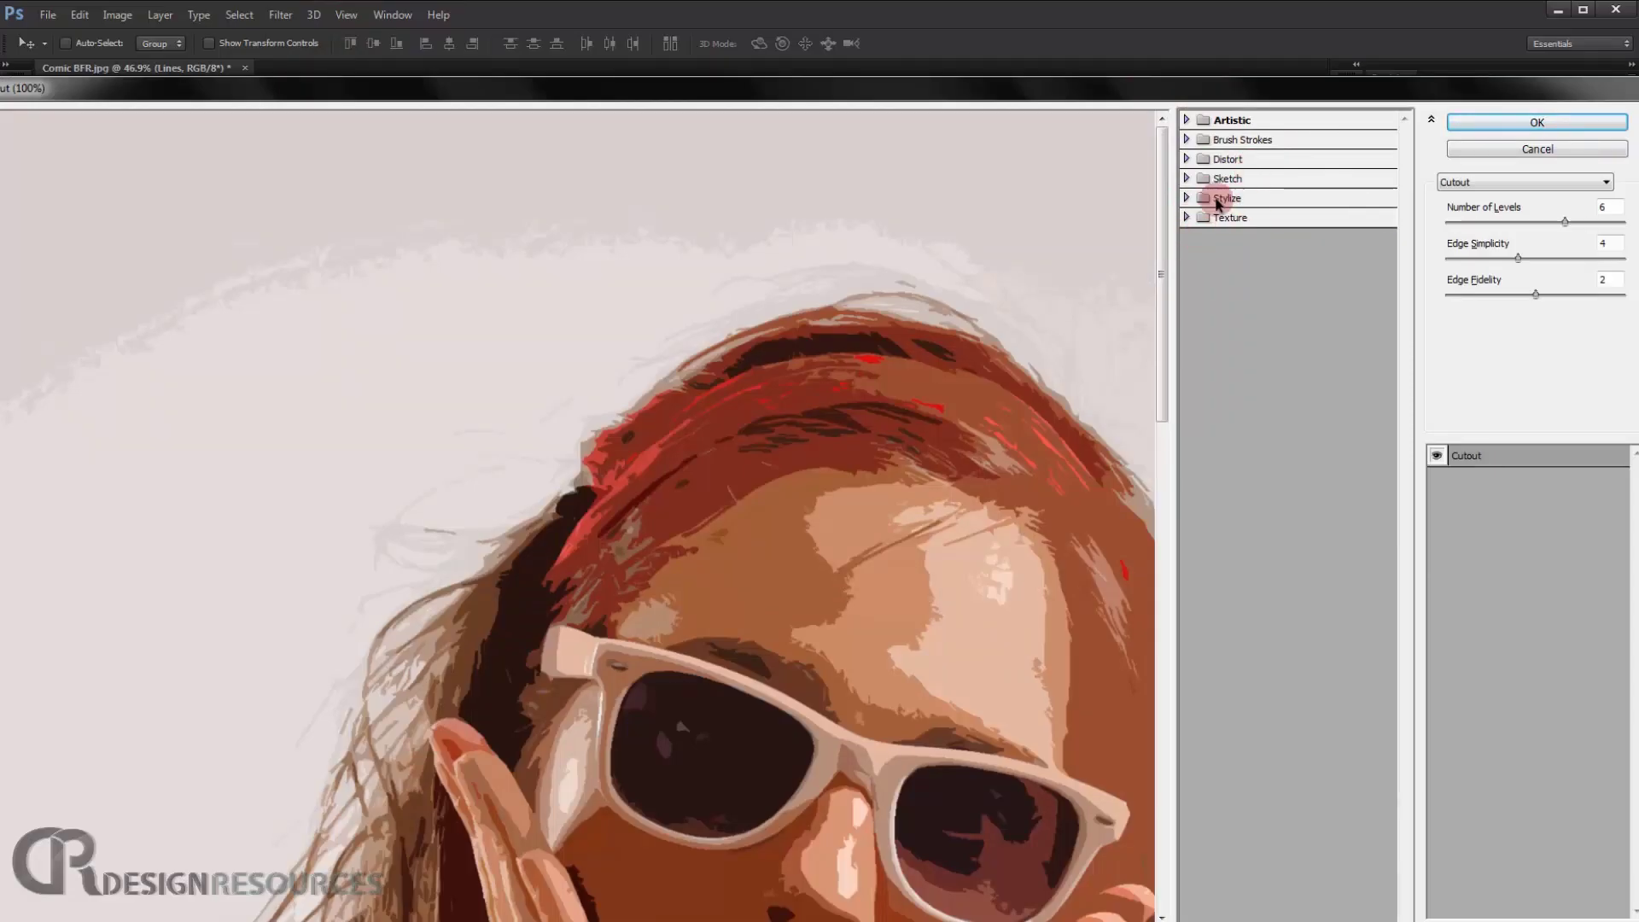
pyautogui.scroll(-4, 987, 487)
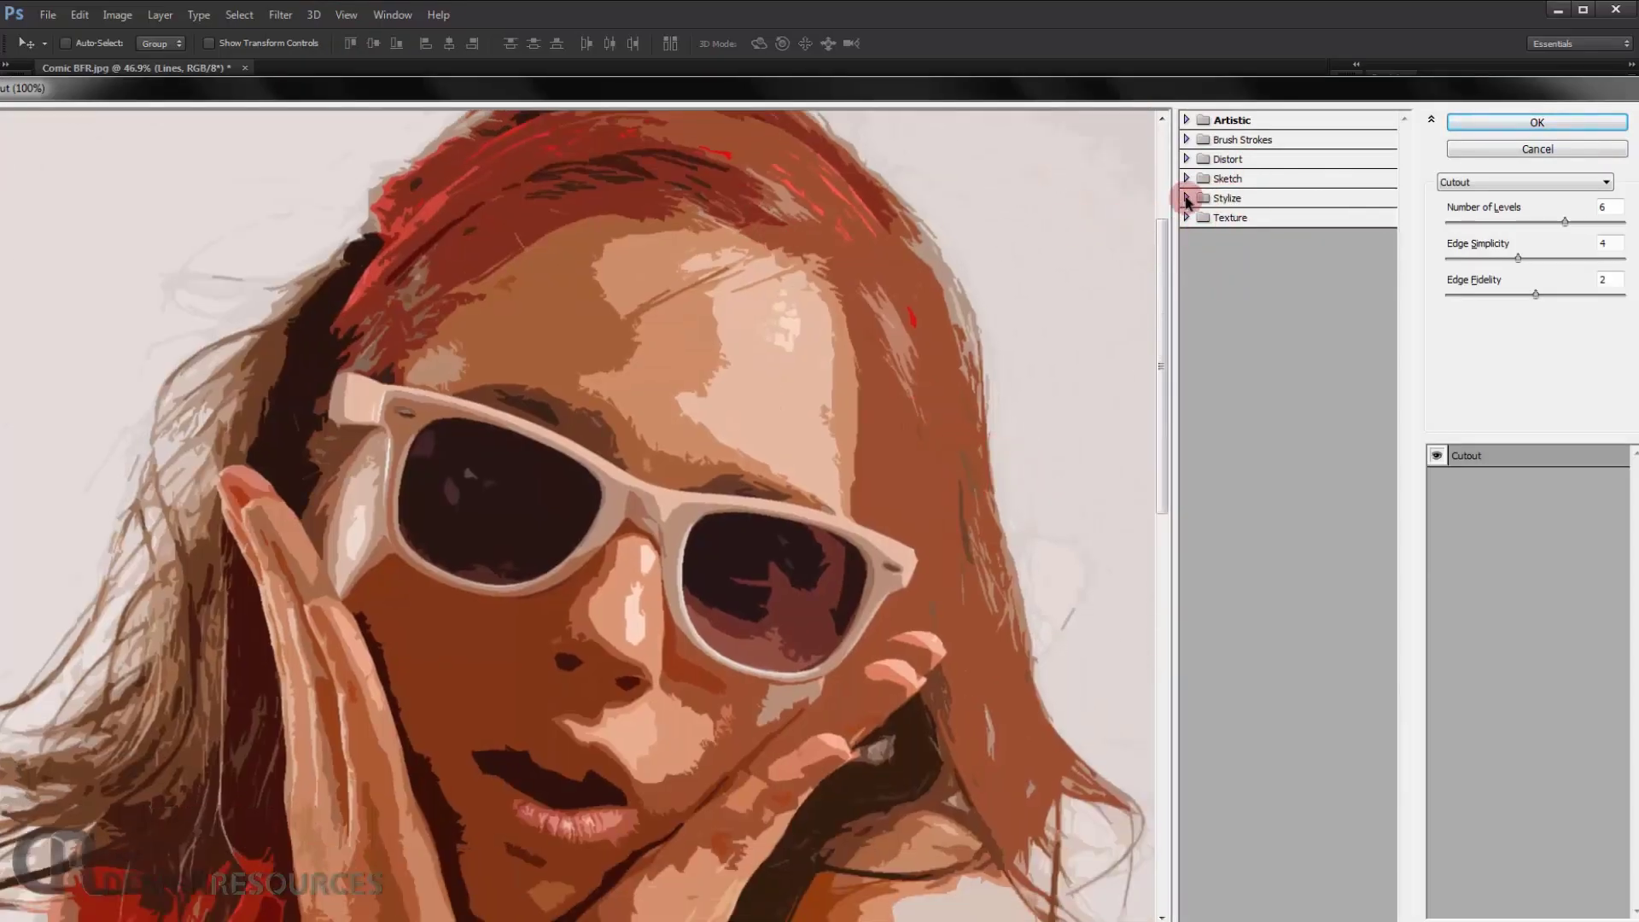
pyautogui.click(1186, 198)
pyautogui.click(1227, 248)
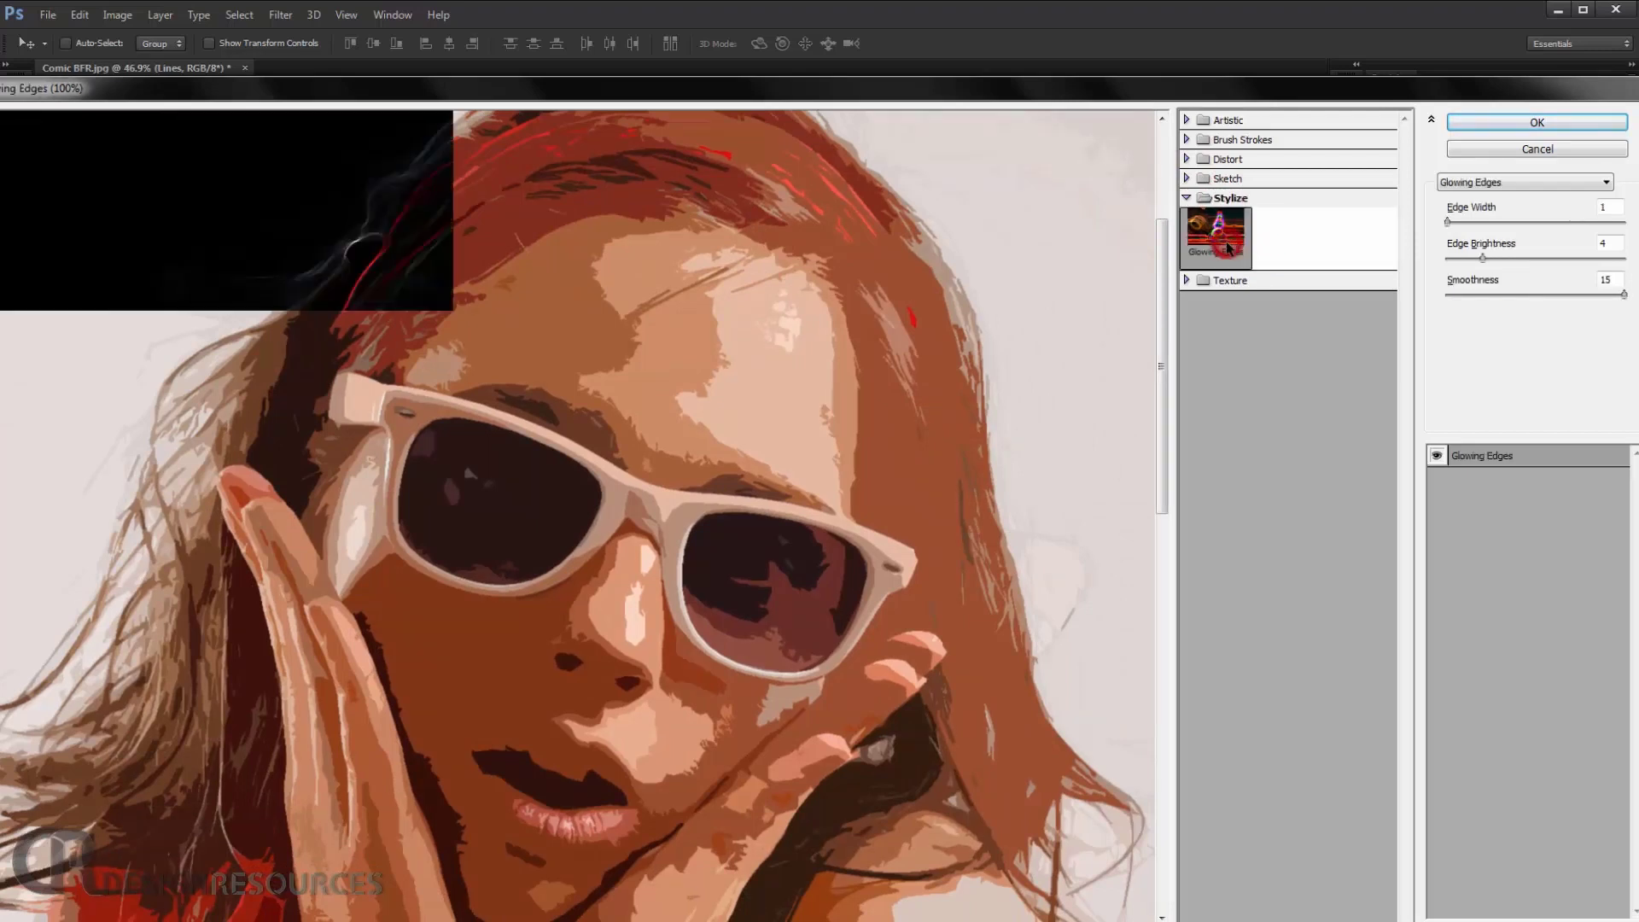
pyautogui.moveTo(940, 472); pyautogui.dragTo(990, 327)
pyautogui.click(1606, 205)
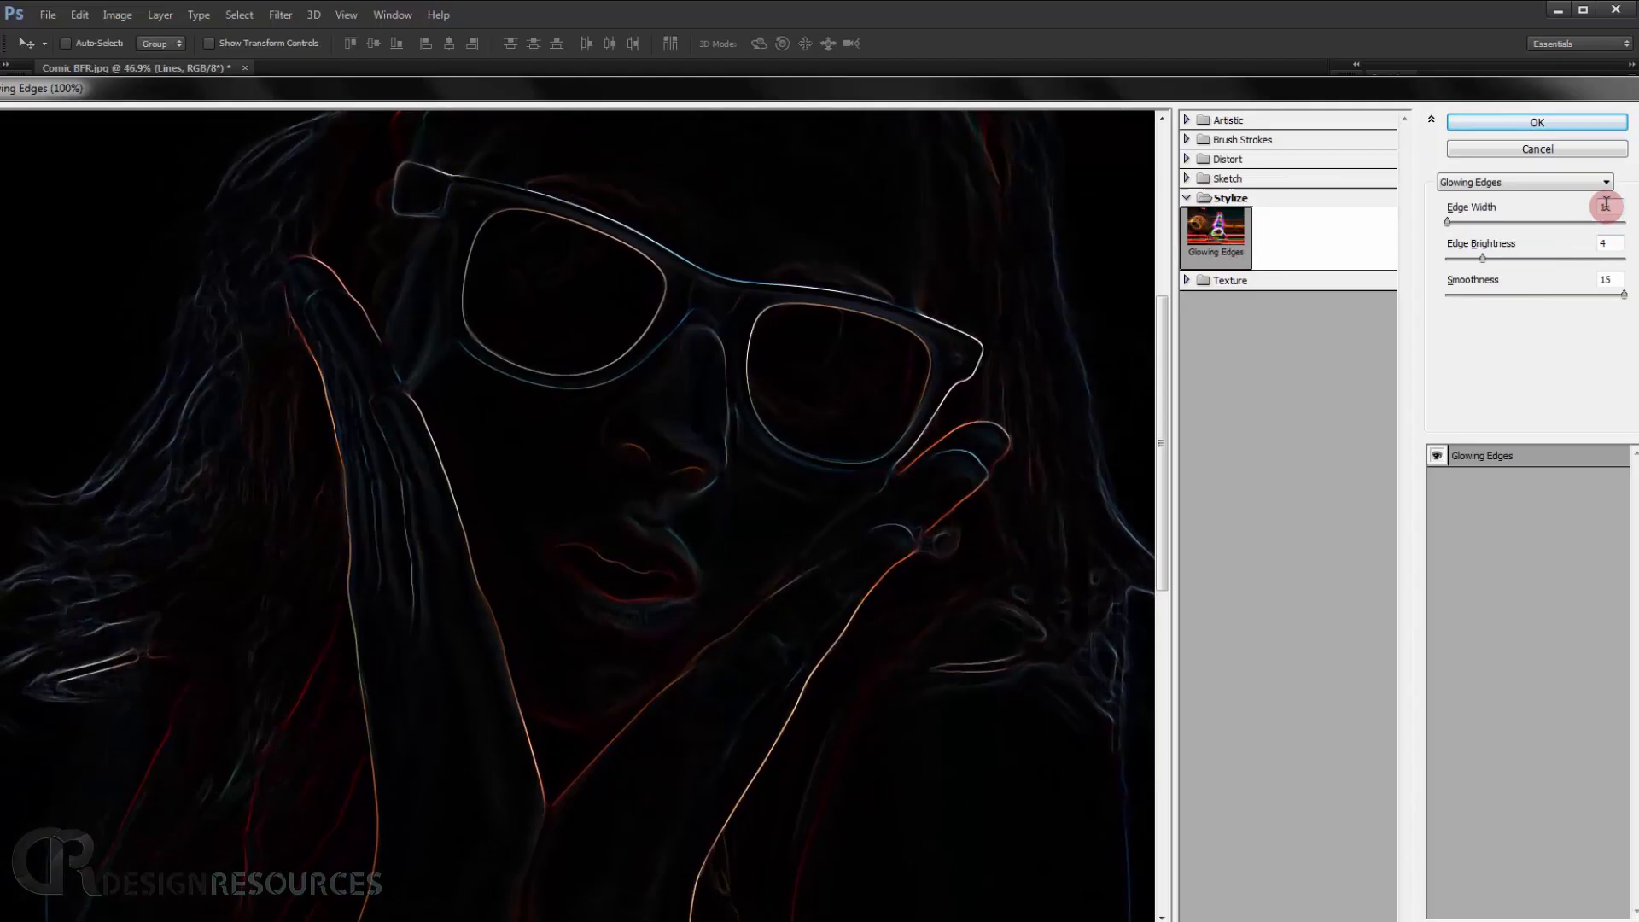
pyautogui.moveTo(1609, 206); pyautogui.dragTo(1626, 242)
pyautogui.click(1605, 243)
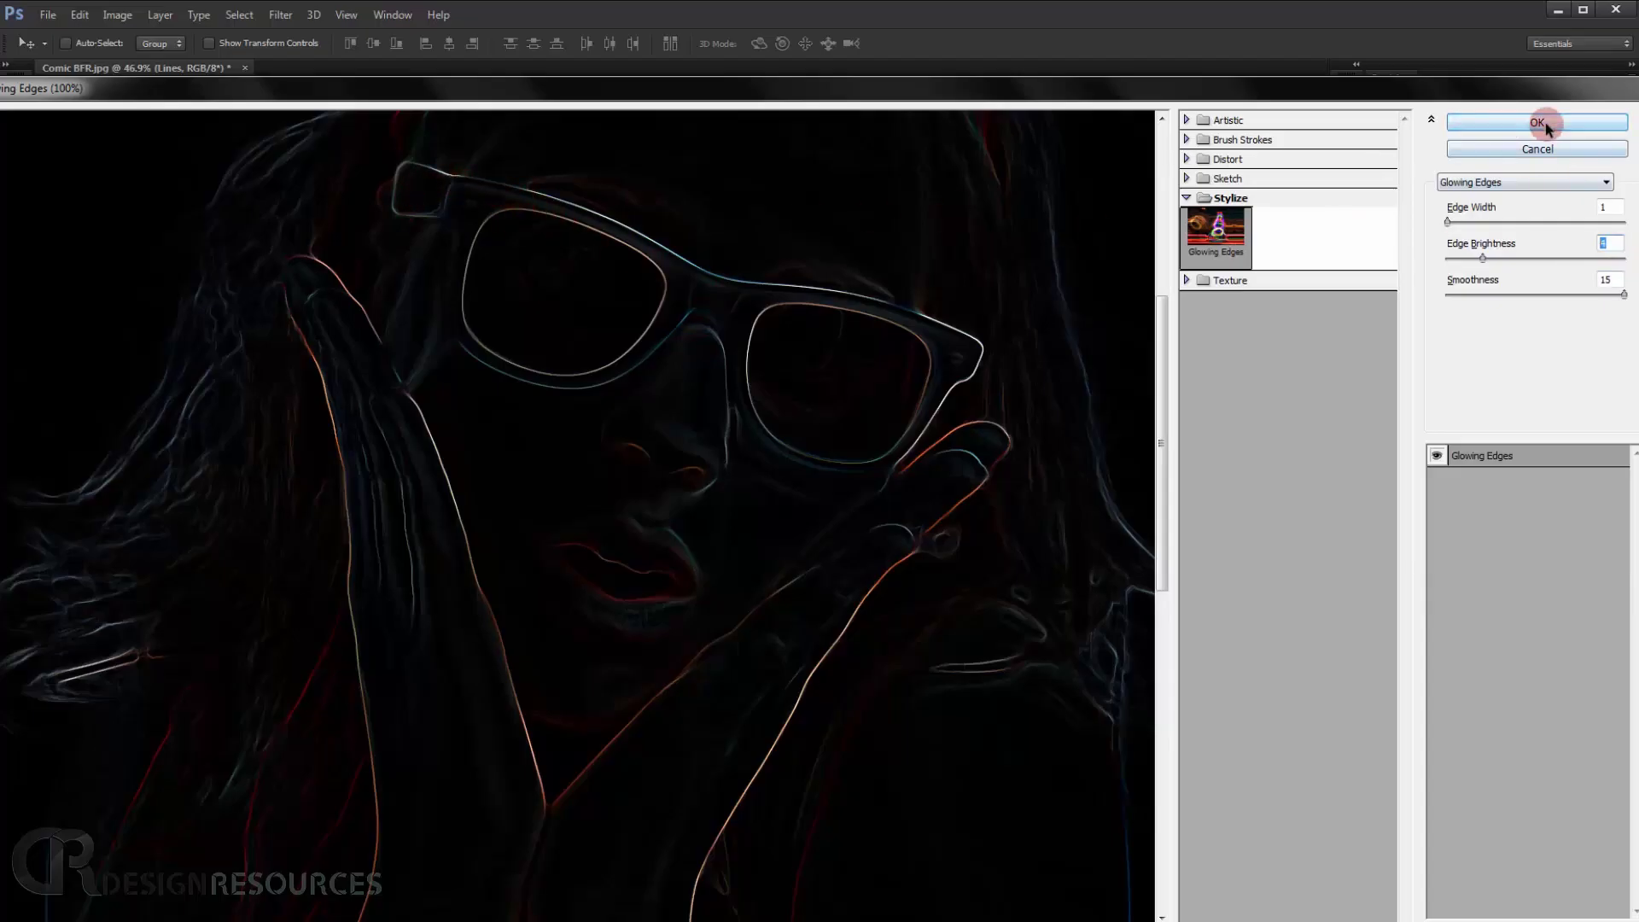
pyautogui.click(1519, 125)
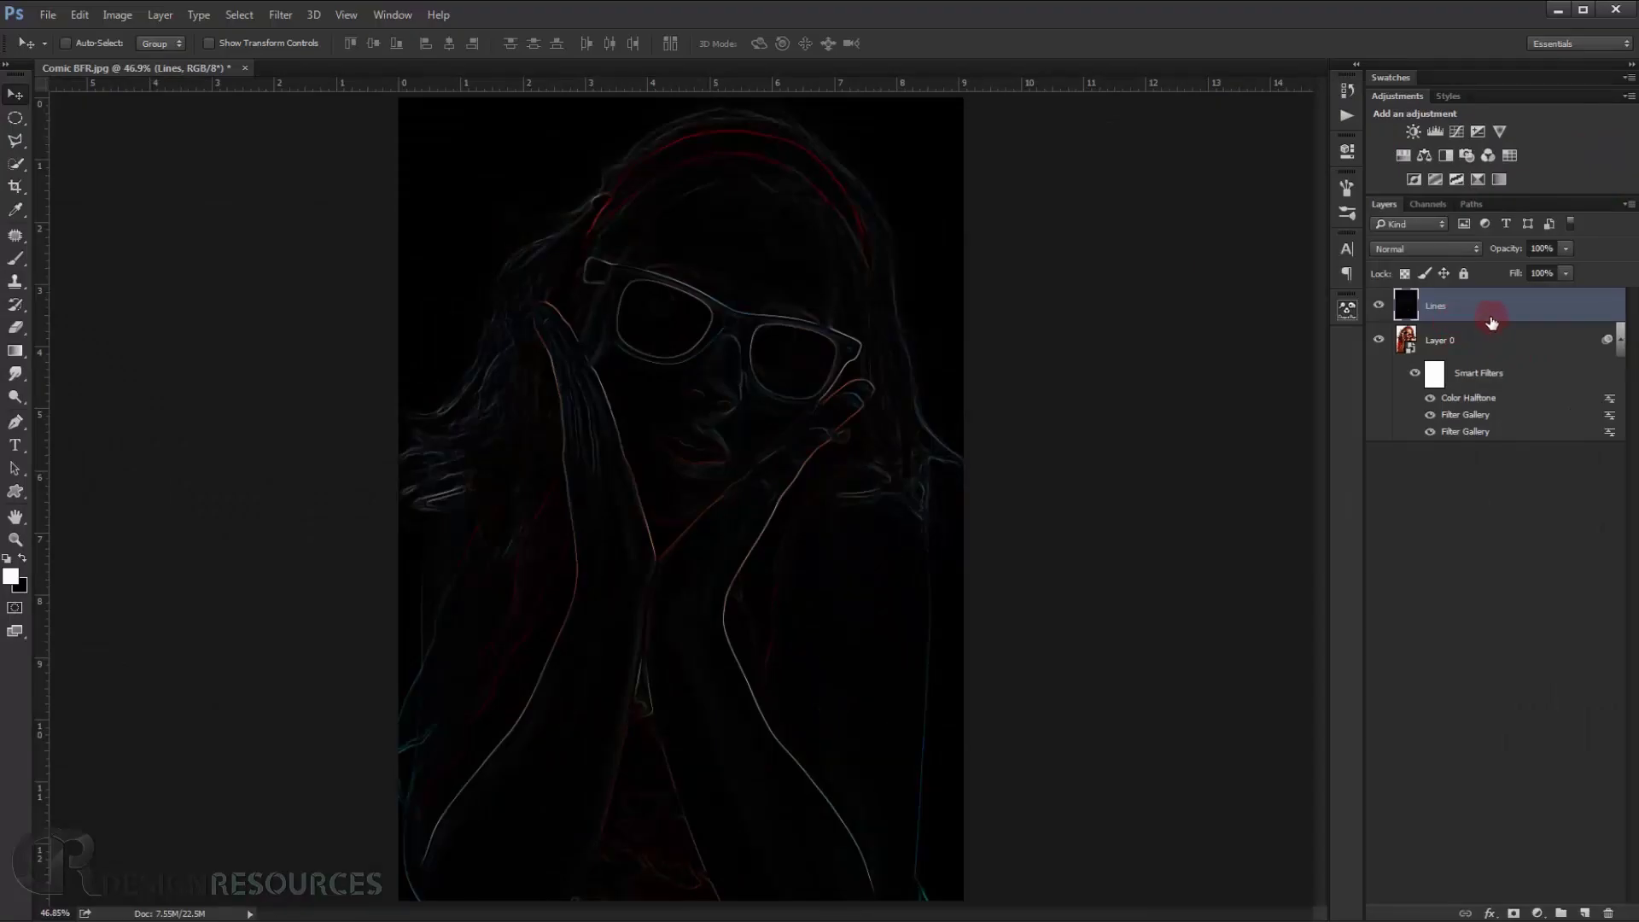
# Preview the Sketch > Torn Edges filter on the Lines layer, framing the face.
pyautogui.click(280, 15)
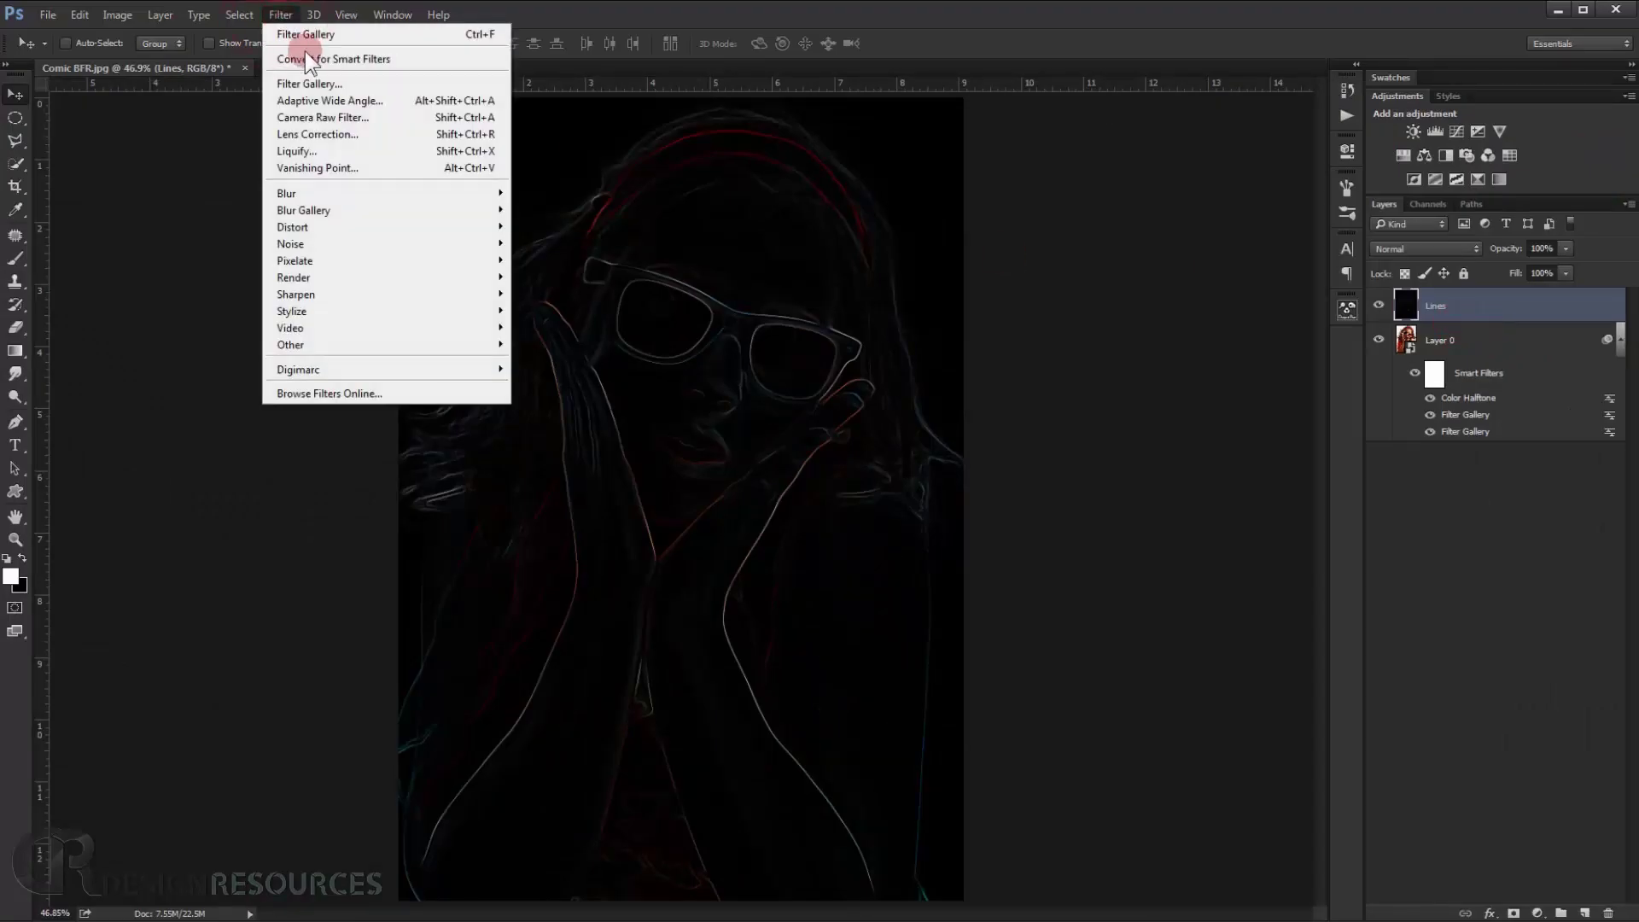
pyautogui.click(295, 75)
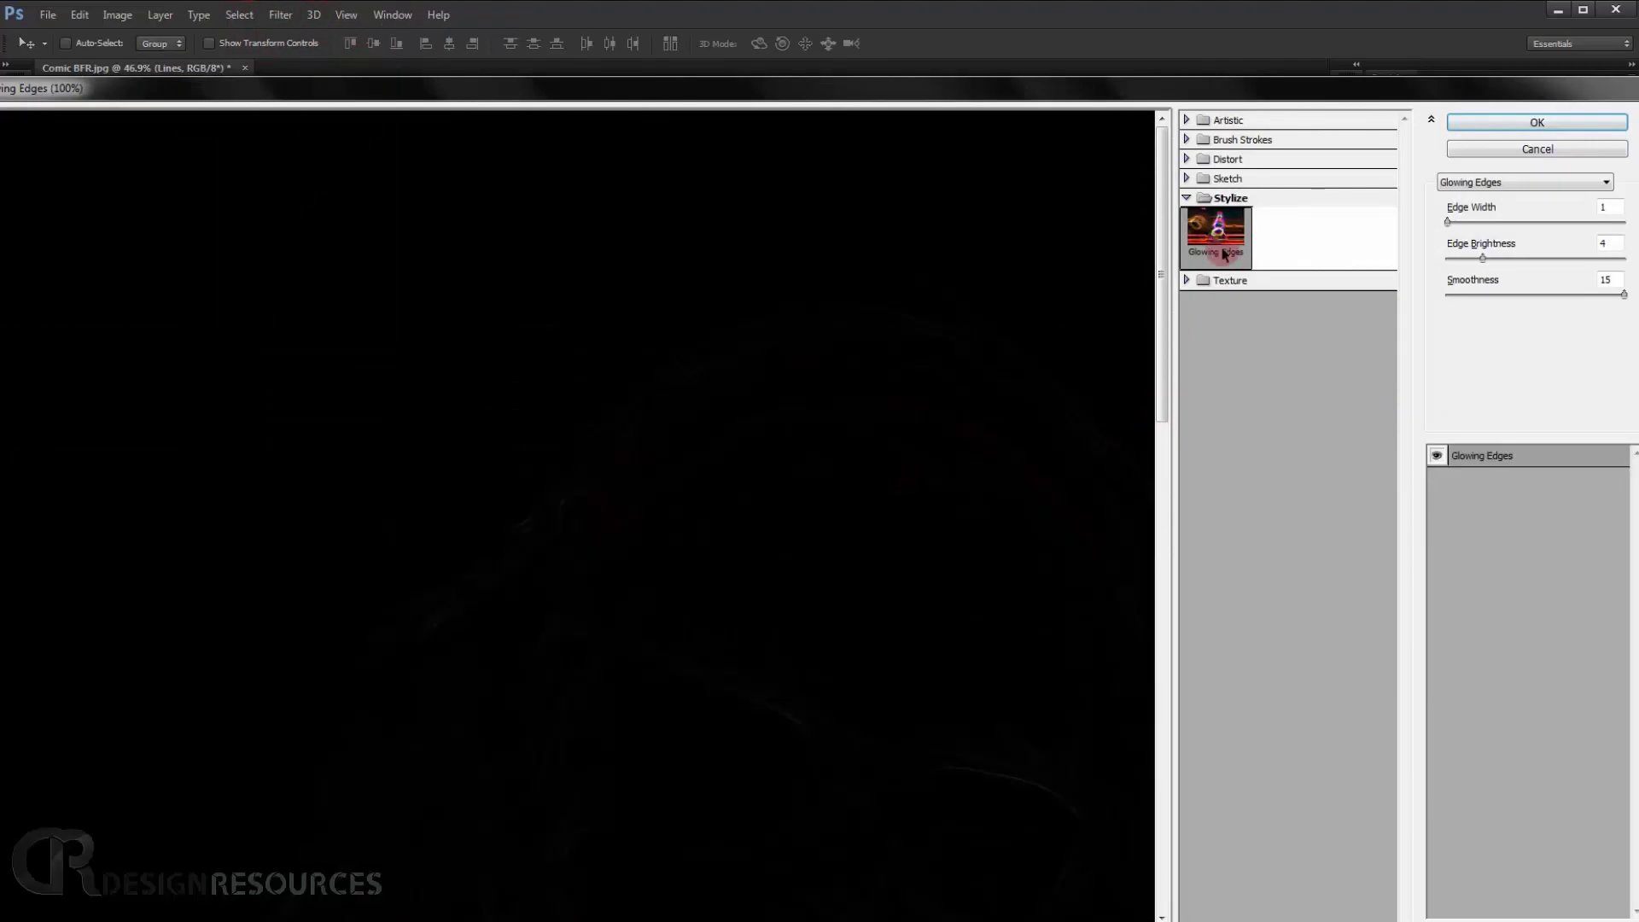
pyautogui.click(1188, 197)
pyautogui.click(1187, 177)
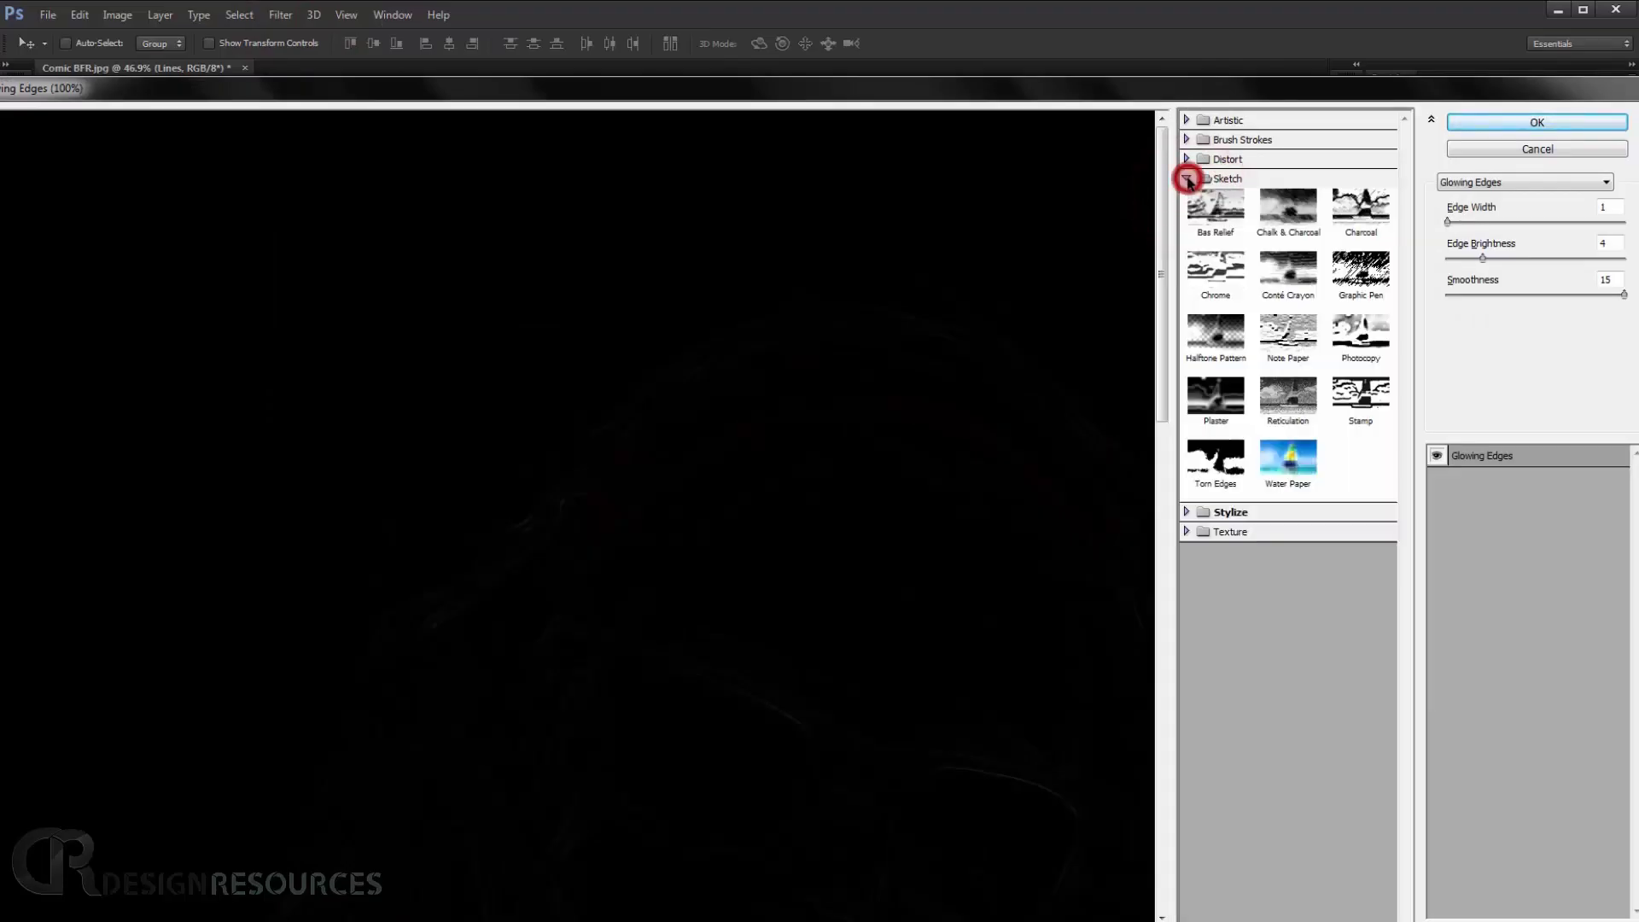
pyautogui.click(1216, 461)
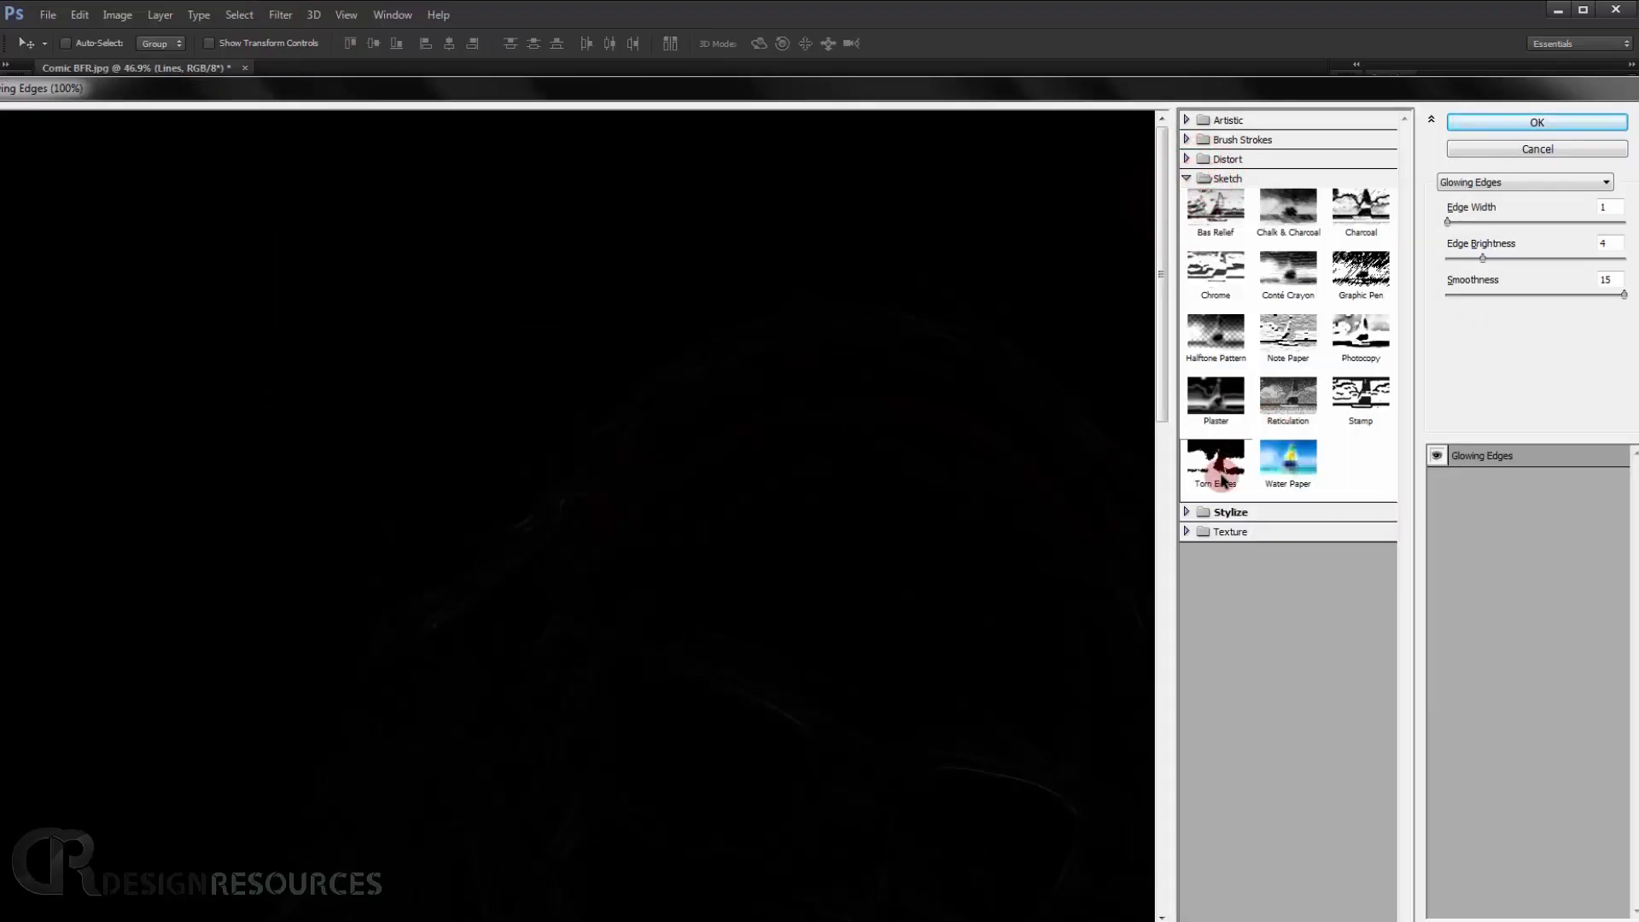
pyautogui.moveTo(700, 350); pyautogui.dragTo(828, 461)
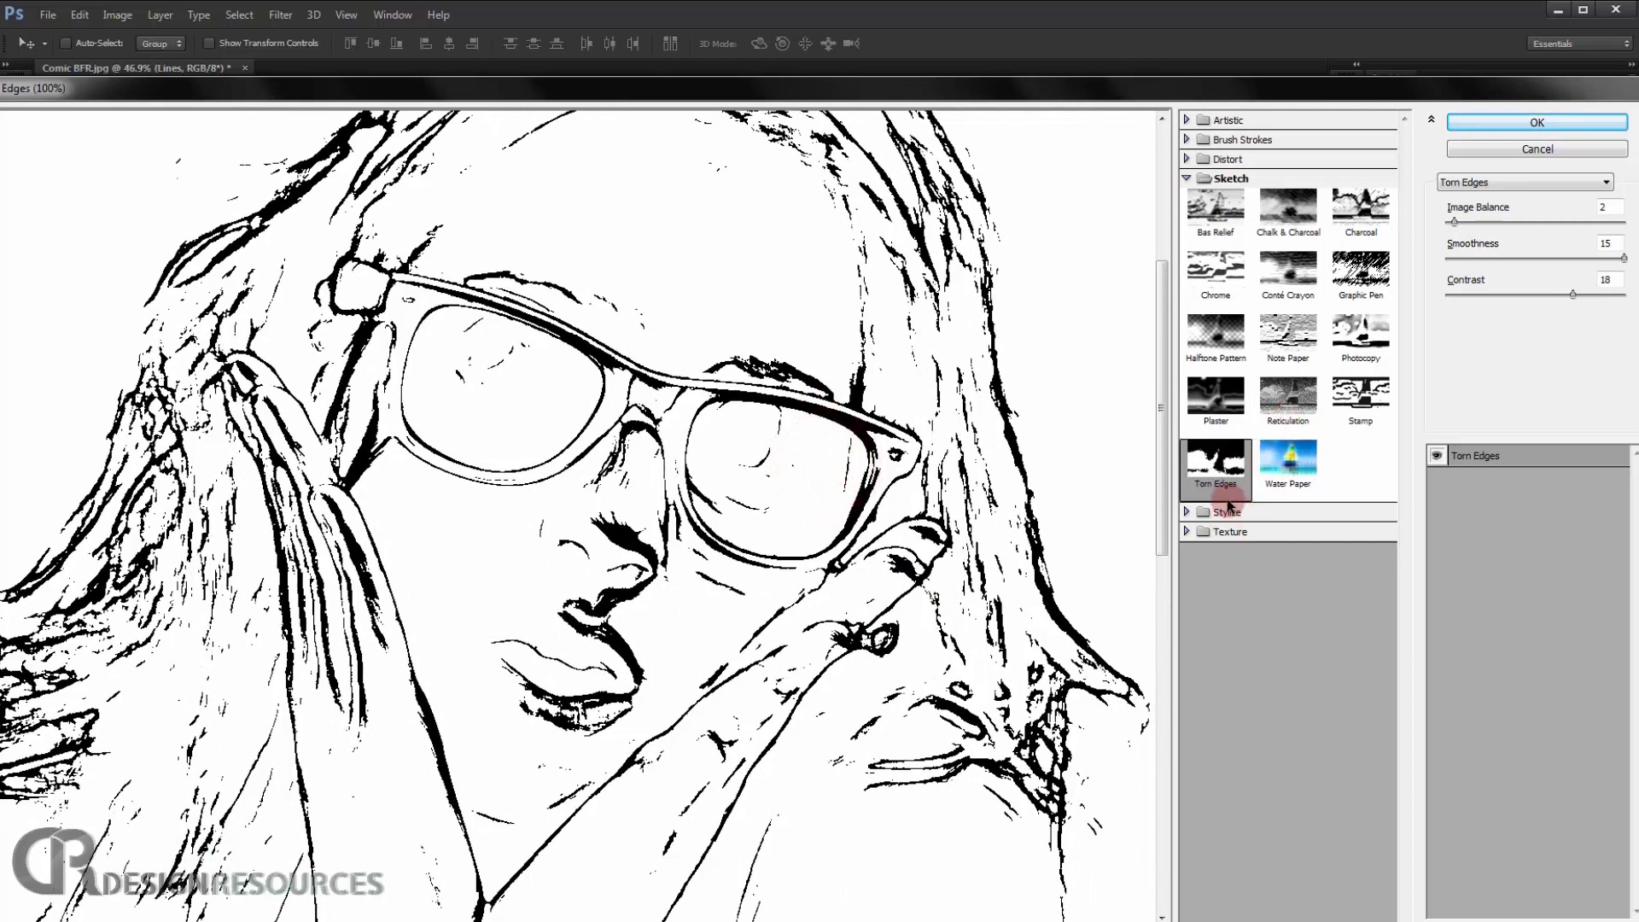
pyautogui.moveTo(933, 395); pyautogui.dragTo(794, 418)
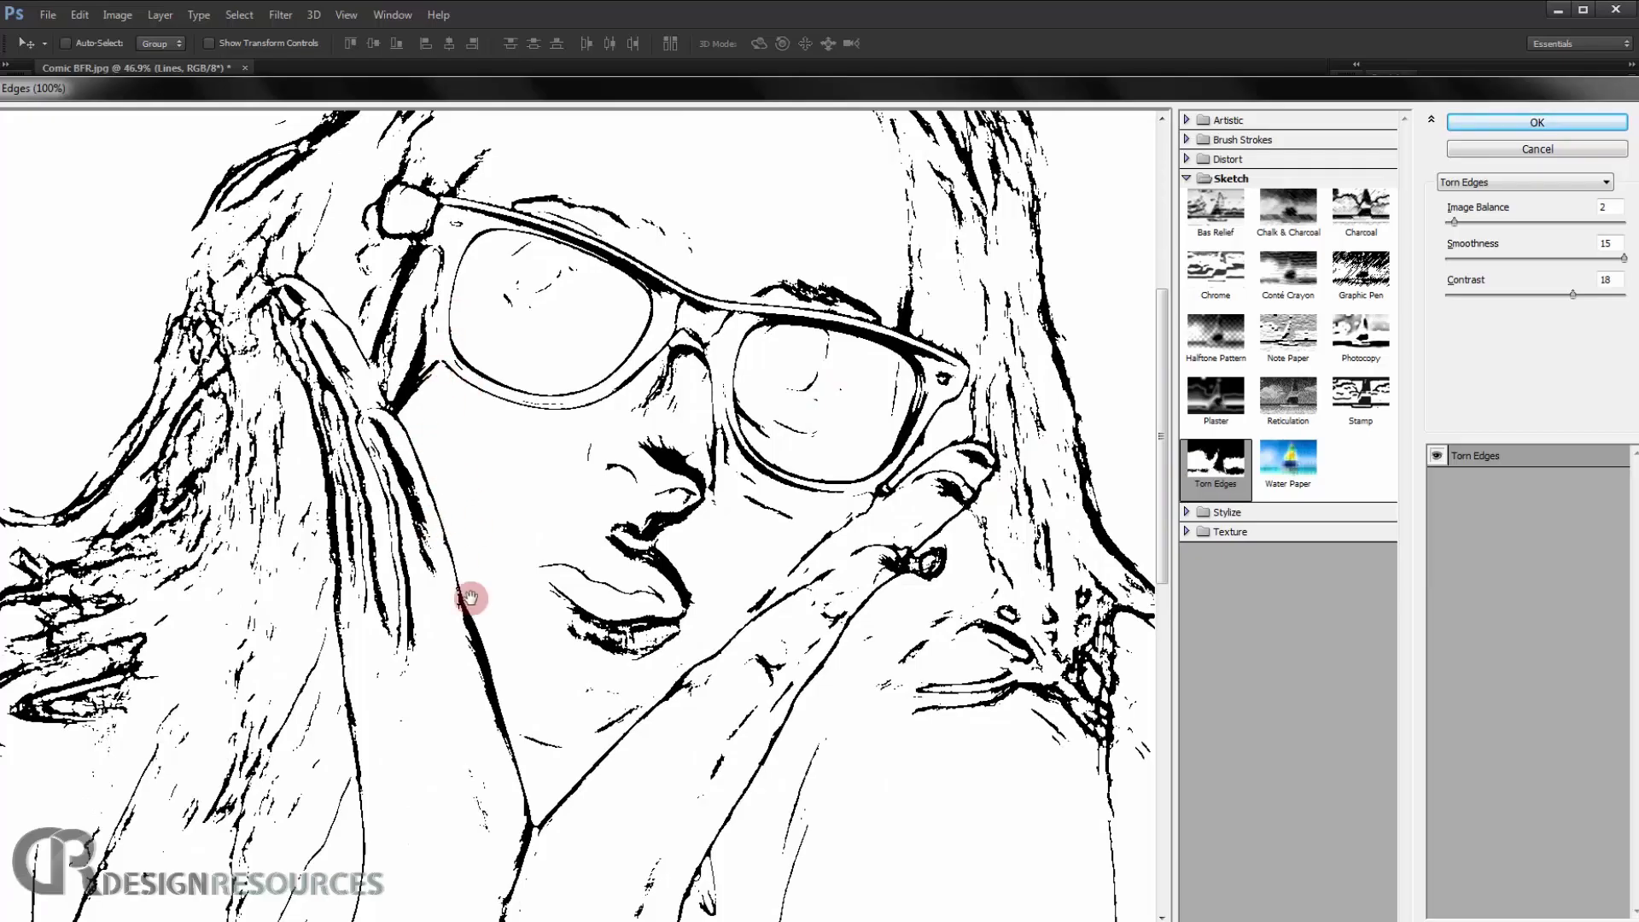
# Set Torn Edges to Image Balance 3, Smoothness 15, Contrast 18 and apply it.
pyautogui.click(1457, 224)
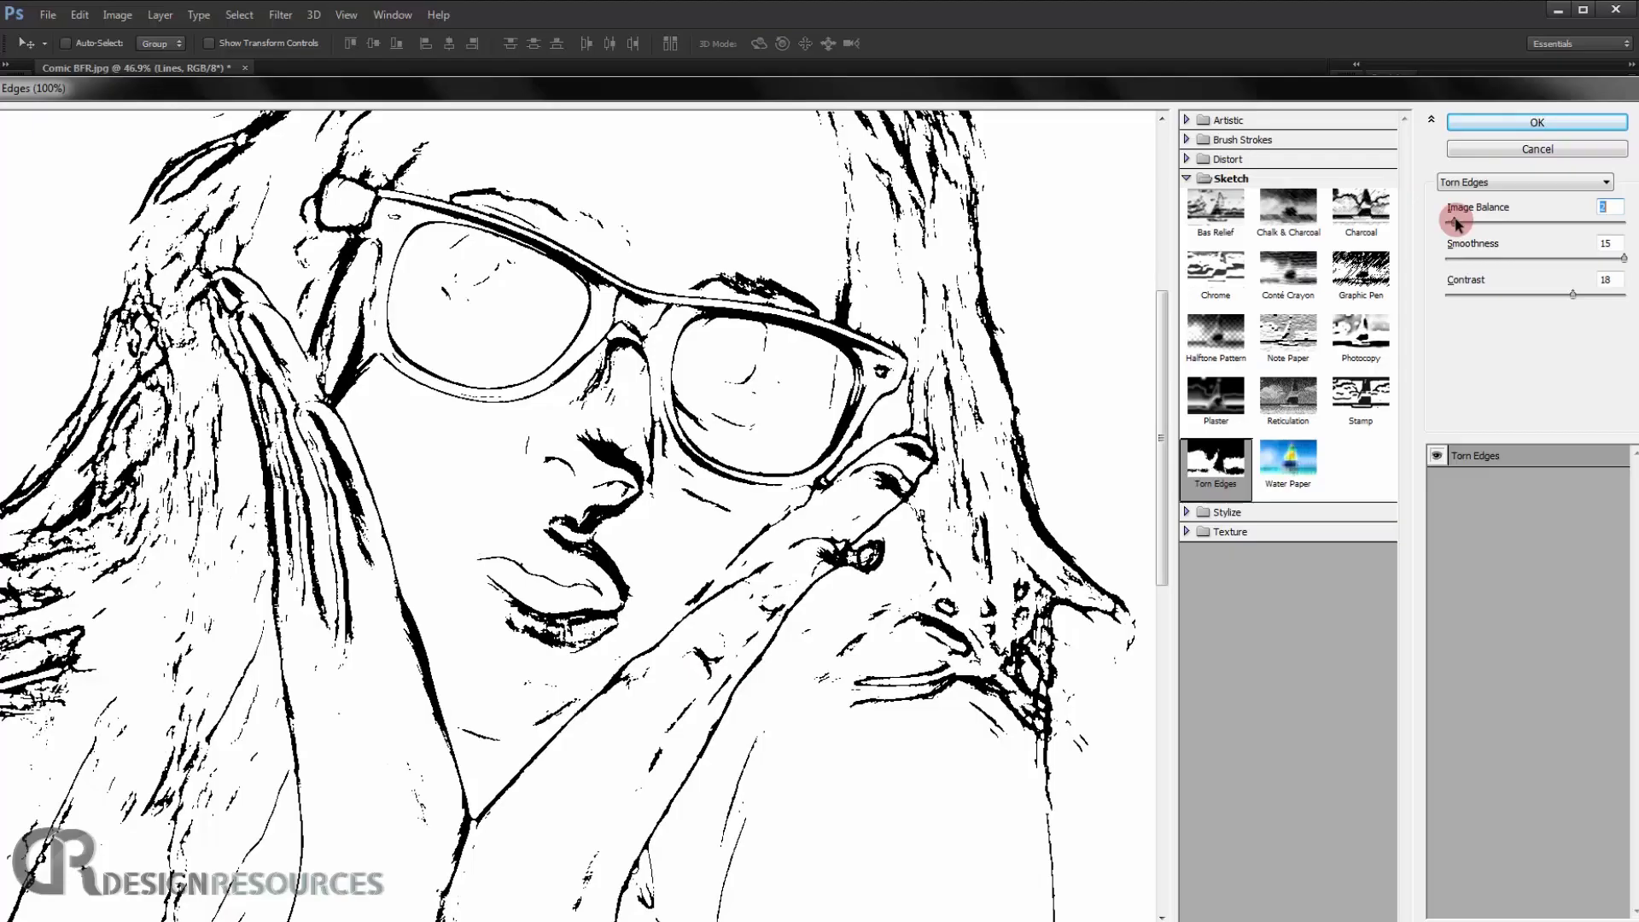
pyautogui.moveTo(1456, 223); pyautogui.dragTo(1461, 223)
pyautogui.moveTo(515, 458); pyautogui.dragTo(633, 464)
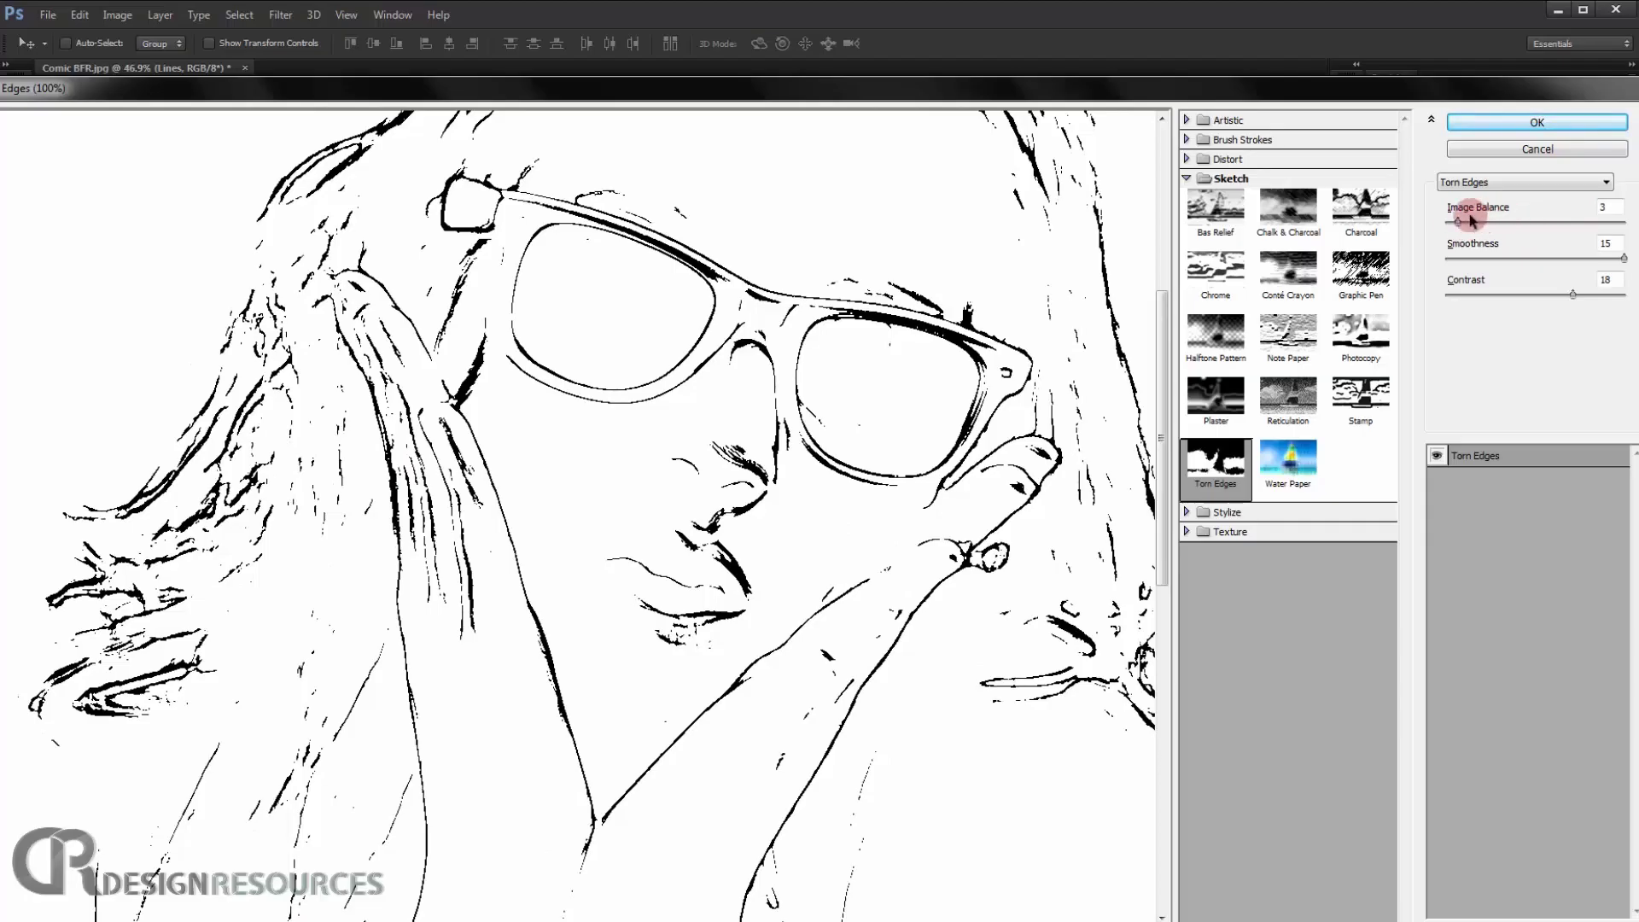
pyautogui.moveTo(1460, 223); pyautogui.dragTo(1457, 223)
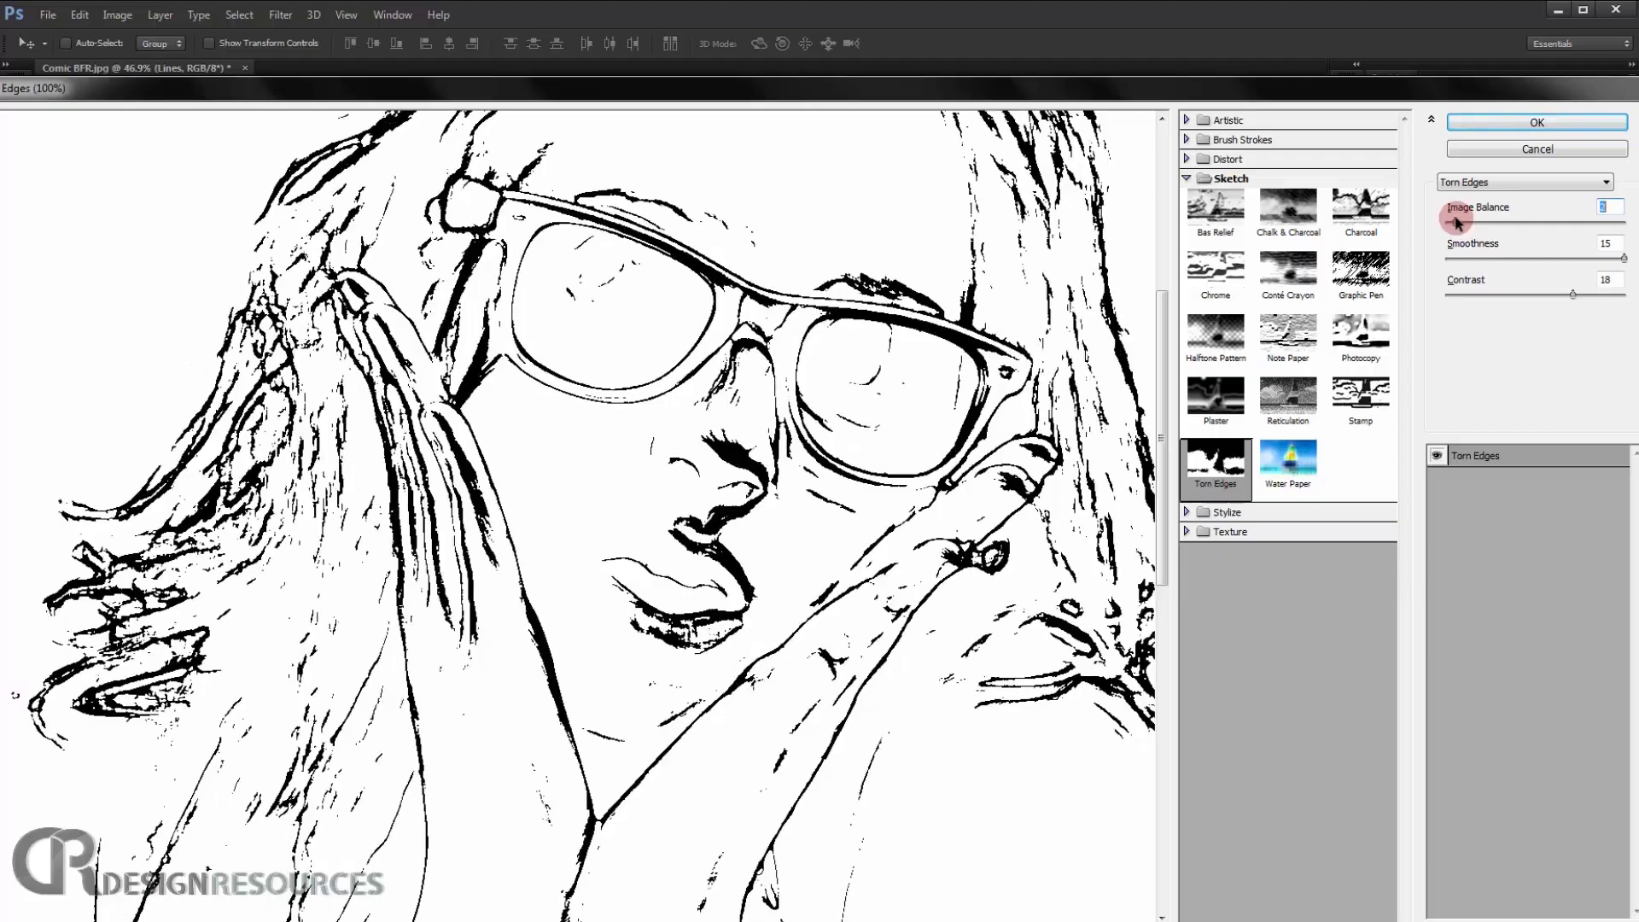
pyautogui.click(847, 498)
pyautogui.moveTo(848, 499); pyautogui.dragTo(827, 464)
pyautogui.click(1601, 229)
pyautogui.click(1608, 243)
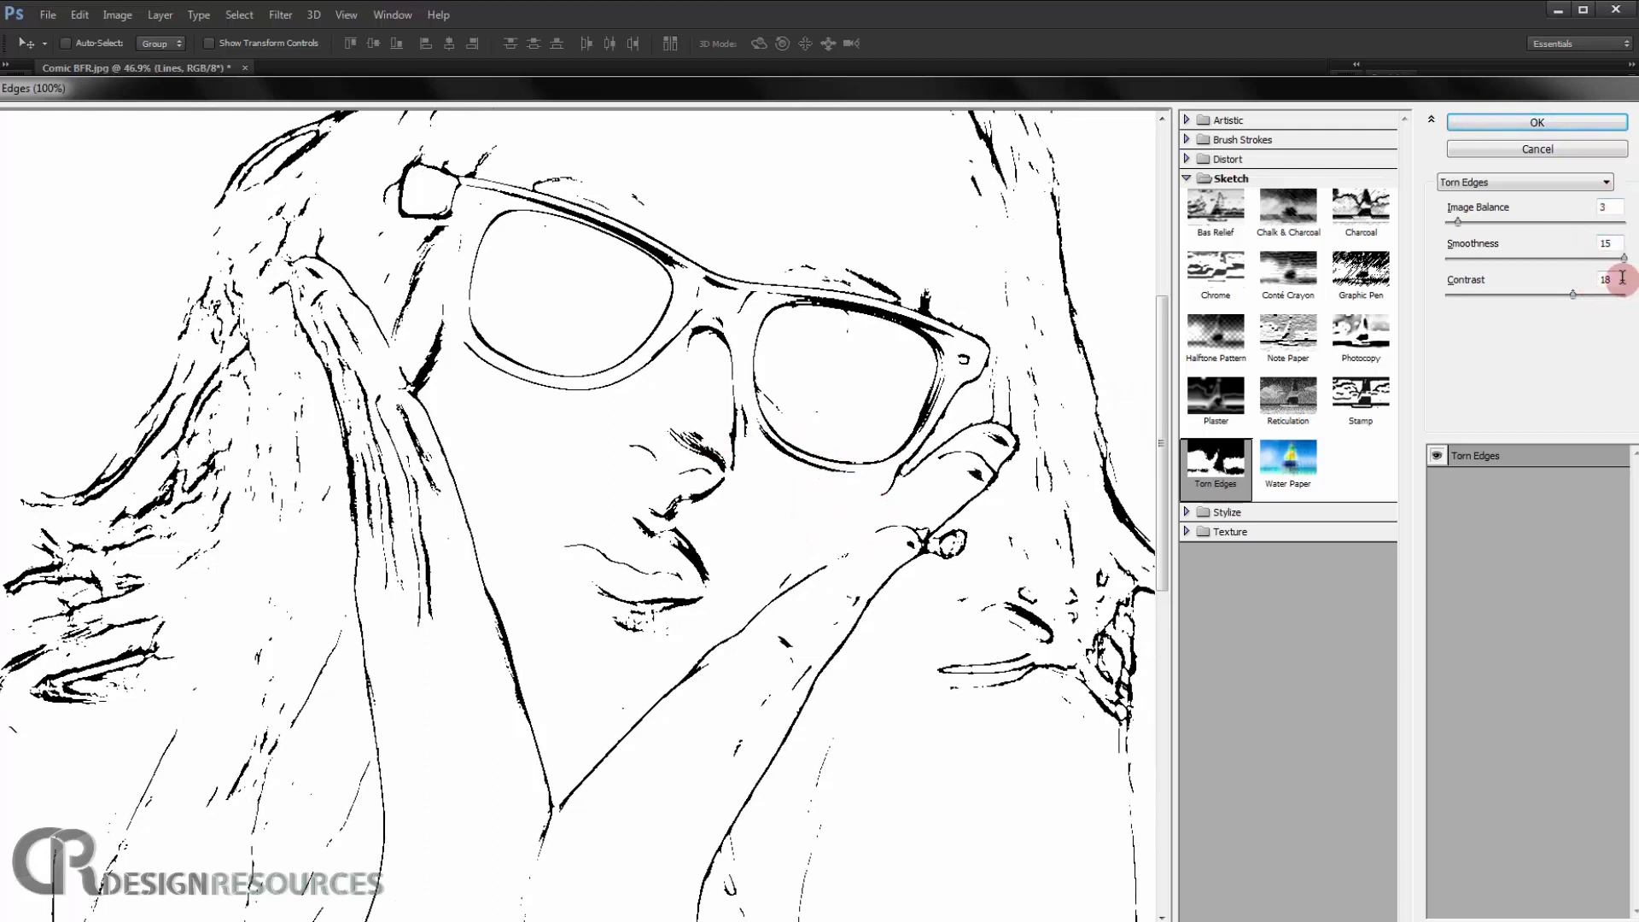
pyautogui.click(1537, 123)
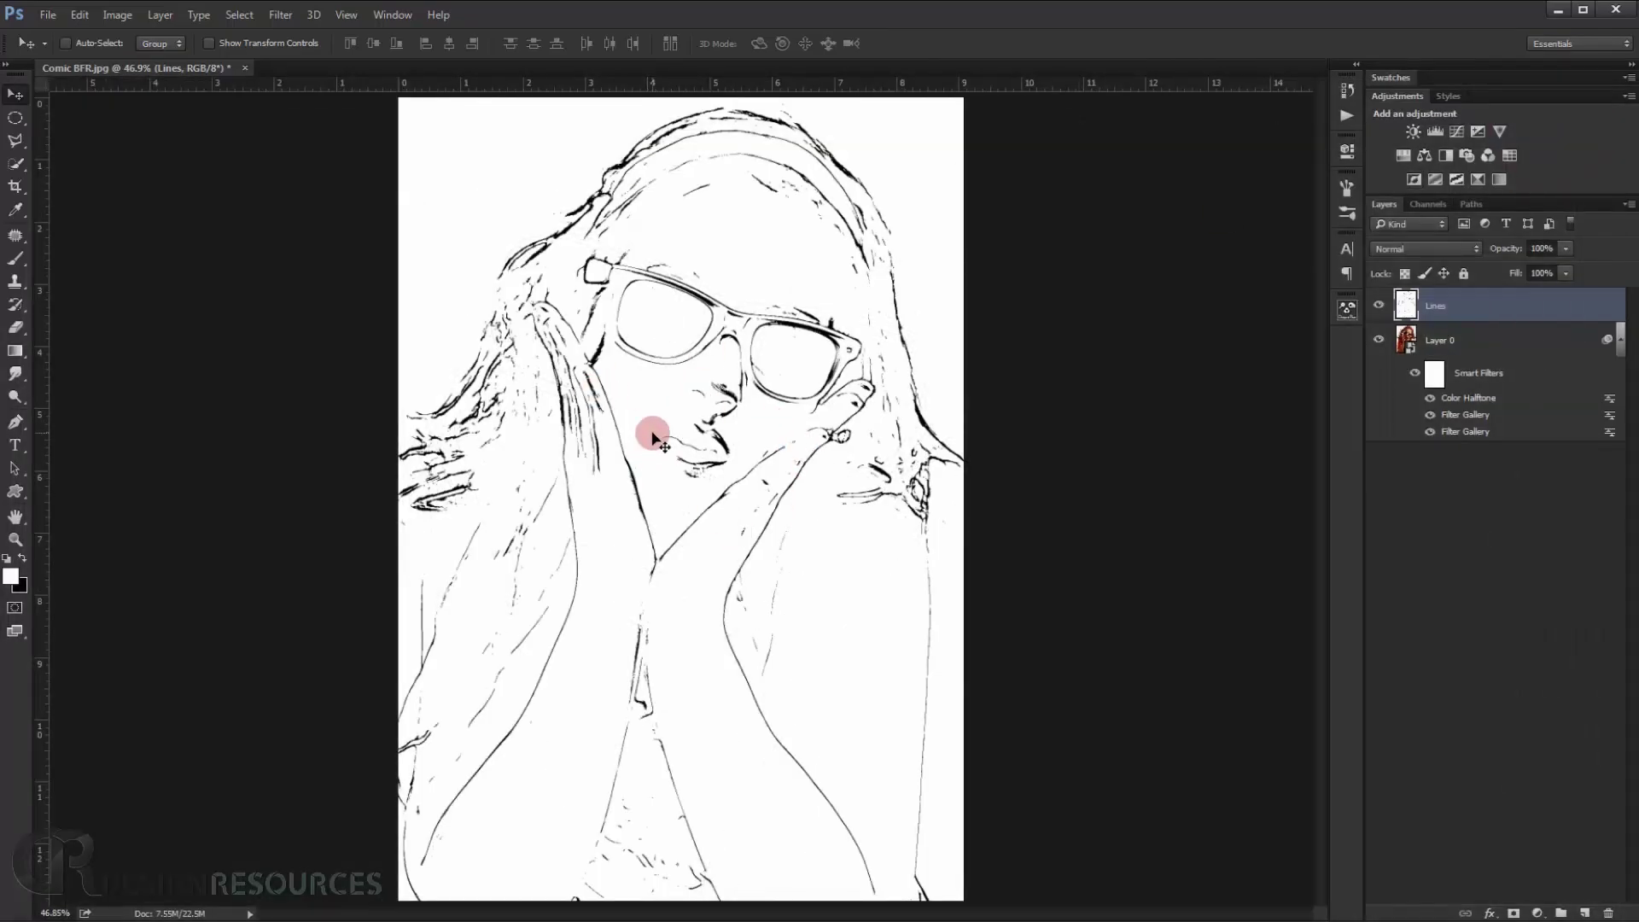
# Zoom in to check the ink line art, then zoom back out.
pyautogui.scroll(6, 680, 348)
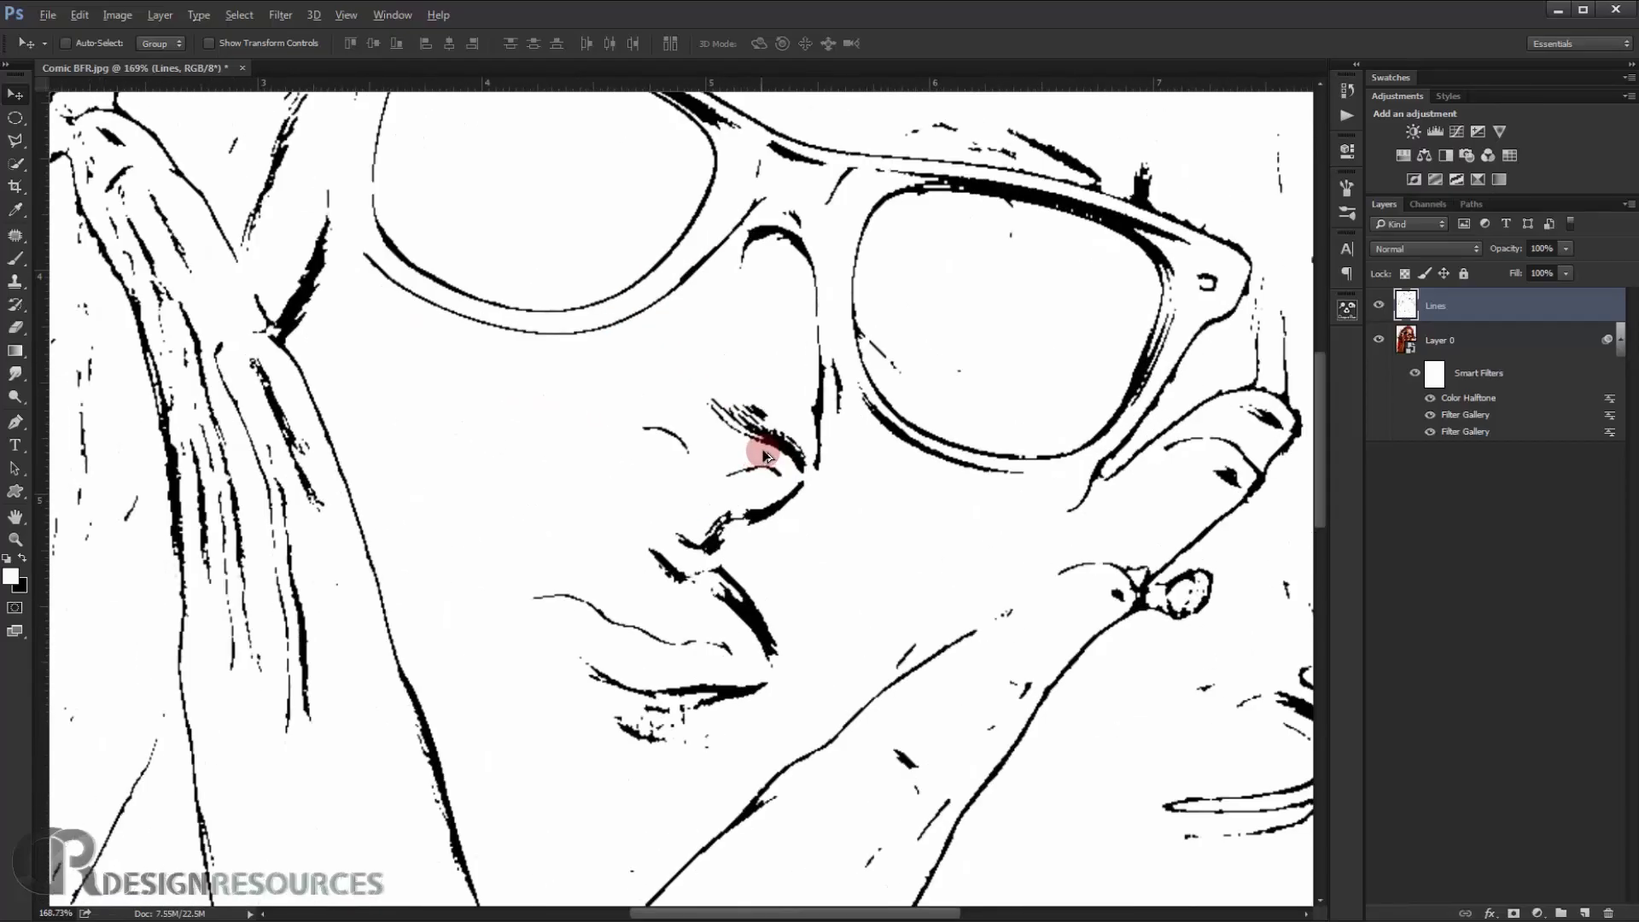
pyautogui.scroll(4, 764, 455)
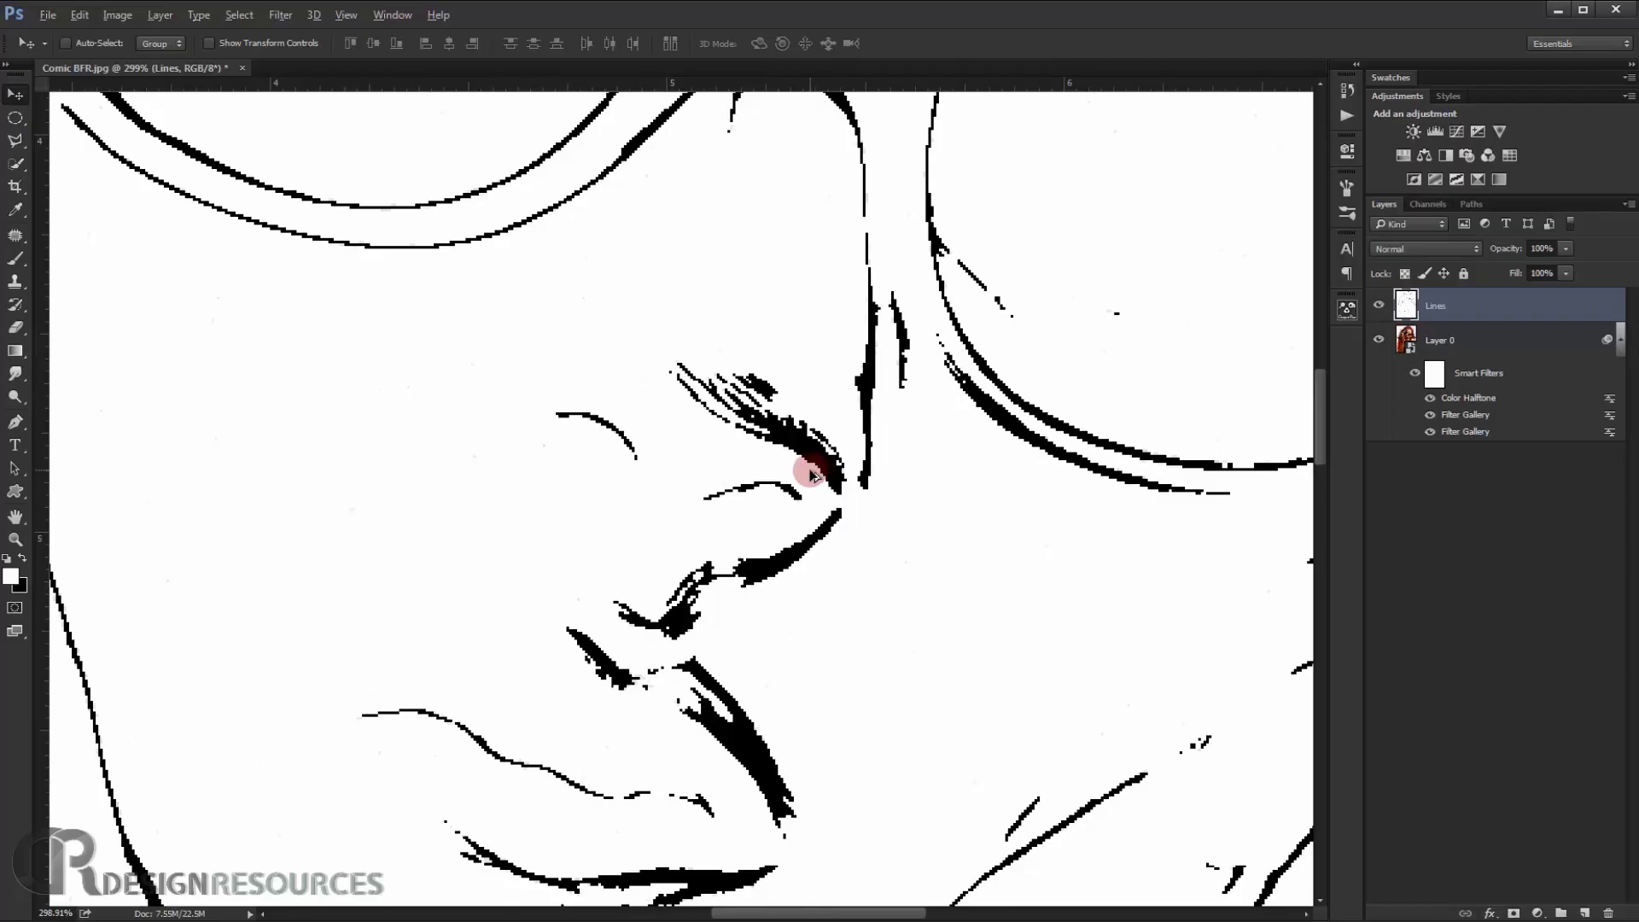
pyautogui.scroll(-10, 811, 474)
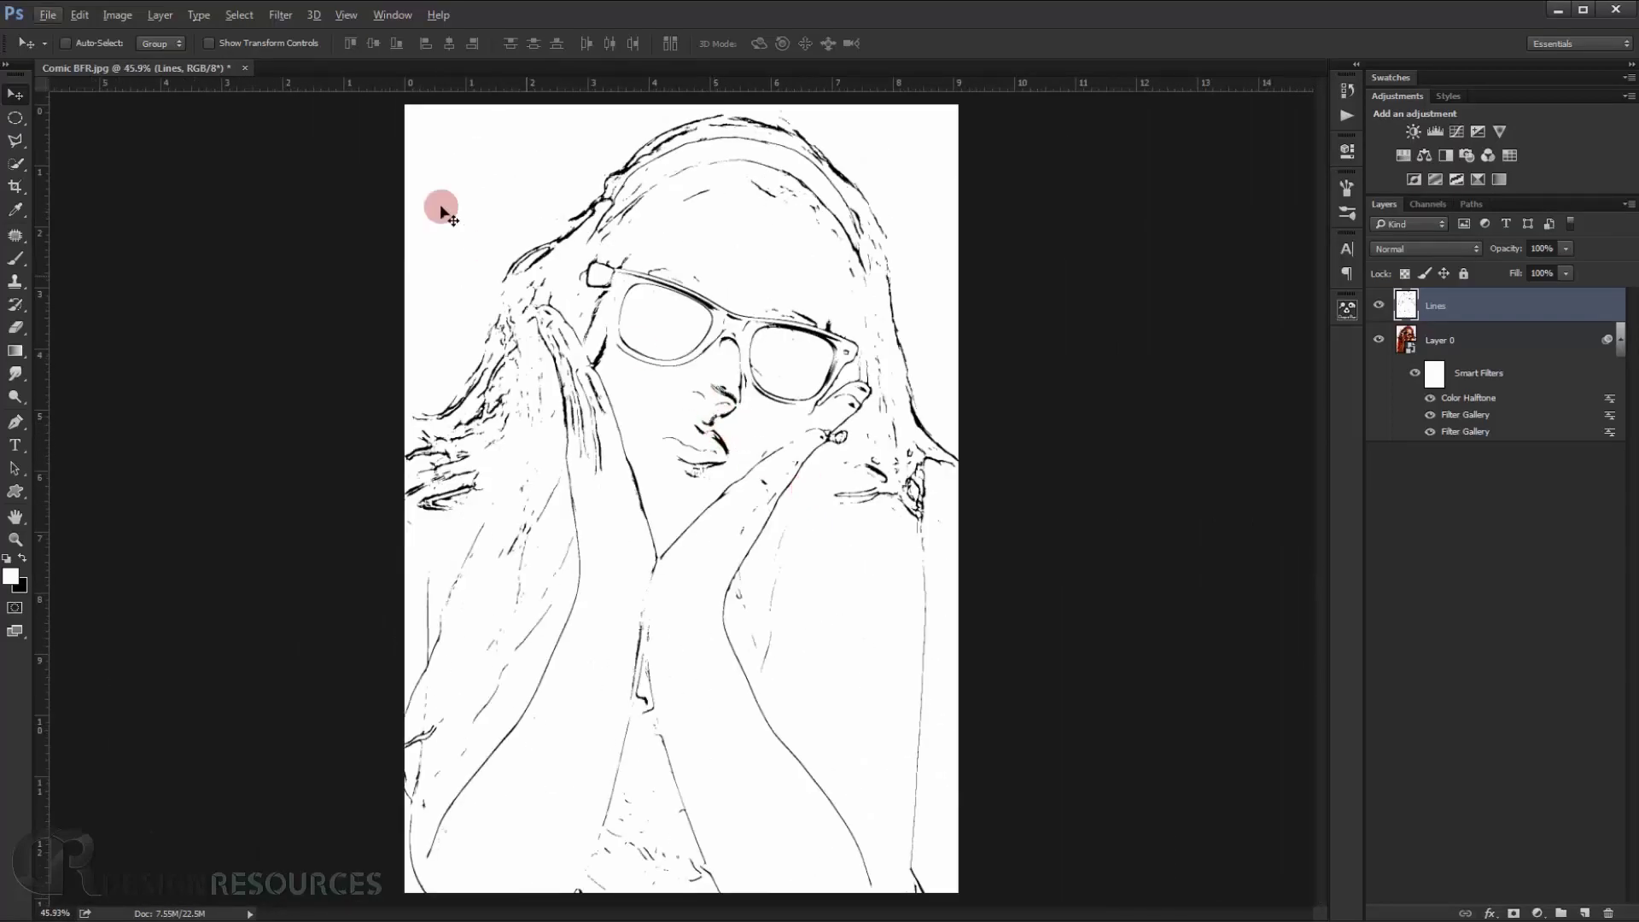
# Soften the line art with a 0.5-pixel Gaussian Blur.
pyautogui.click(285, 14)
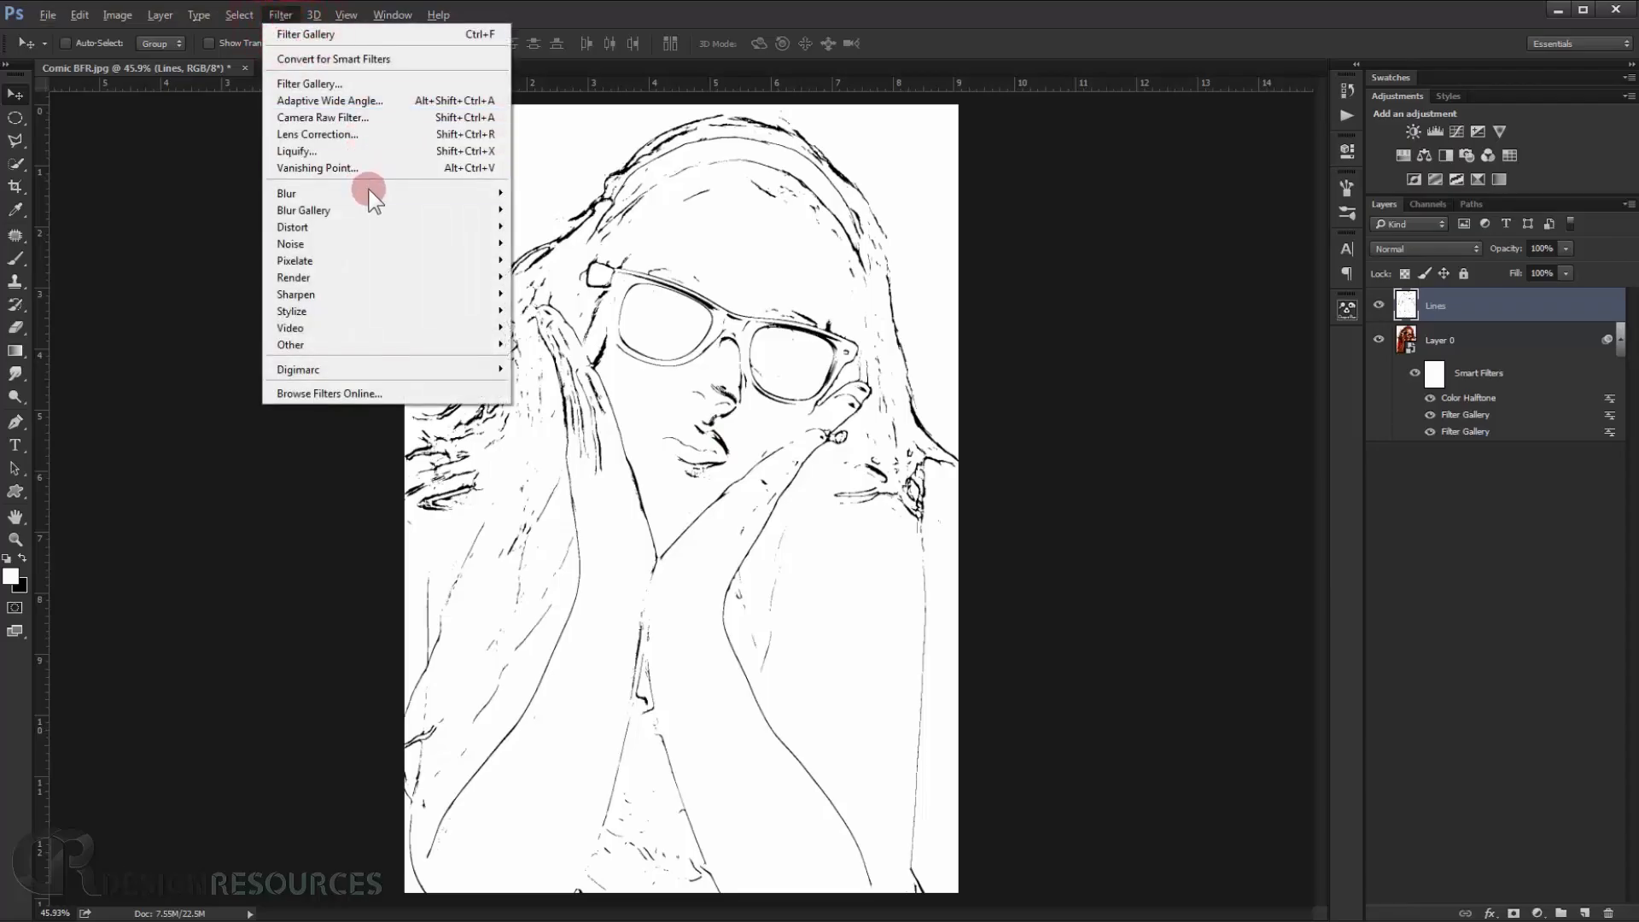
pyautogui.moveTo(423, 191)
pyautogui.click(575, 257)
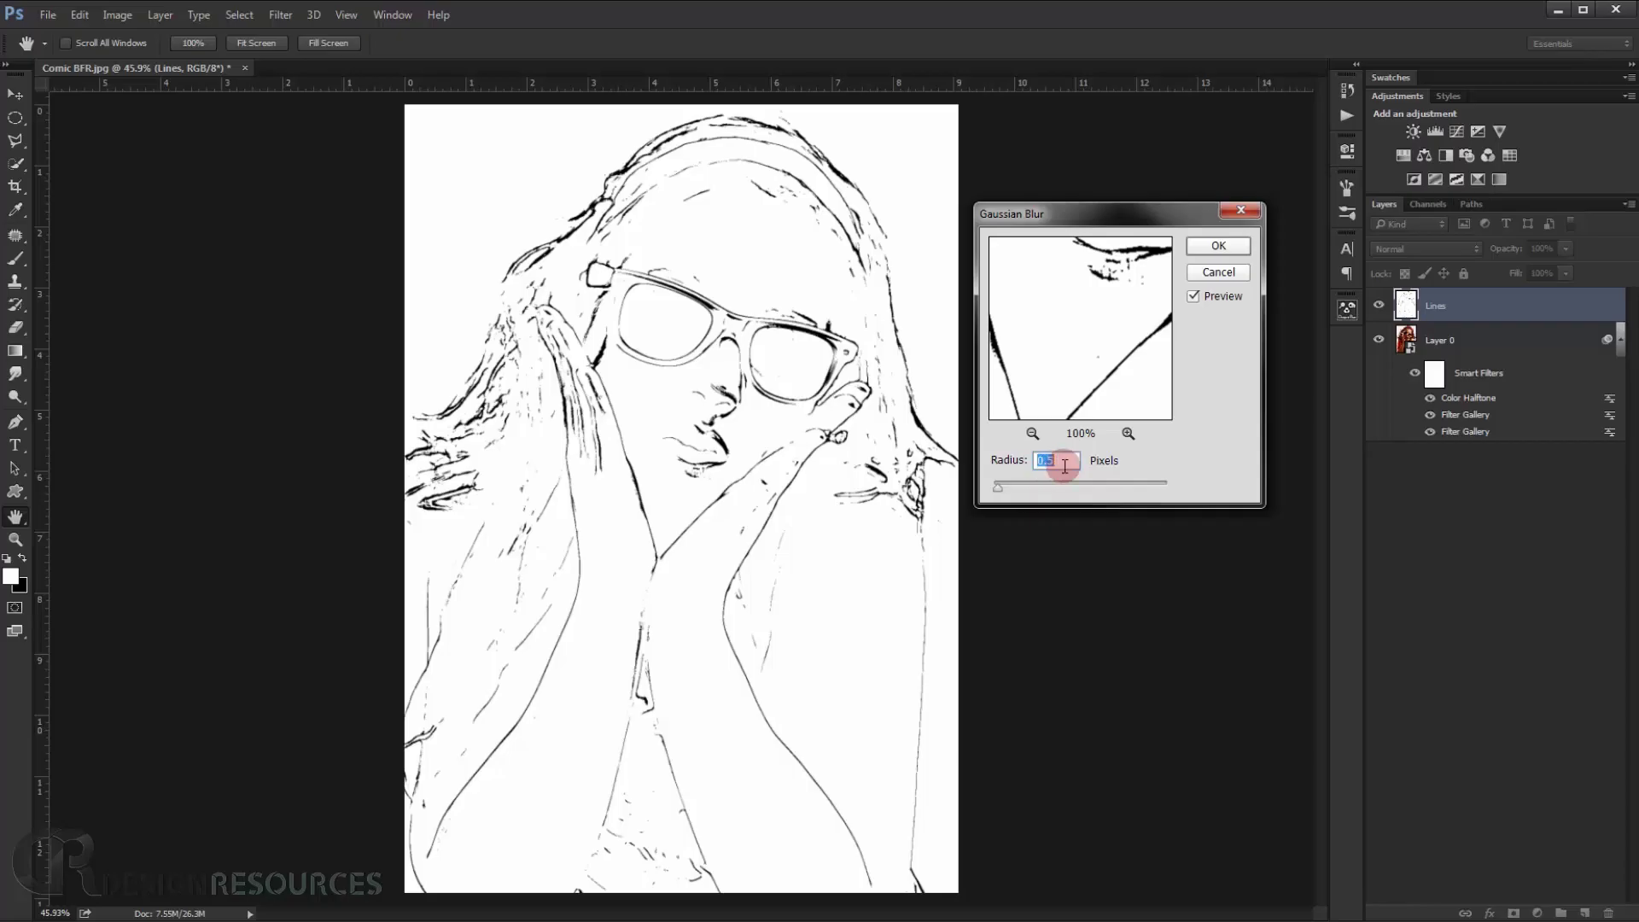
pyautogui.click(1218, 246)
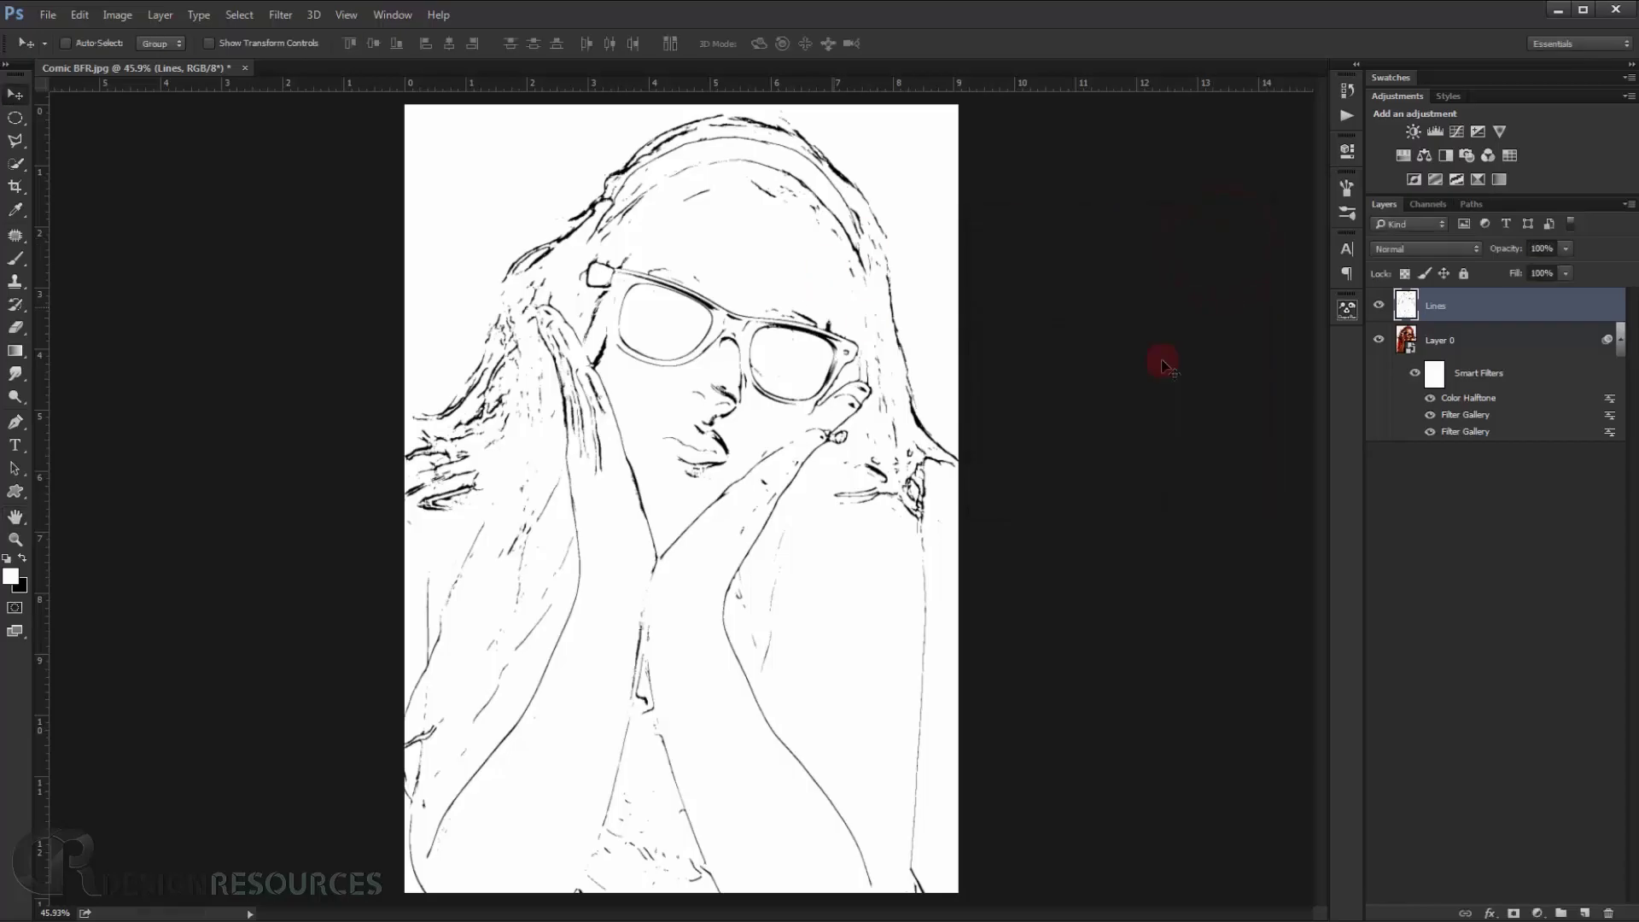
# Set the Lines layer to Multiply and toggle its visibility to compare the result.
pyautogui.click(1417, 248)
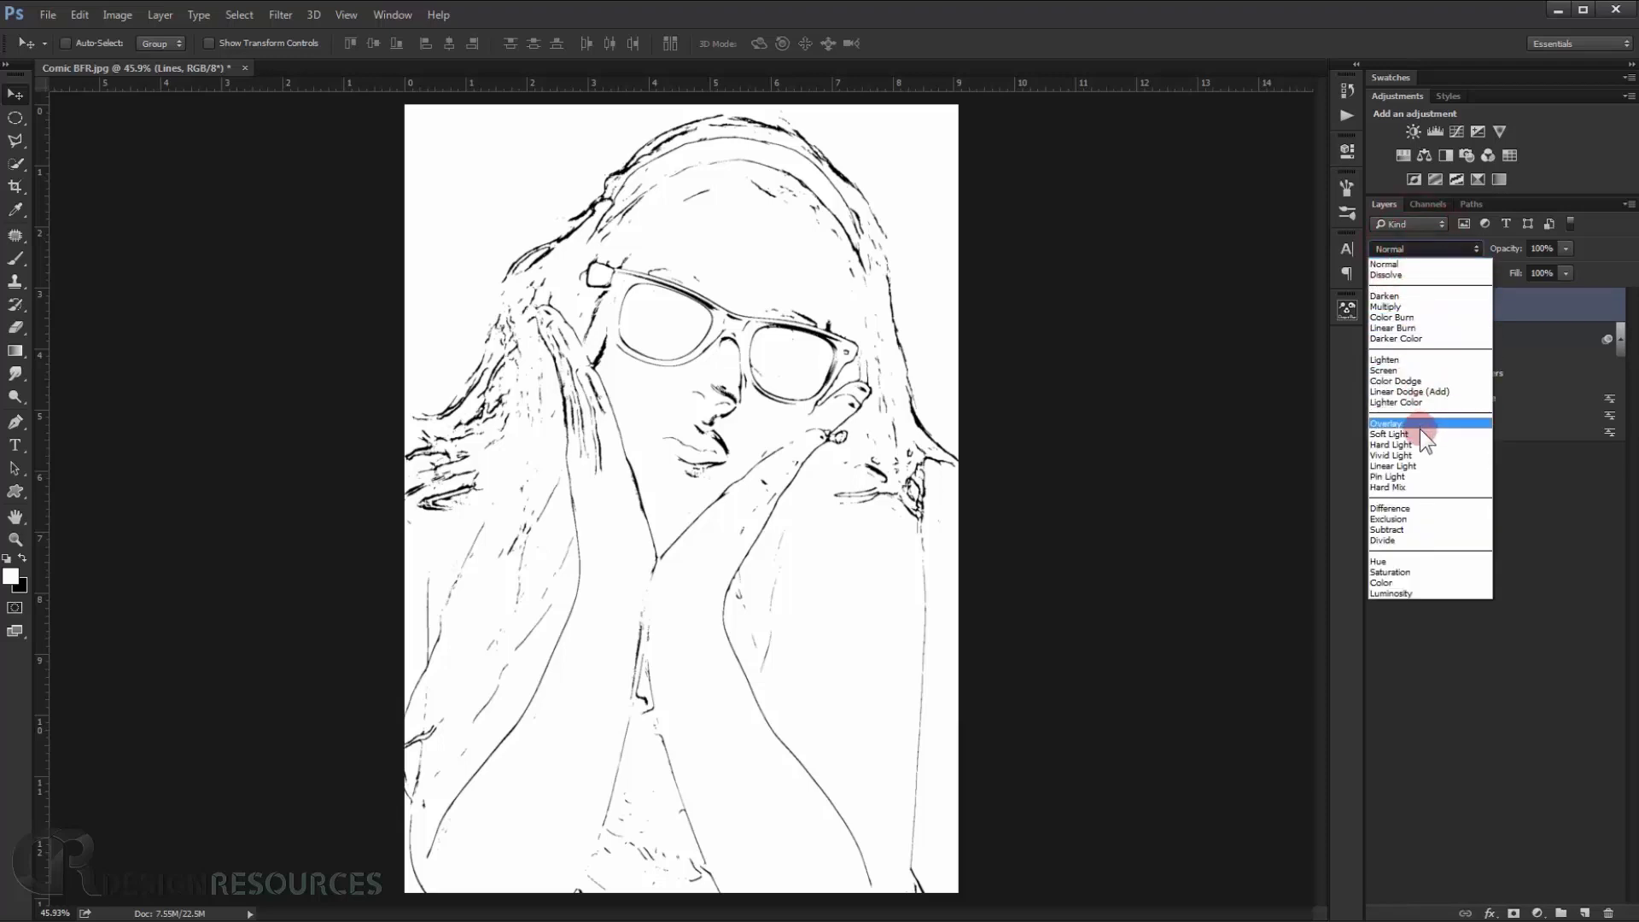
pyautogui.click(1397, 306)
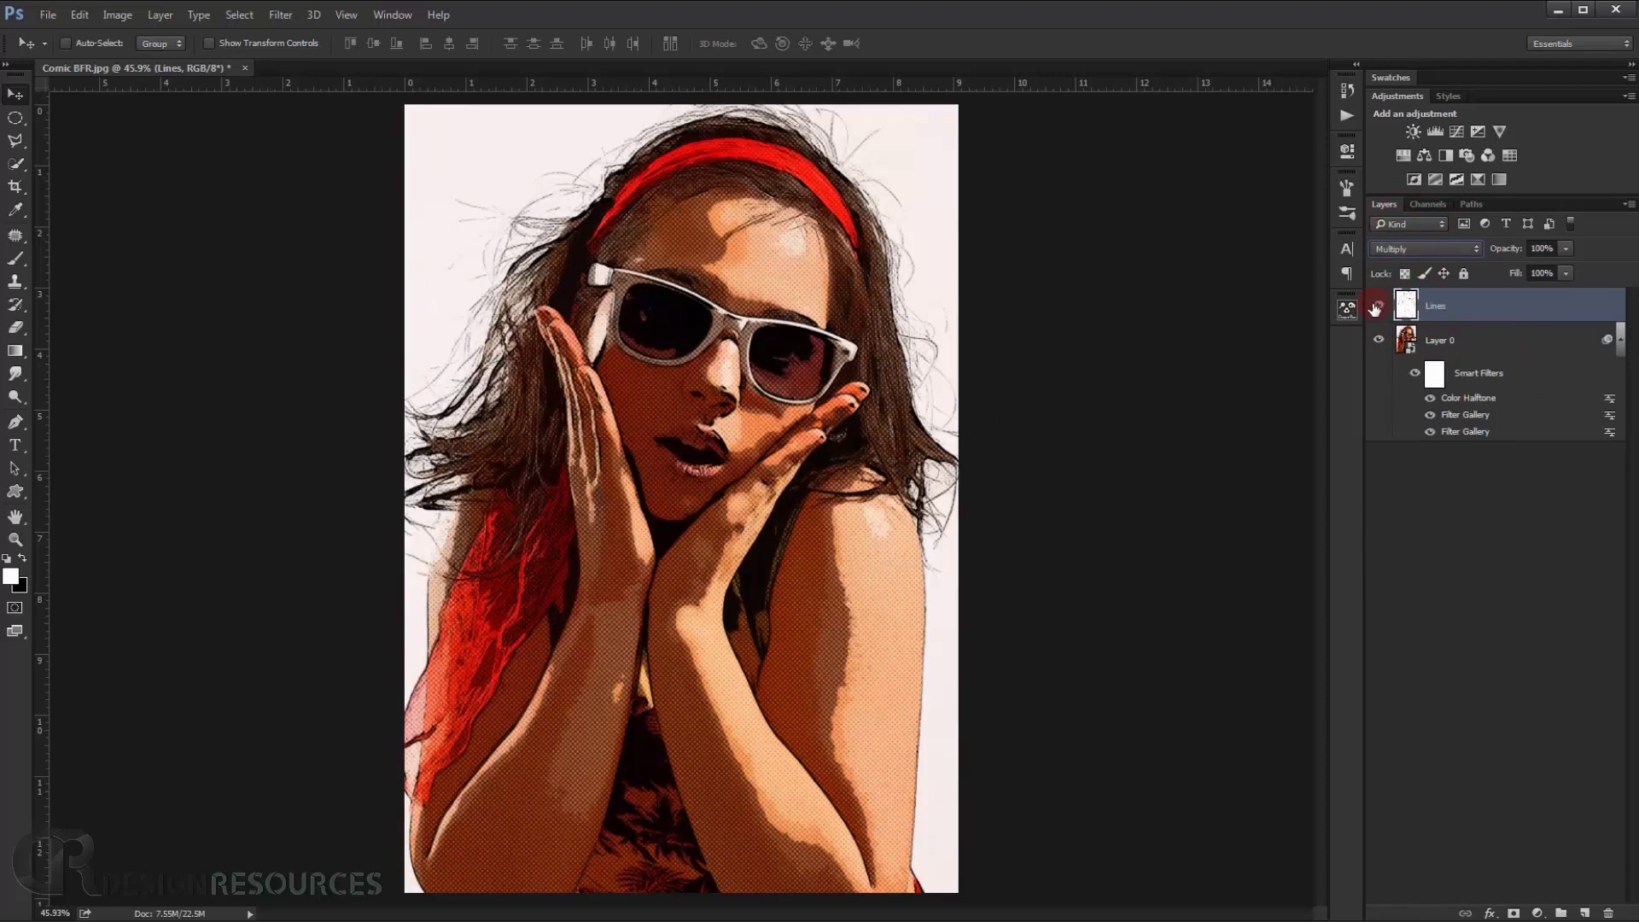
pyautogui.click(1377, 308)
pyautogui.click(1378, 307)
pyautogui.click(1379, 307)
pyautogui.click(1379, 307)
pyautogui.click(1380, 306)
pyautogui.click(1380, 306)
pyautogui.click(1380, 306)
pyautogui.click(1380, 307)
pyautogui.click(1381, 306)
pyautogui.click(1380, 307)
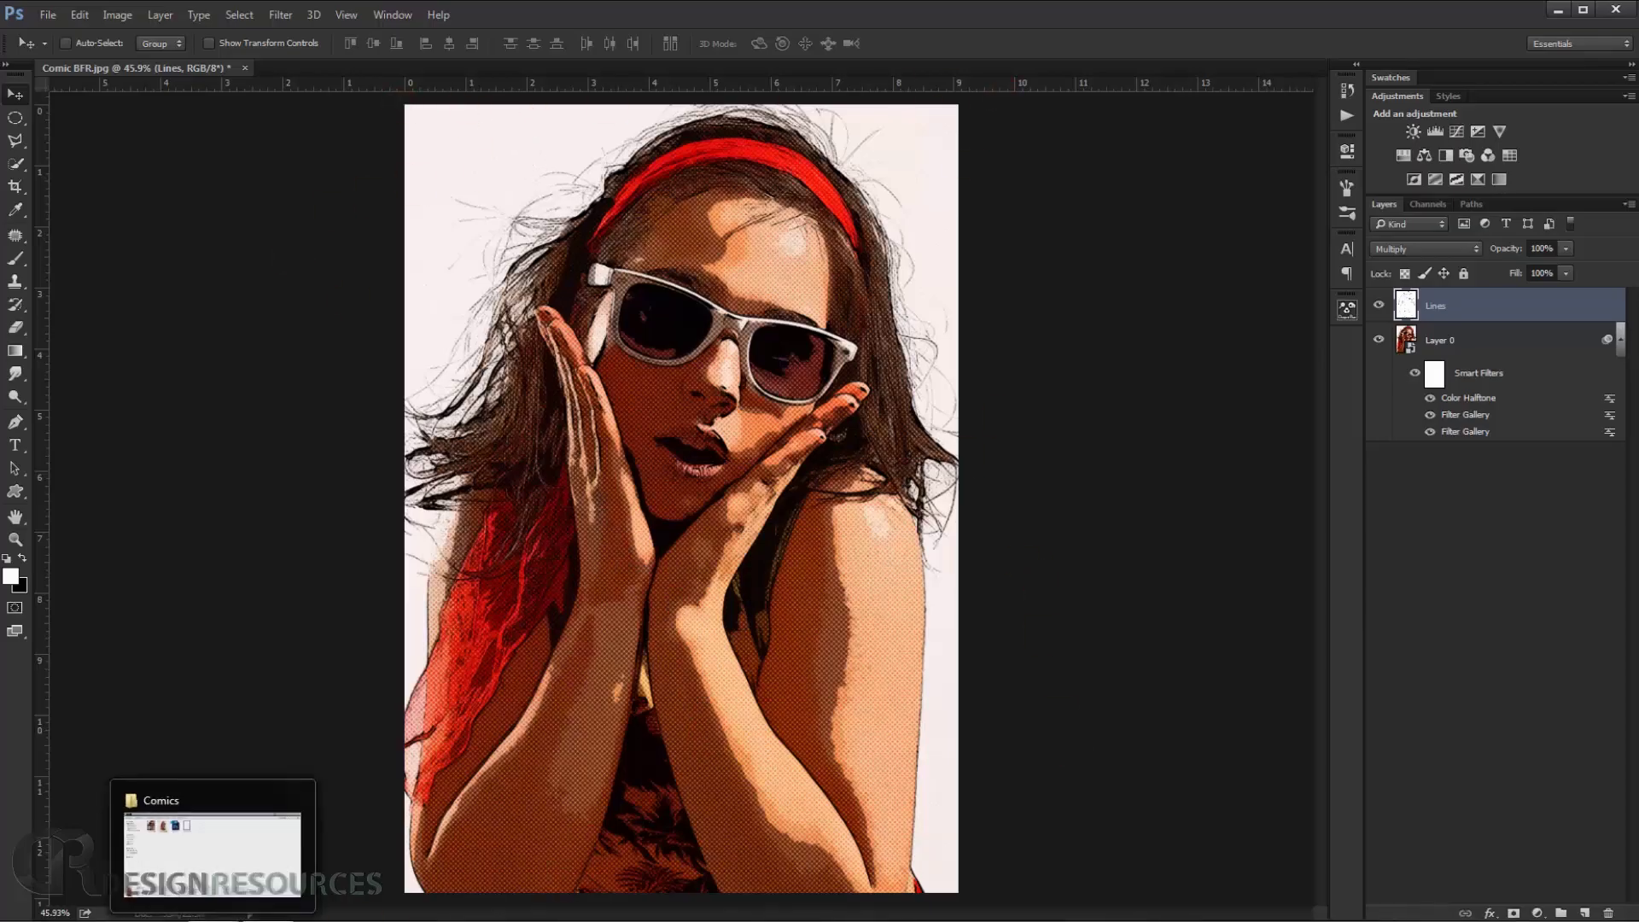
# Place halftone.png from the Comics folder and stretch it to the canvas edges.
pyautogui.click(205, 845)
pyautogui.moveTo(666, 141); pyautogui.dragTo(752, 787)
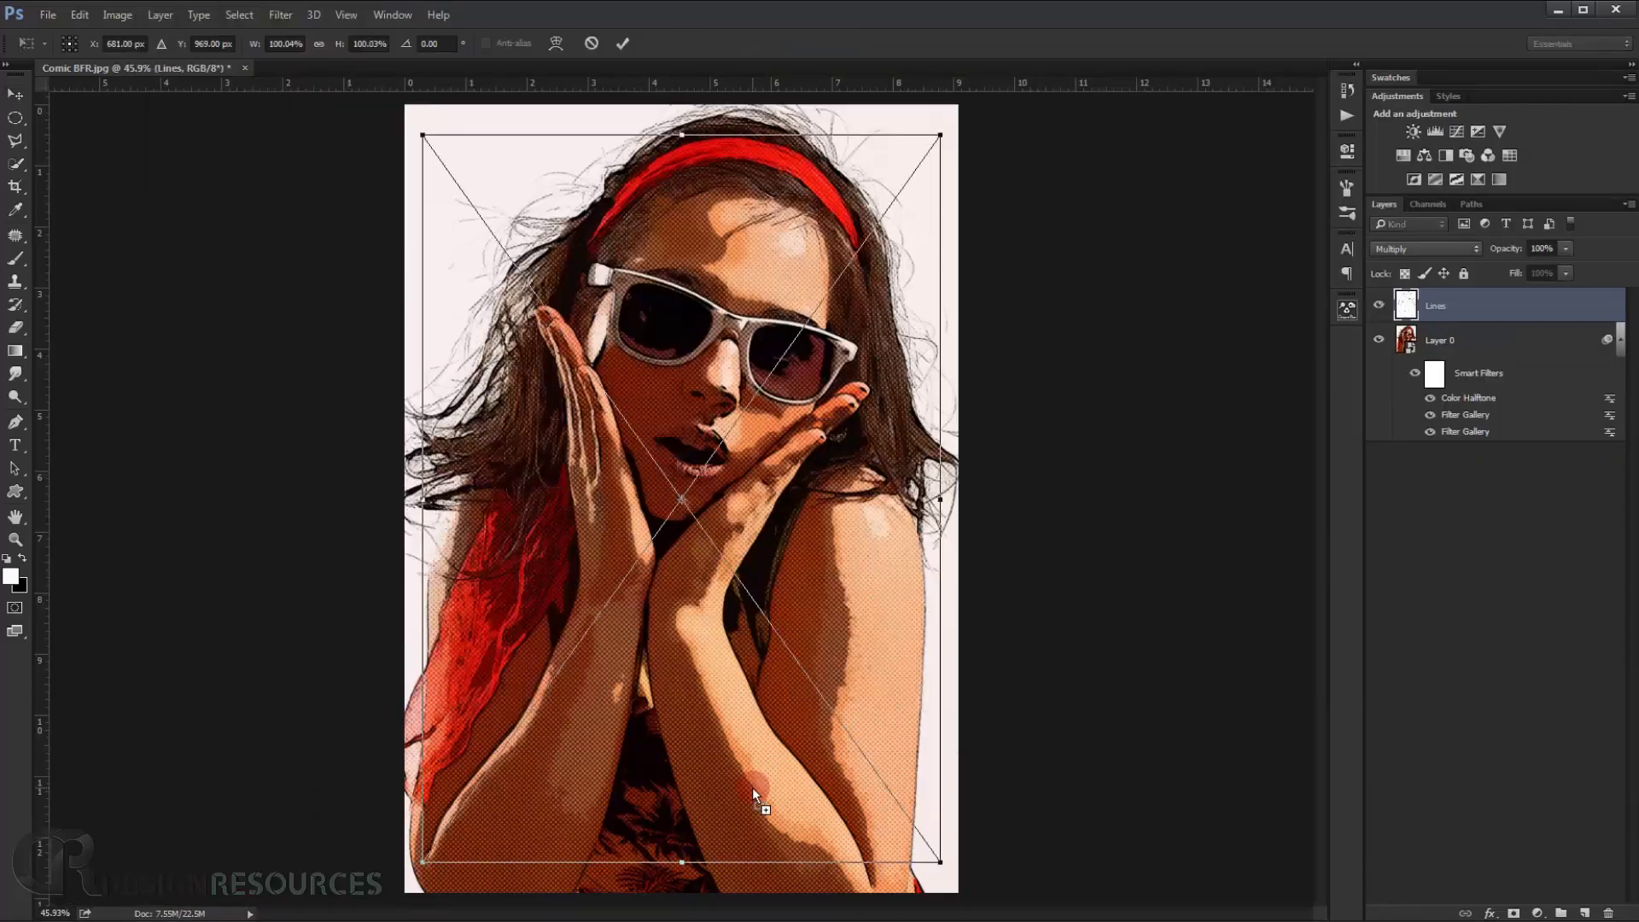
pyautogui.moveTo(845, 622); pyautogui.dragTo(858, 664)
pyautogui.moveTo(440, 166); pyautogui.dragTo(405, 102)
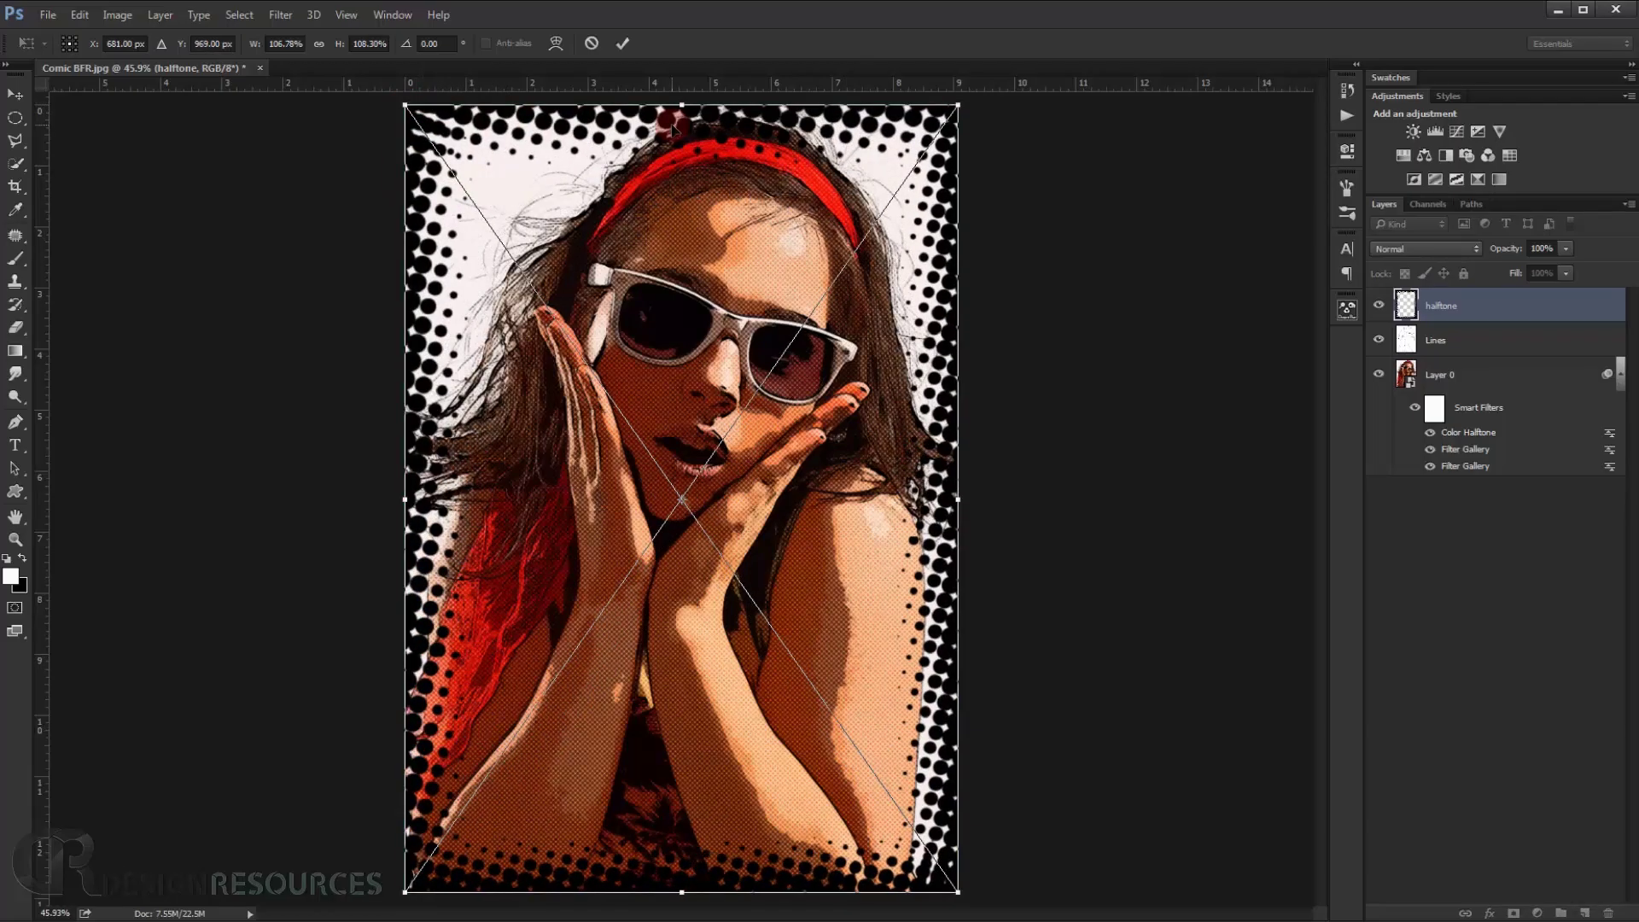
pyautogui.press('Return')
pyautogui.scroll(1, 570, 657)
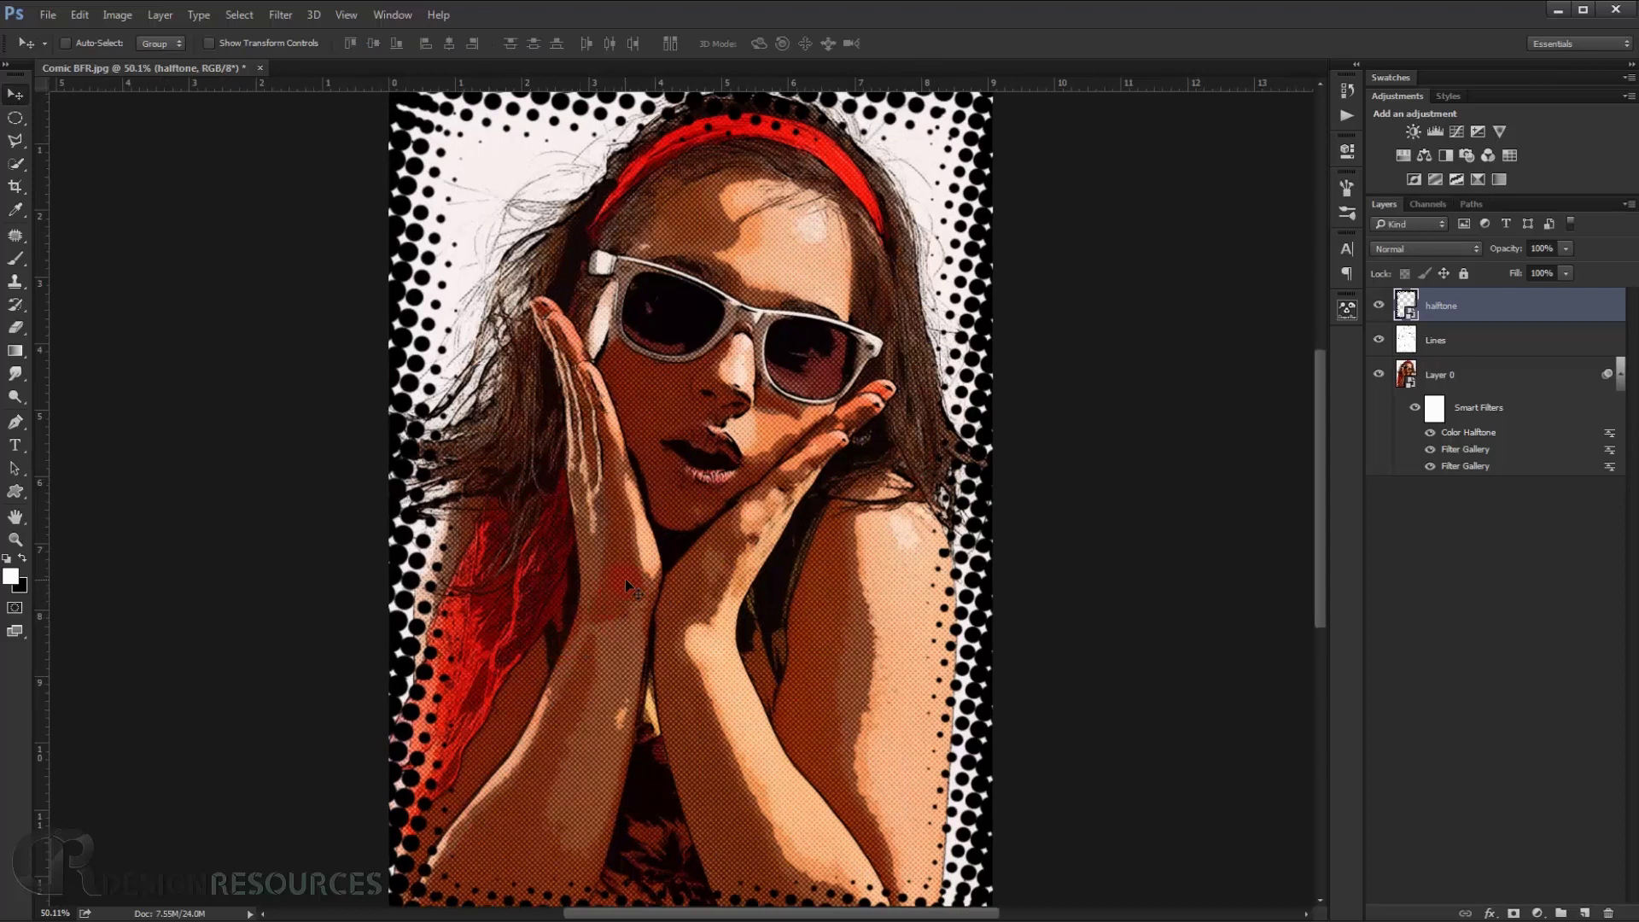
# Draw a burst speech-bubble custom shape over the girl's chest on a new Shape 1 layer.
pyautogui.click(15, 489)
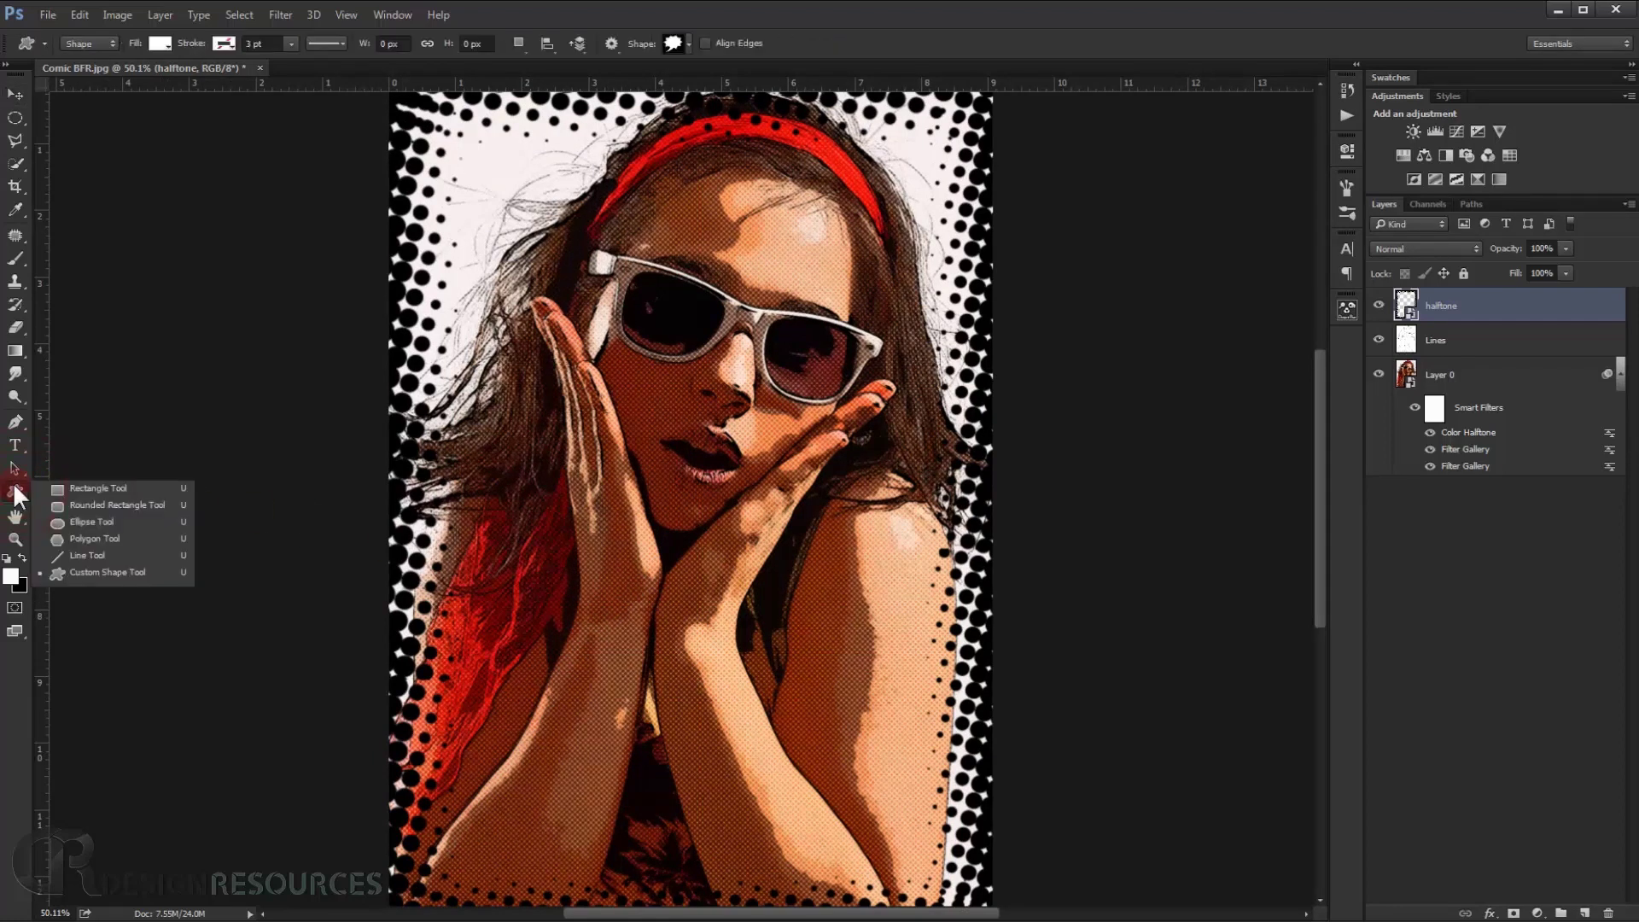
pyautogui.click(100, 572)
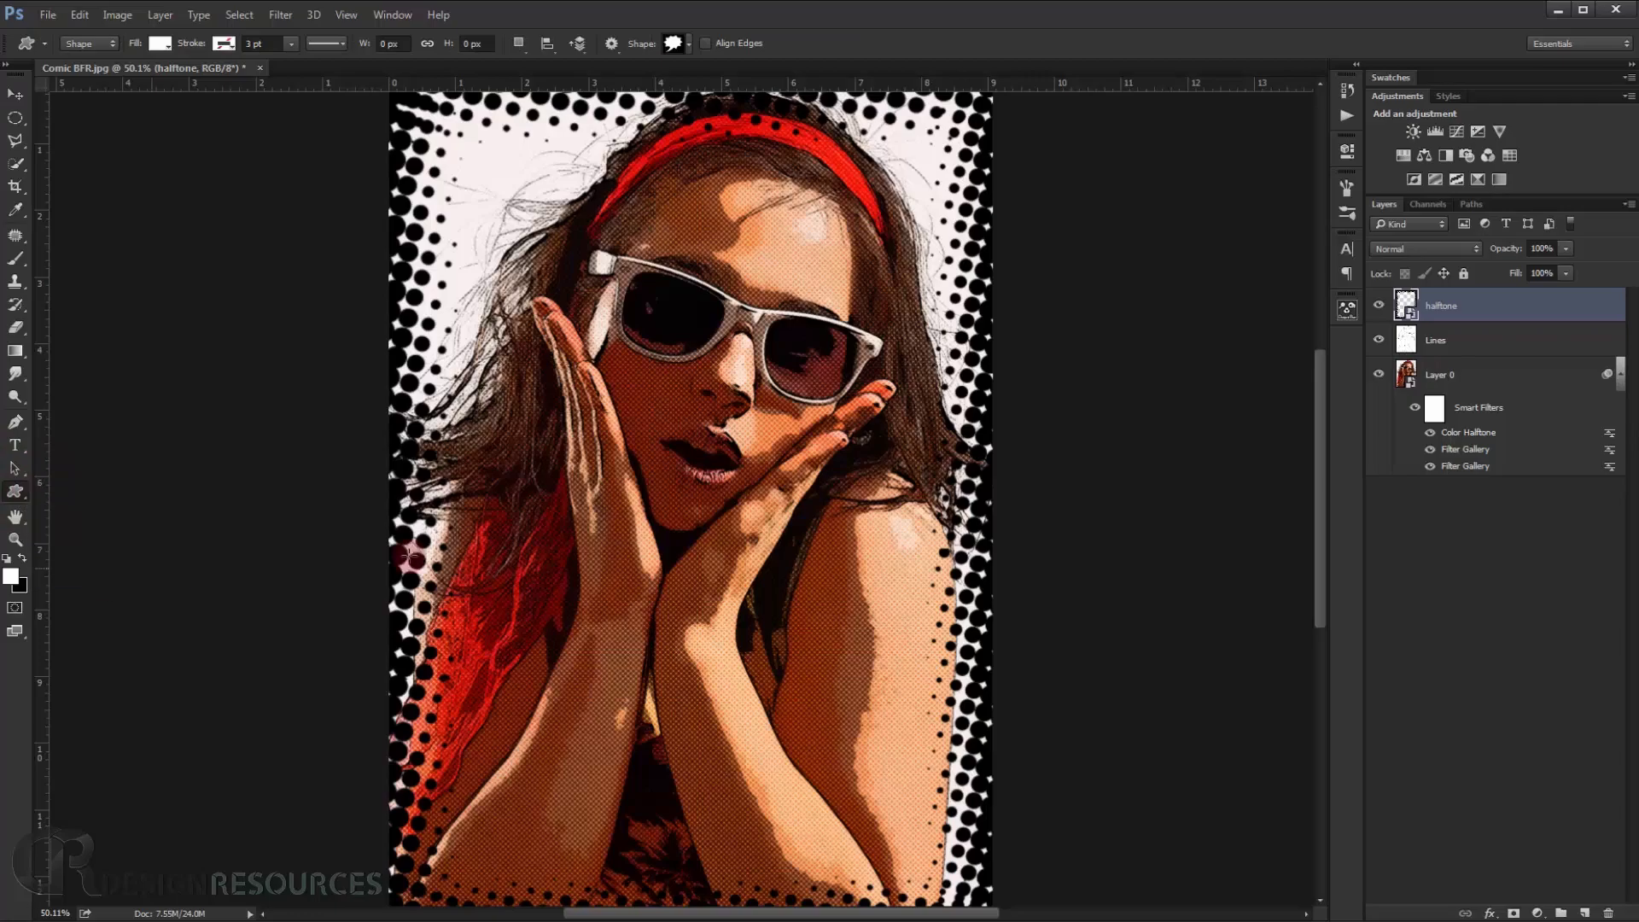
pyautogui.rightClick(530, 487)
pyautogui.click(1074, 583)
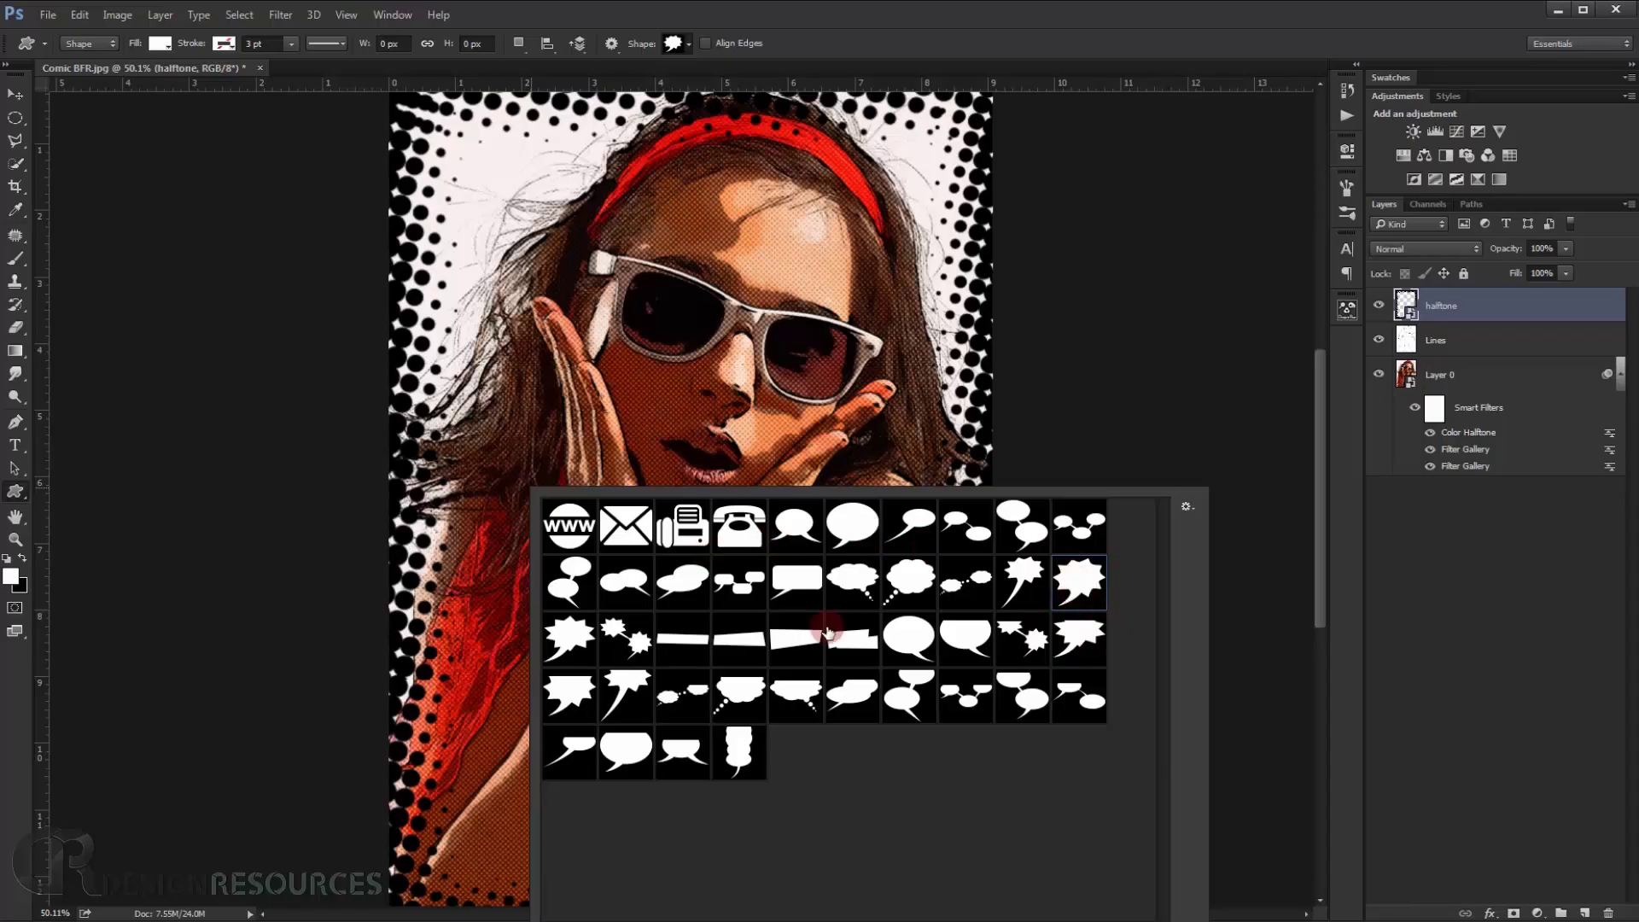
pyautogui.click(811, 39)
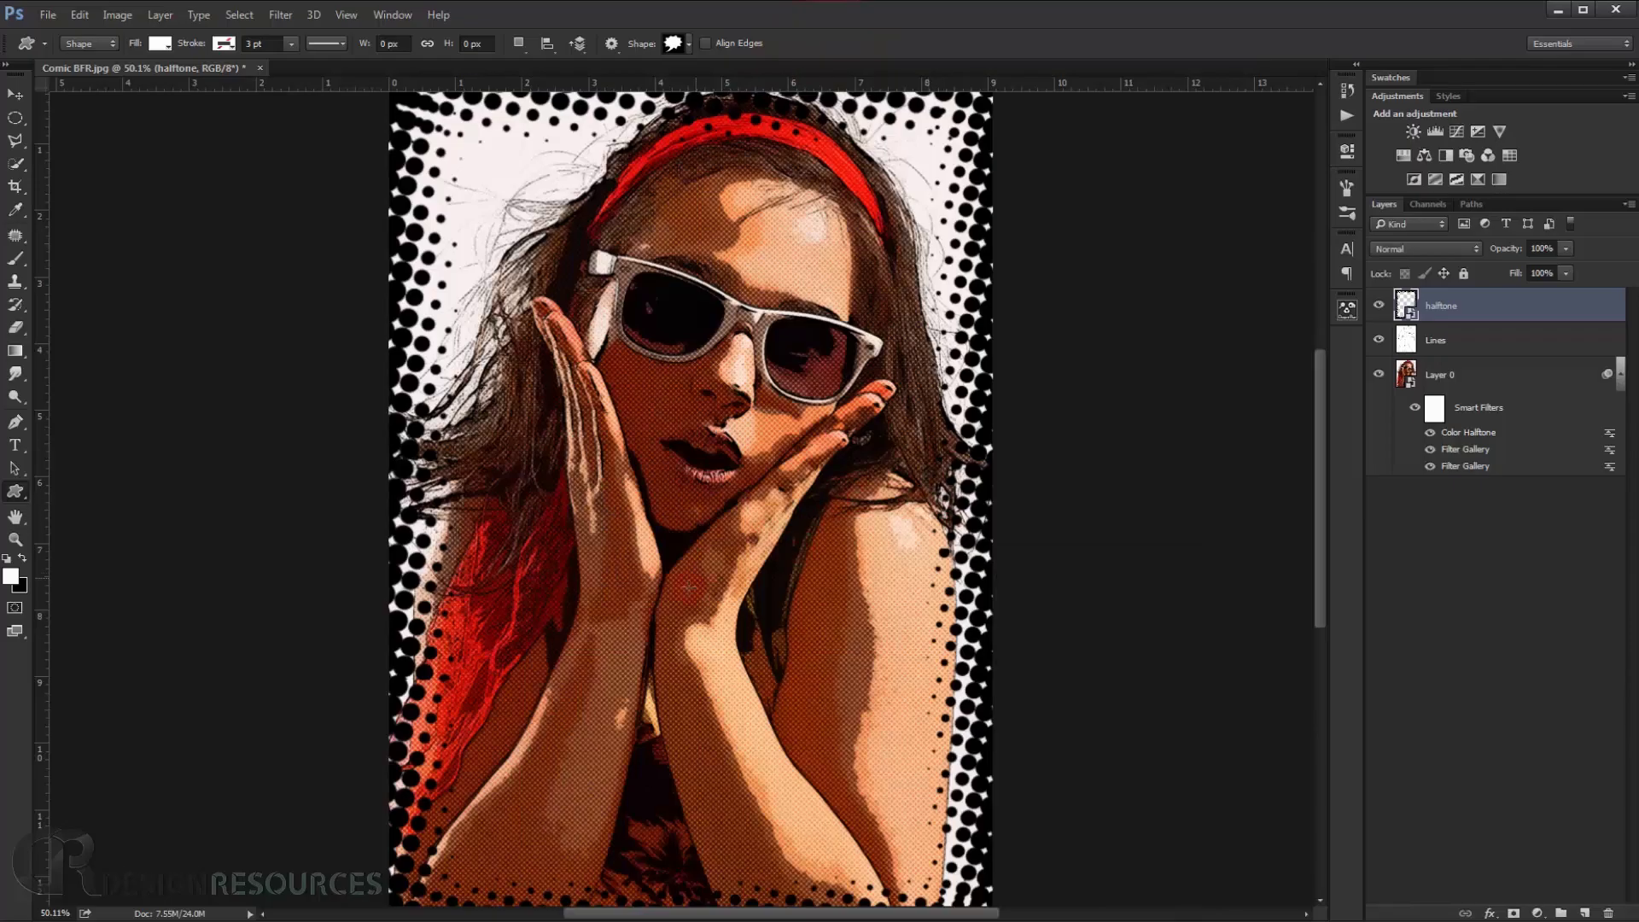
pyautogui.moveTo(561, 602); pyautogui.dragTo(749, 804)
pyautogui.click(1182, 478)
# Rotate the Shape 1 bubble about 171°, scale it to ~105% and move it up-left.
pyautogui.click(16, 94)
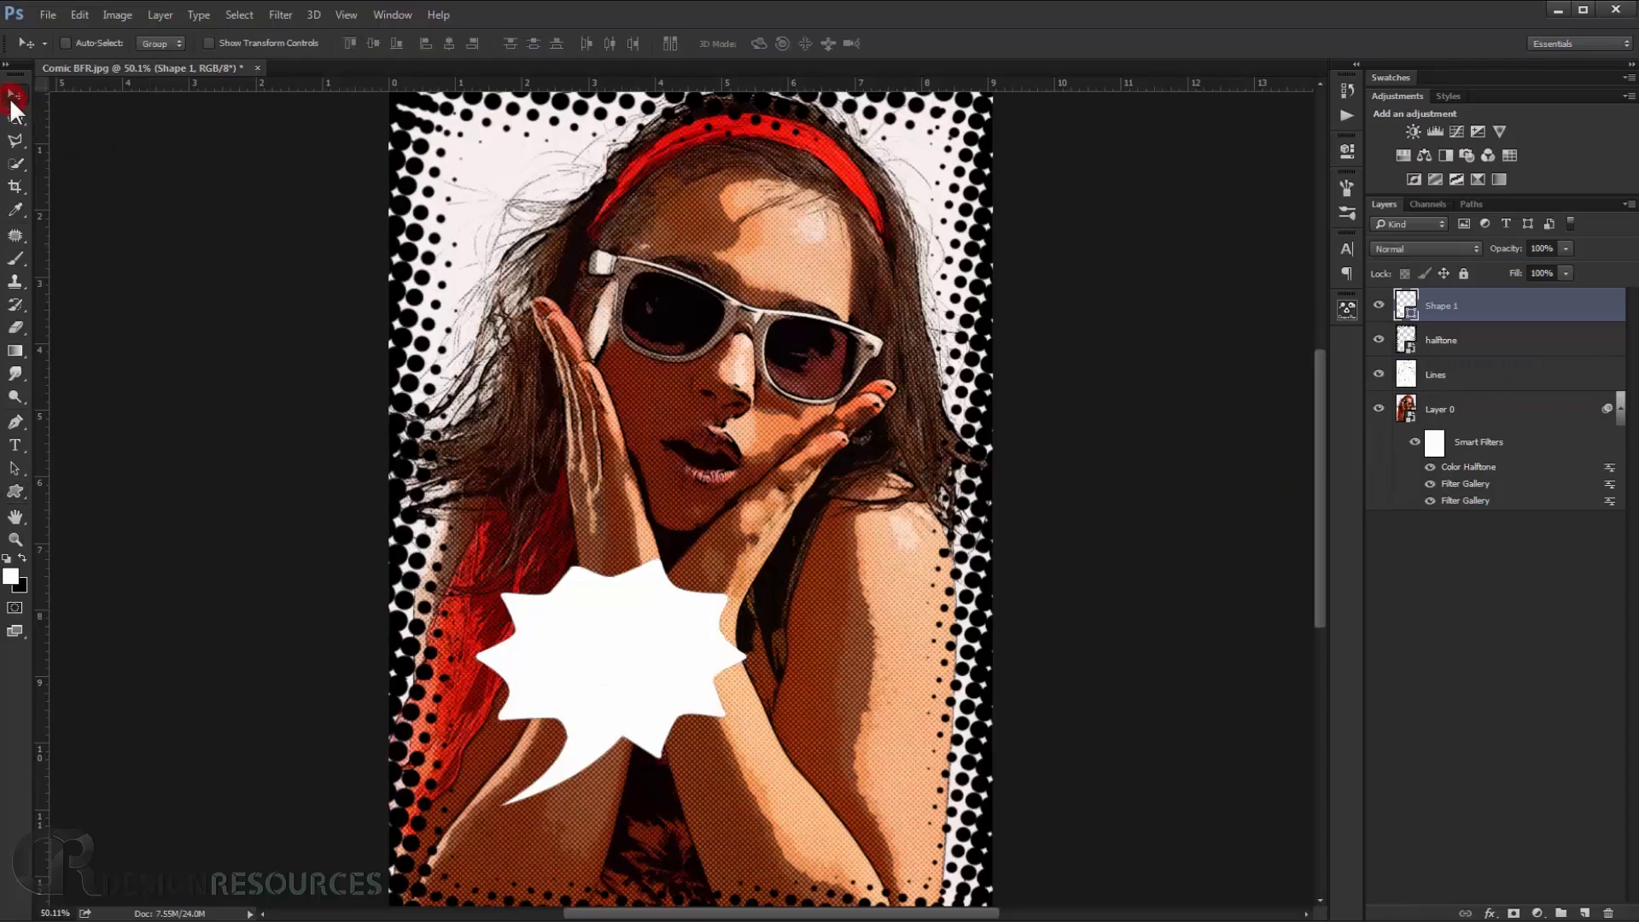
pyautogui.click(507, 181)
pyautogui.hotkey('ctrl', 't')
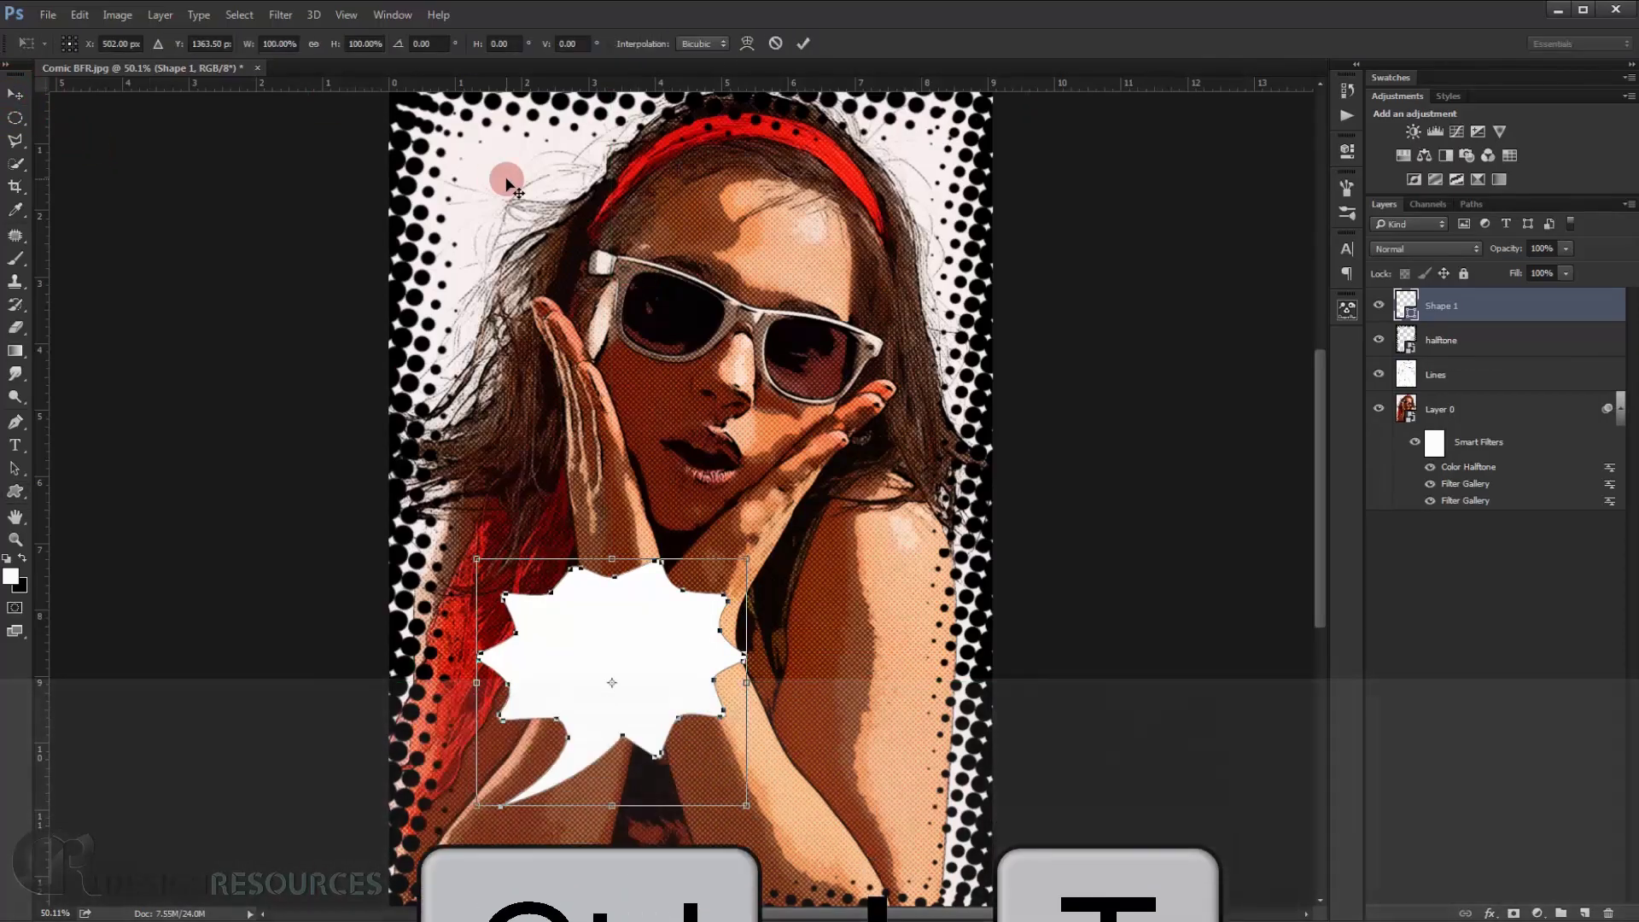
pyautogui.moveTo(760, 721); pyautogui.dragTo(534, 768)
pyautogui.moveTo(624, 743); pyautogui.dragTo(593, 651)
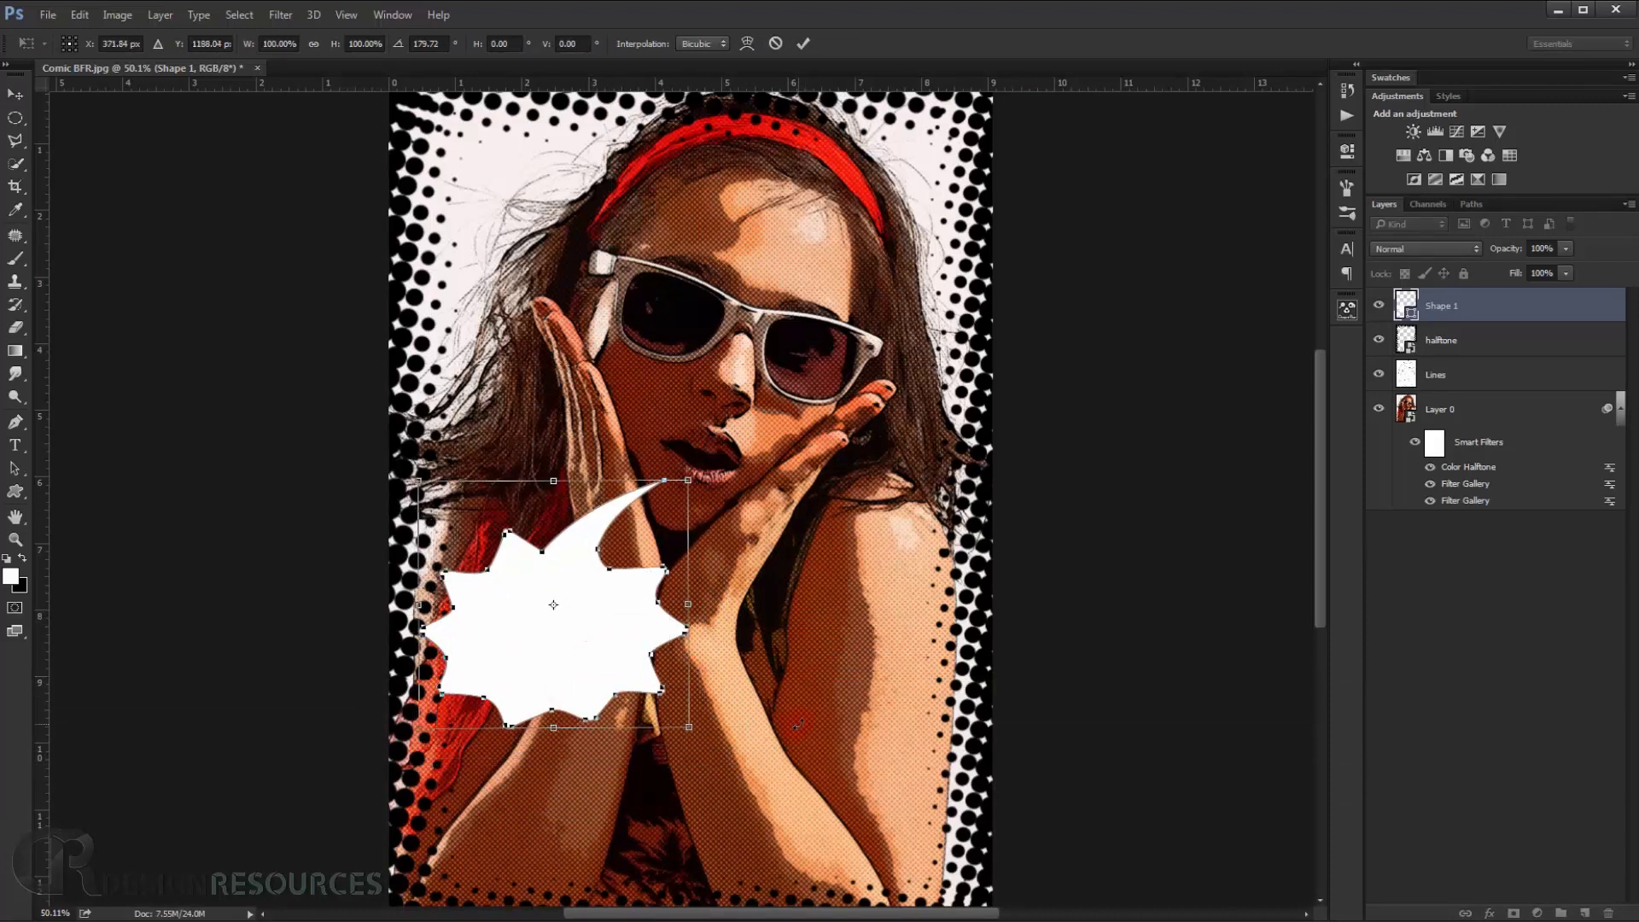
pyautogui.moveTo(689, 728); pyautogui.dragTo(654, 744)
pyautogui.moveTo(764, 769); pyautogui.dragTo(630, 726)
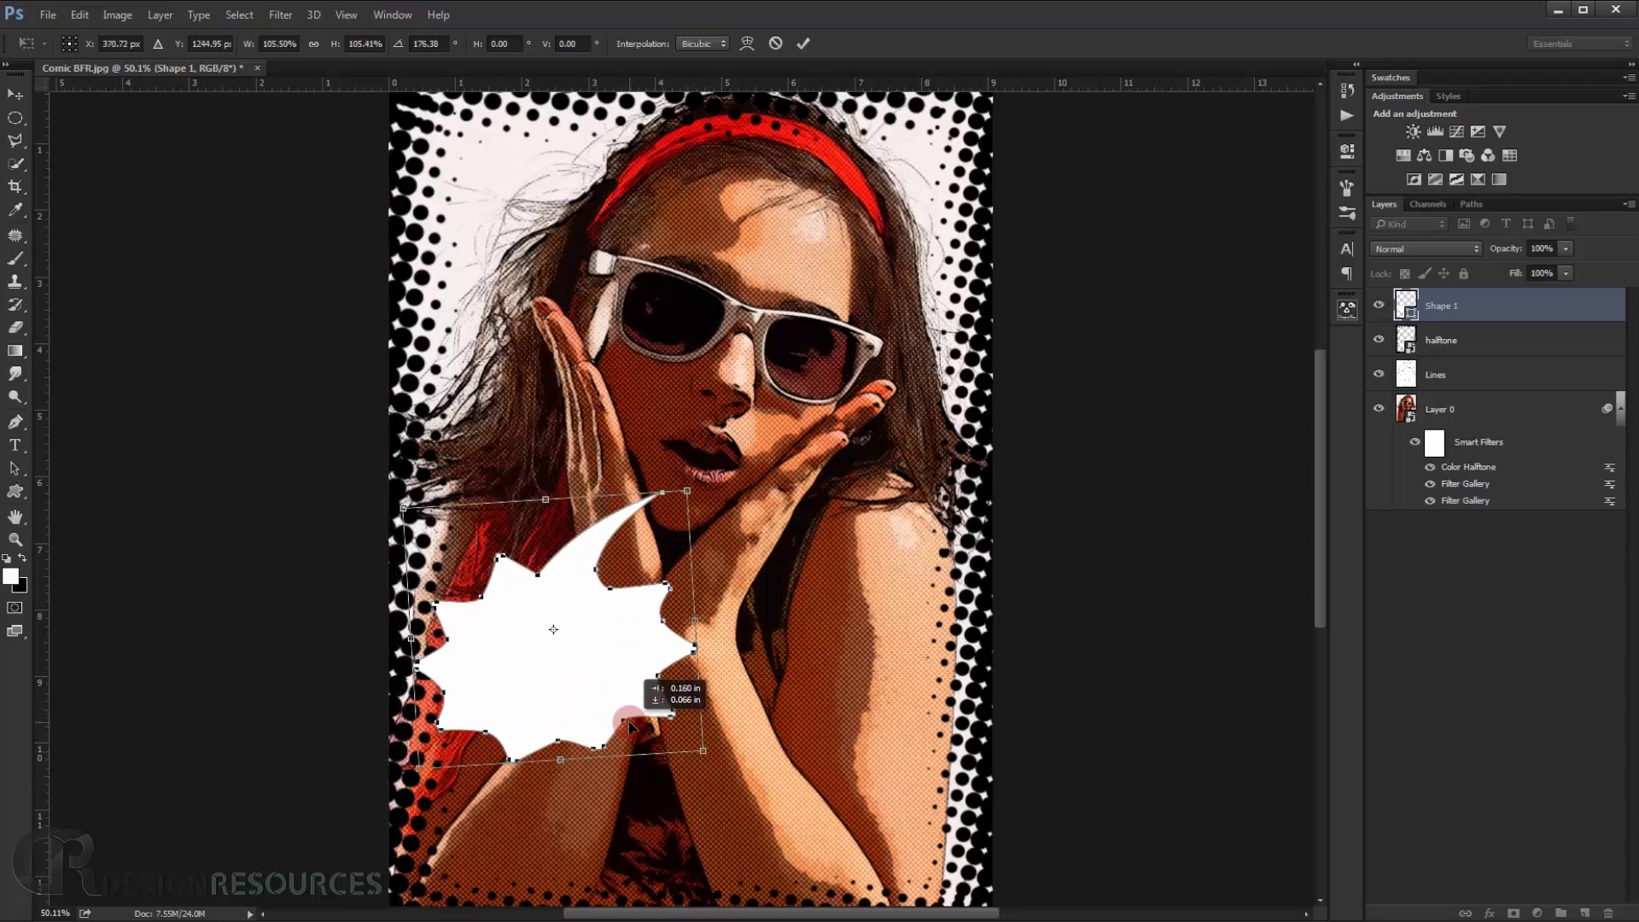
pyautogui.moveTo(766, 758); pyautogui.dragTo(789, 717)
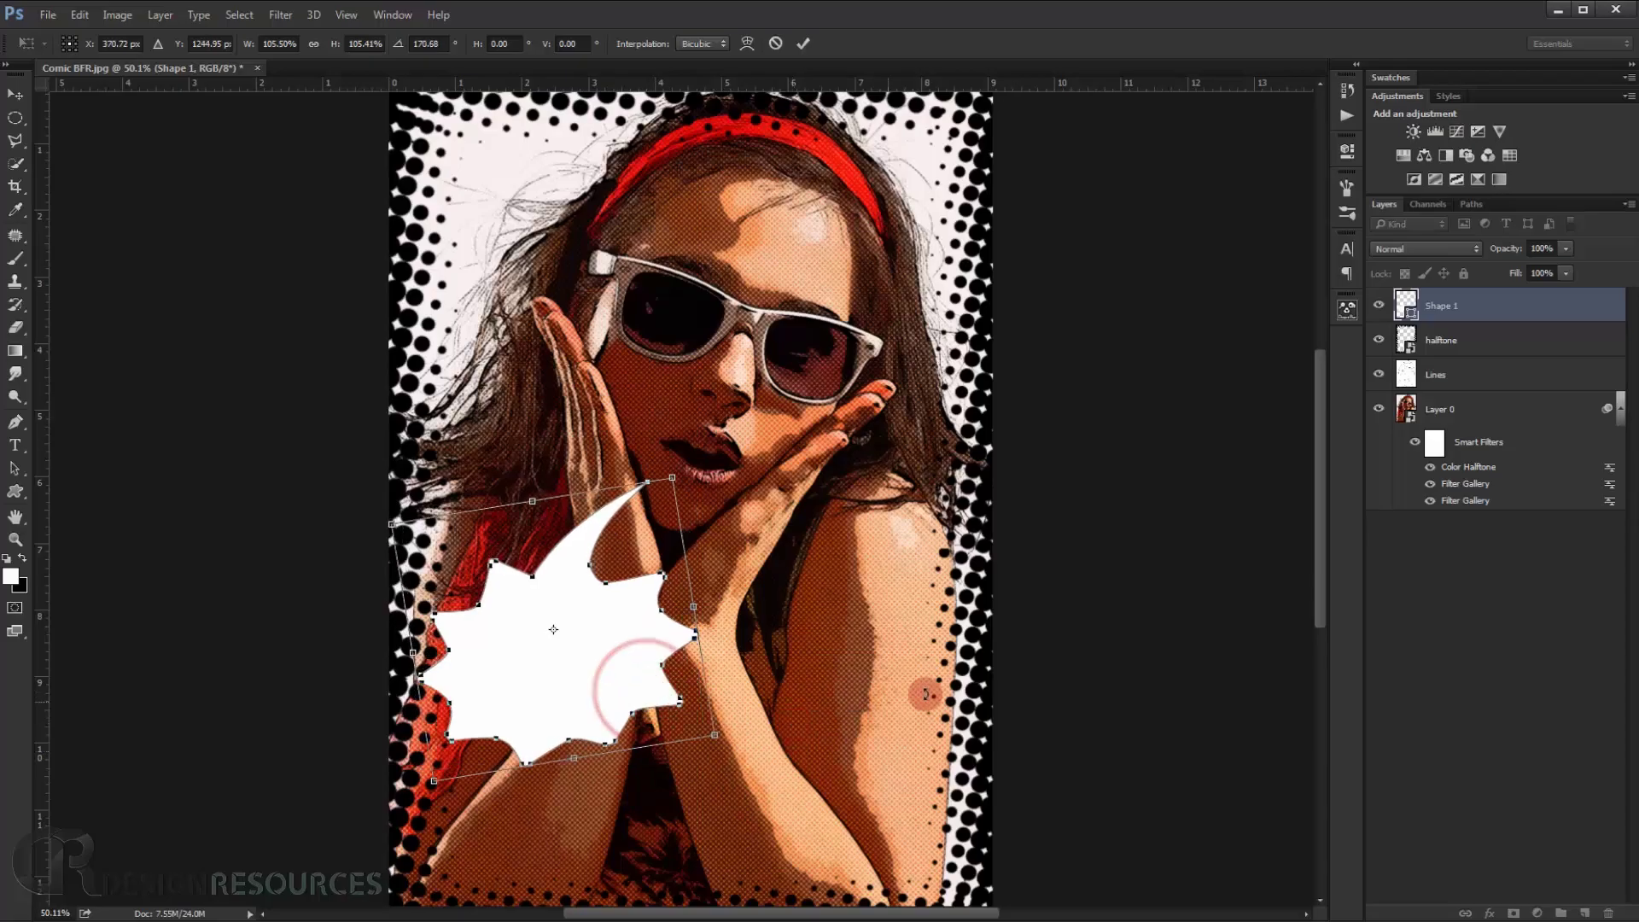
pyautogui.press('Return')
pyautogui.scroll(2, 623, 616)
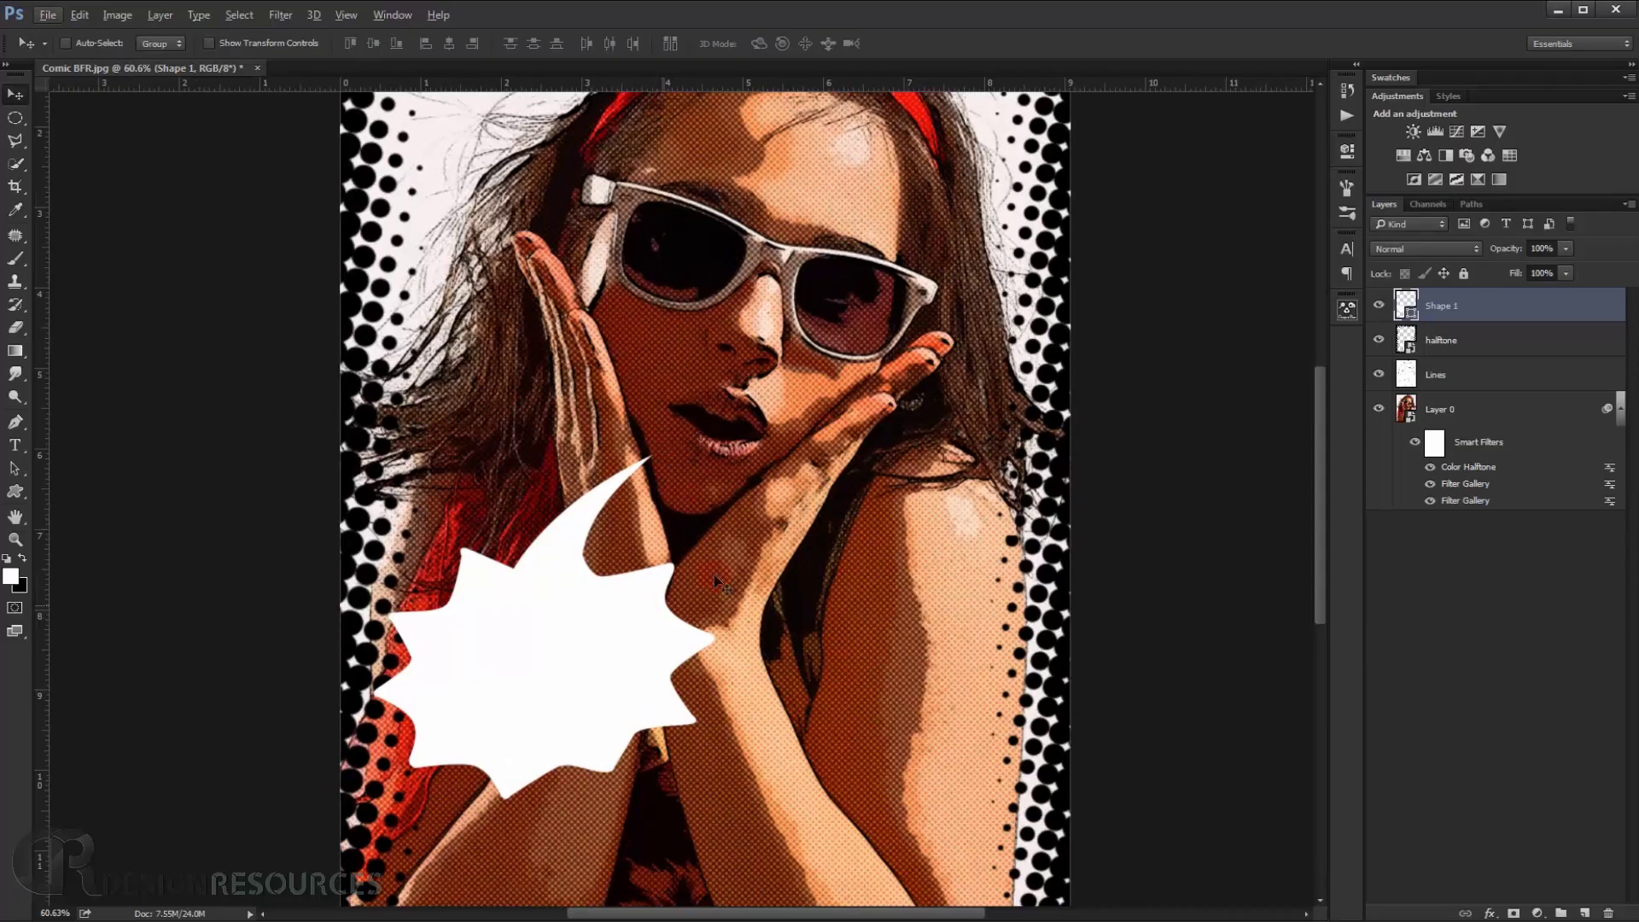
# Add a 4 px black inside Stroke to the Shape 1 bubble, then deselect the layer.
pyautogui.doubleClick(1569, 310)
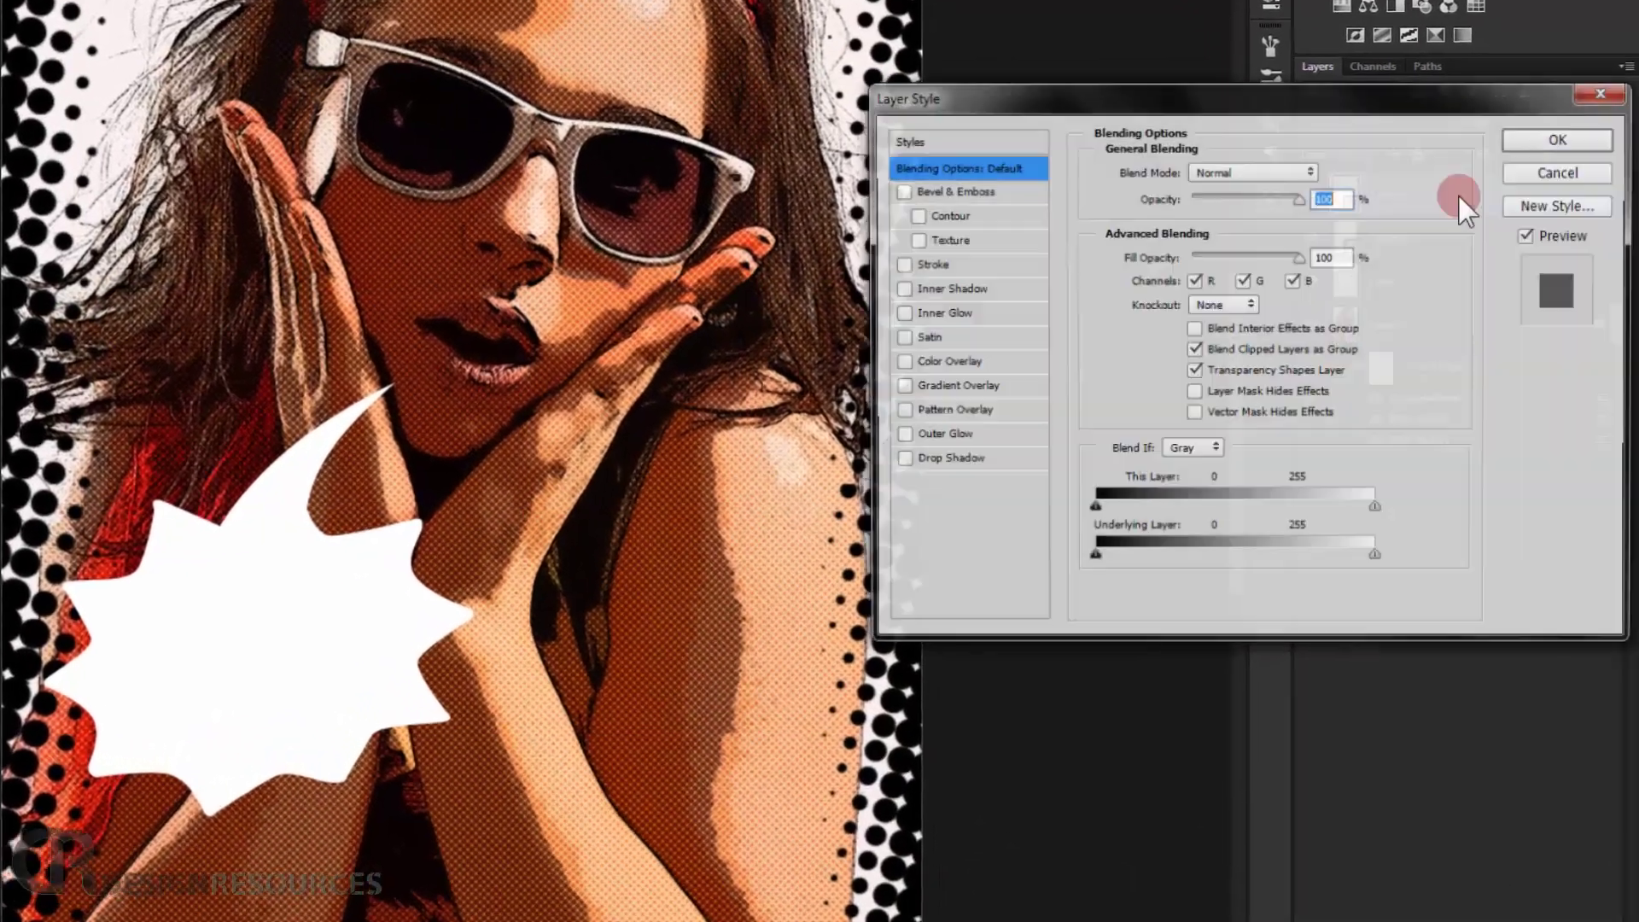
pyautogui.click(911, 254)
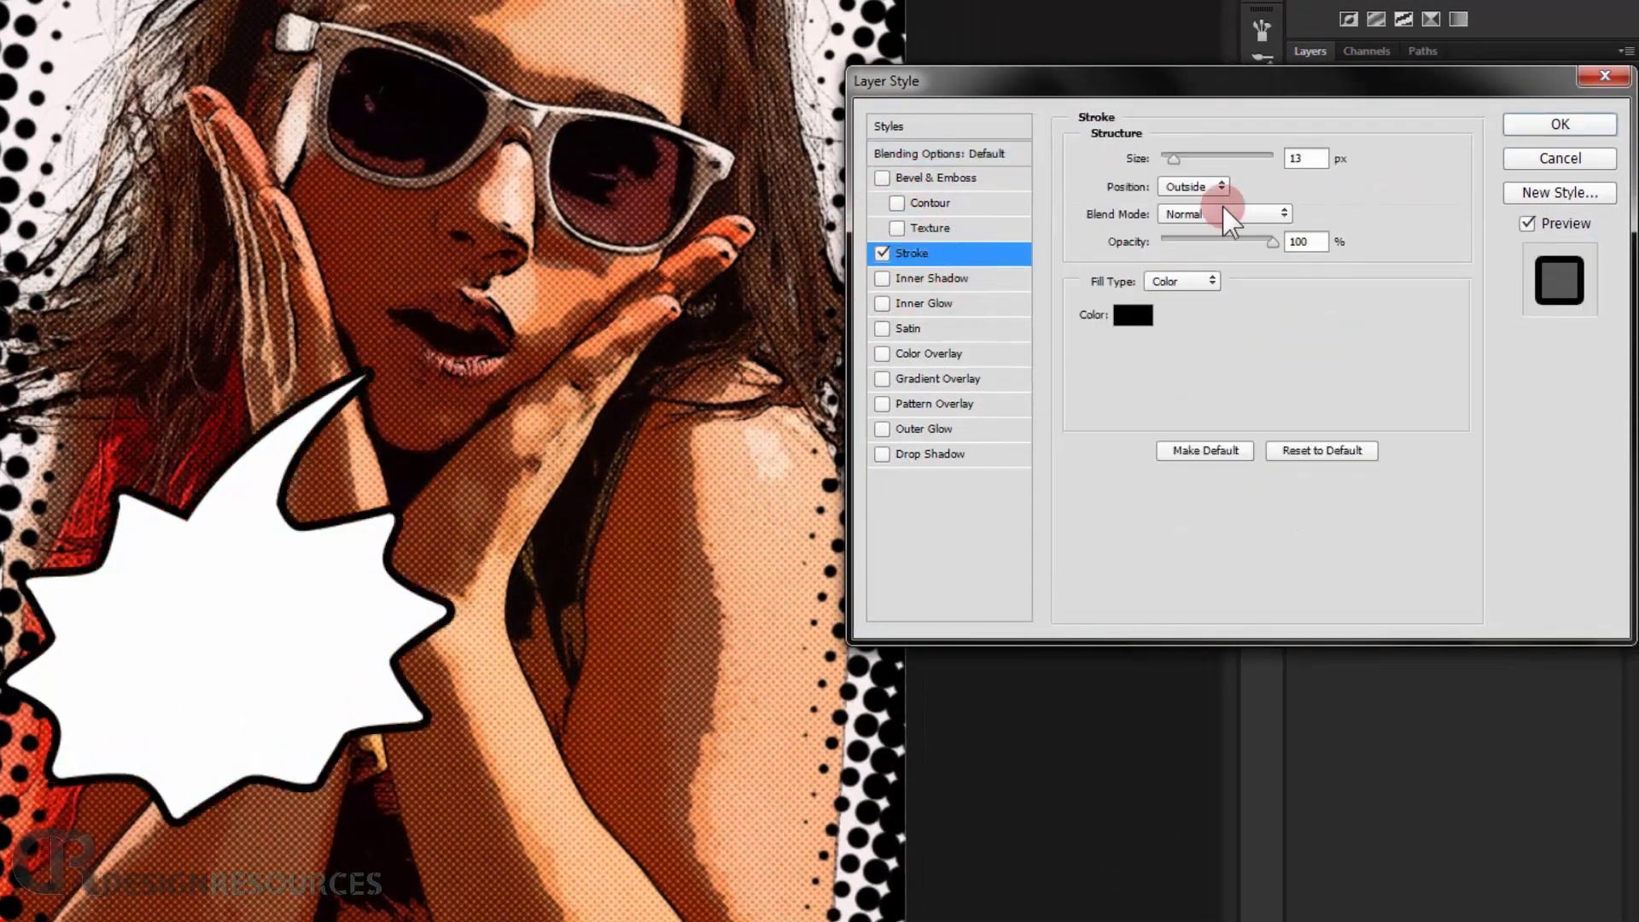
pyautogui.click(1191, 187)
pyautogui.click(1182, 220)
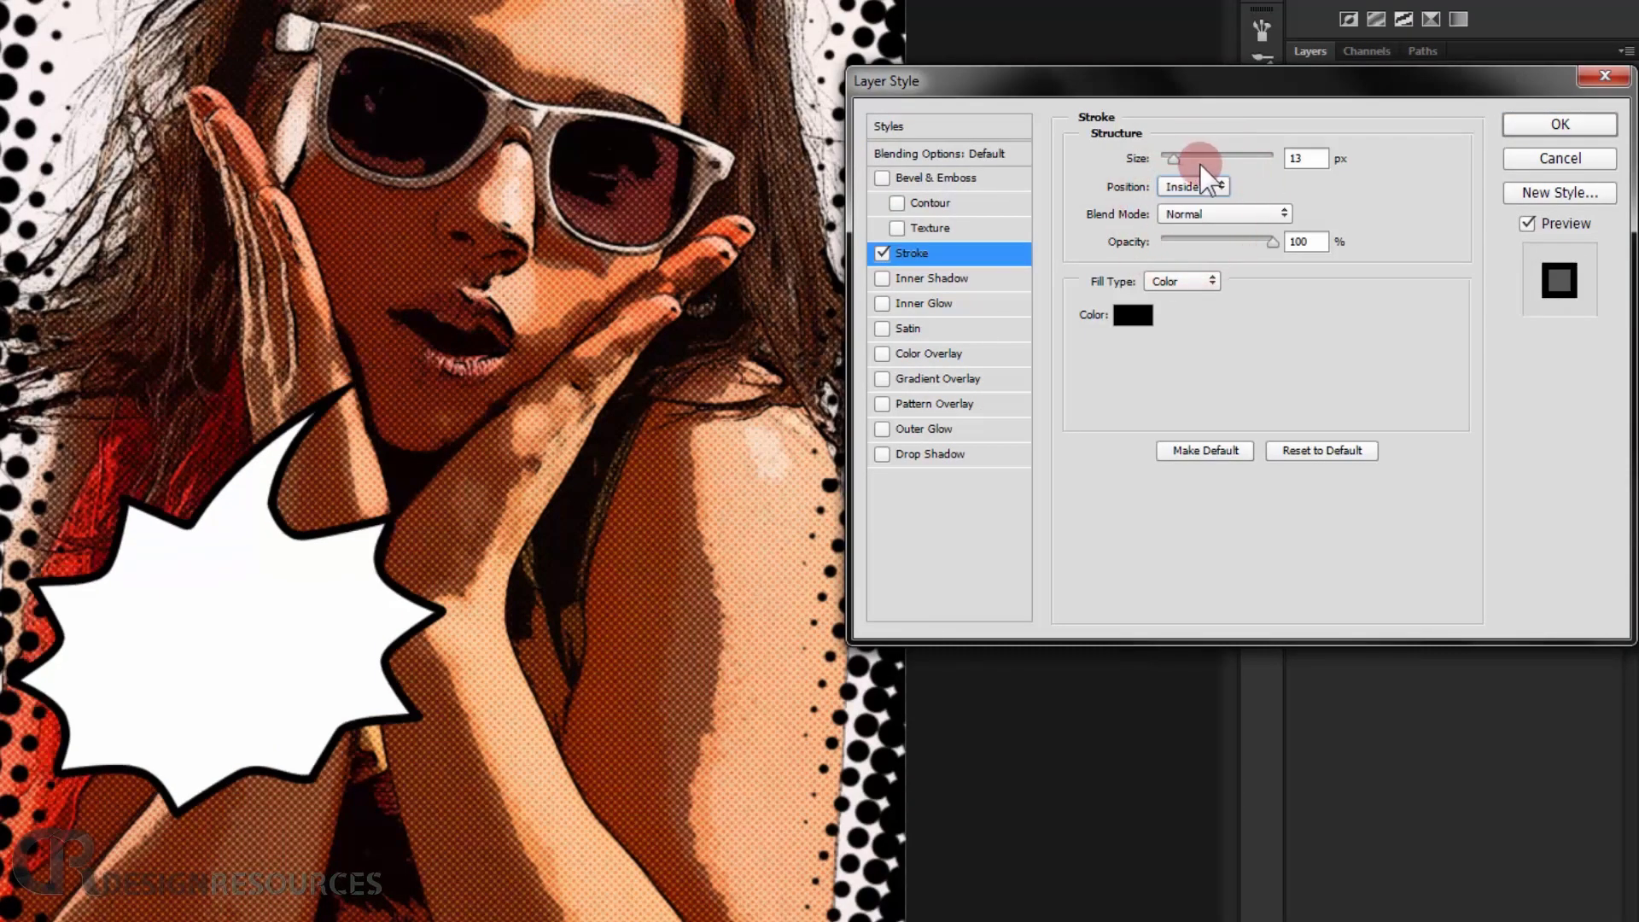
pyautogui.moveTo(1172, 160); pyautogui.dragTo(1166, 161)
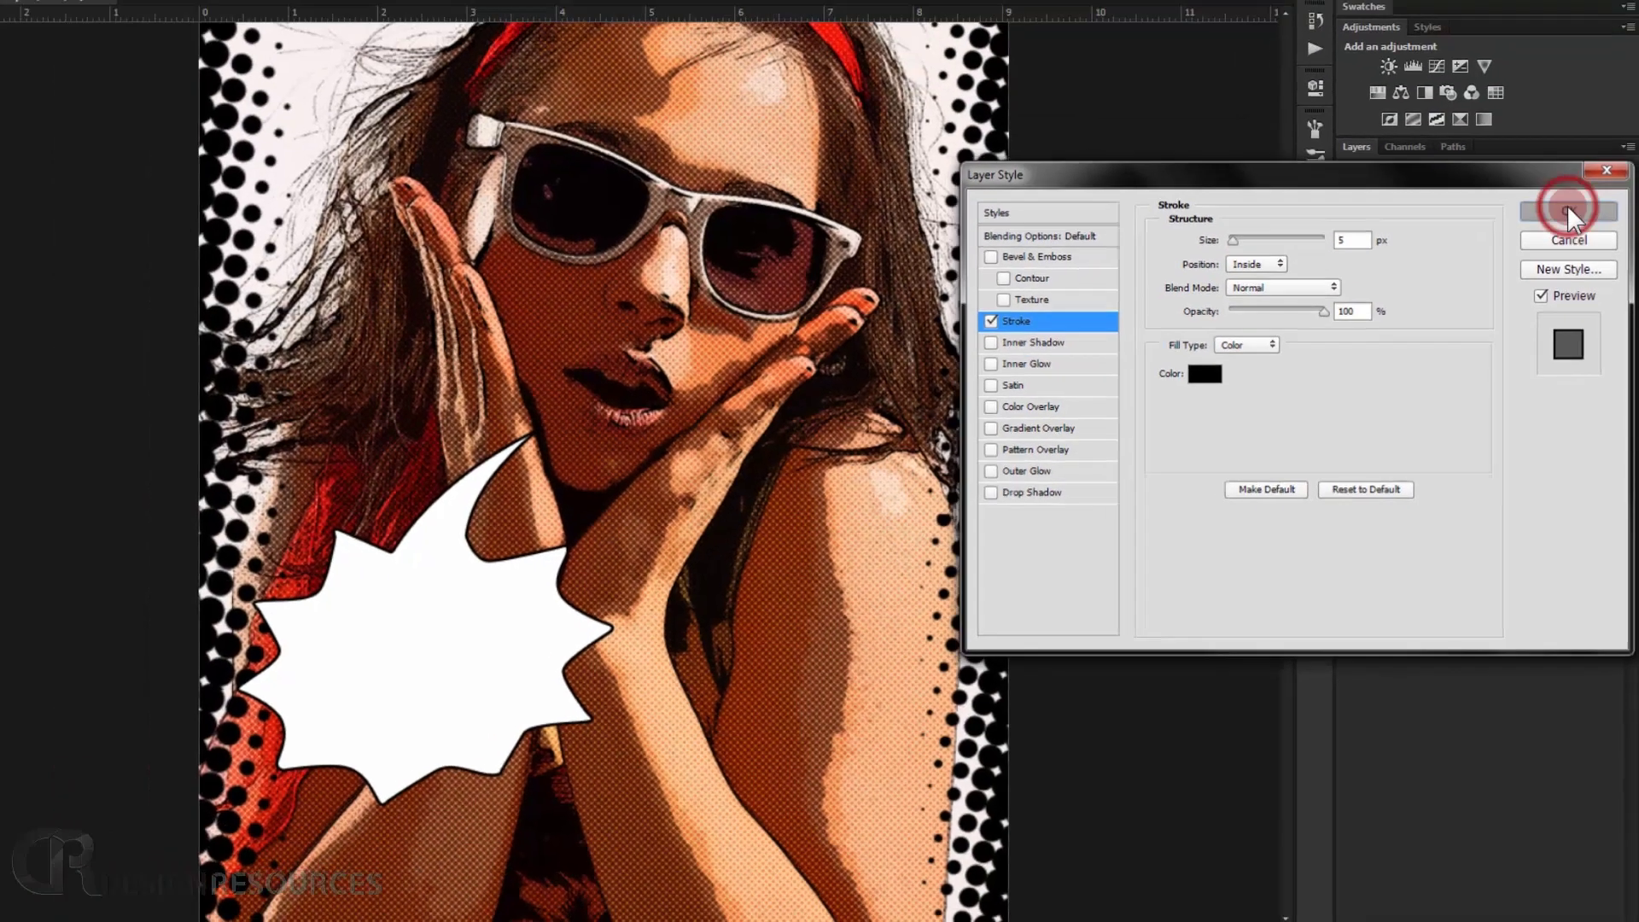
pyautogui.click(1558, 129)
pyautogui.click(1580, 761)
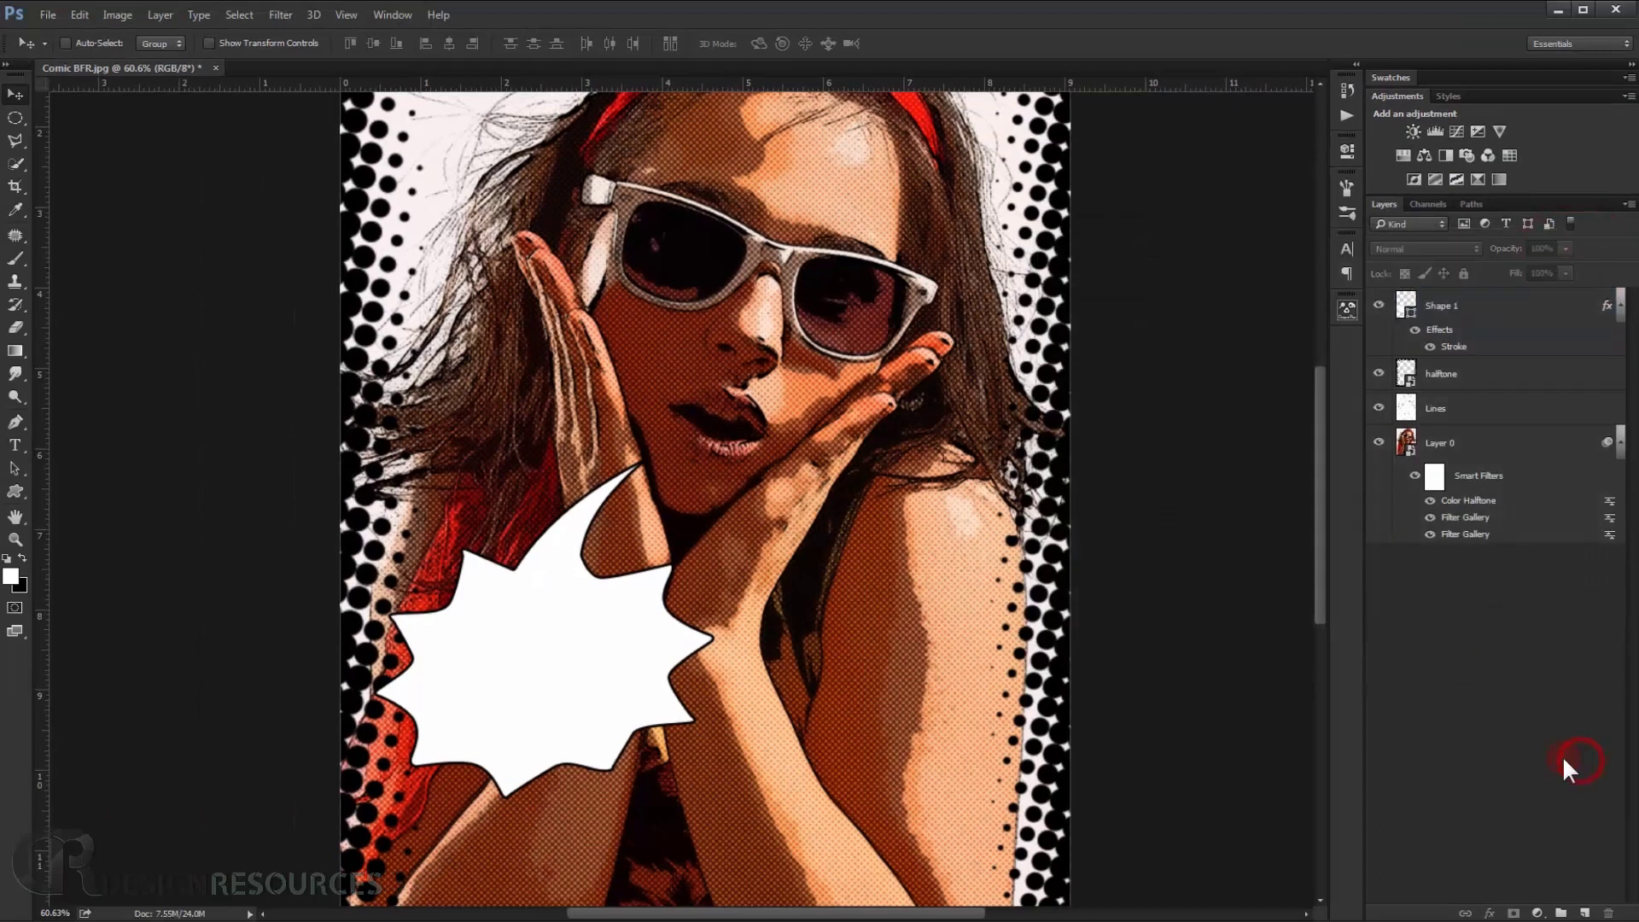
pyautogui.moveTo(436, 662); pyautogui.dragTo(509, 662)
pyautogui.click(17, 444)
# Set the Horizontal Type Tool to BadaBoom BB at 76 pt.
pyautogui.click(78, 439)
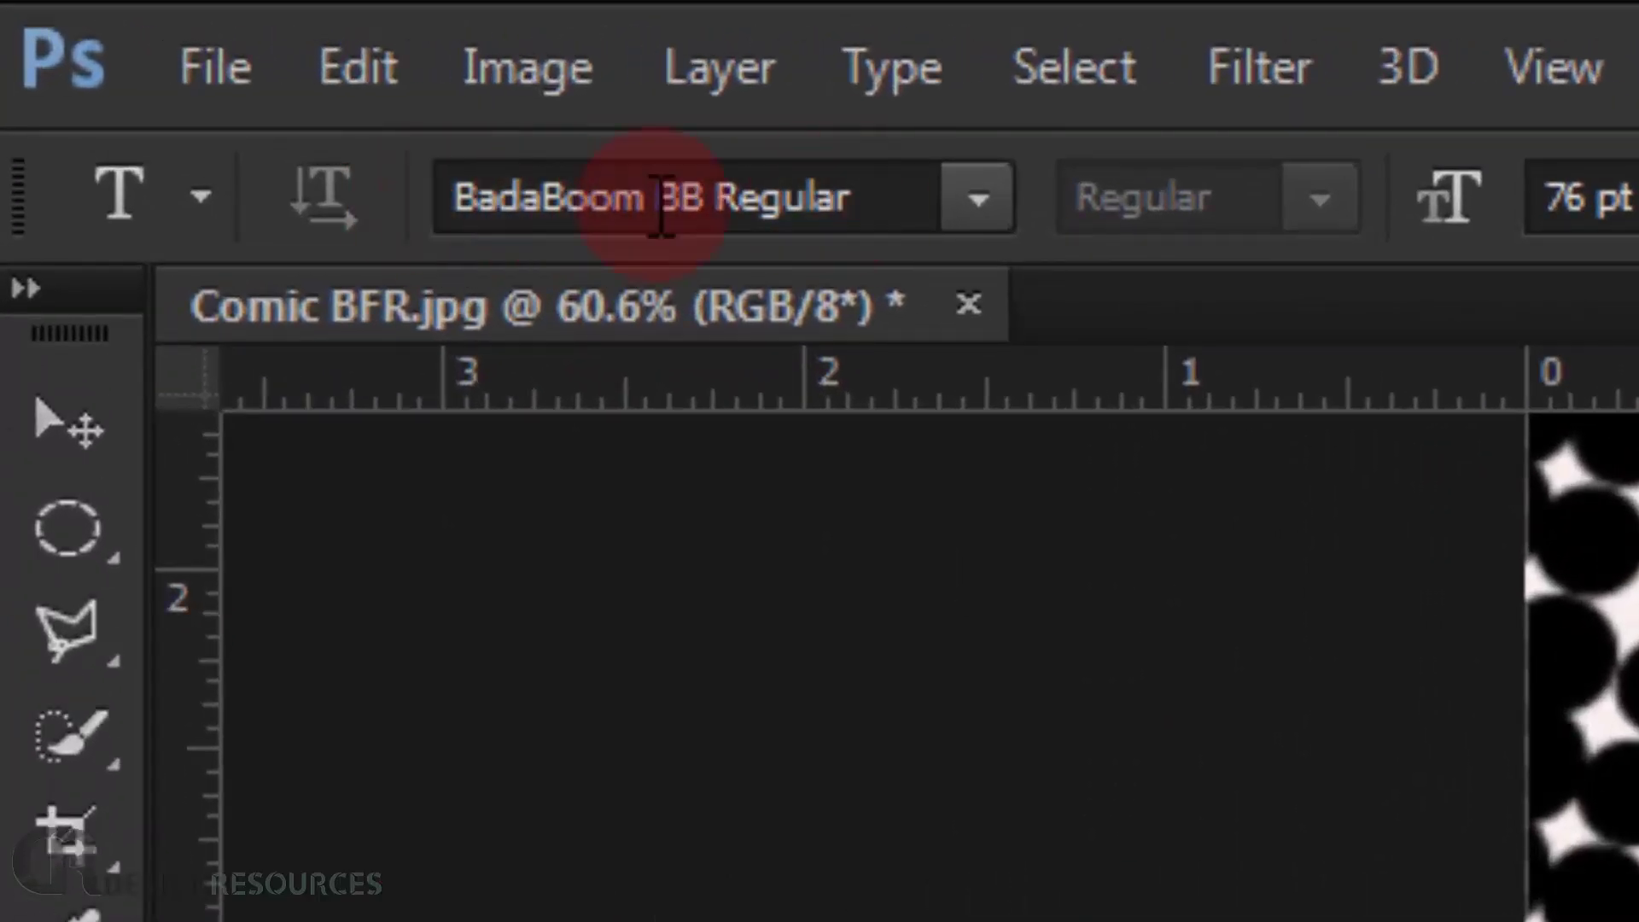
pyautogui.click(878, 194)
pyautogui.moveTo(447, 196); pyautogui.dragTo(848, 200)
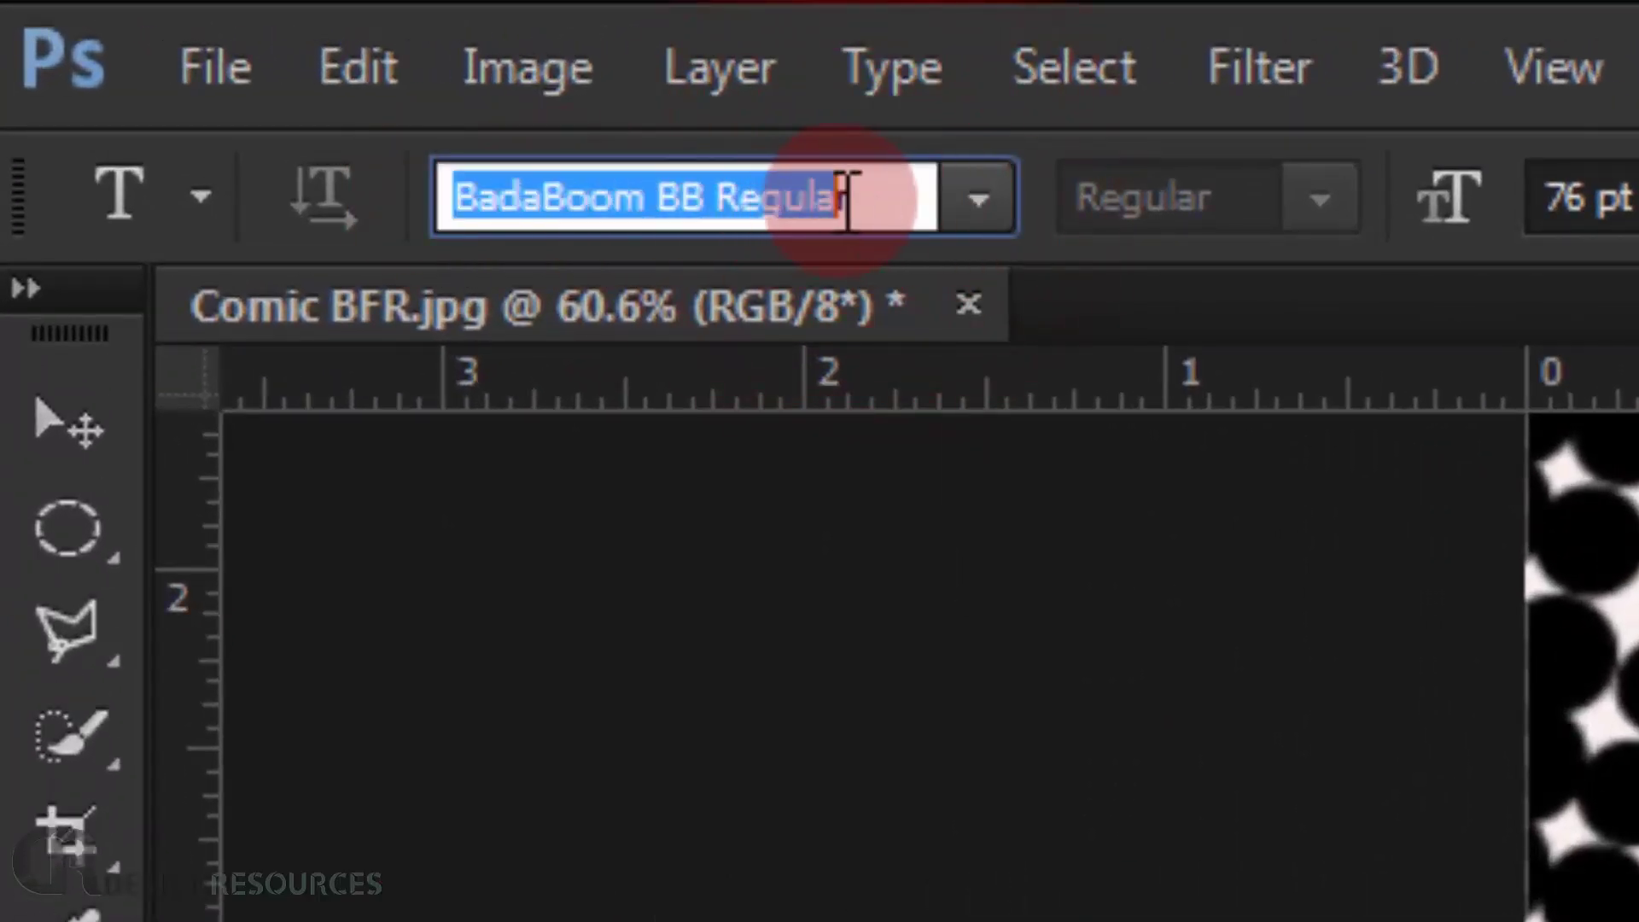
pyautogui.click(1619, 198)
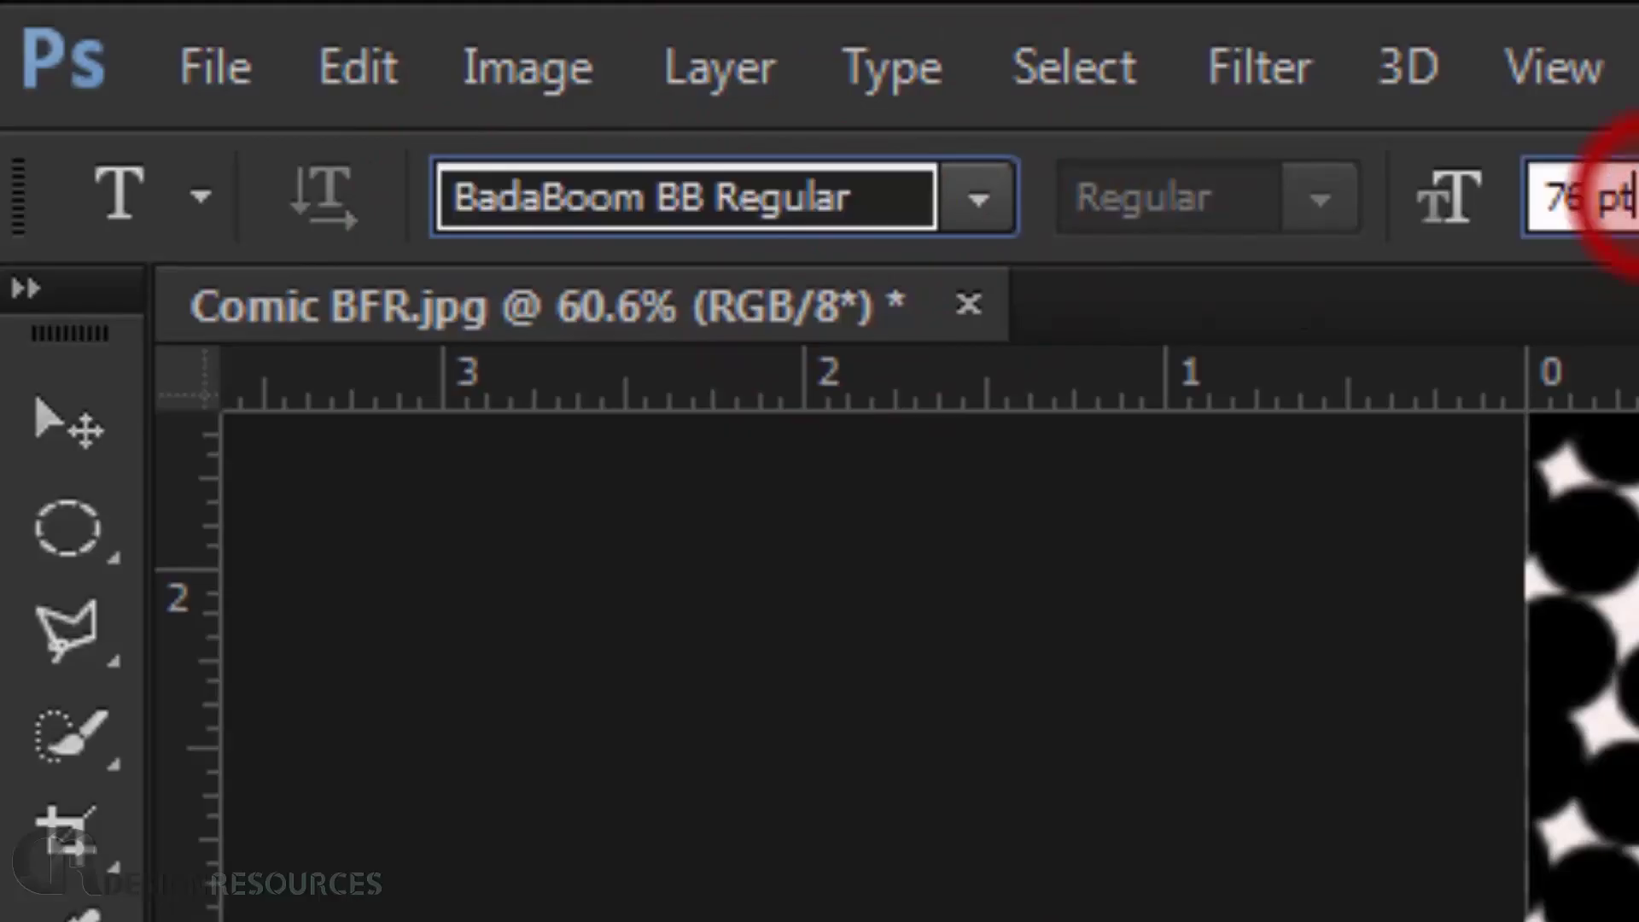
pyautogui.moveTo(606, 194); pyautogui.dragTo(845, 195)
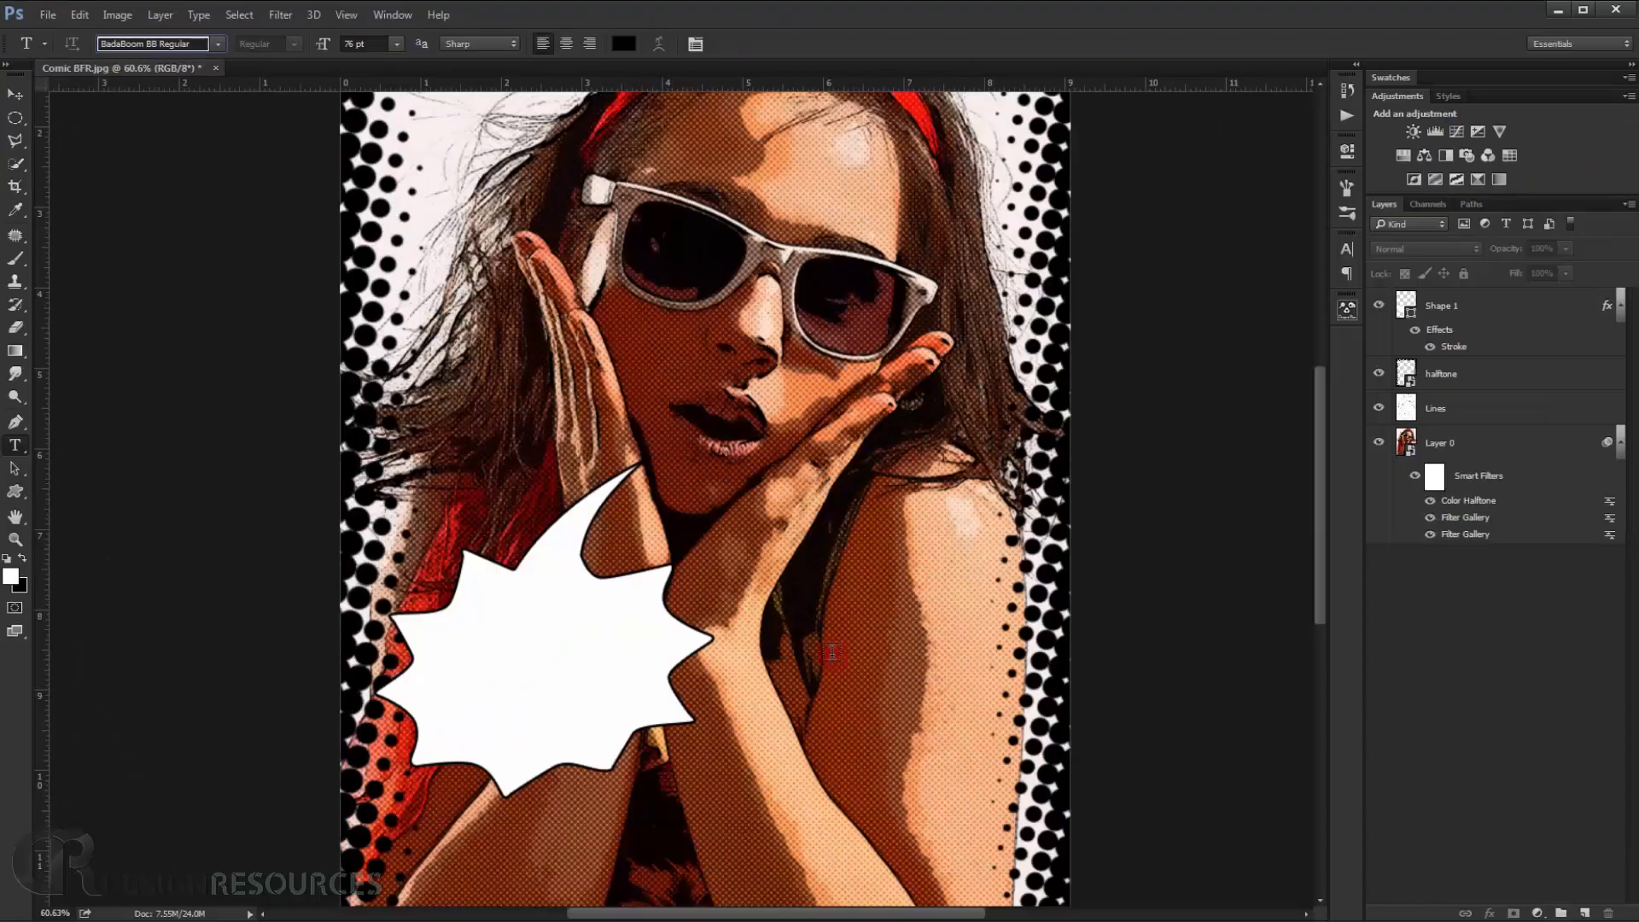
# Type COMICS!!! inside the bubble and tilt it about -5.7°.
pyautogui.click(832, 653)
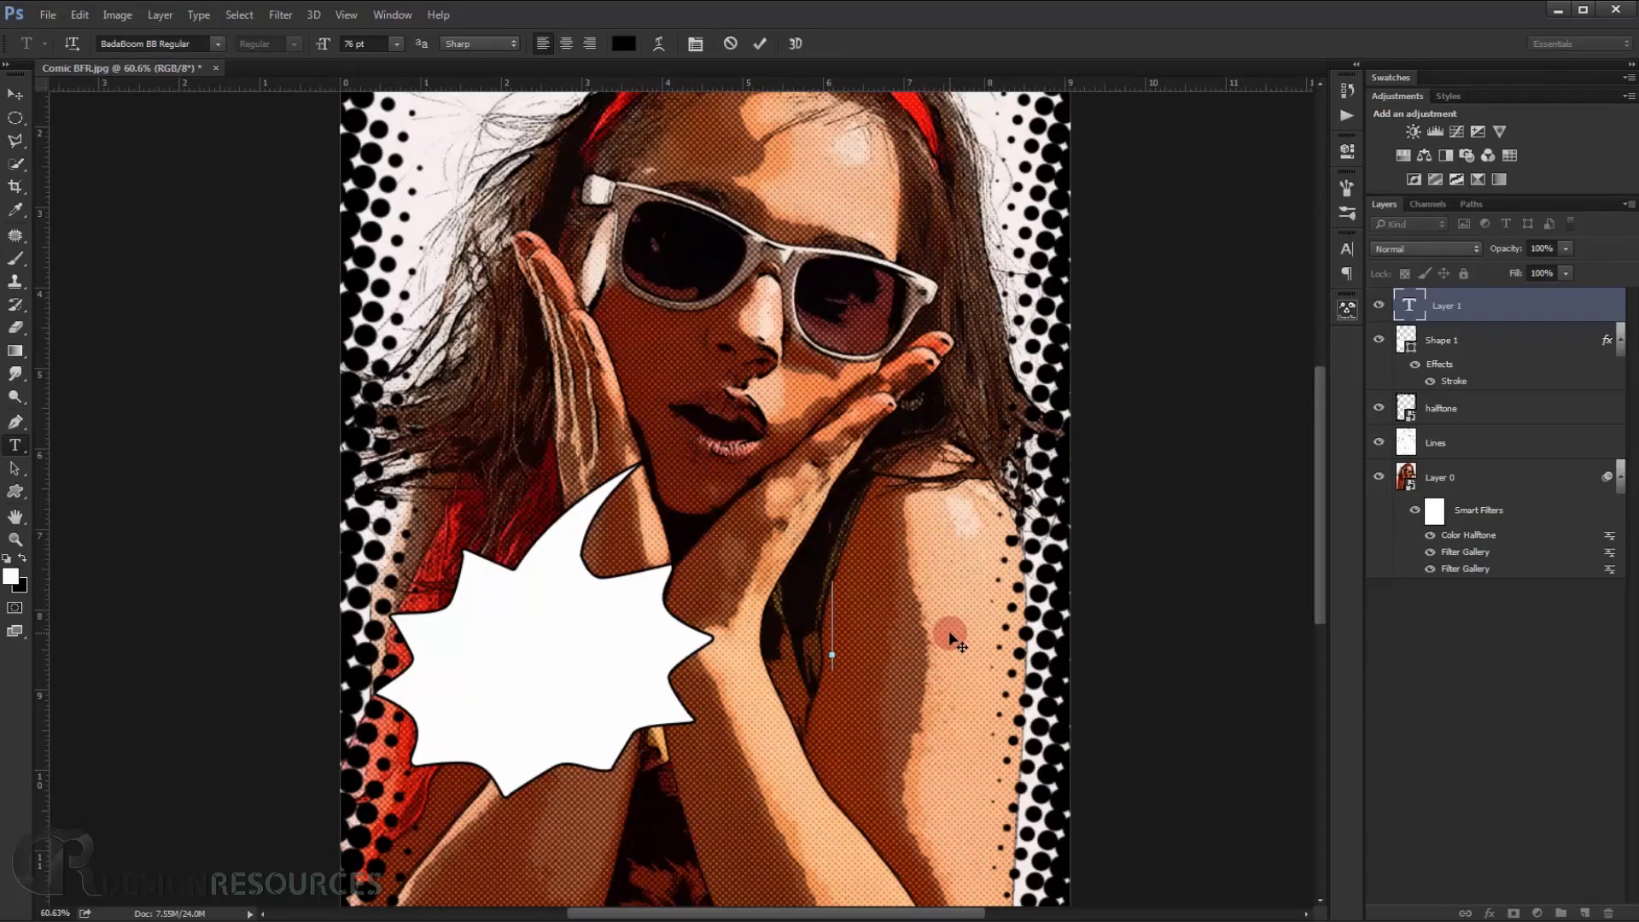
pyautogui.write('COMICS')
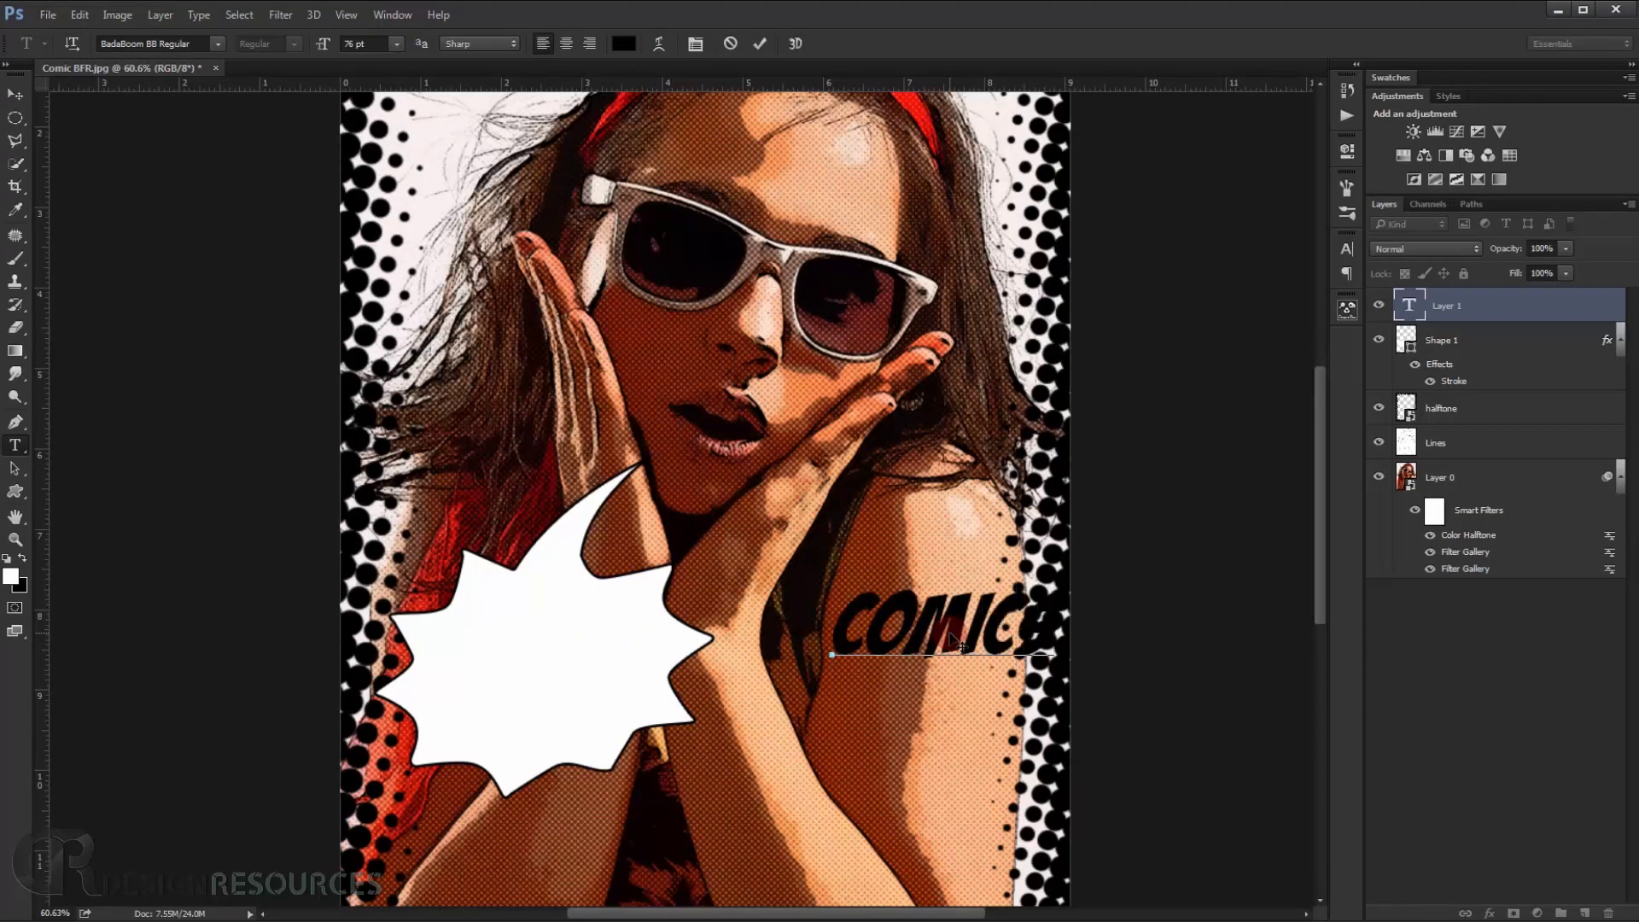
pyautogui.write('!!')
pyautogui.moveTo(1032, 491); pyautogui.dragTo(602, 542)
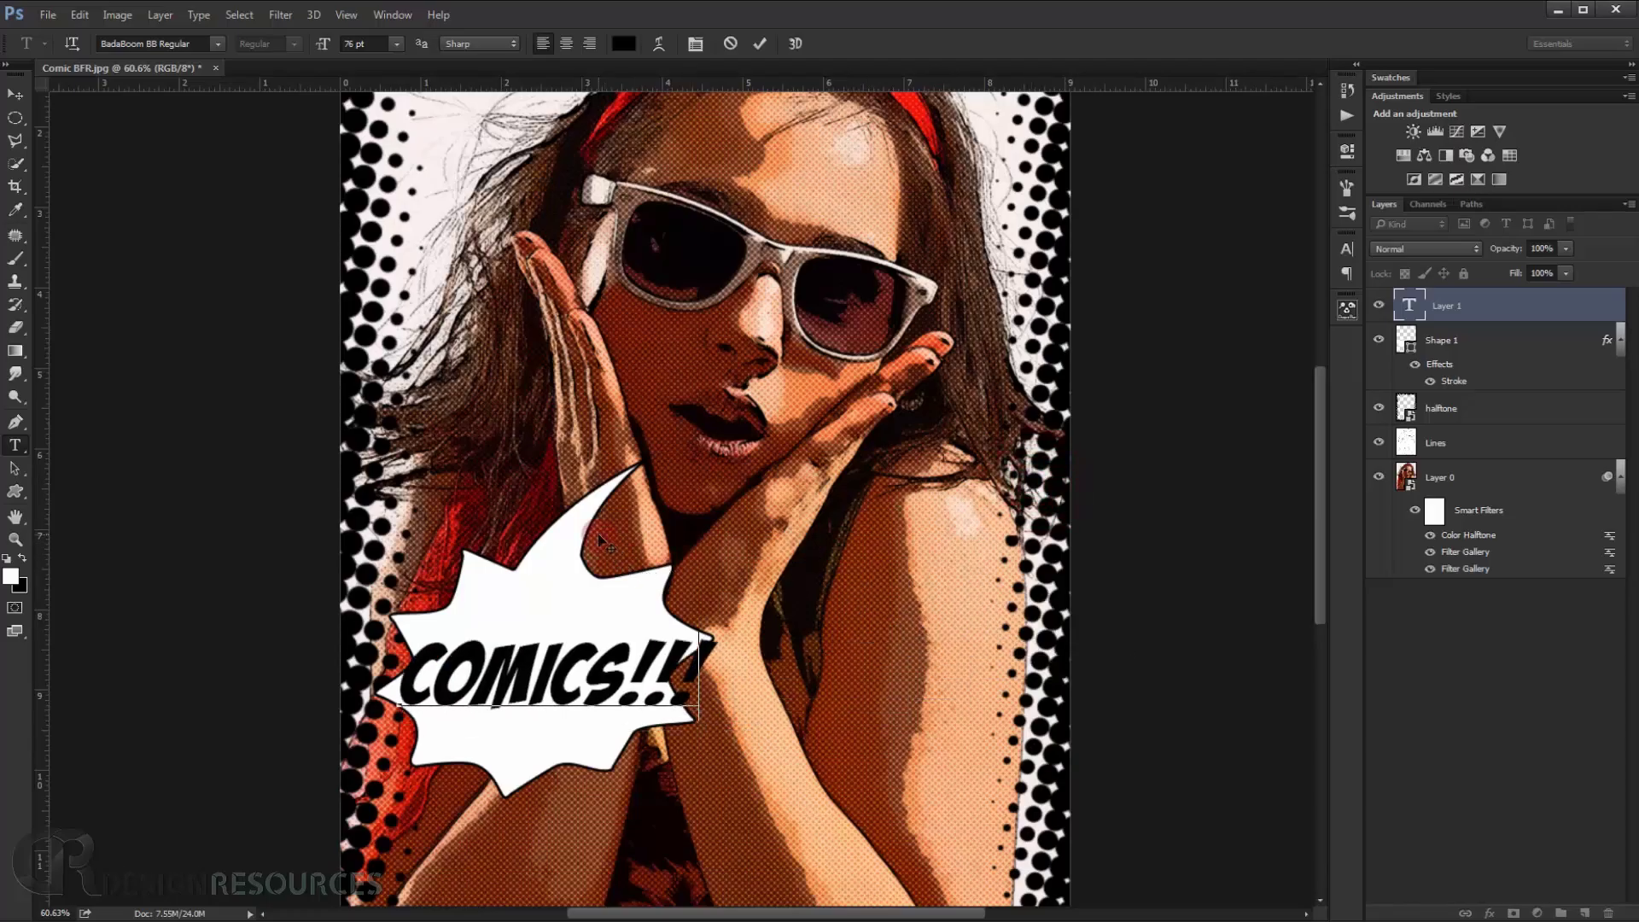
pyautogui.click(16, 94)
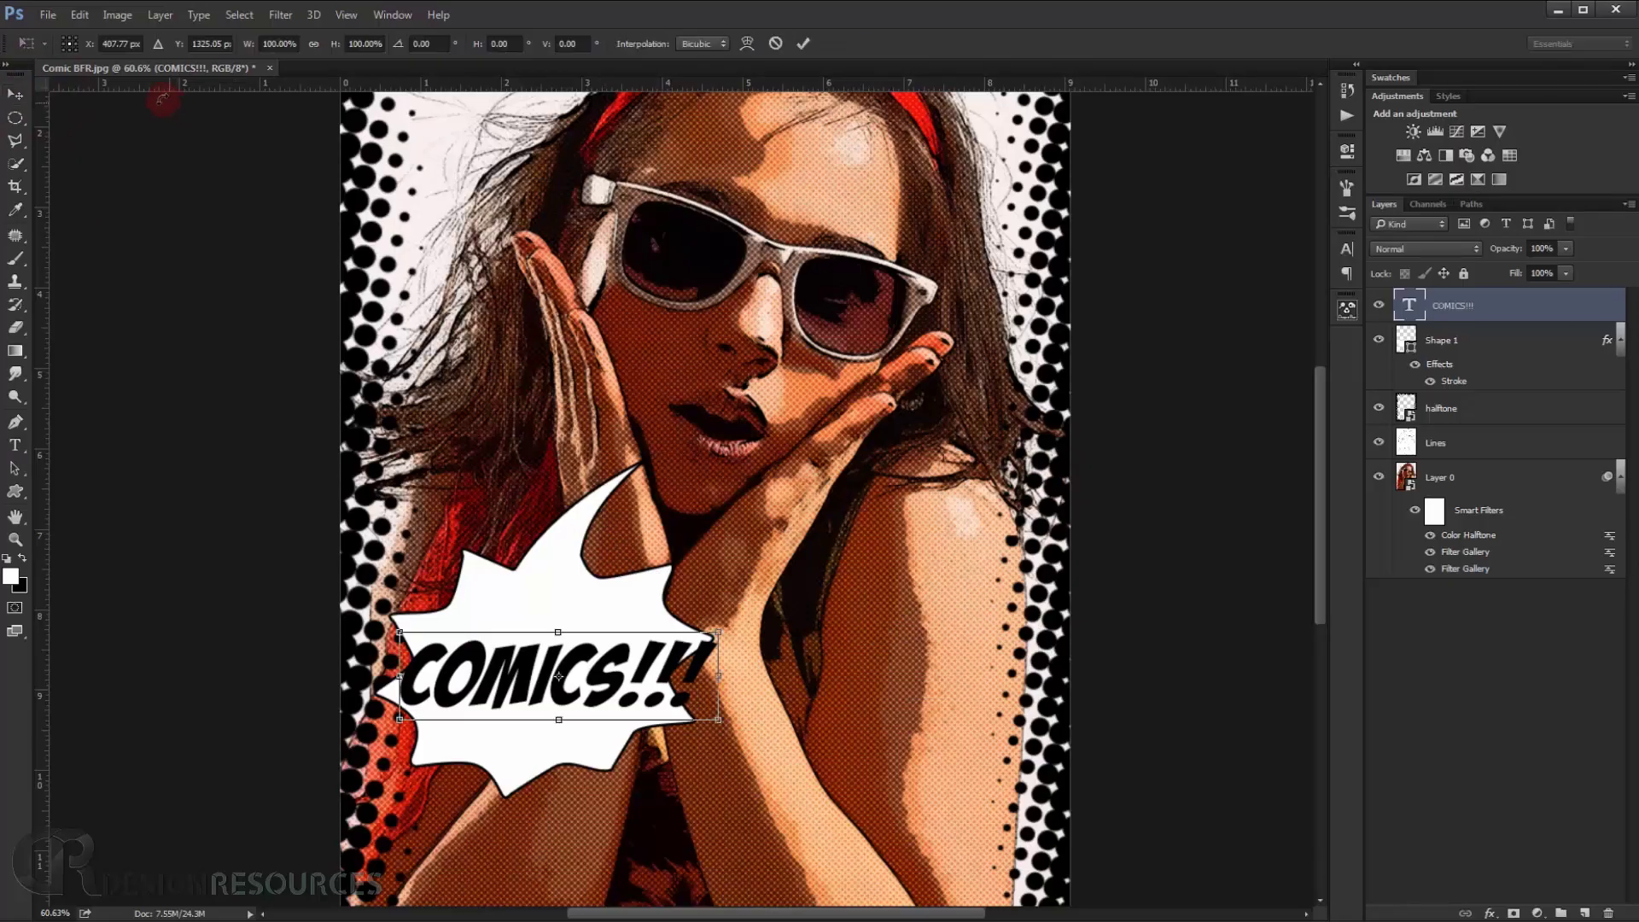
pyautogui.hotkey('ctrl', 't')
pyautogui.moveTo(729, 555); pyautogui.dragTo(751, 523)
pyautogui.moveTo(632, 674); pyautogui.dragTo(603, 680)
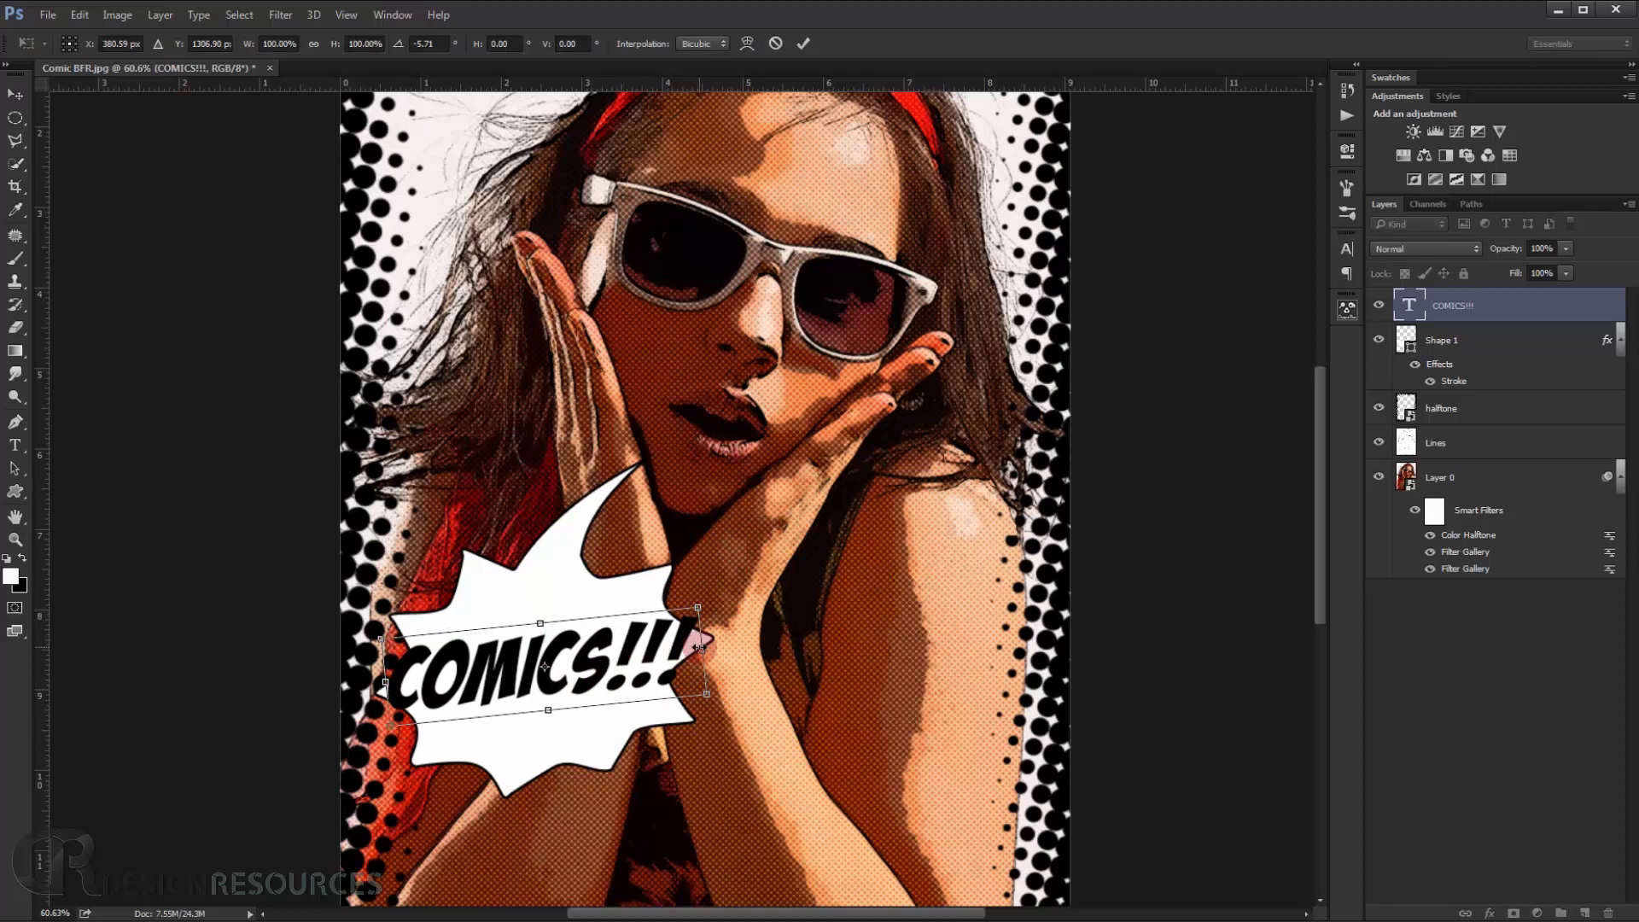
pyautogui.press('Return')
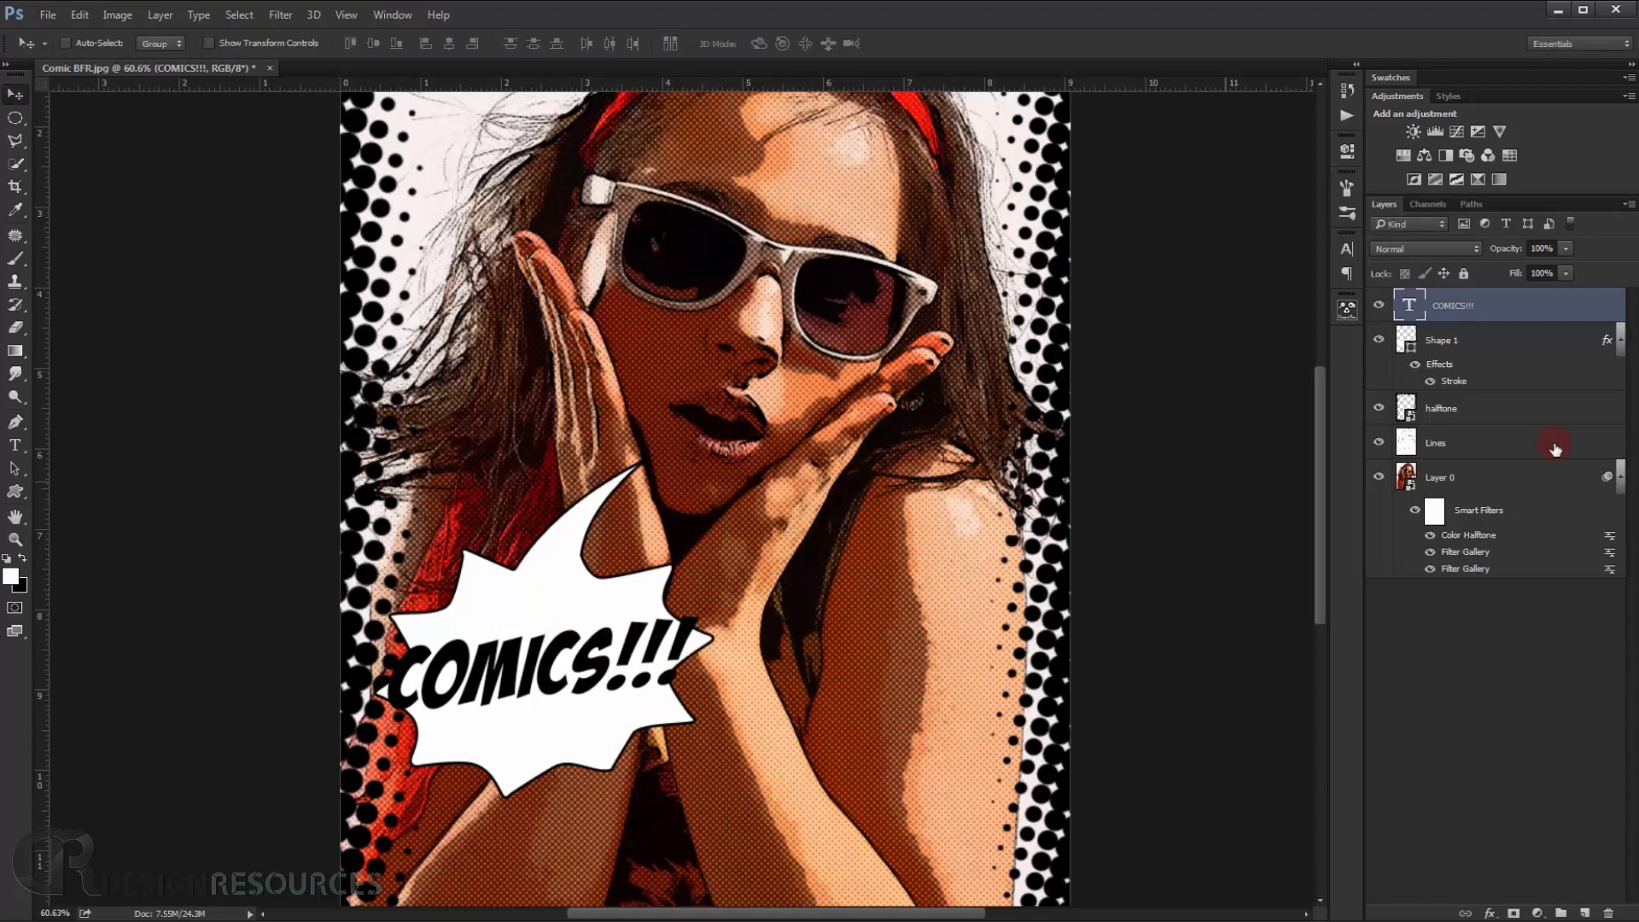
# Give the COMICS!!! text layer a white outside stroke, reduced from 13 px to 5 px.
pyautogui.doubleClick(1584, 305)
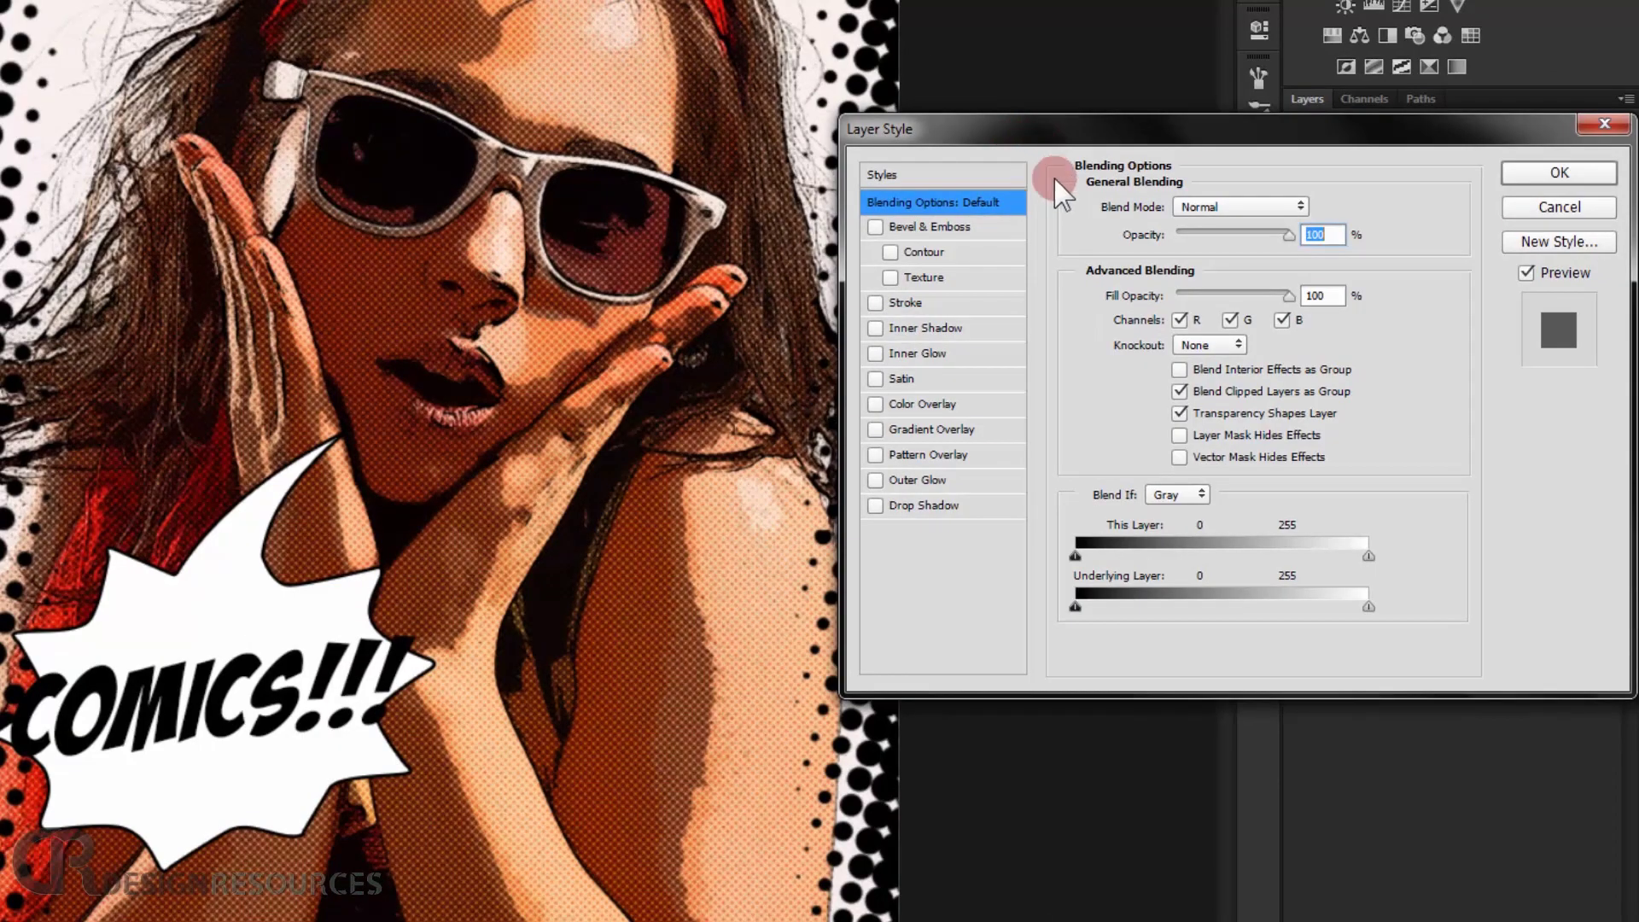
pyautogui.click(932, 300)
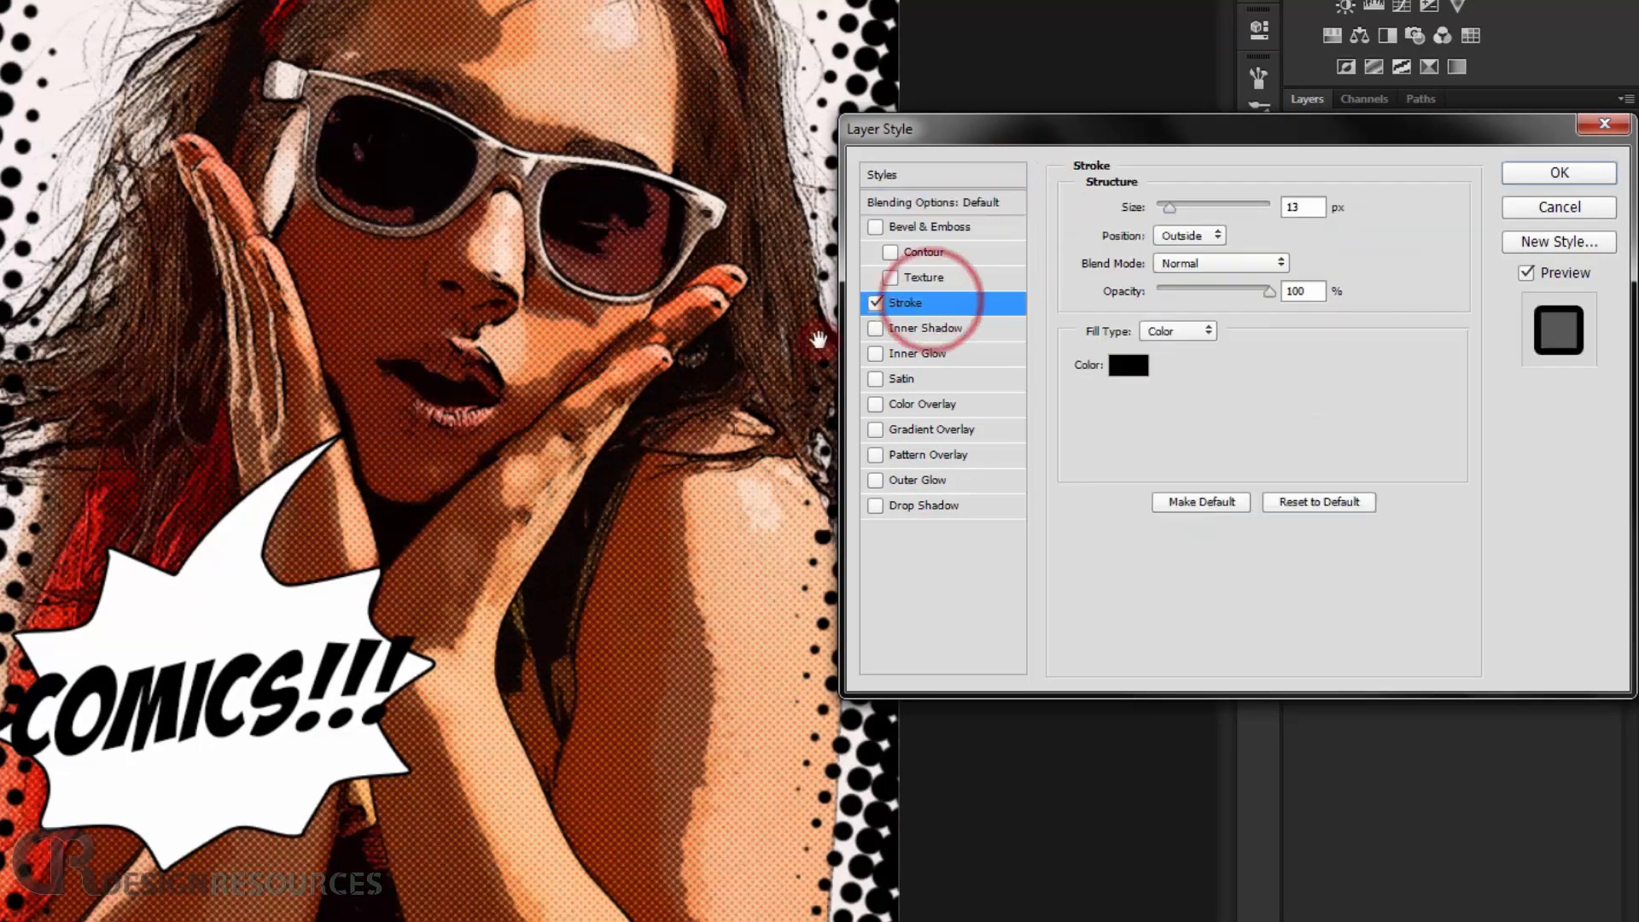
pyautogui.click(1135, 357)
pyautogui.moveTo(1021, 292); pyautogui.dragTo(997, 223)
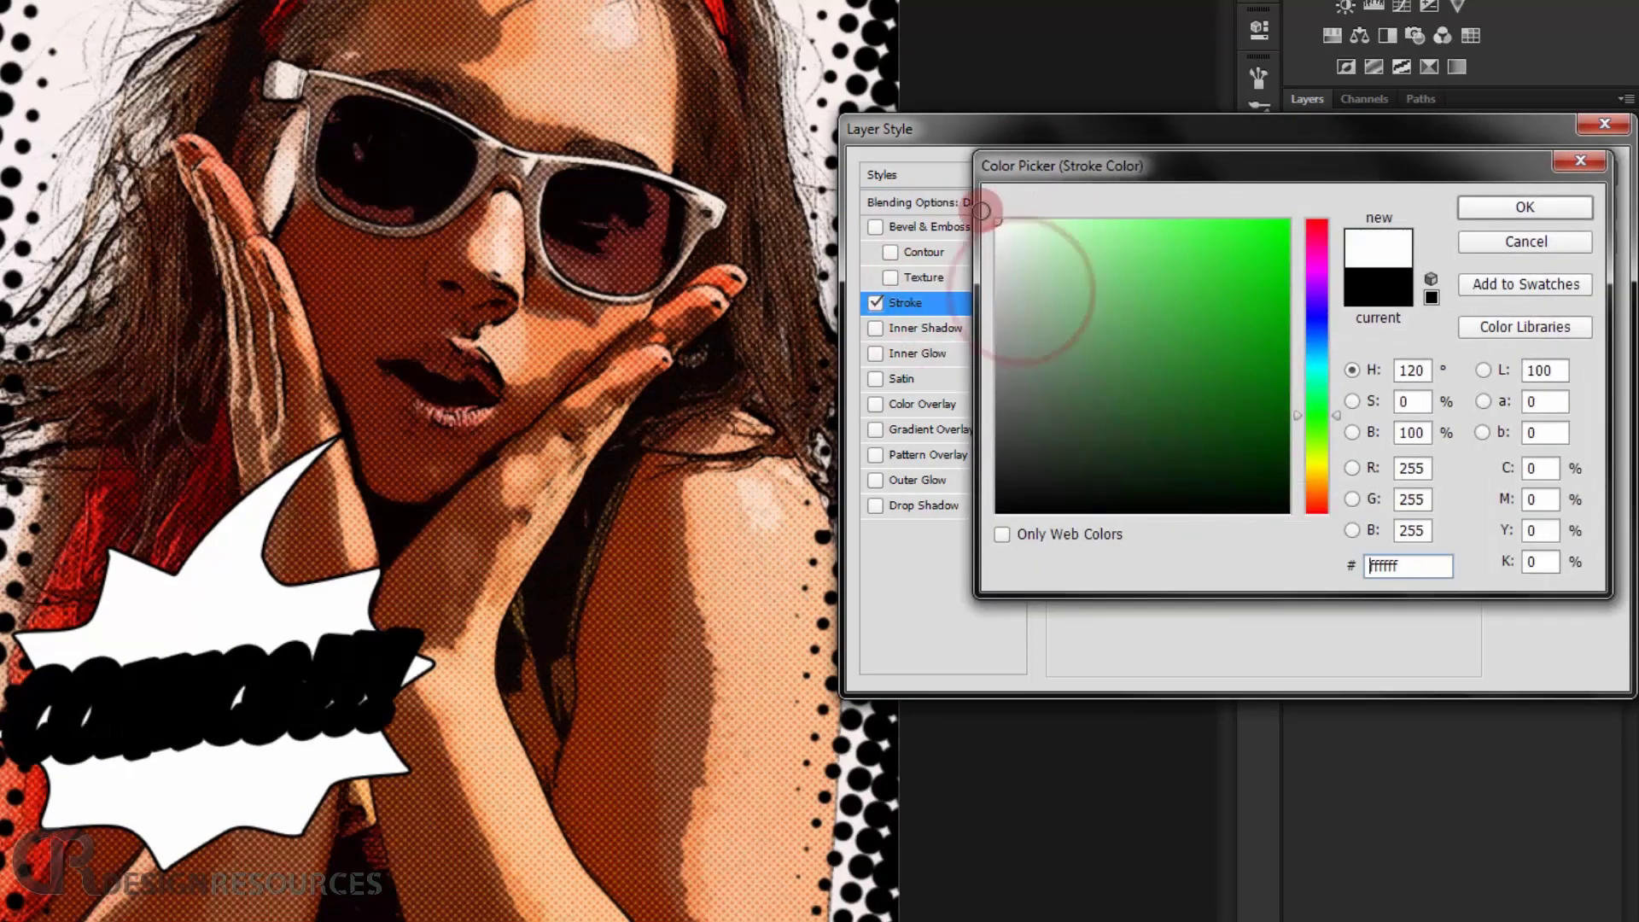
pyautogui.click(1486, 207)
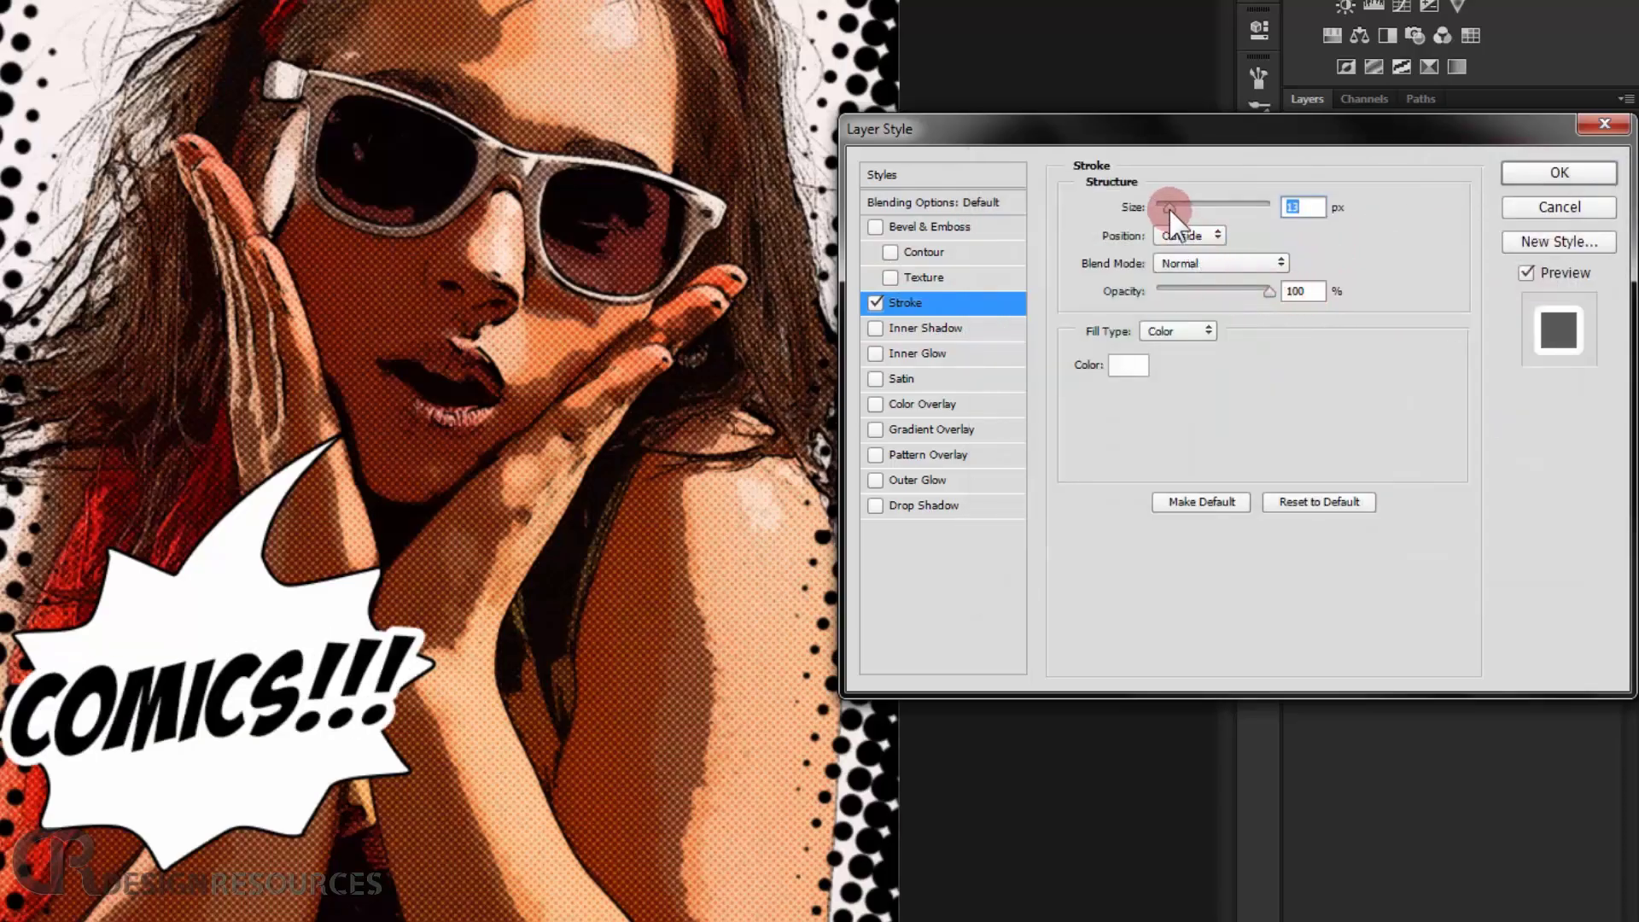
pyautogui.moveTo(1168, 207); pyautogui.dragTo(1163, 209)
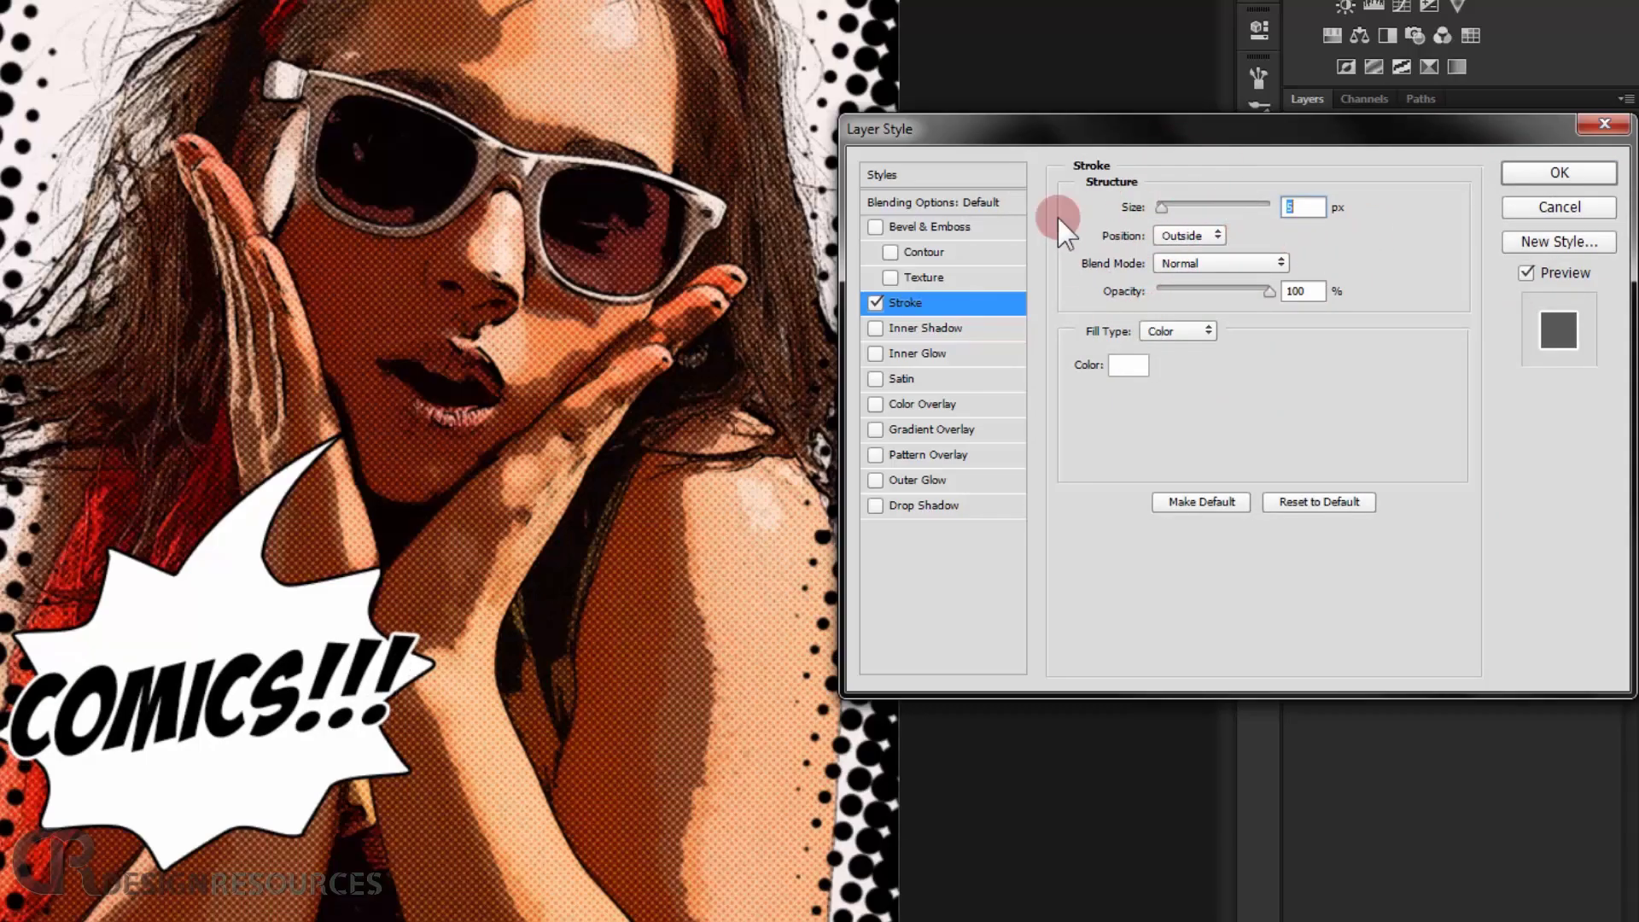
# Add a drop shadow without global light: 135° angle, 30% opacity, 35 px distance, 1 px size.
pyautogui.click(888, 505)
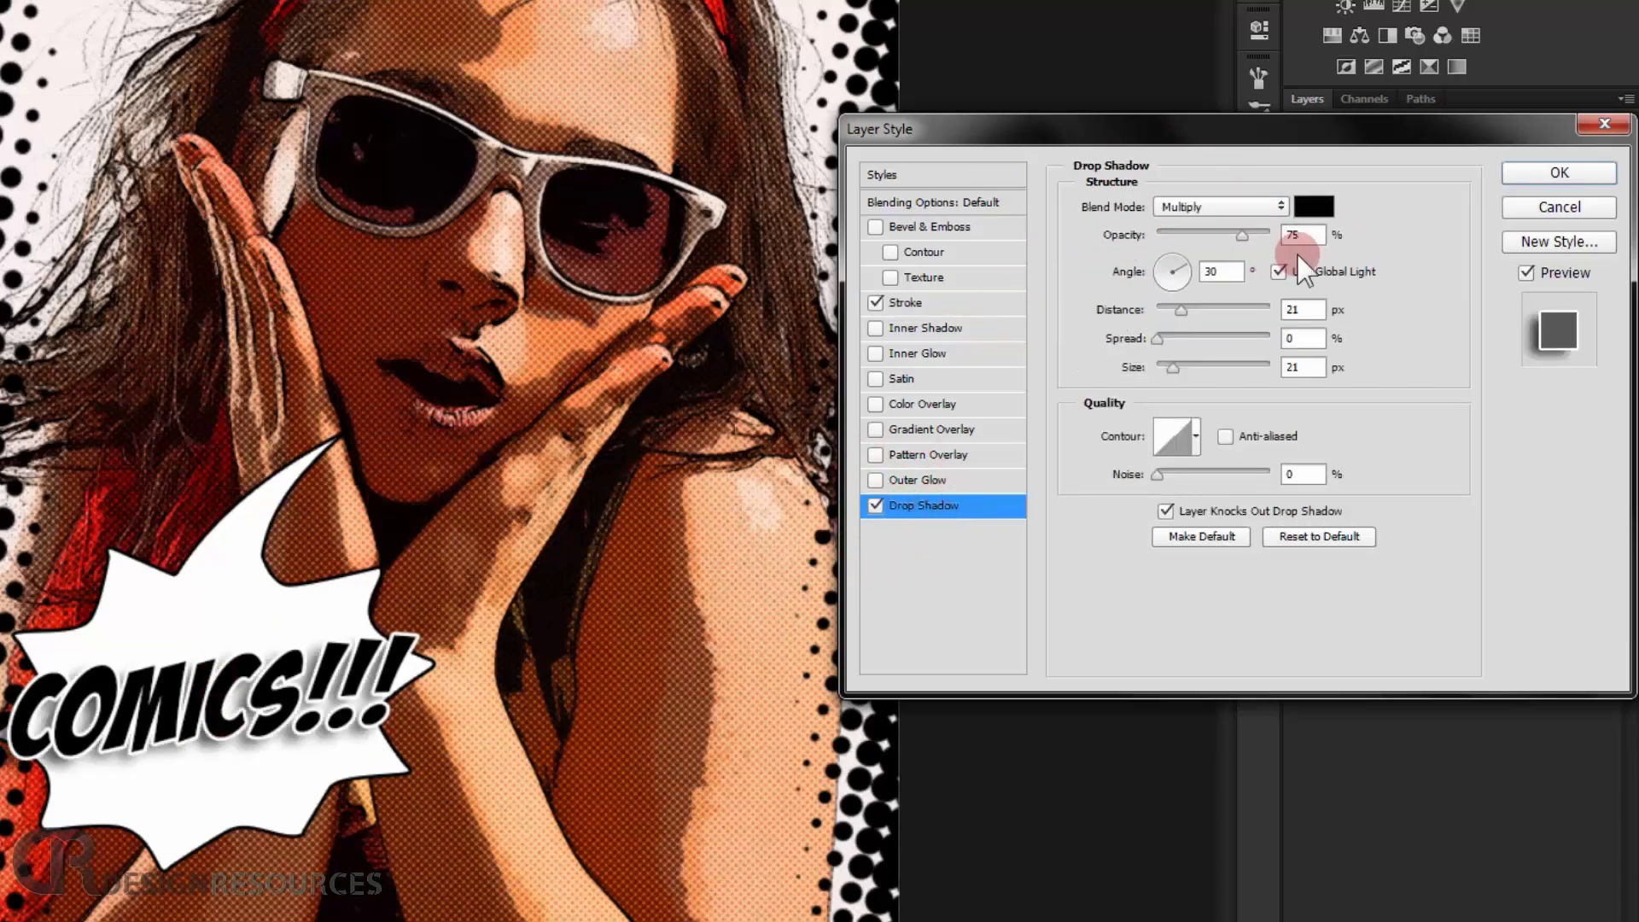
pyautogui.click(1278, 271)
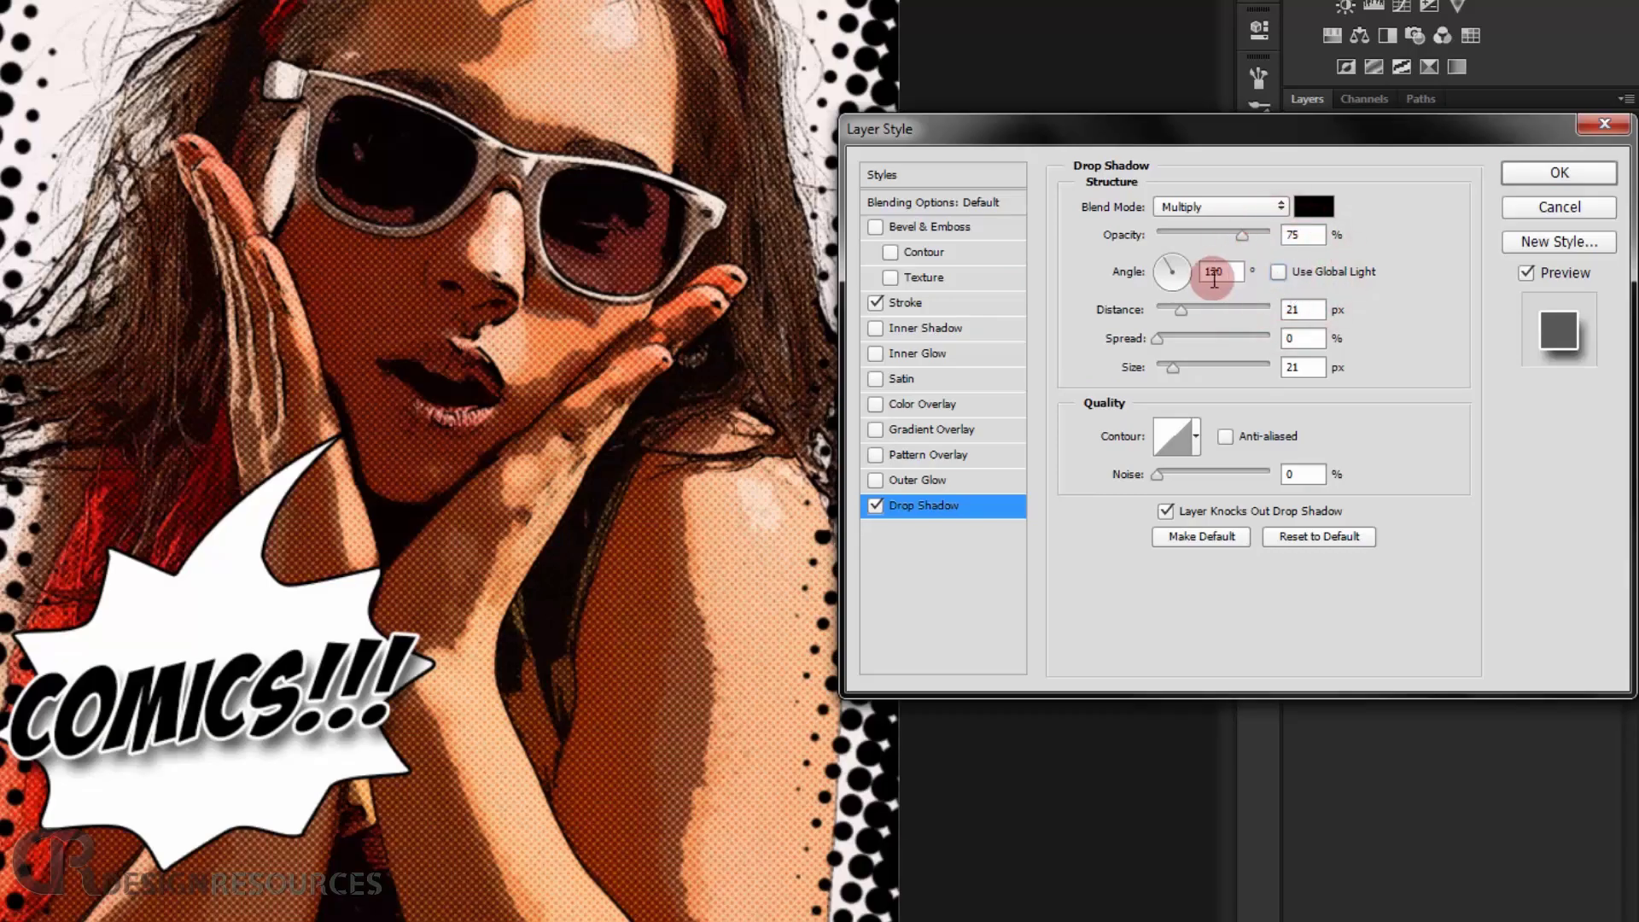
pyautogui.click(1163, 256)
pyautogui.moveTo(1162, 257); pyautogui.dragTo(1160, 258)
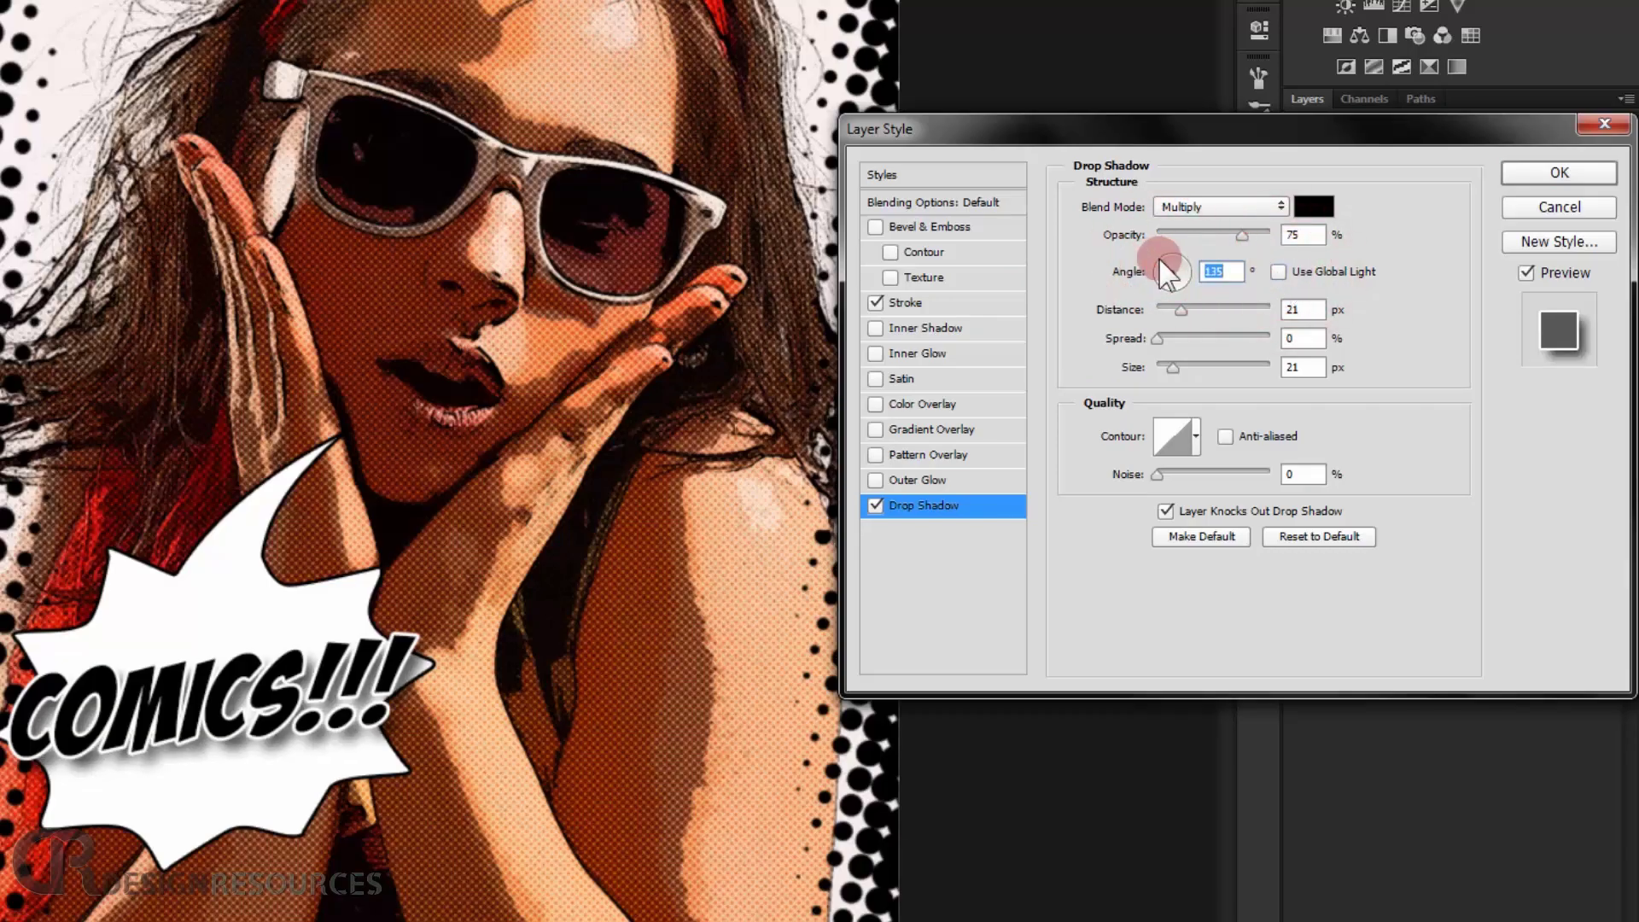
pyautogui.moveTo(1244, 232); pyautogui.dragTo(1191, 240)
pyautogui.click(1224, 261)
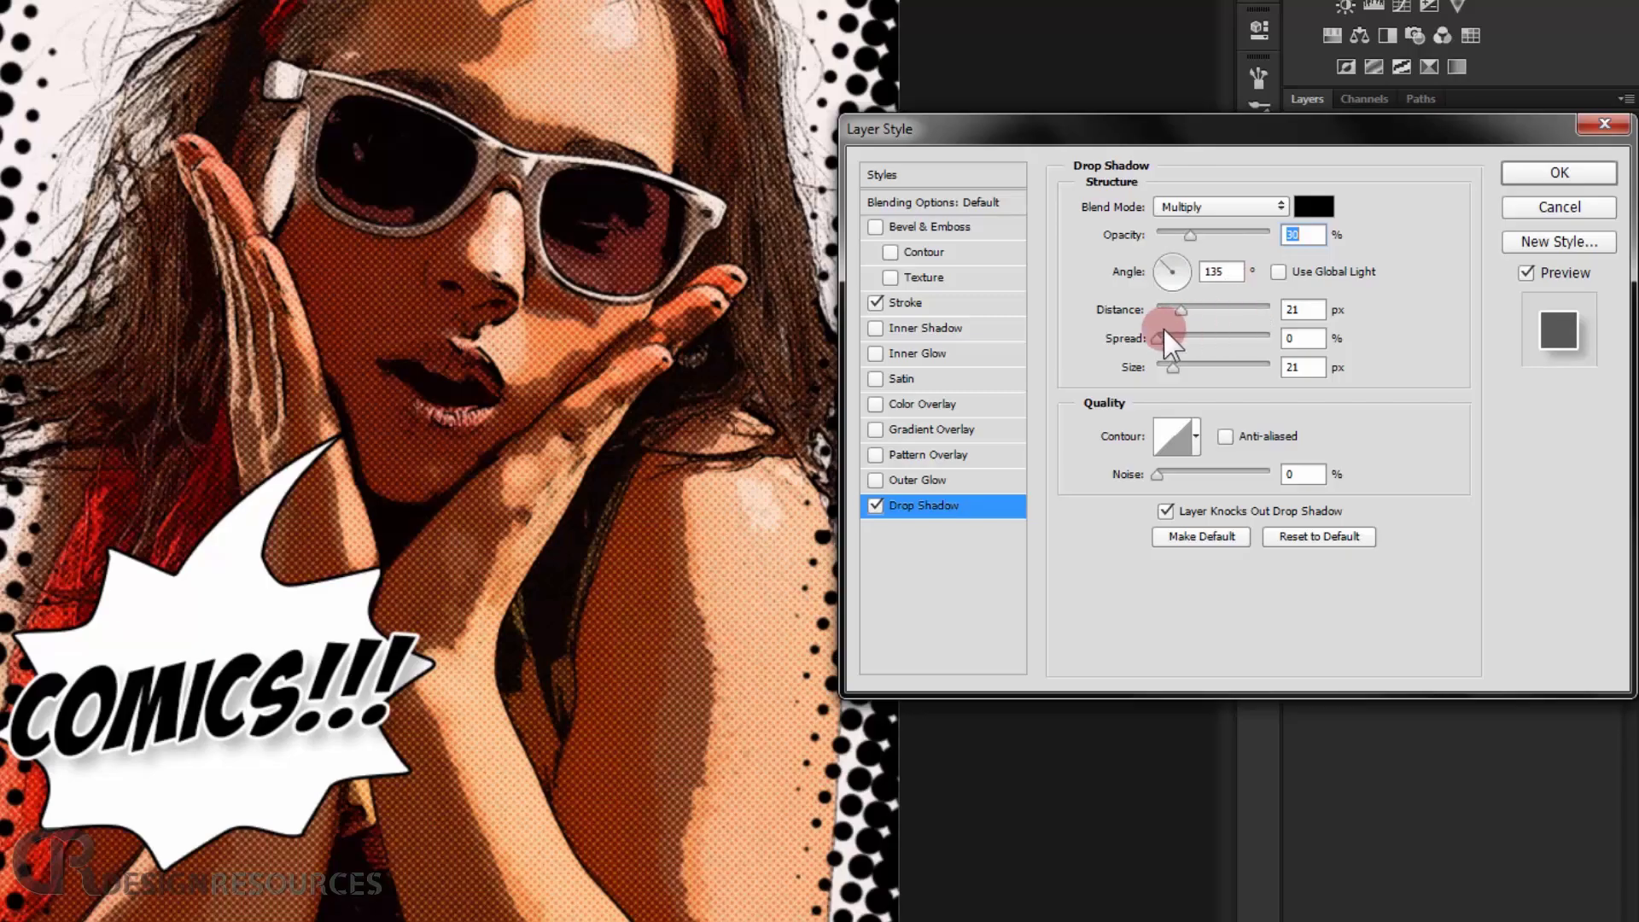
pyautogui.moveTo(1178, 311); pyautogui.dragTo(1185, 309)
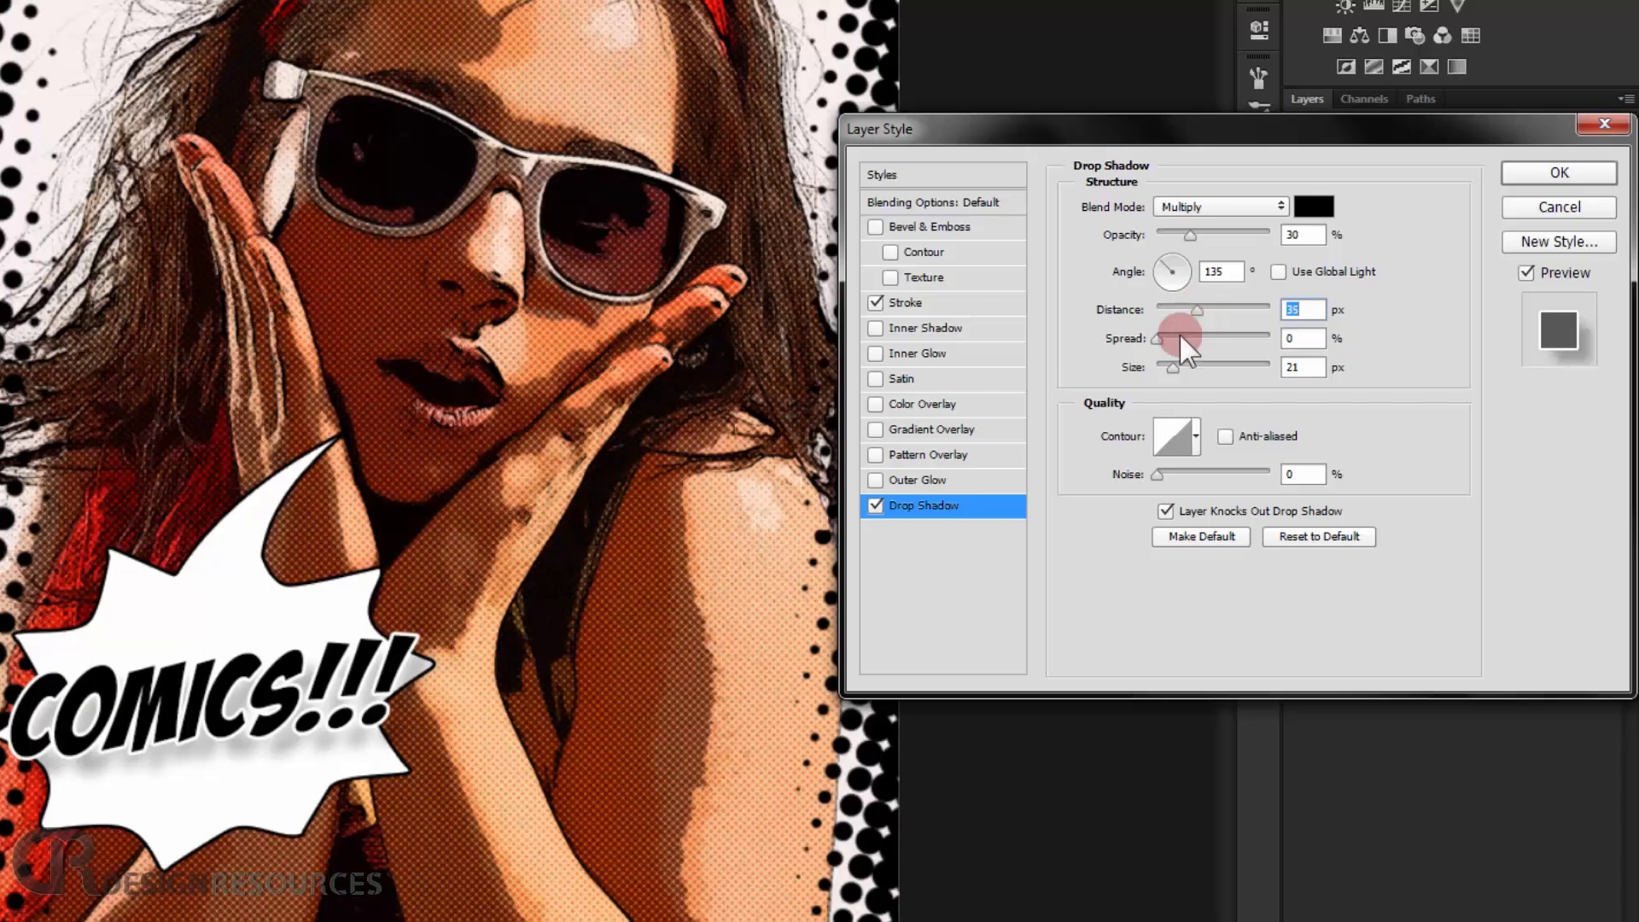
pyautogui.moveTo(1172, 368); pyautogui.dragTo(1157, 369)
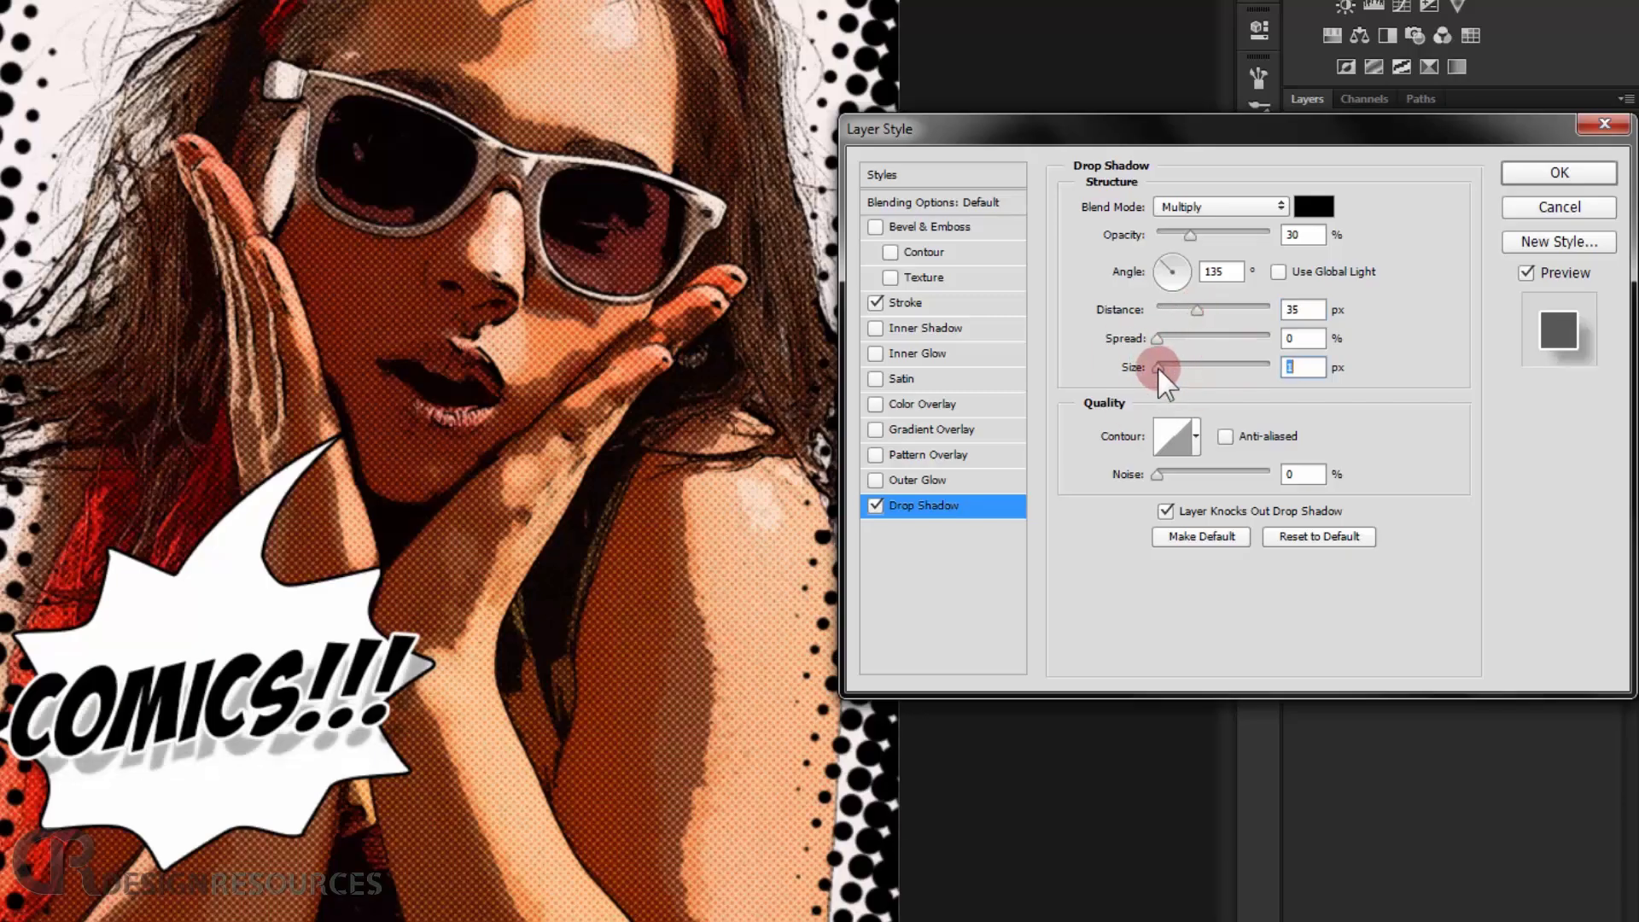
pyautogui.moveTo(1163, 368); pyautogui.dragTo(1160, 369)
pyautogui.write('1')
pyautogui.click(1537, 171)
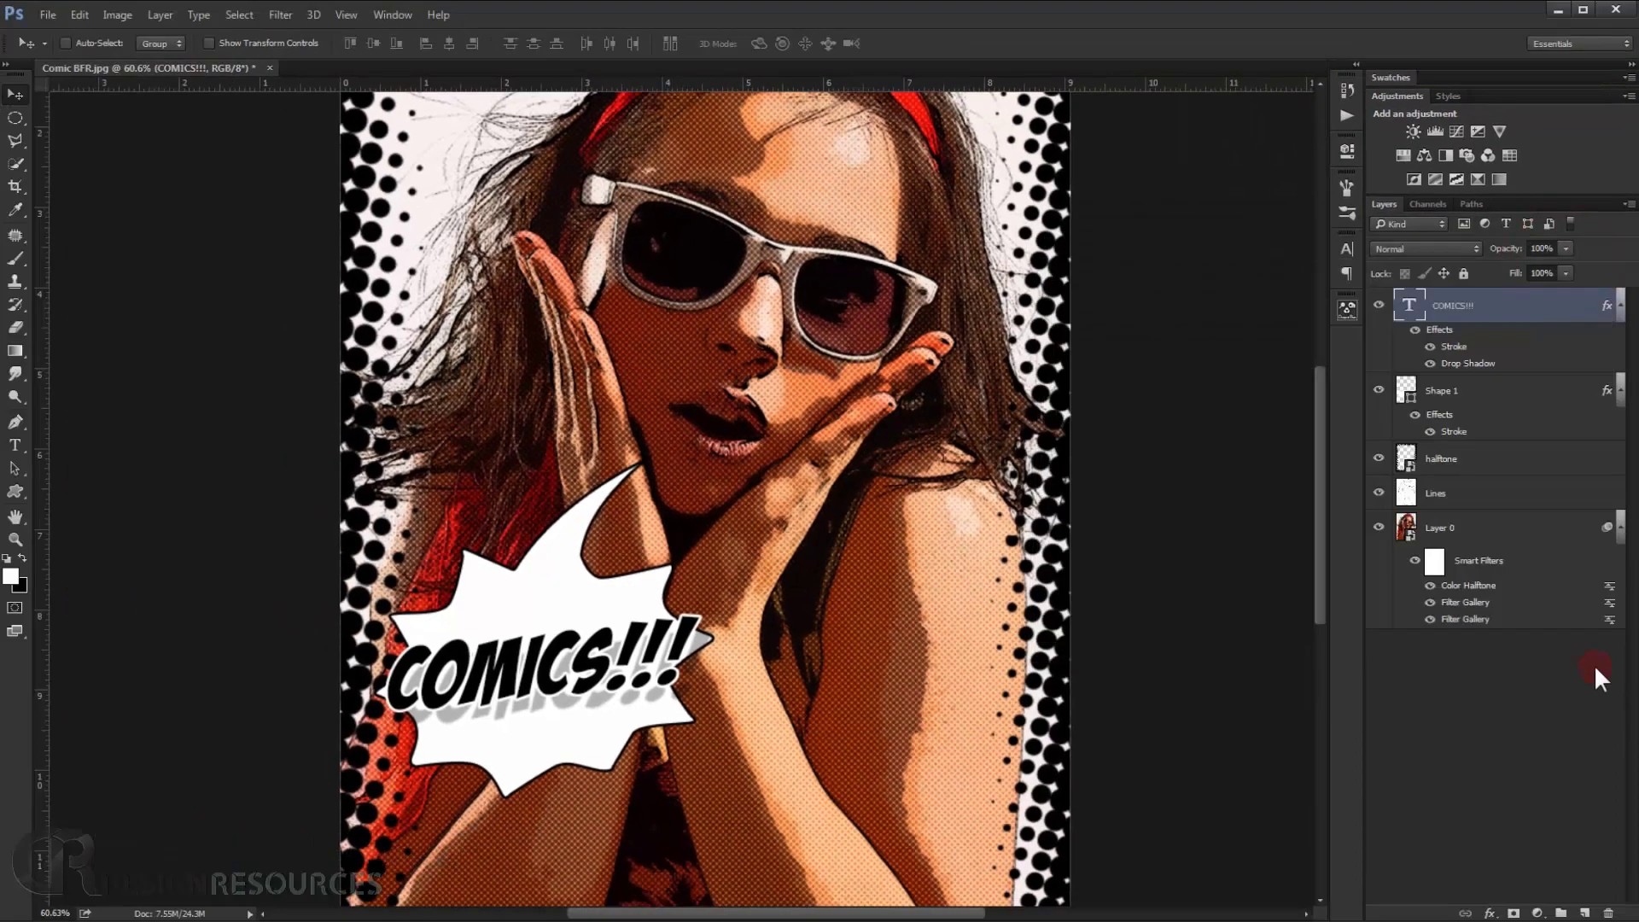
# Zoom out to fit the whole comic and hide all panels and toolbars.
pyautogui.scroll(-2, 594, 550)
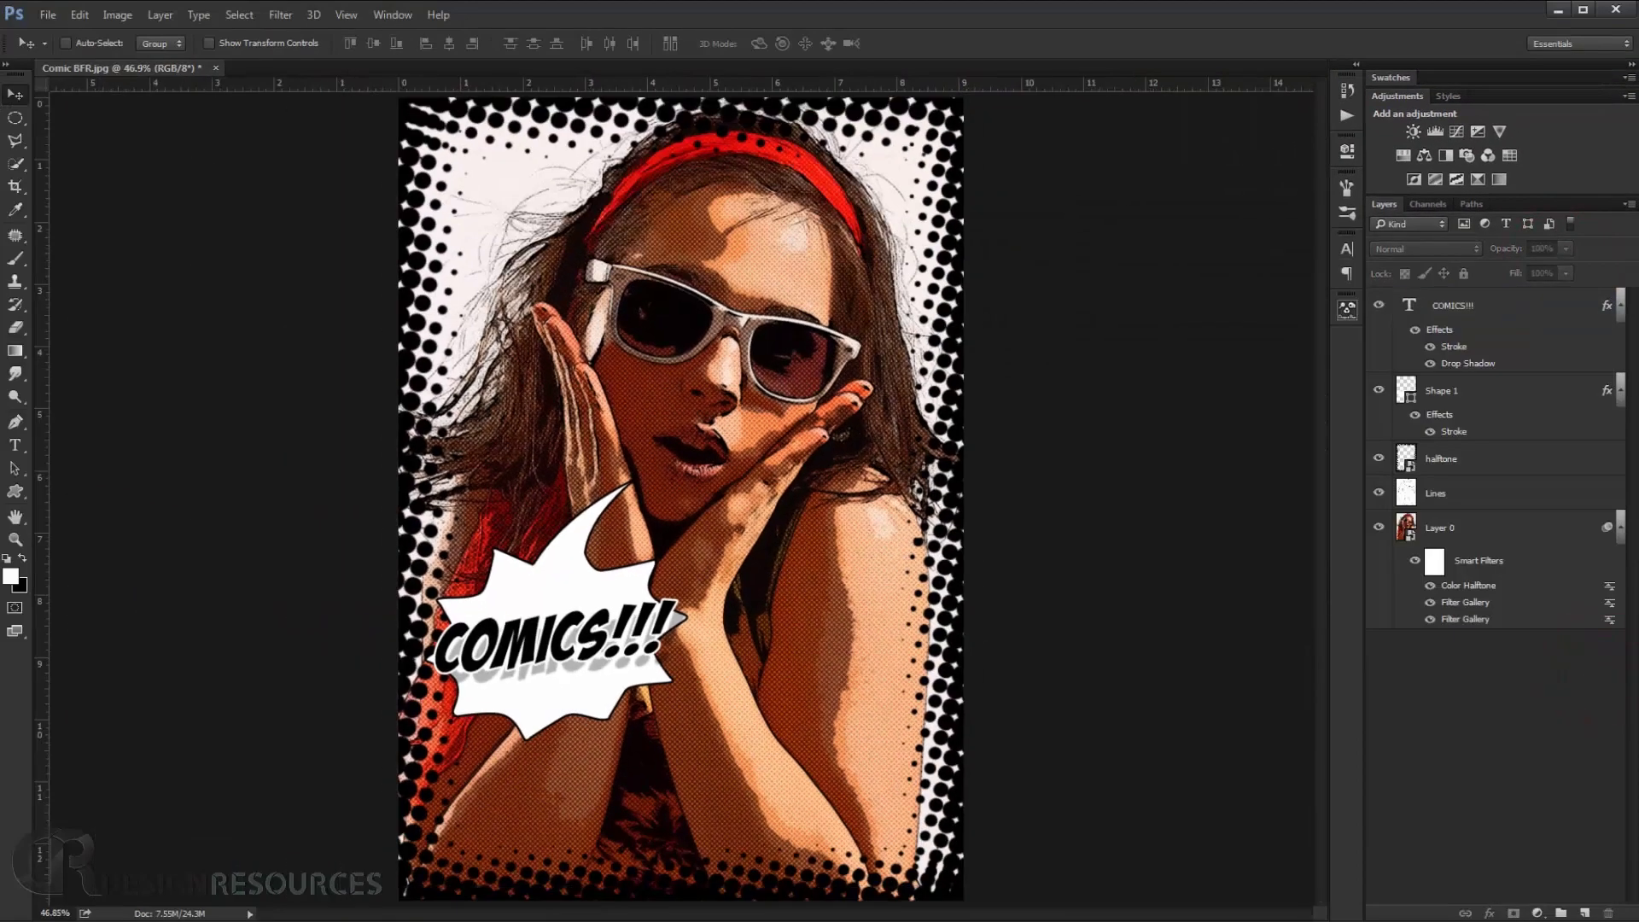
pyautogui.press('Tab')
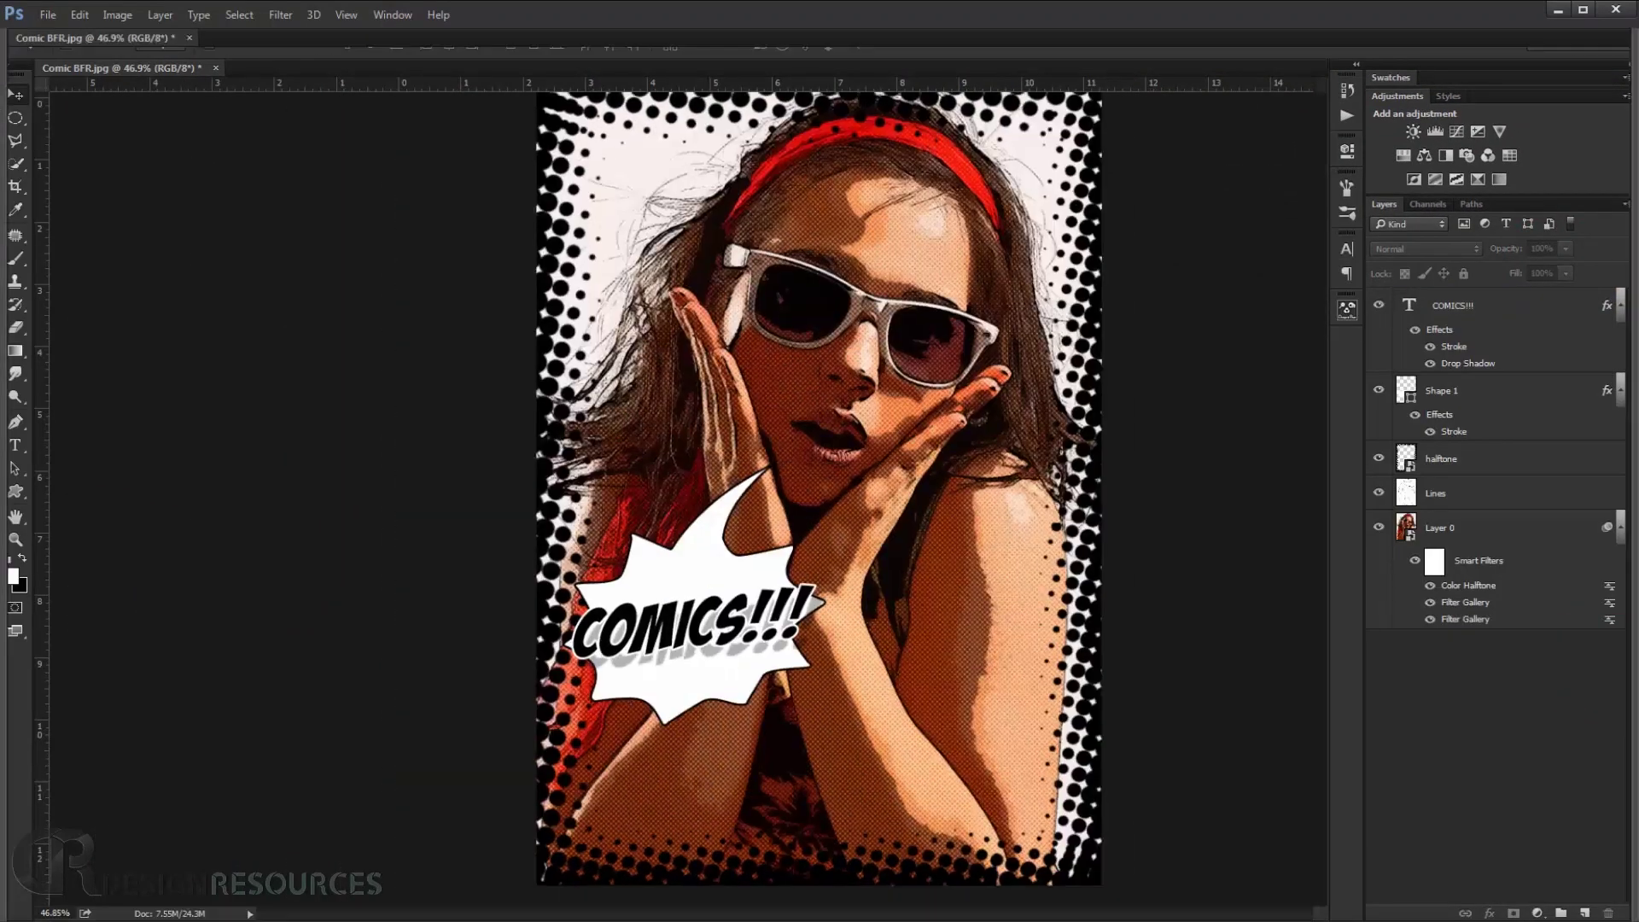